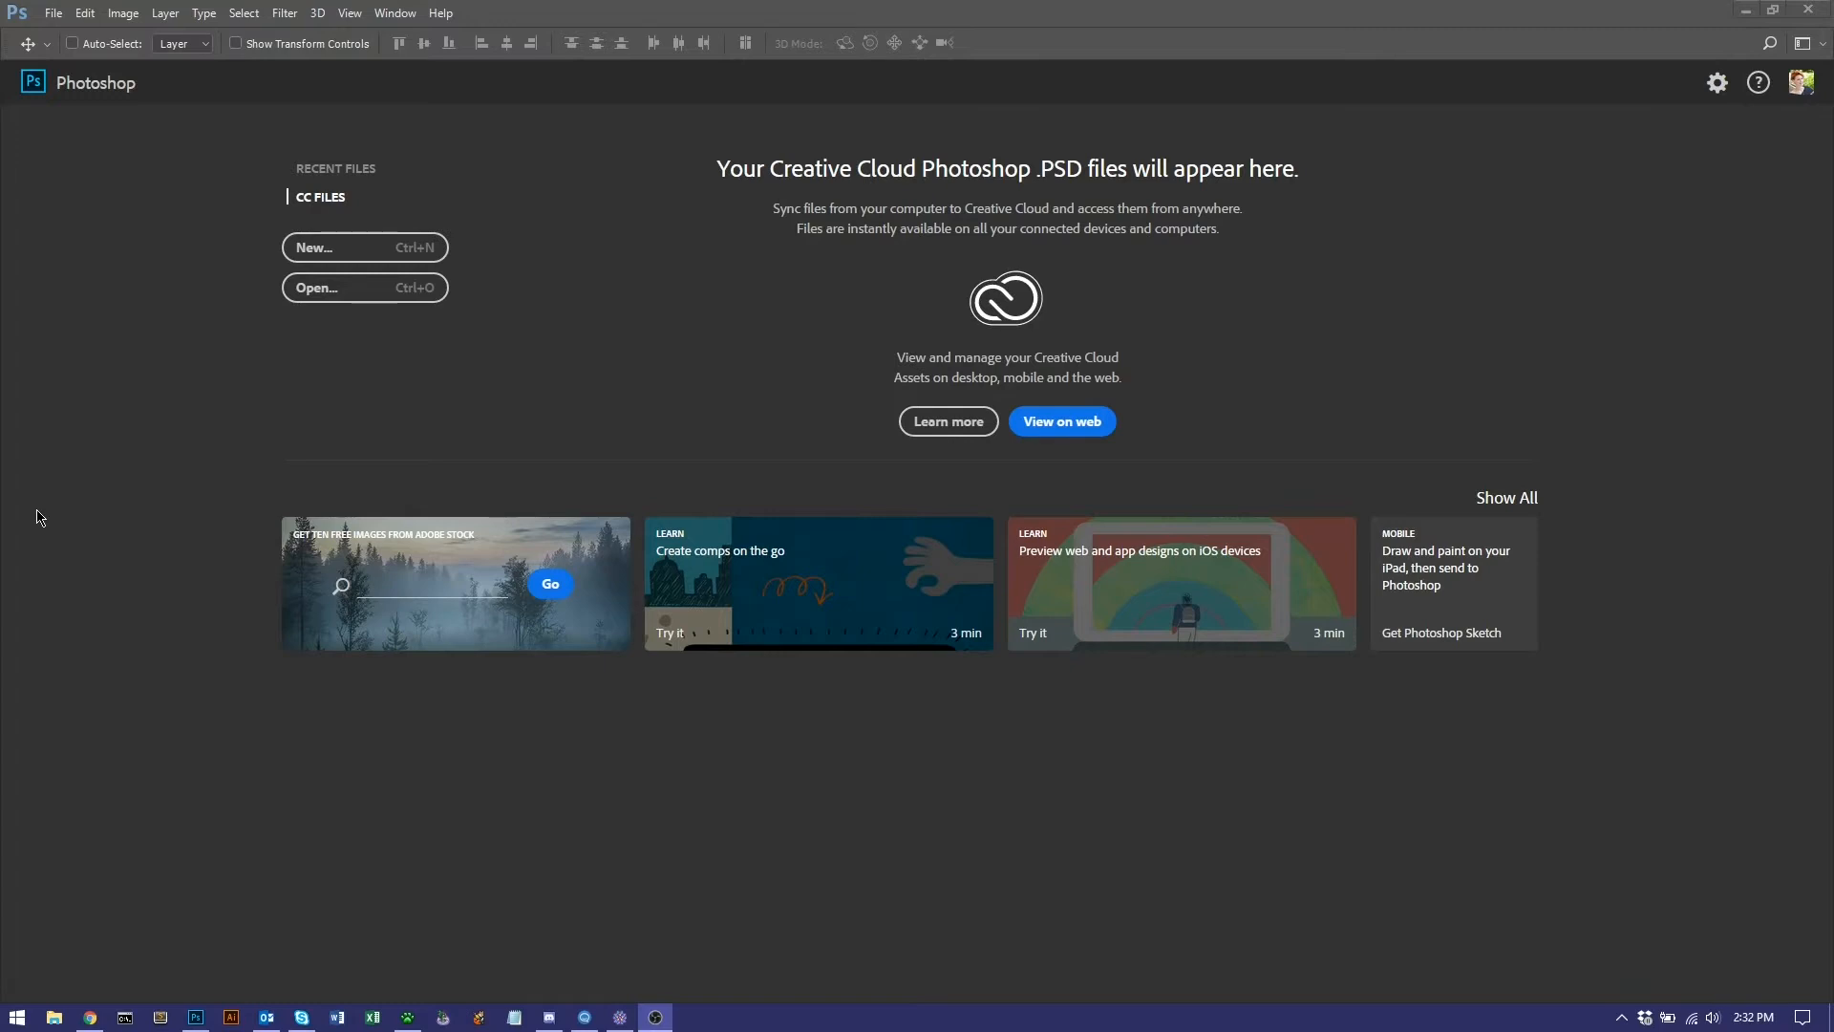
Create a 64 x 64 pixel document at 72 pixels/inch in RGB color with a transparent background.
{"action": "left_click", "coordinate": [36, 517]}
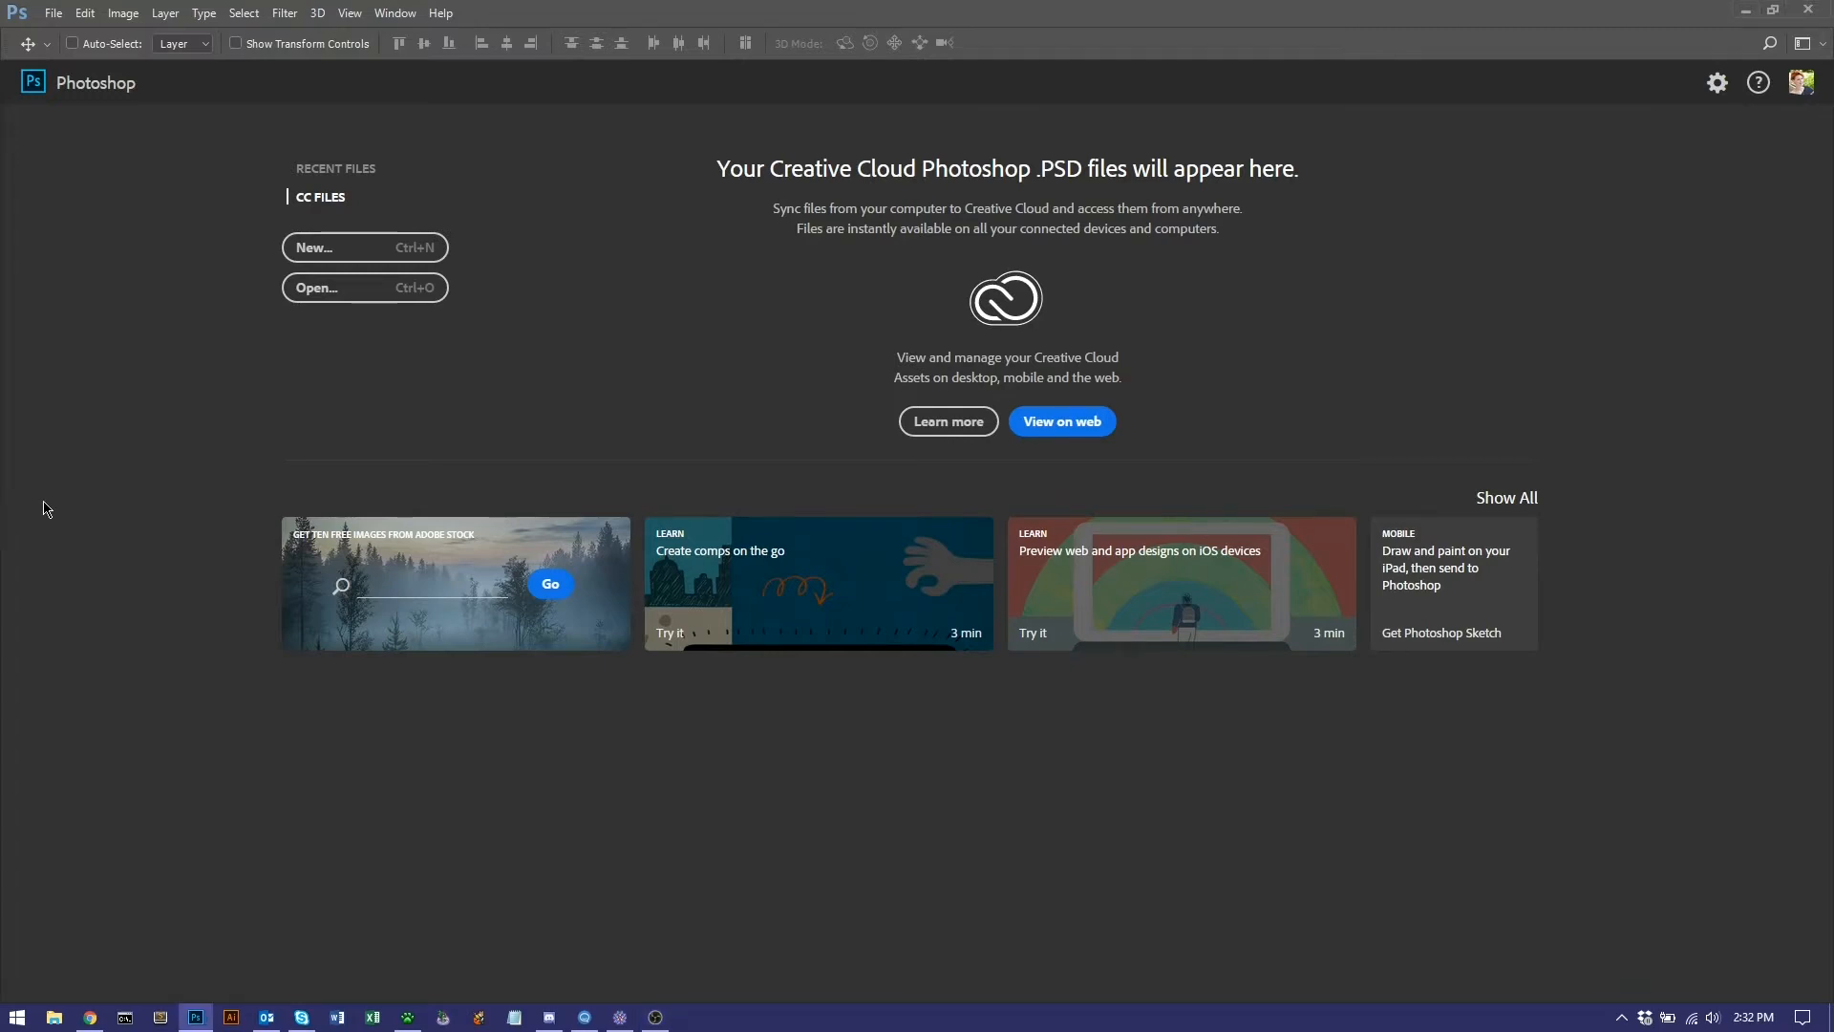
{"action": "left_click", "coordinate": [298, 254]}
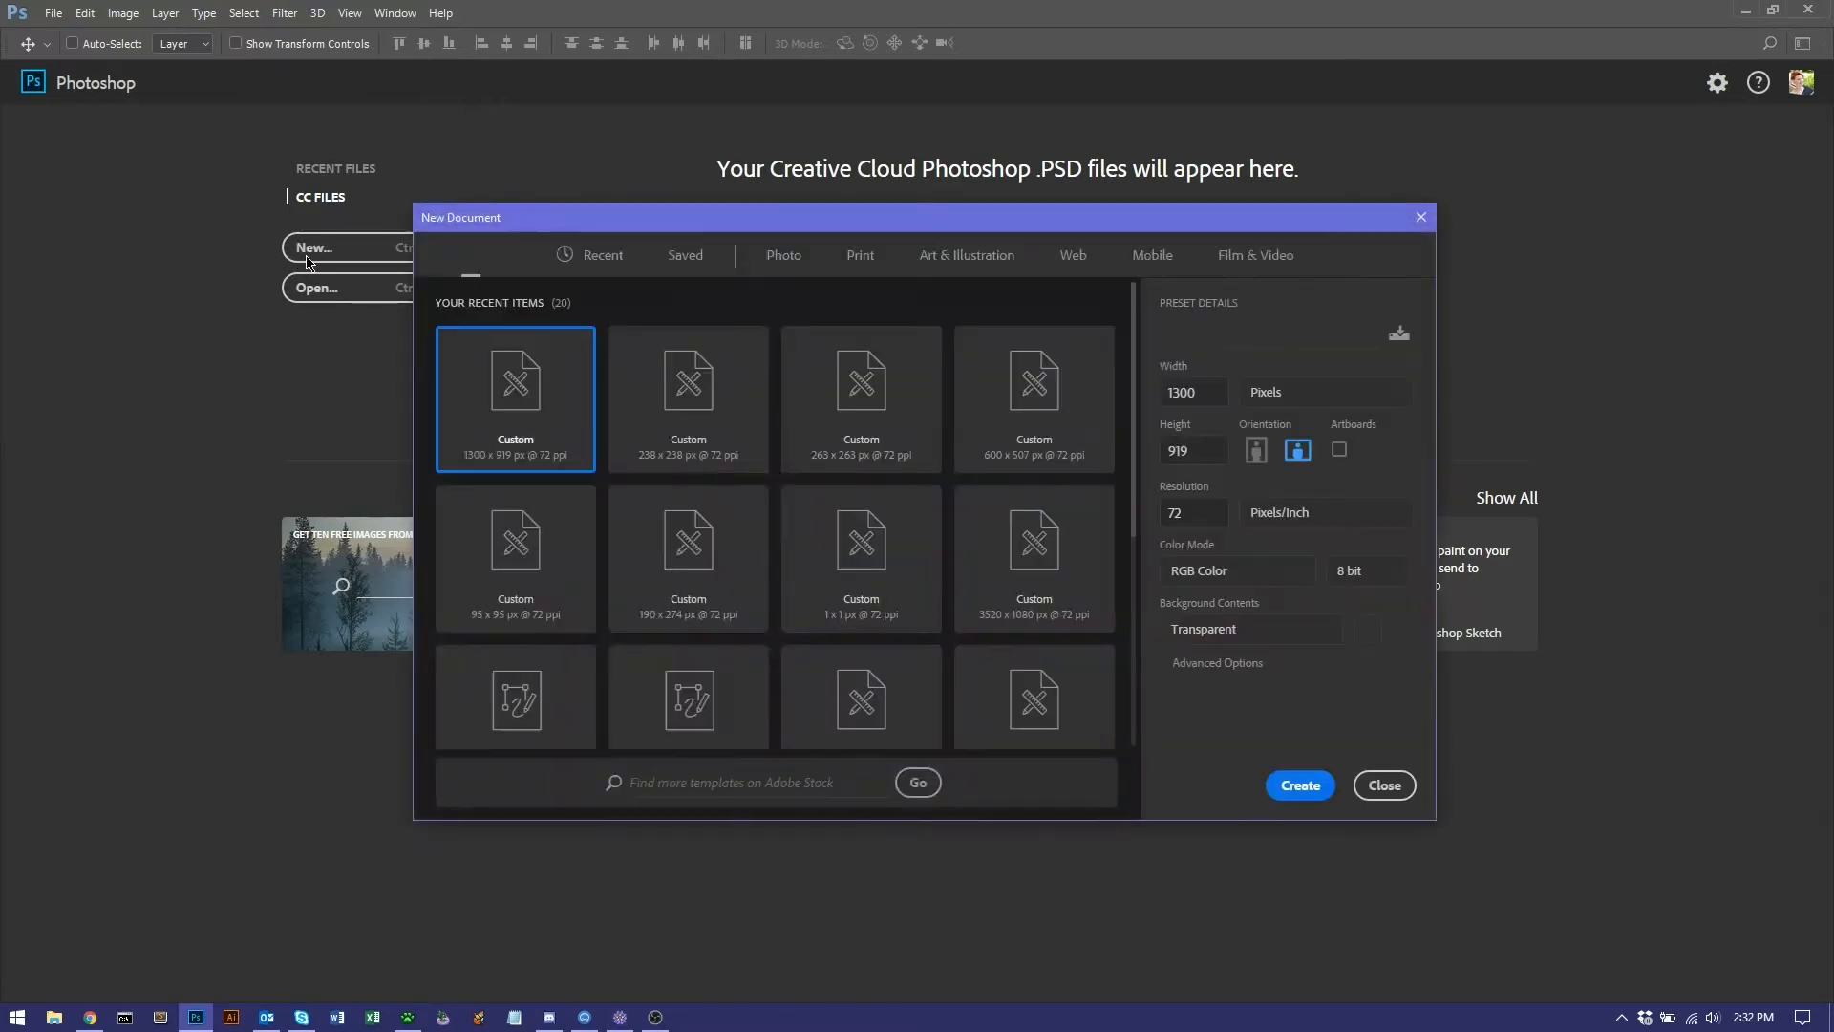
{"action": "double_click", "coordinate": [1199, 392]}
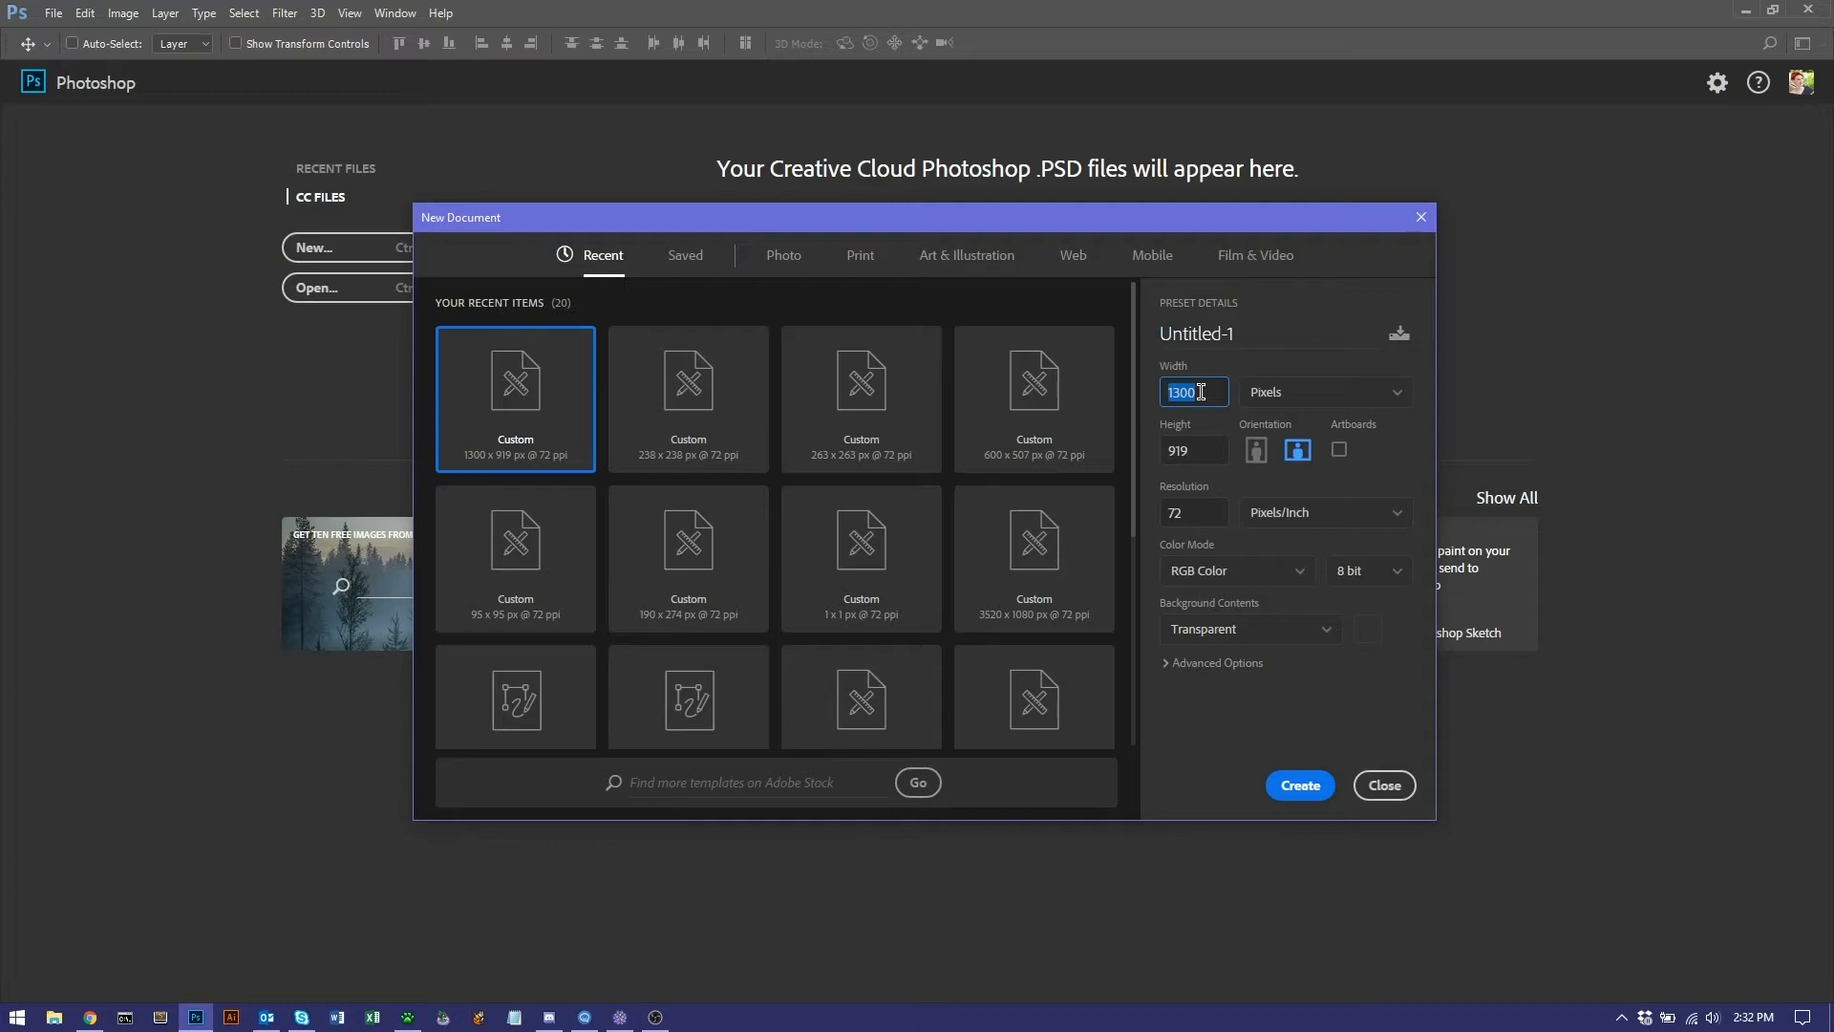
{"action": "type", "text": "64"}
{"action": "double_click", "coordinate": [1200, 456]}
{"action": "type", "text": "6"}
{"action": "double_click", "coordinate": [1188, 510]}
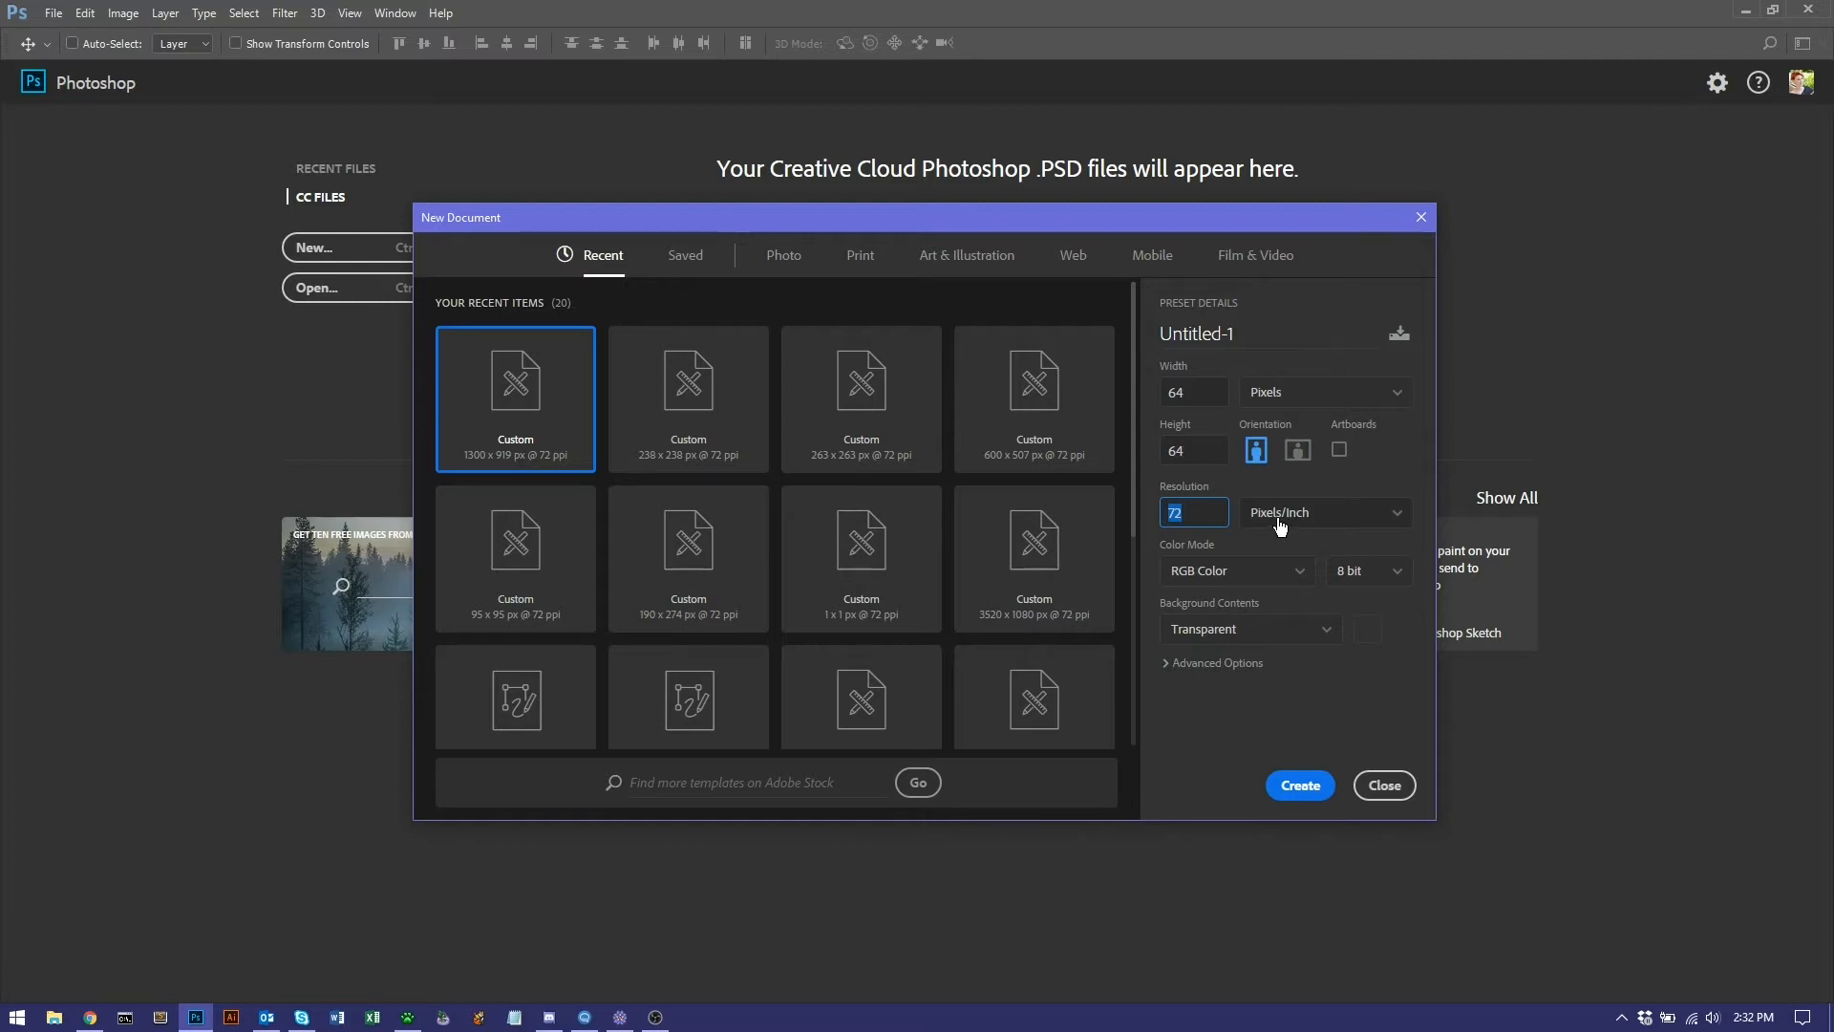
{"action": "left_click", "coordinate": [1205, 505]}
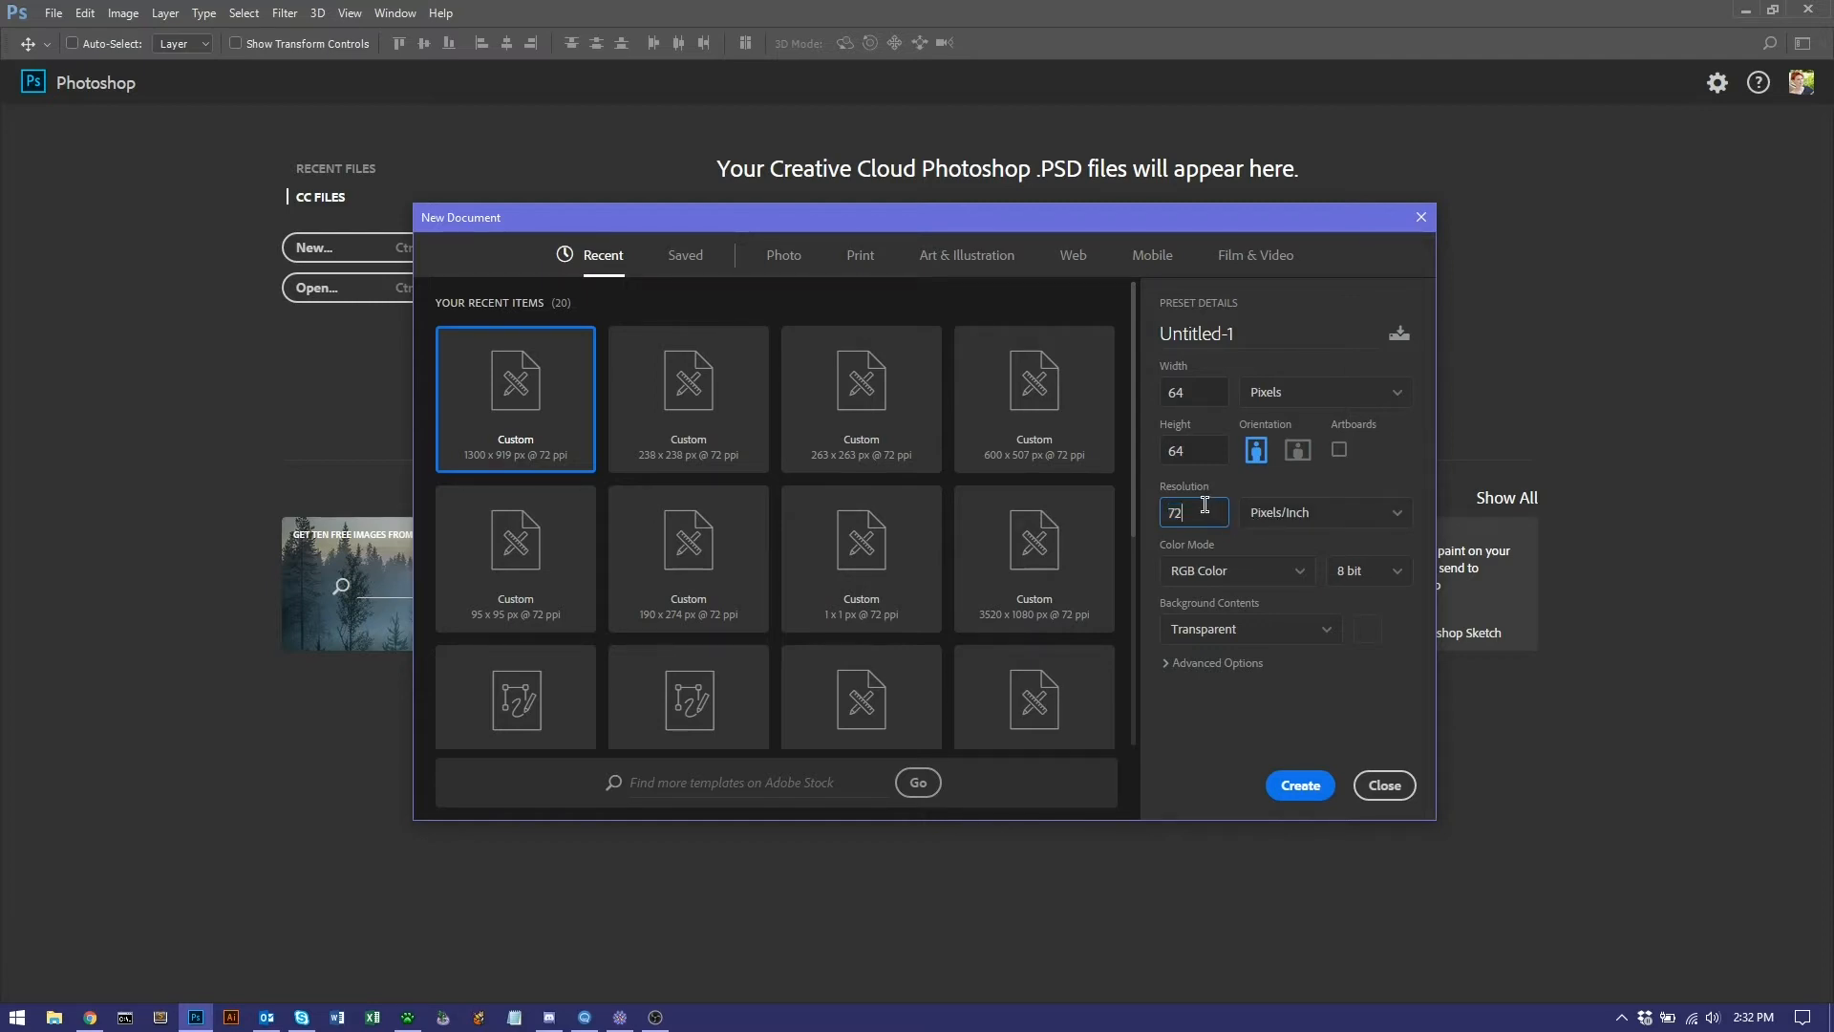
{"action": "left_click", "coordinate": [1299, 786]}
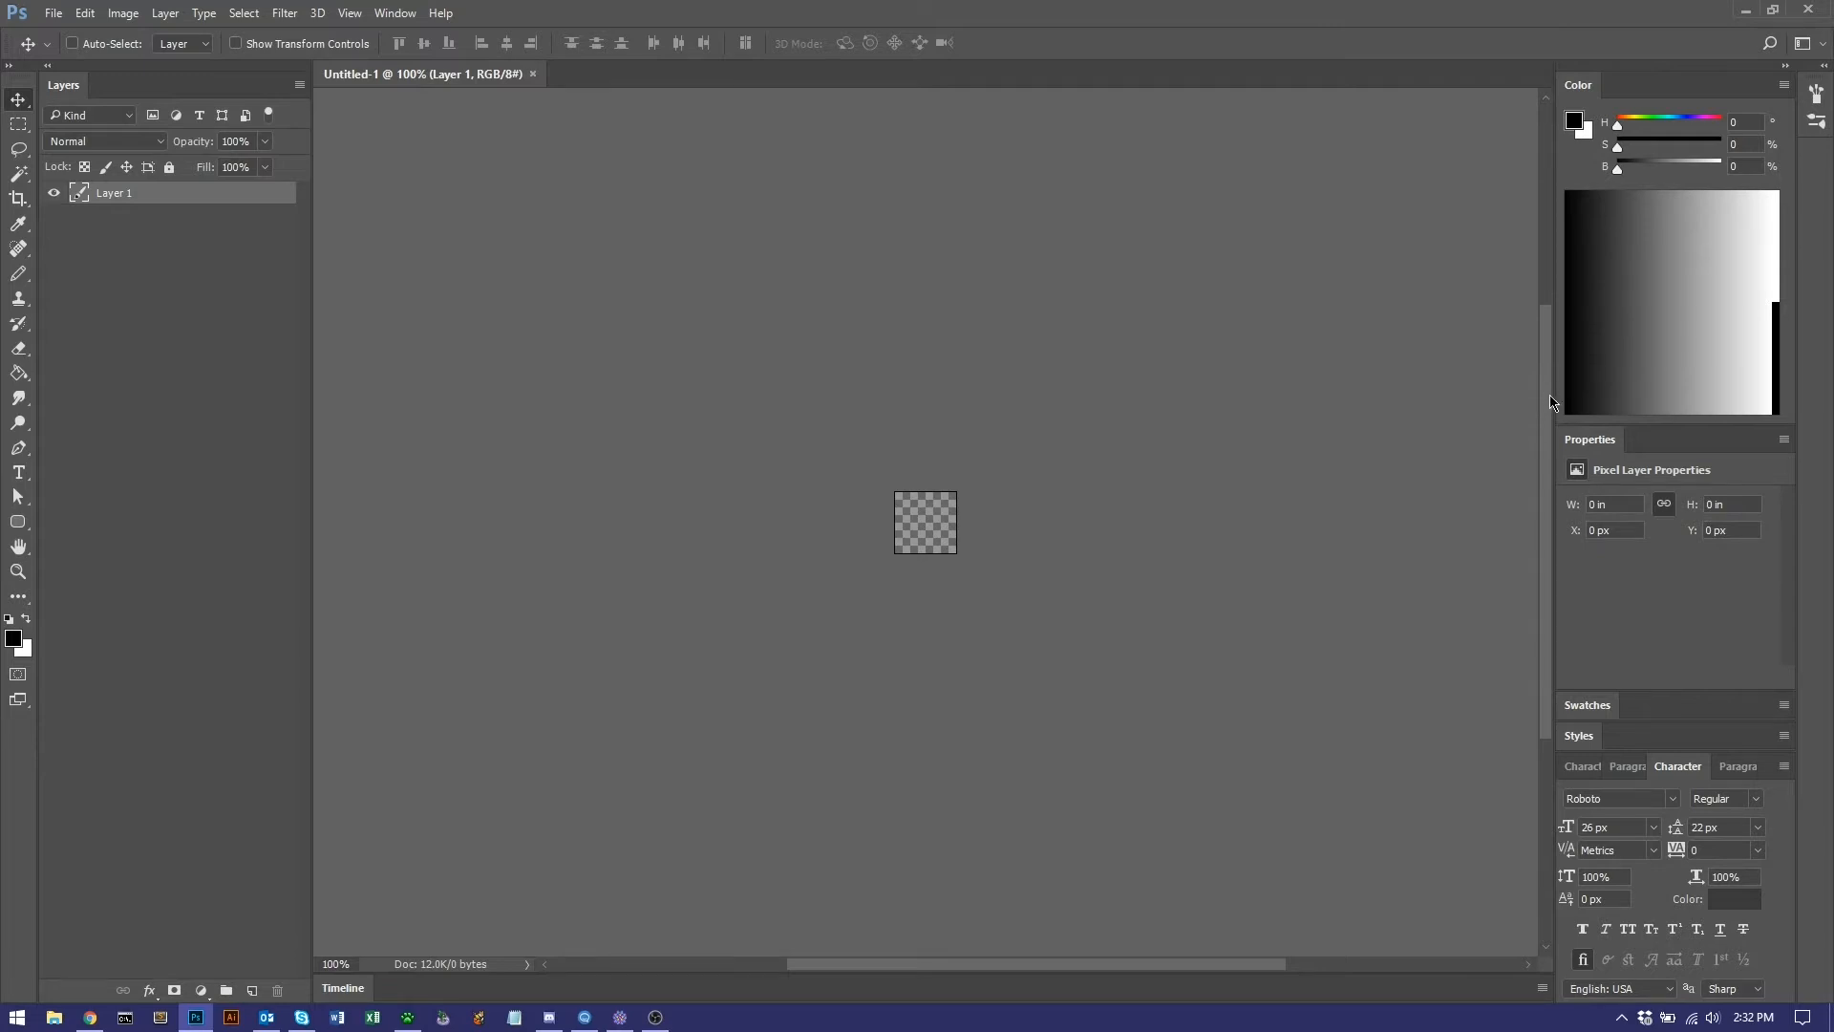
Collapse the Properties panel and expand the Swatches, widening the panel column to show the full color palette.
{"action": "double_click", "coordinate": [1641, 447]}
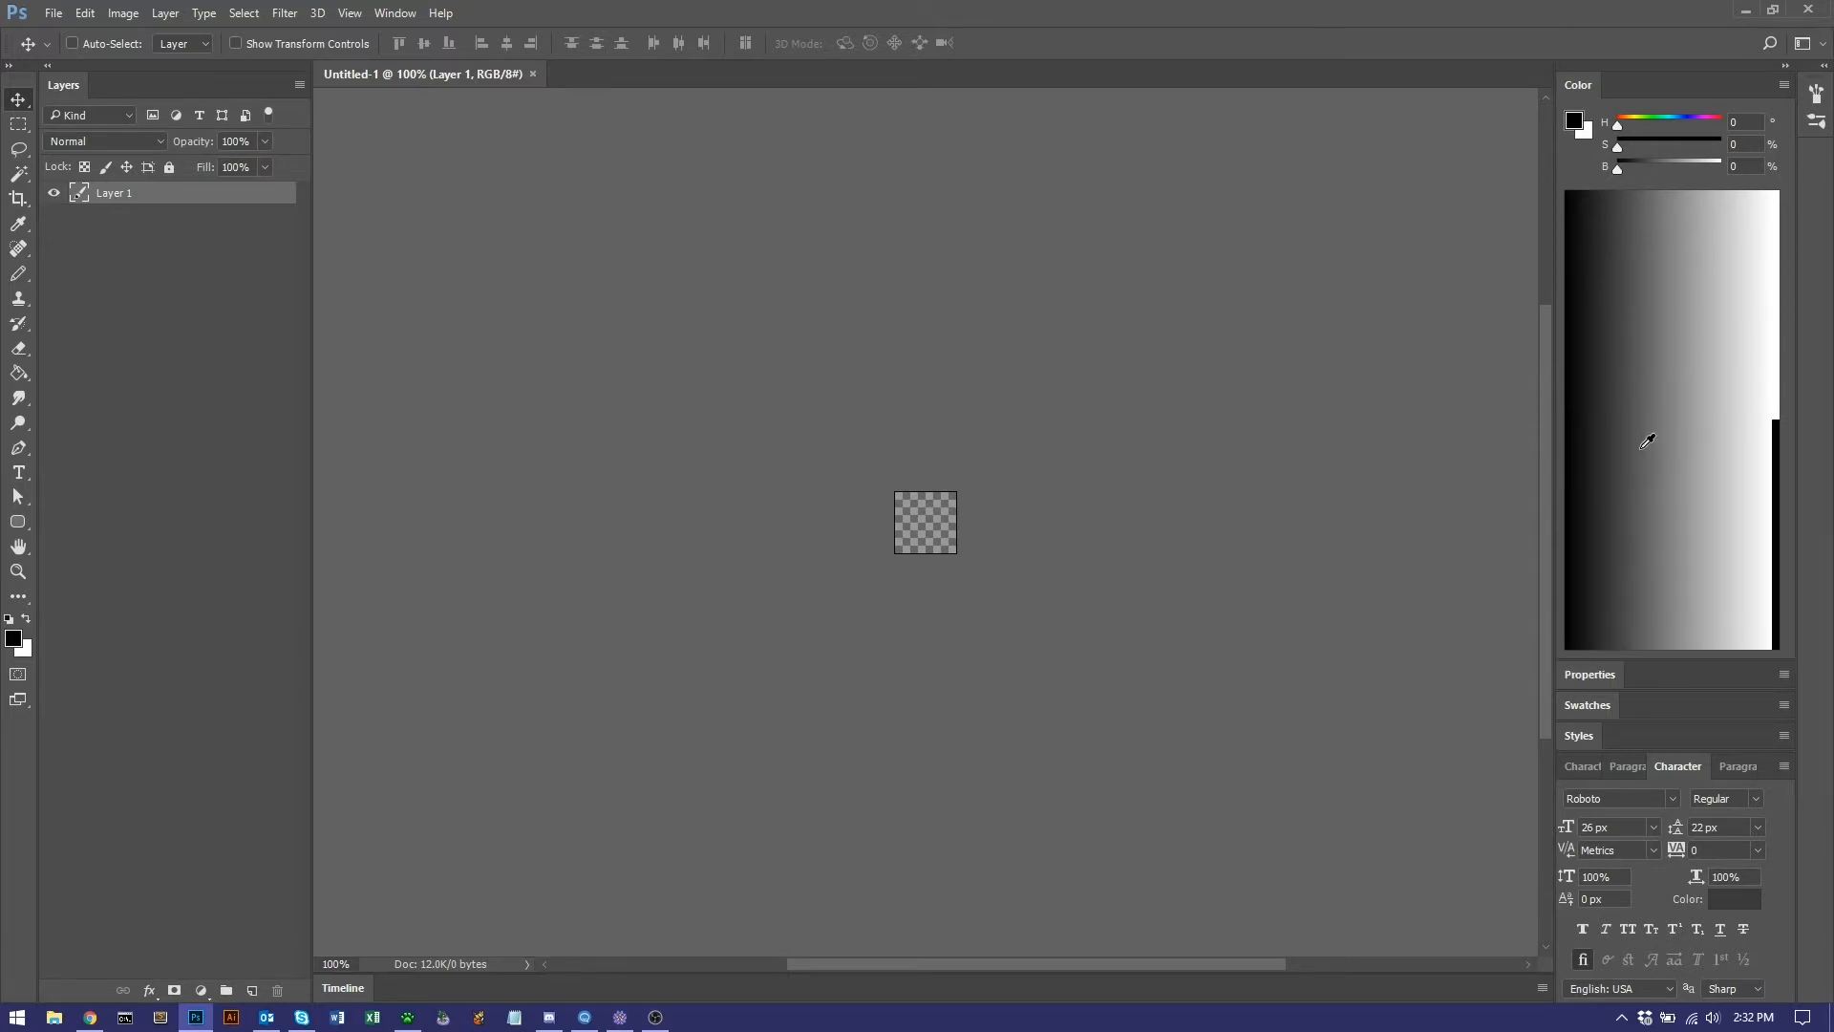
{"action": "left_click", "coordinate": [1674, 675]}
{"action": "double_click", "coordinate": [1682, 440]}
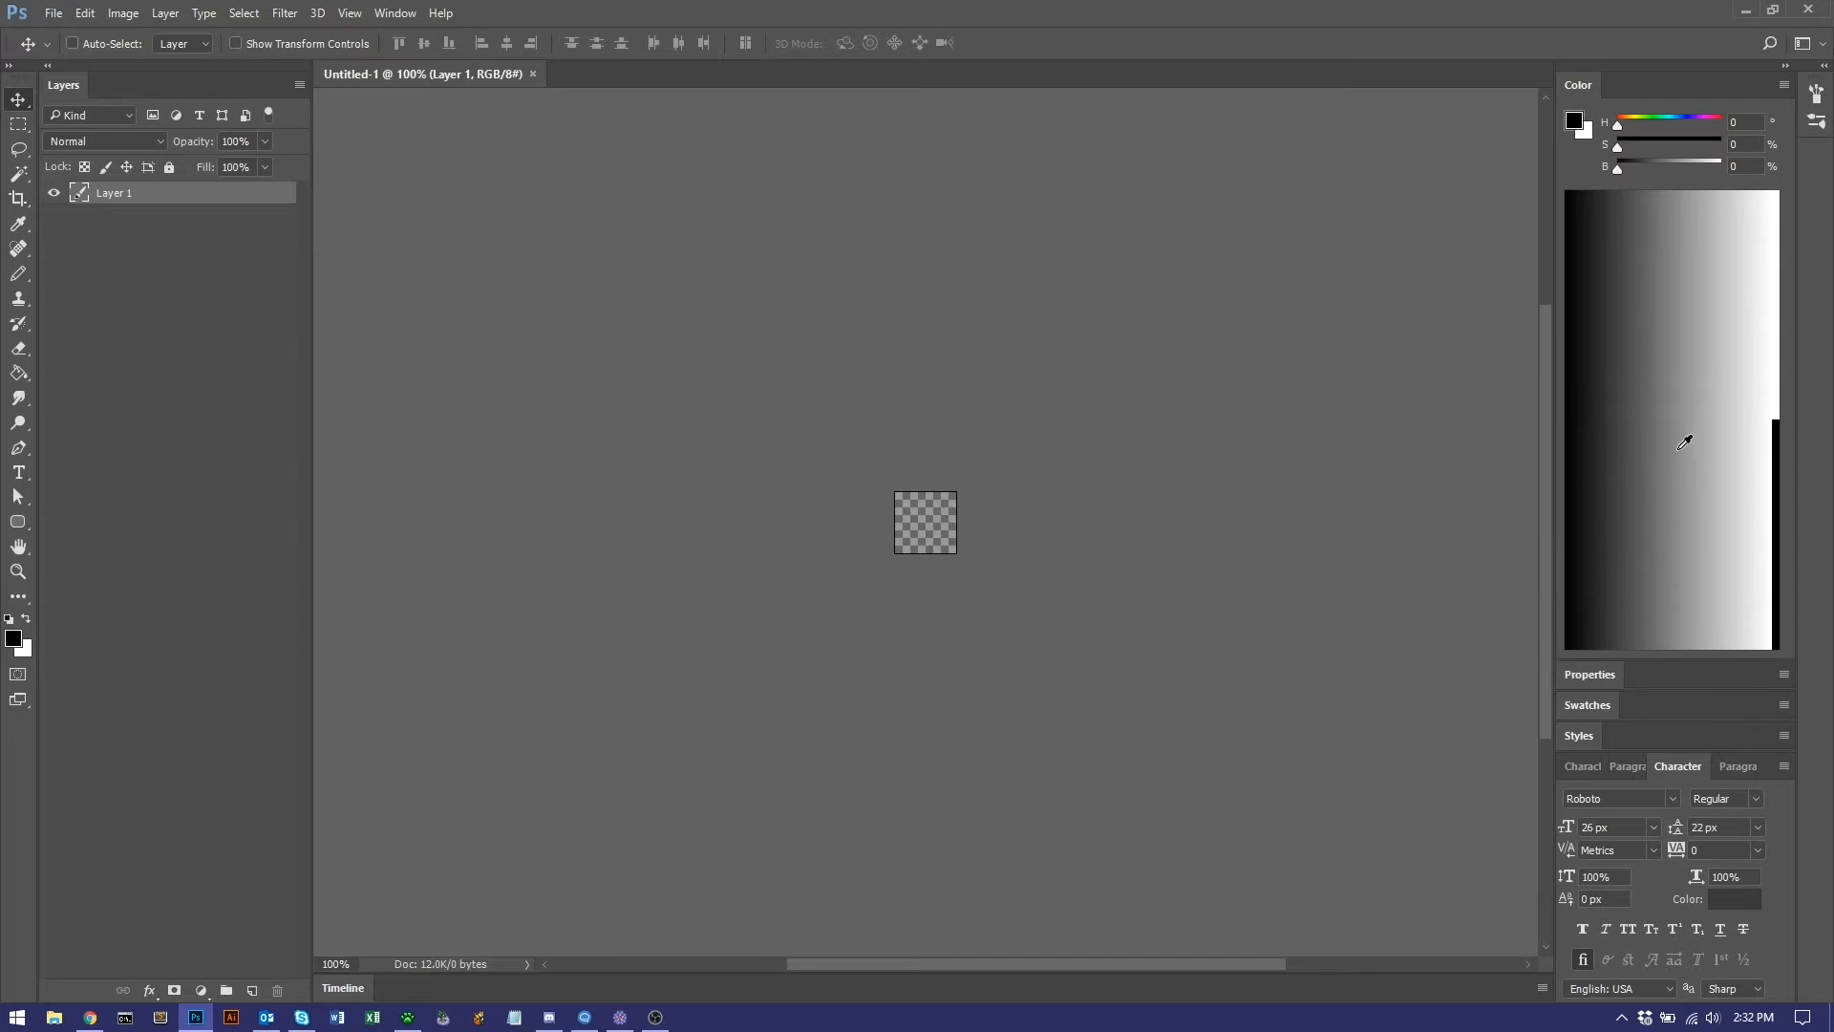
{"action": "left_click", "coordinate": [1687, 711]}
{"action": "left_click_drag", "start_coordinate": [1552, 559], "coordinate": [1498, 567]}
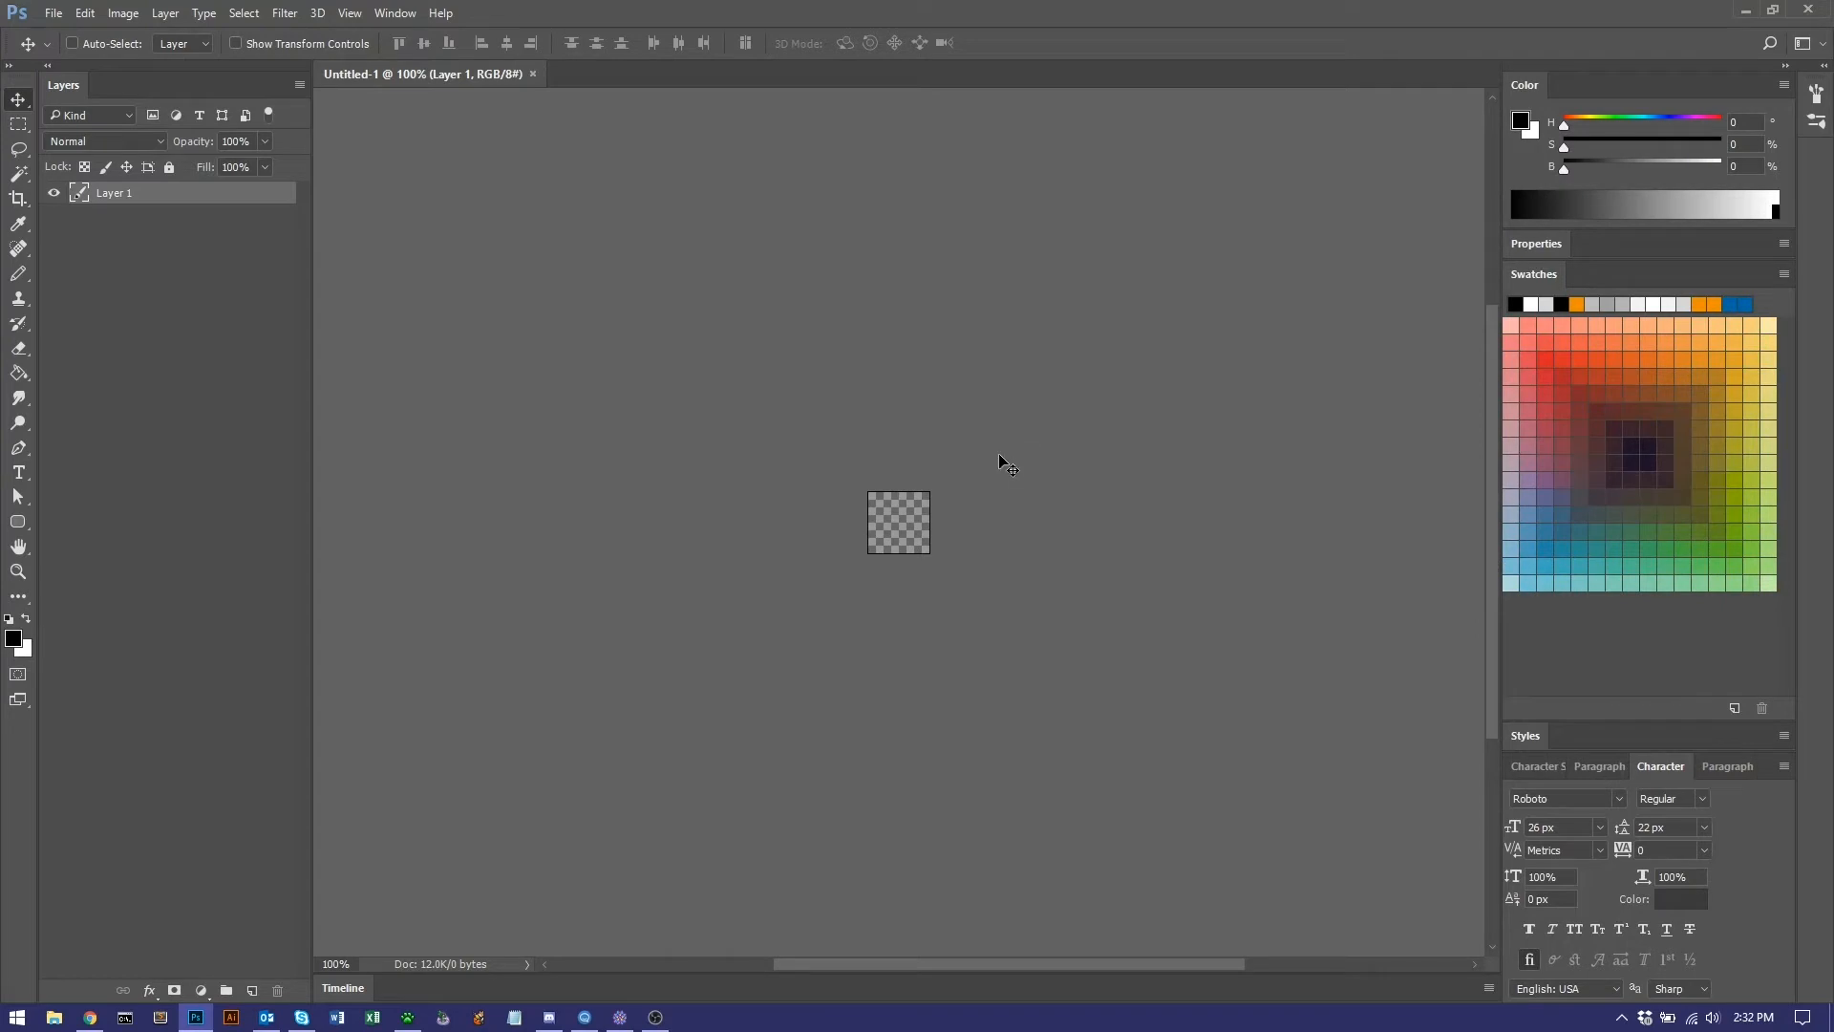
Fill Layer 1 with a medium green swatch (H 131, S 60, B 62).
{"action": "key", "text": "ctrl+plus"}
{"action": "key", "text": "ctrl+plus"}
{"action": "key", "text": "ctrl+plus"}
{"action": "key", "text": "ctrl+plus"}
{"action": "key", "text": "ctrl+plus"}
{"action": "key", "text": "ctrl+plus"}
{"action": "key", "text": "ctrl+plus"}
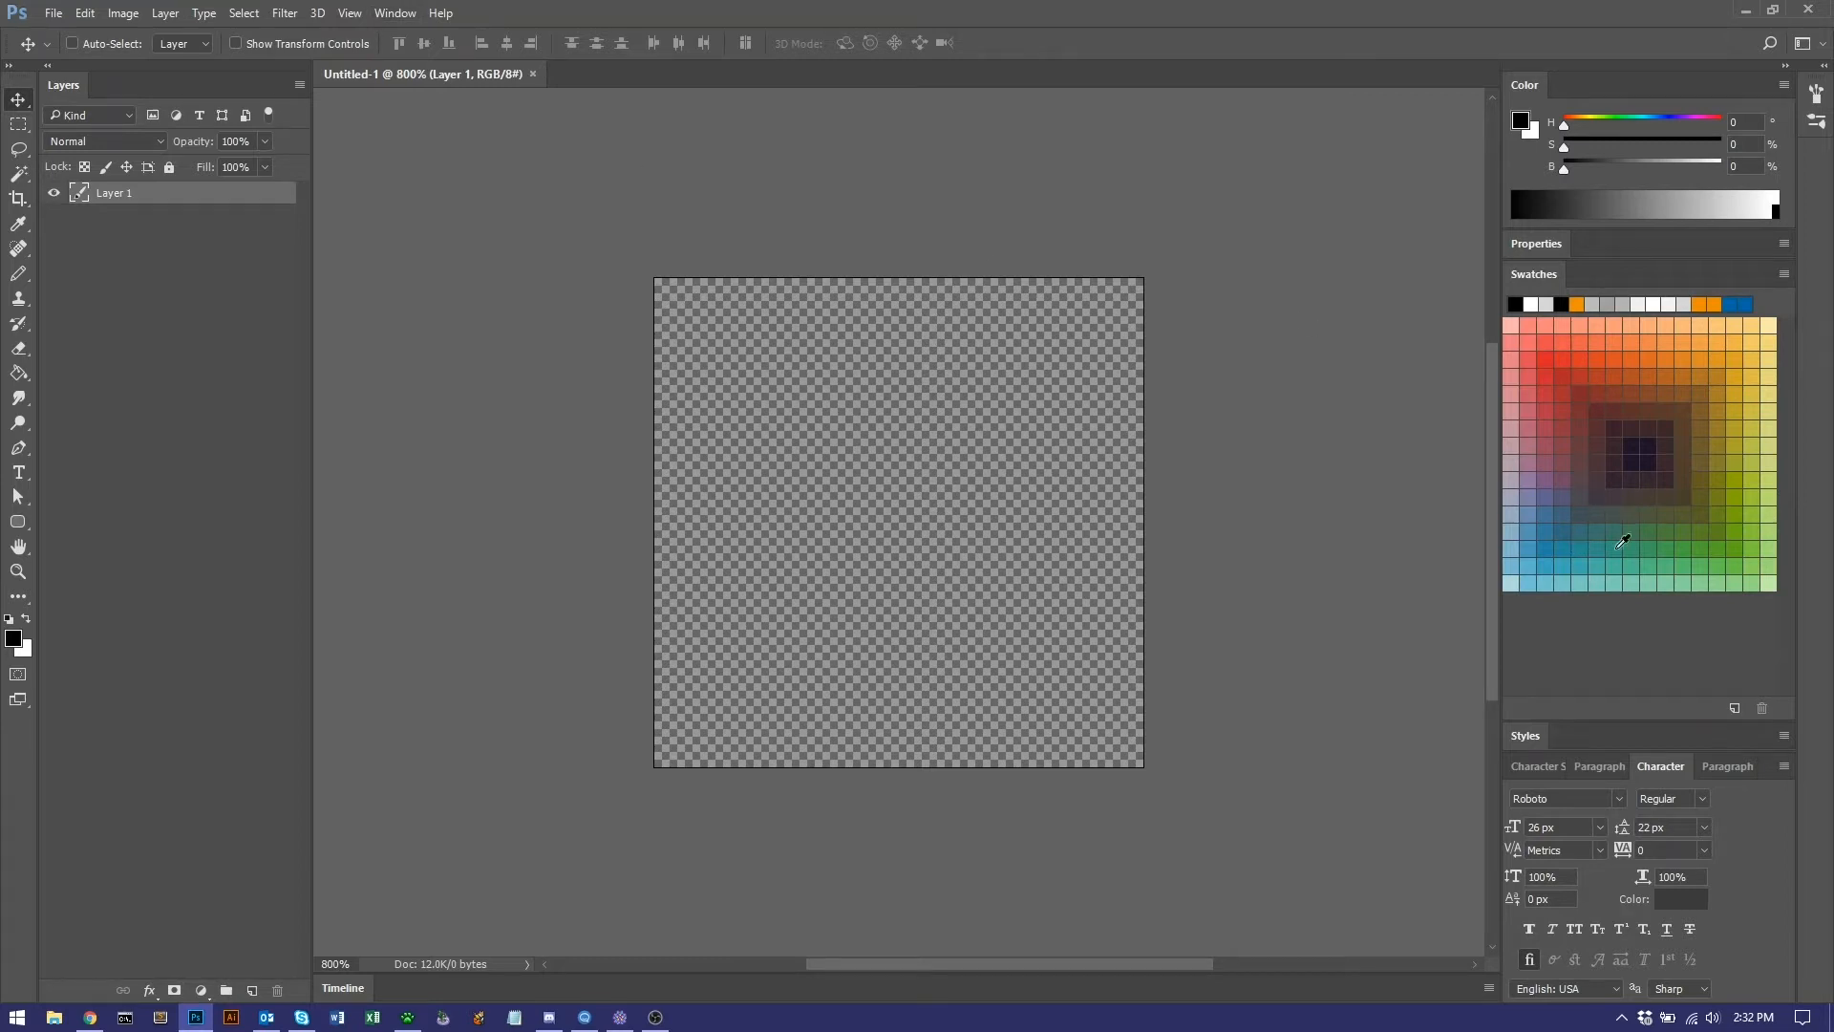
{"action": "left_click", "coordinate": [1674, 542]}
{"action": "key", "text": "alt+BackSpace"}
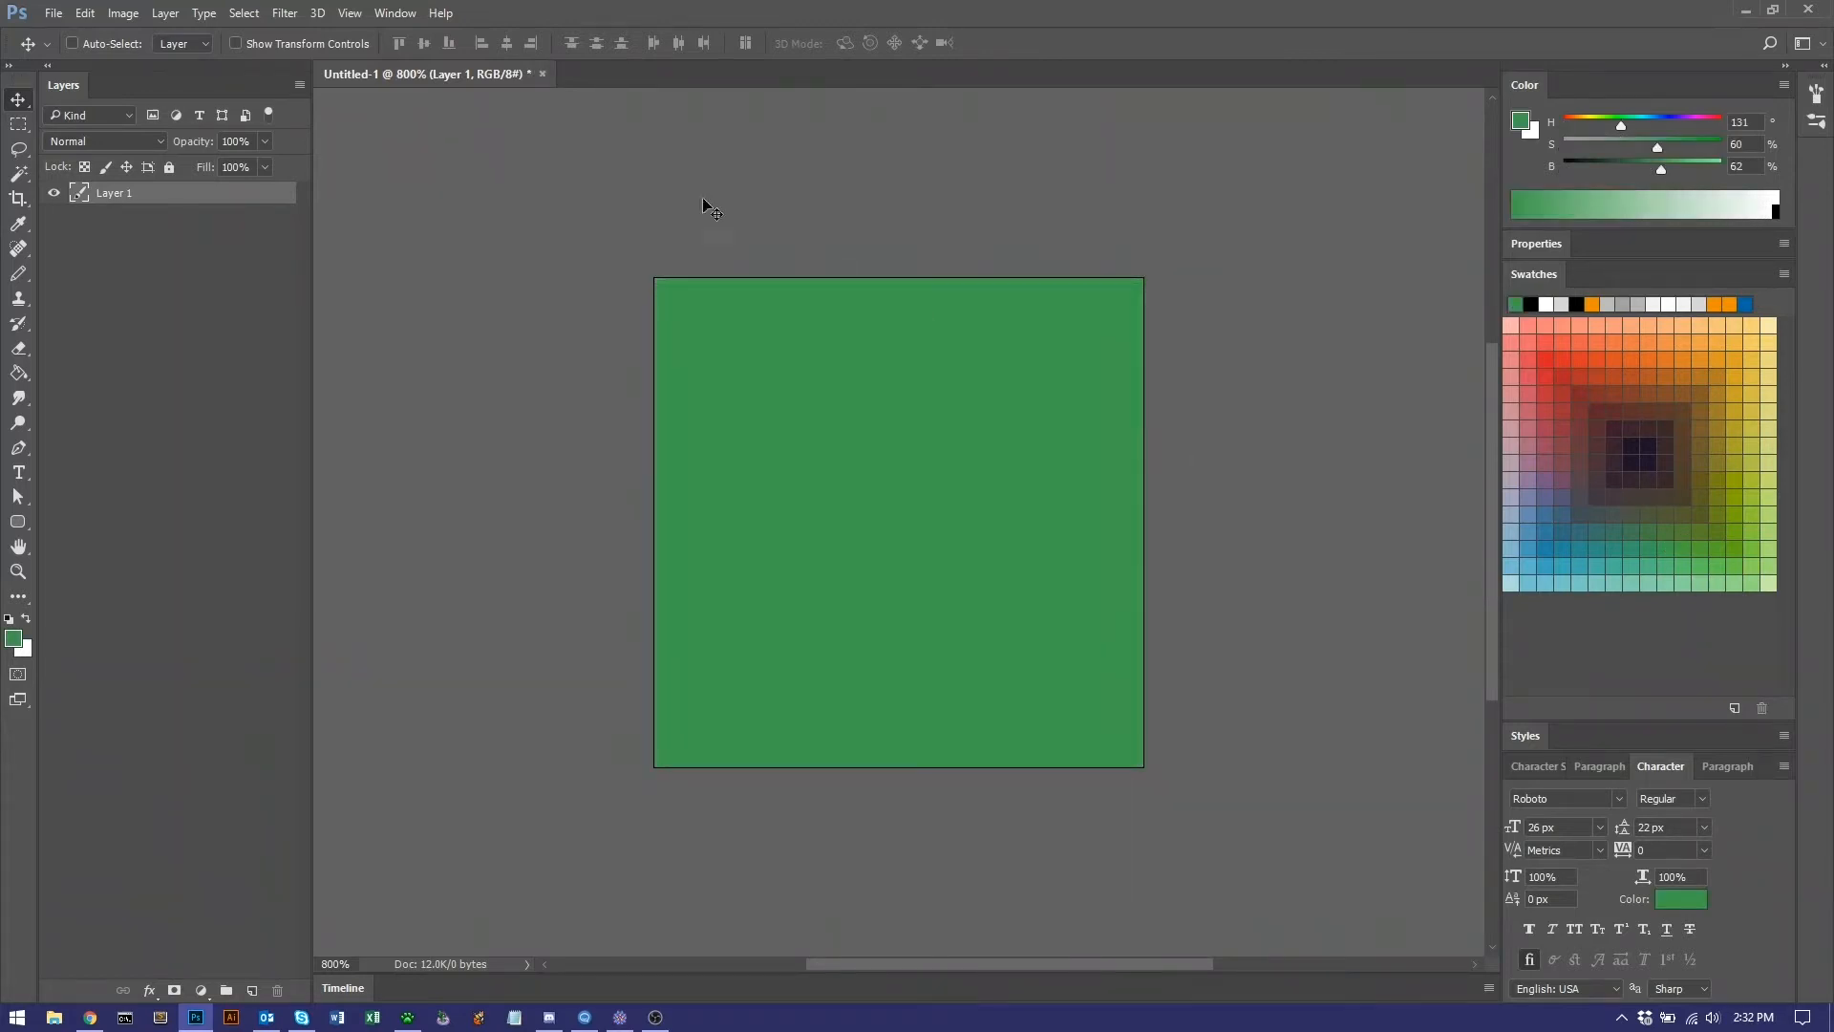
Open a second window of the document and float it as a small 100% preview above the canvas.
{"action": "left_click", "coordinate": [392, 16]}
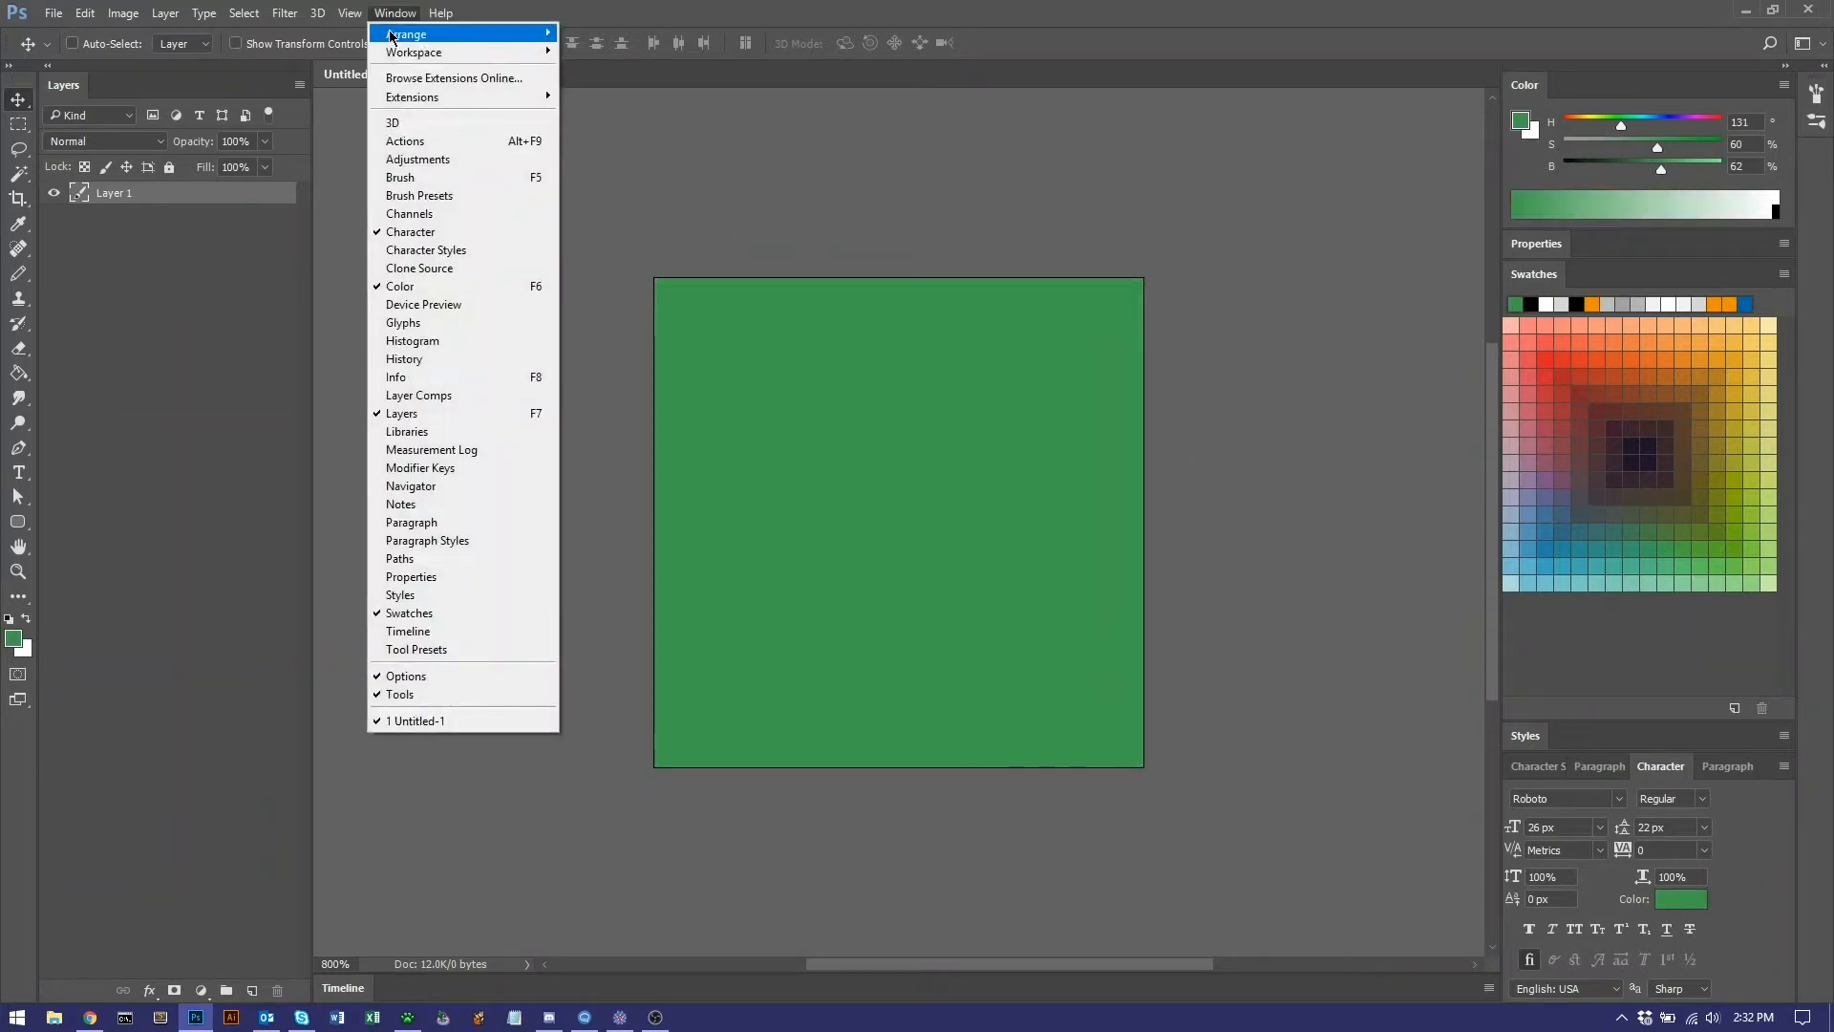
{"action": "mouse_move", "coordinate": [392, 36]}
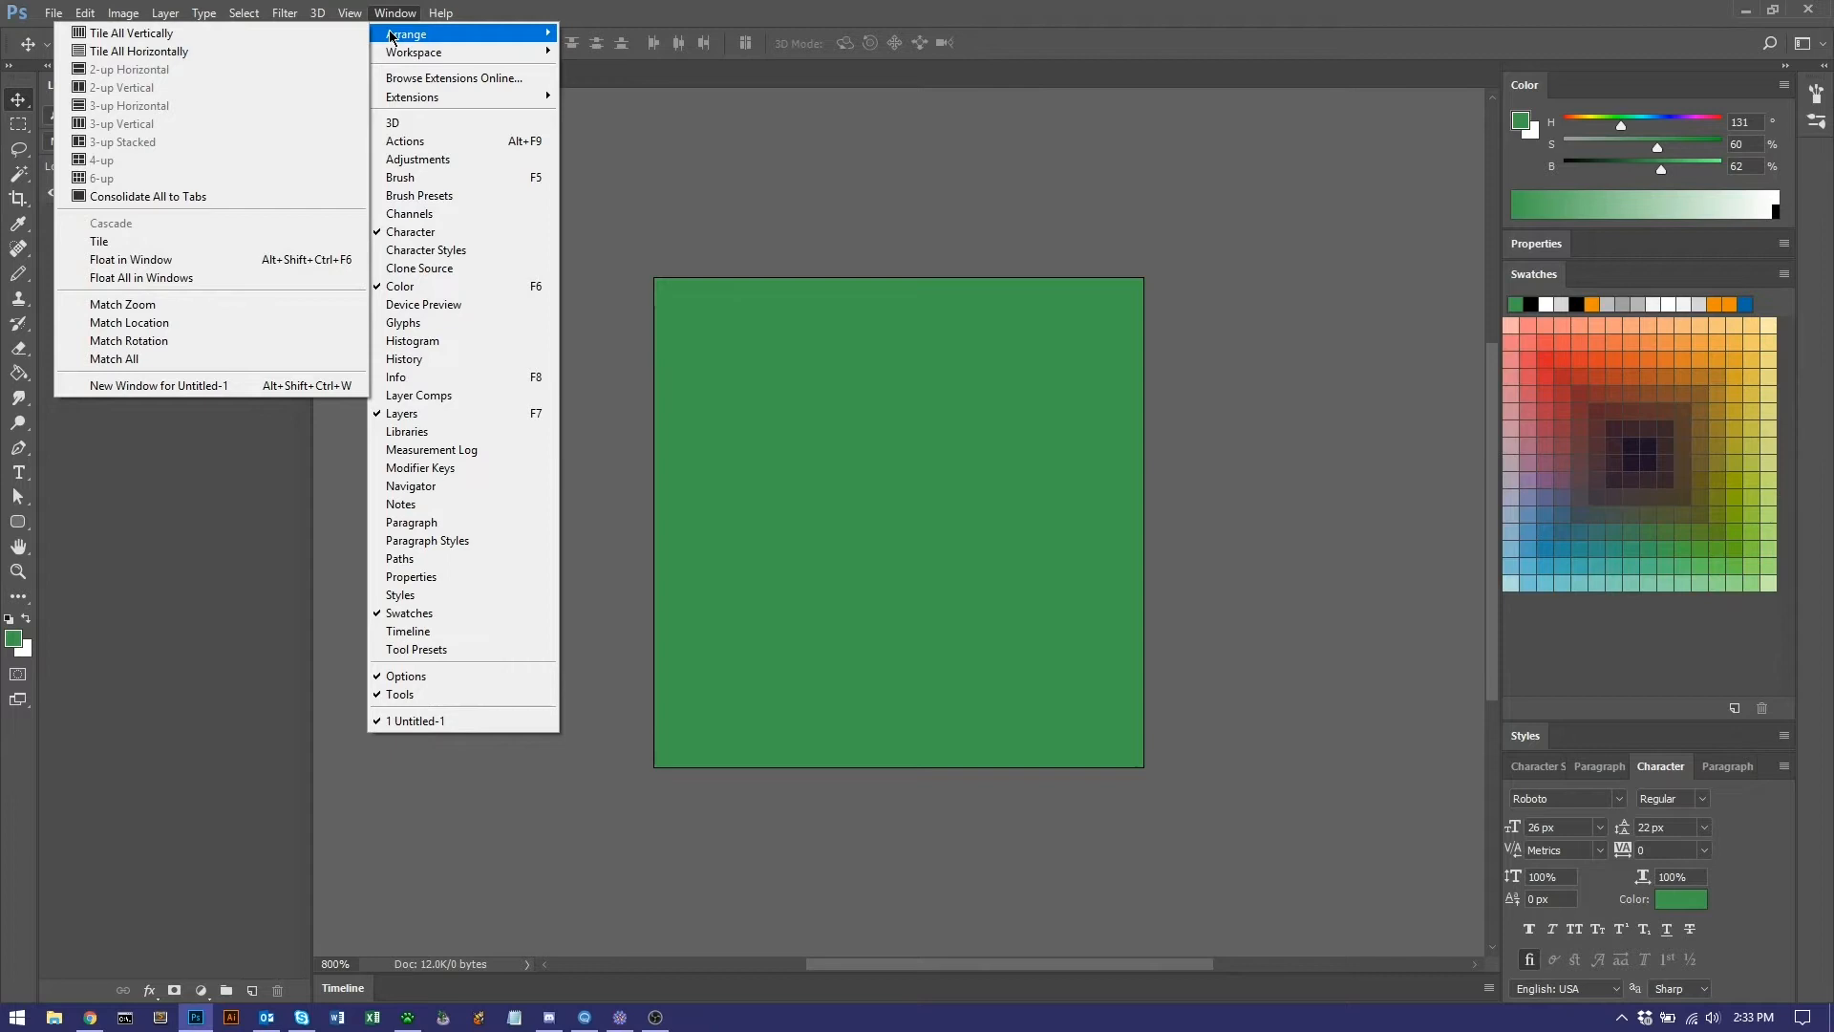
{"action": "left_click", "coordinate": [236, 390]}
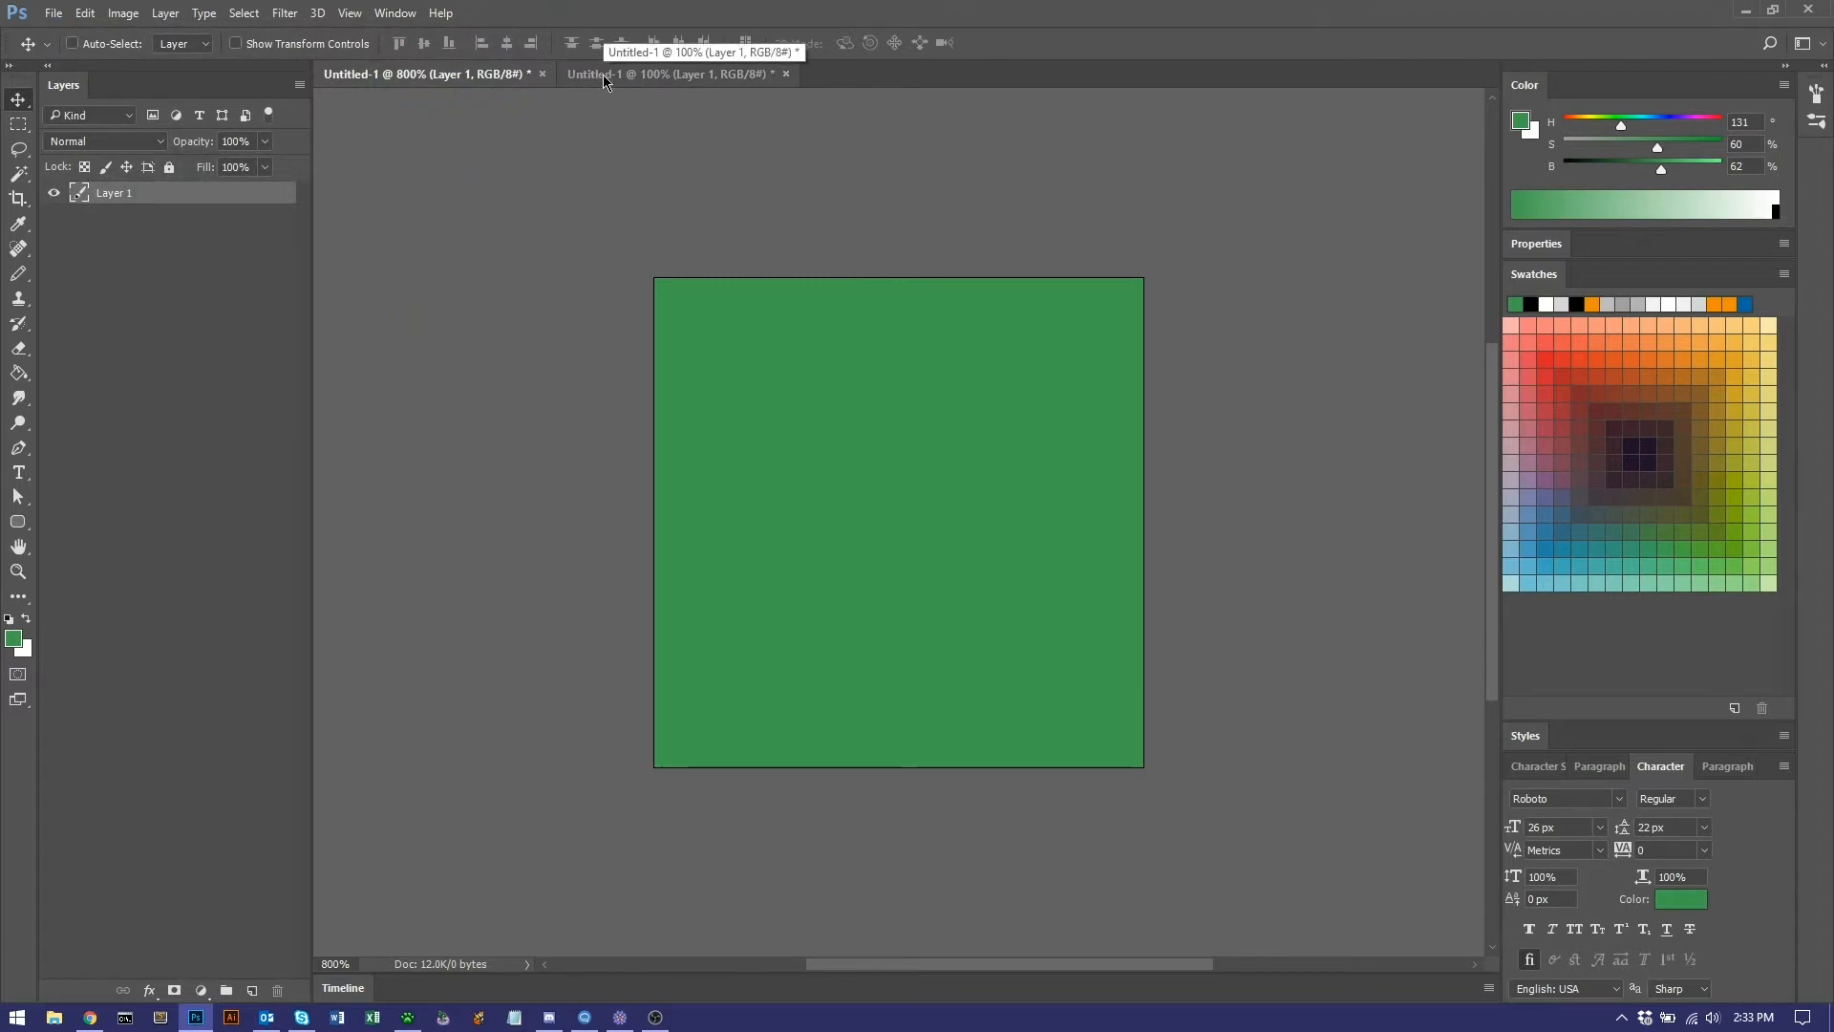
{"action": "left_click_drag", "start_coordinate": [603, 74], "coordinate": [1042, 28]}
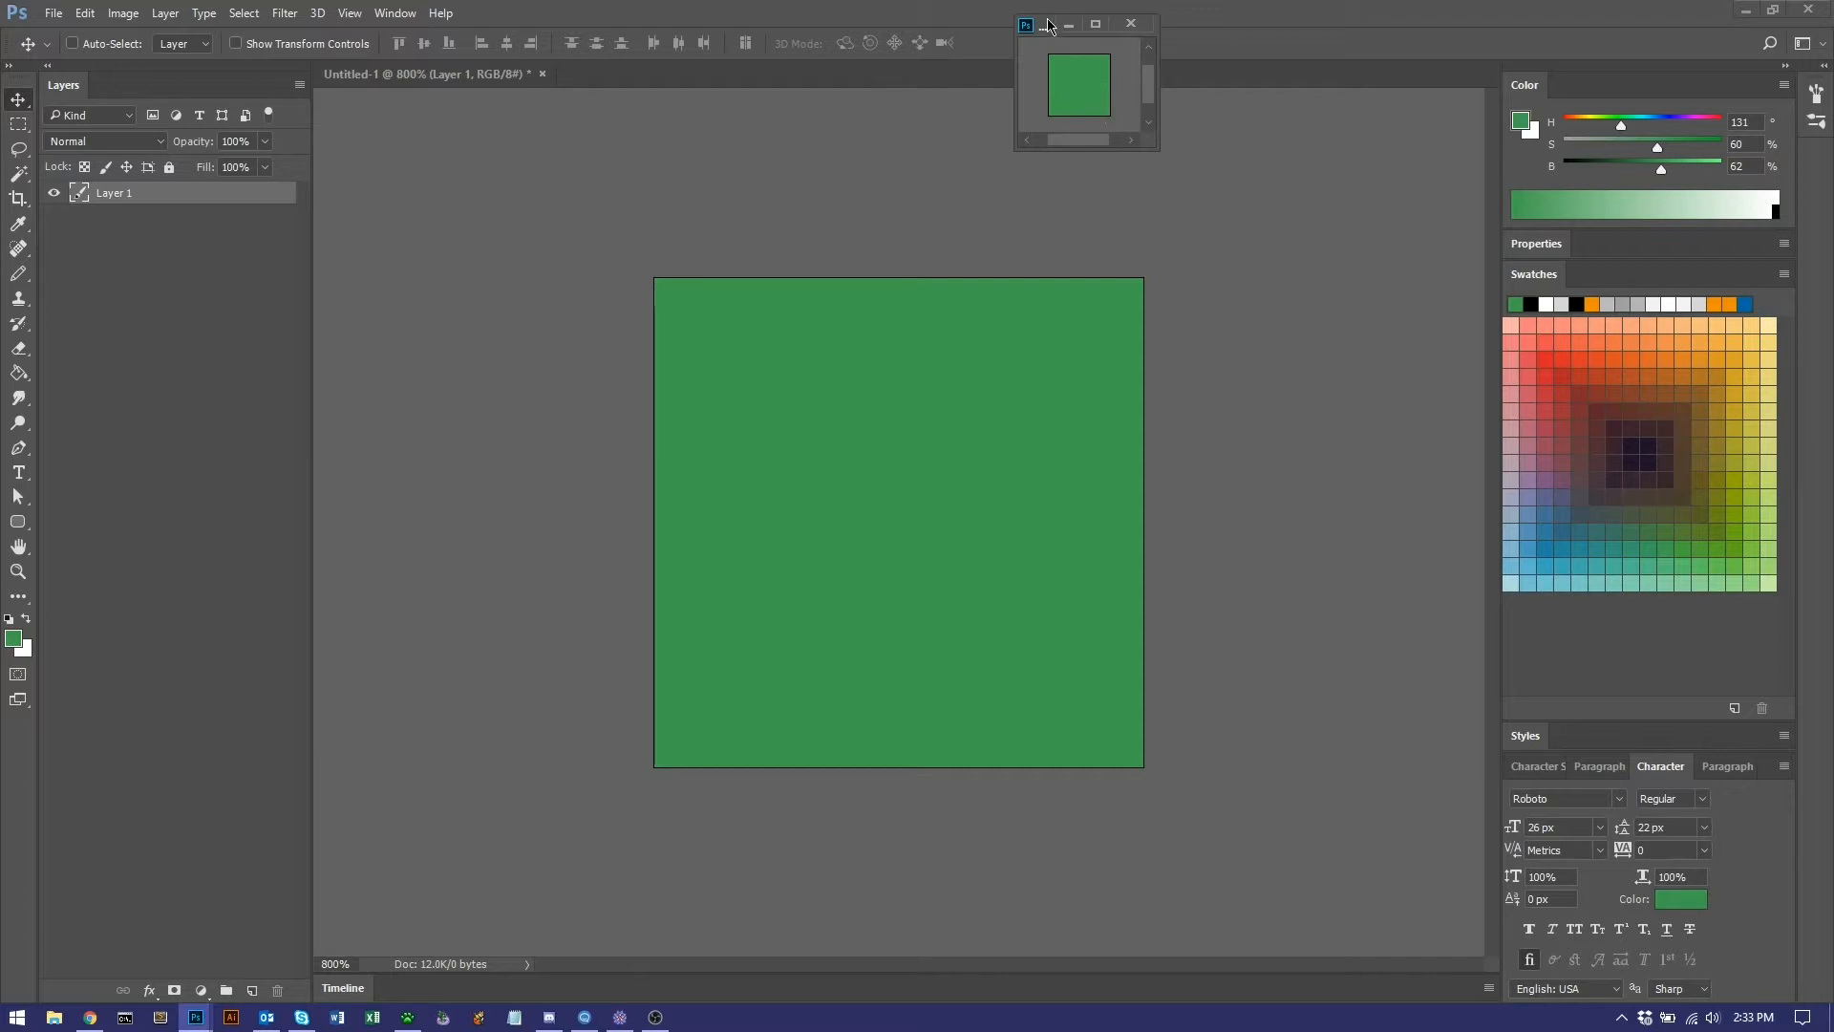
{"action": "left_click_drag", "start_coordinate": [1147, 144], "coordinate": [1193, 184]}
{"action": "mouse_move", "coordinate": [1072, 23]}
{"action": "left_mouse_down"}
{"action": "mouse_move", "coordinate": [1028, 79]}
{"action": "mouse_move", "coordinate": [1070, 40]}
{"action": "left_mouse_up"}
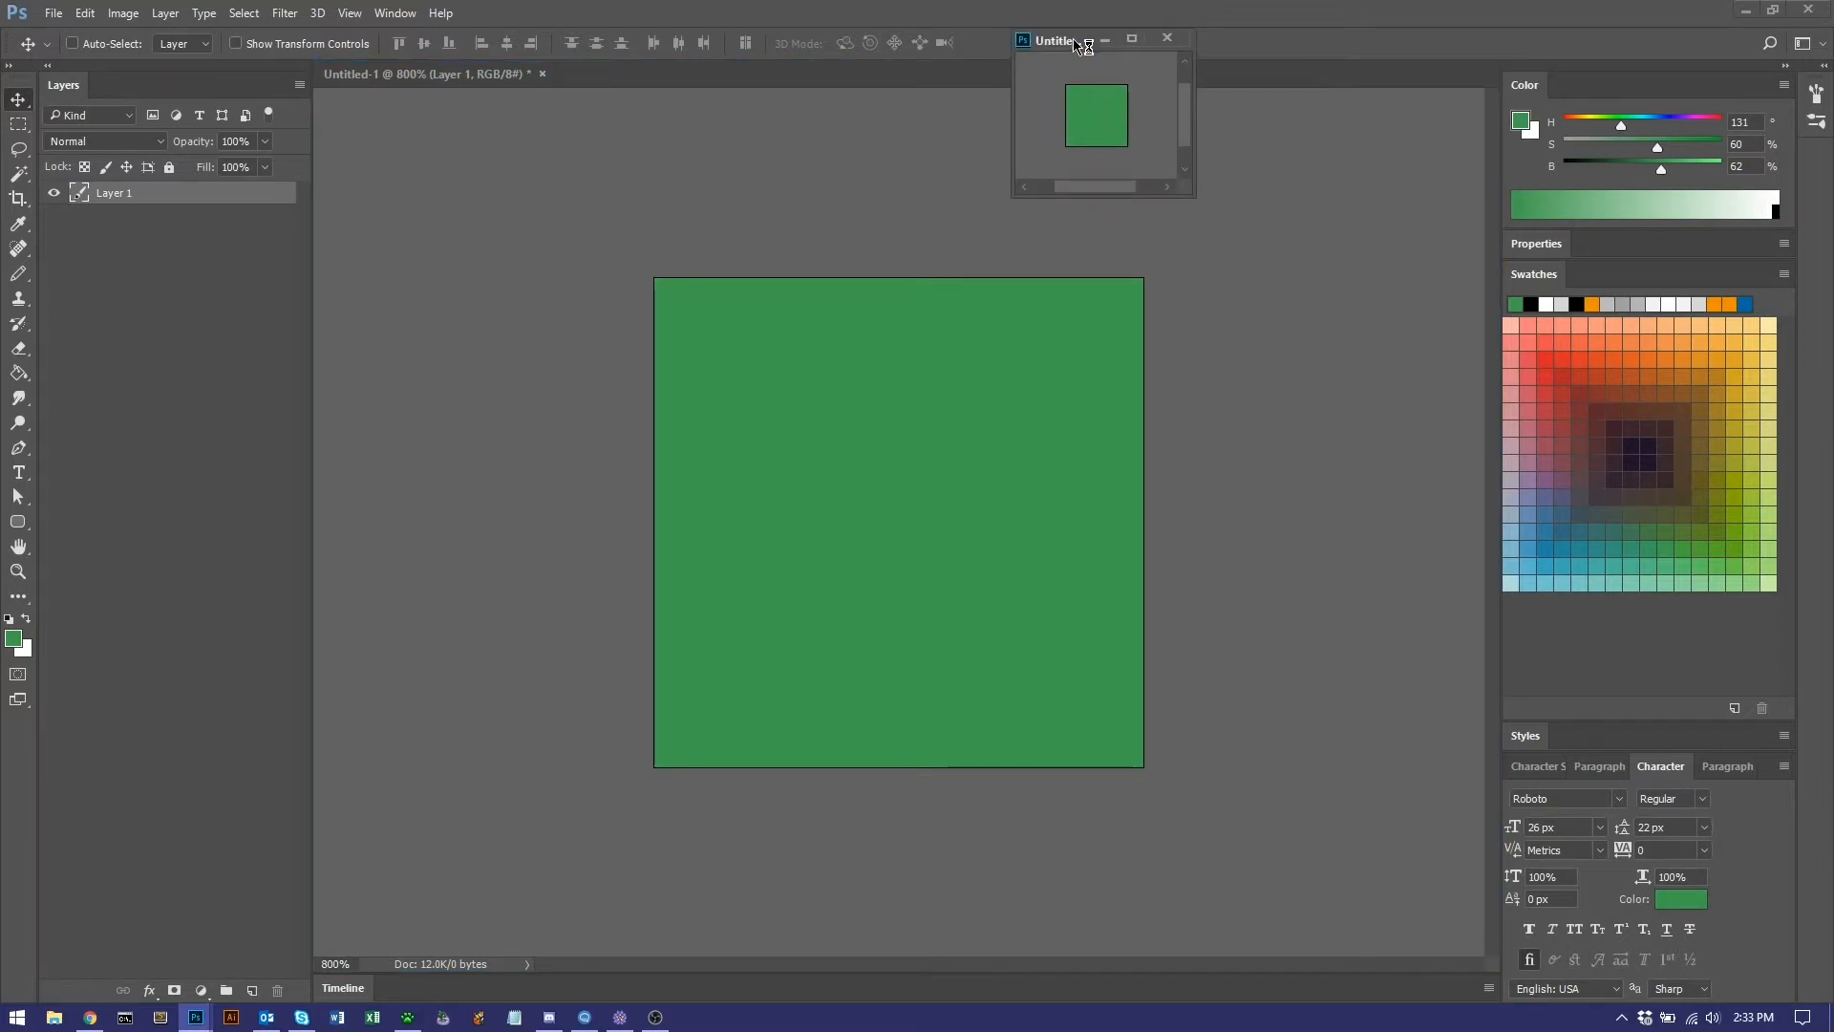
Fill a new layer with darker green (H 122, S 45, B 47) and try a lighter green Pencil stroke on it.
{"action": "left_click", "coordinate": [788, 336]}
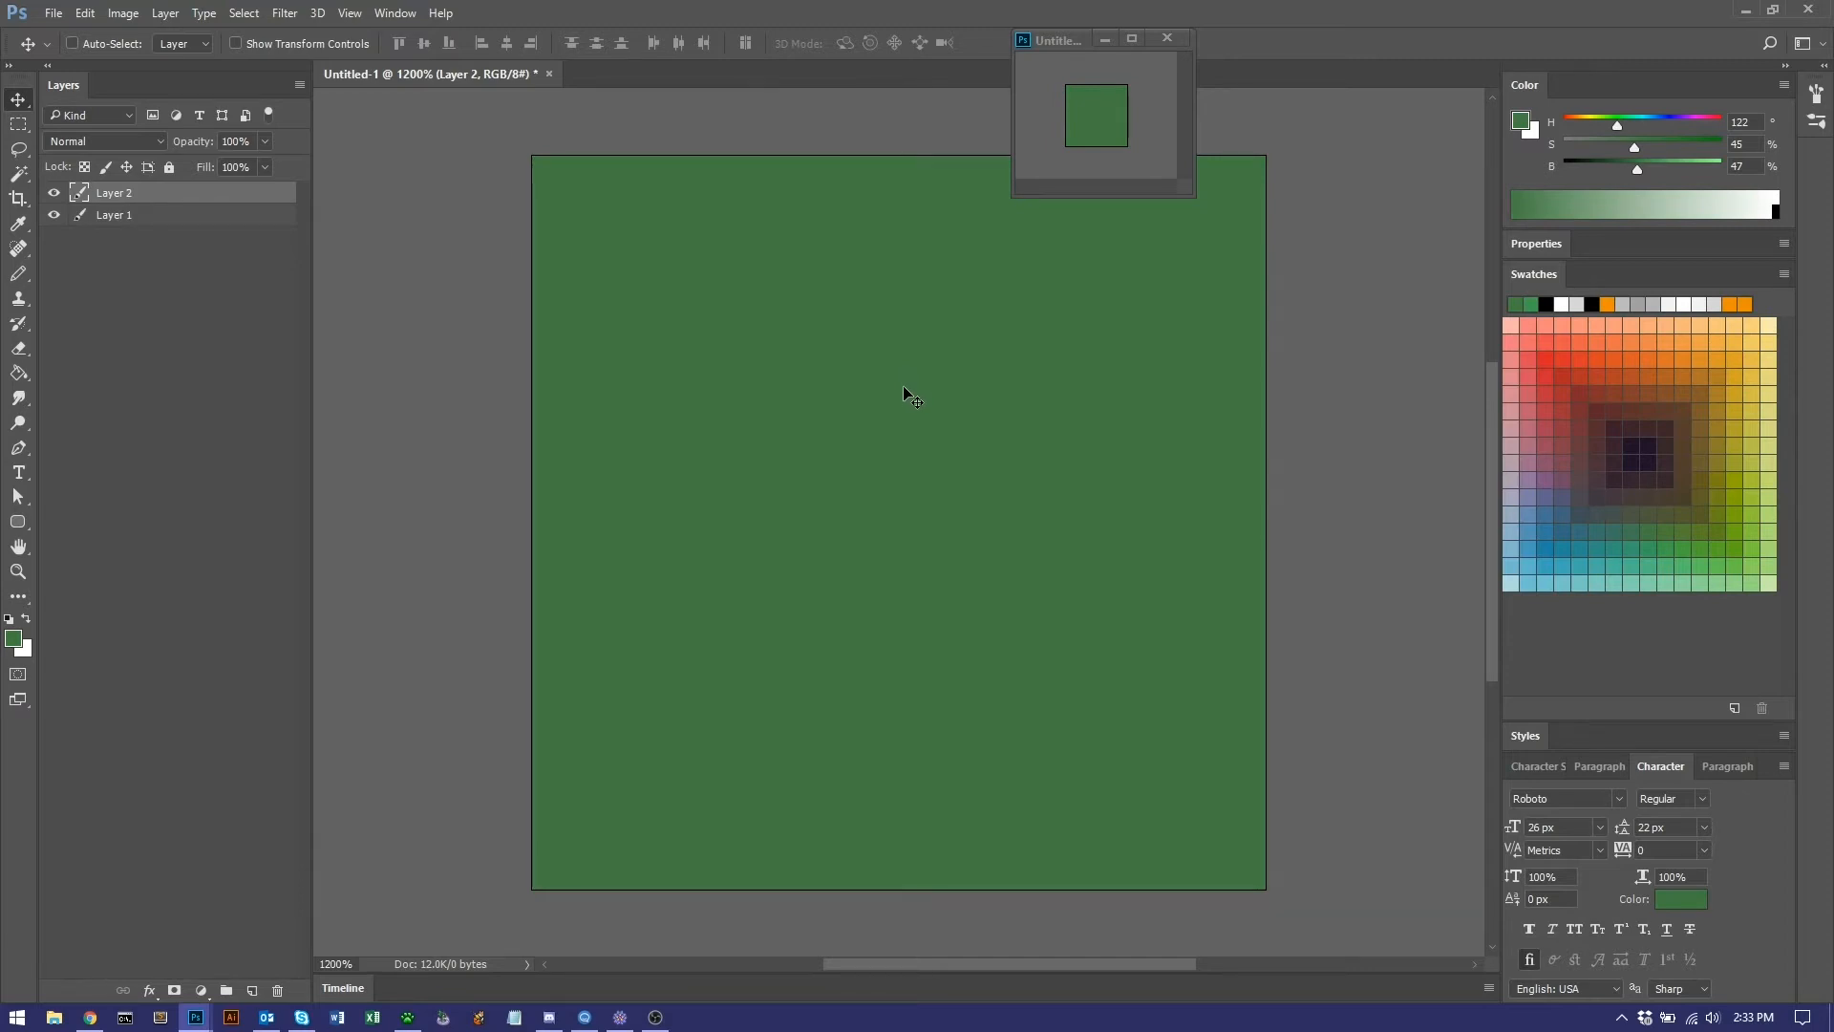
{"action": "key", "text": "b"}
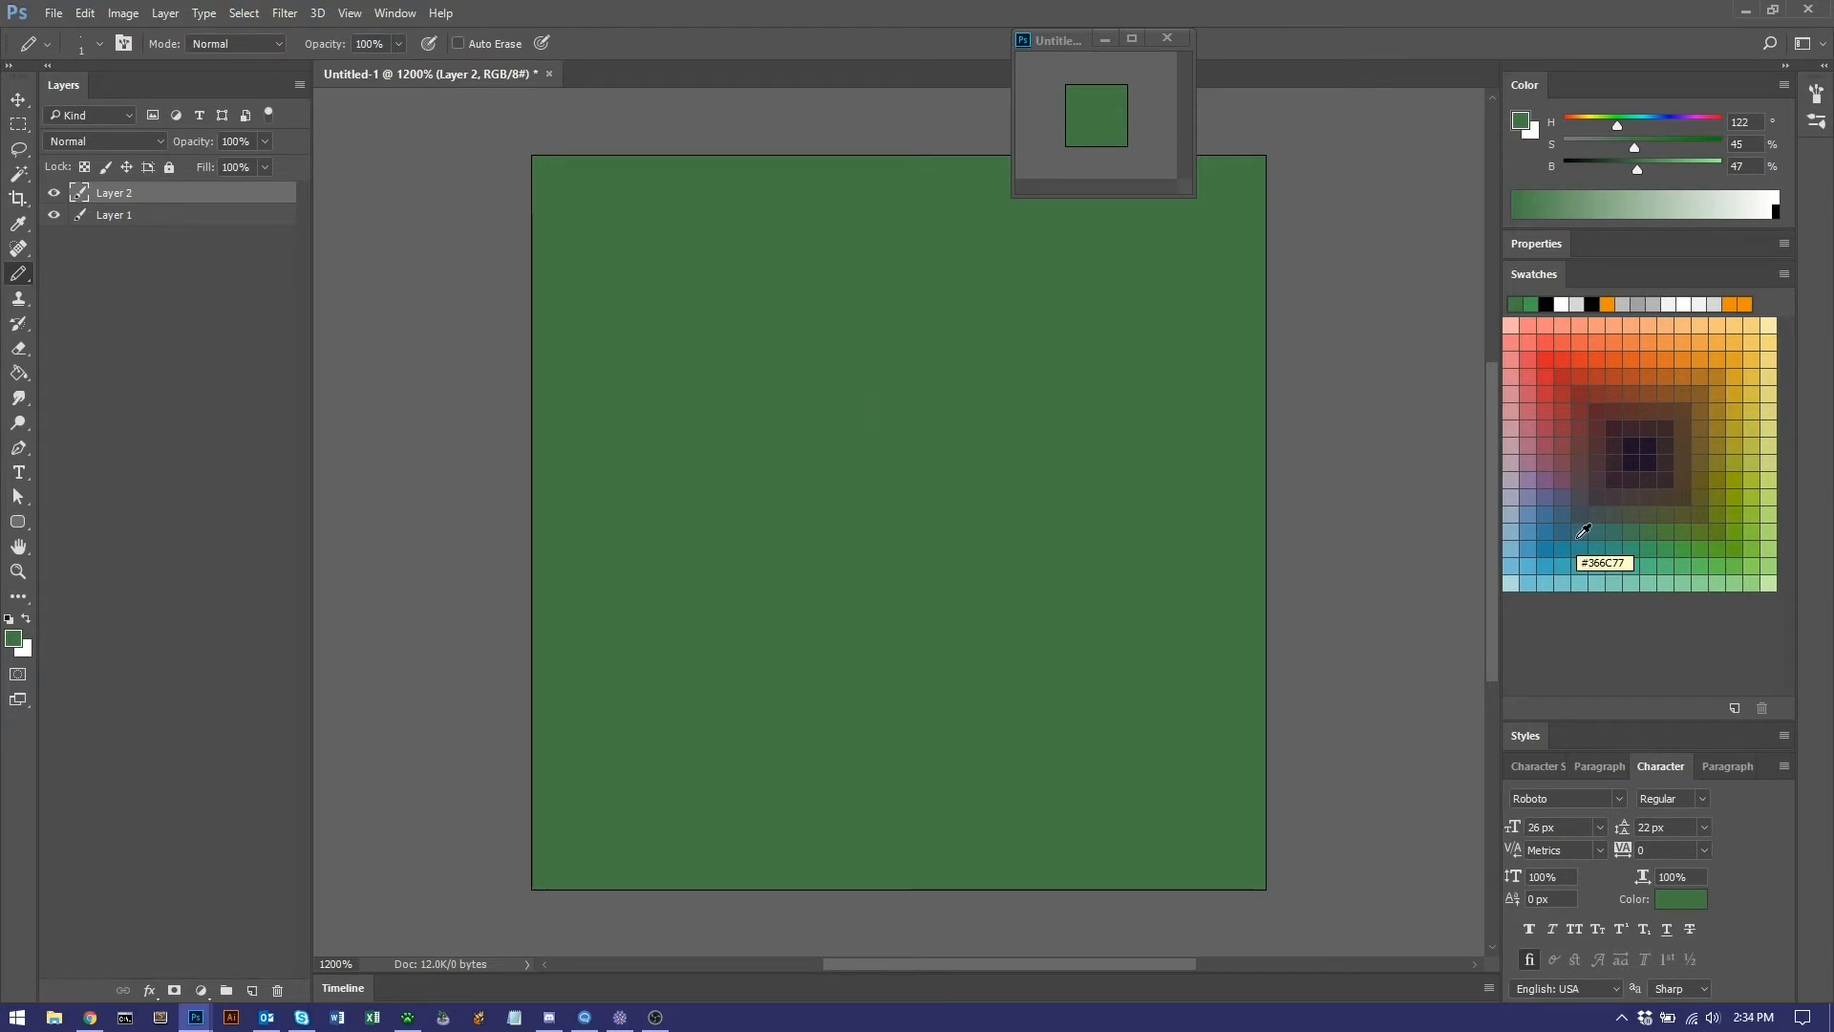
{"action": "left_click", "coordinate": [1688, 558]}
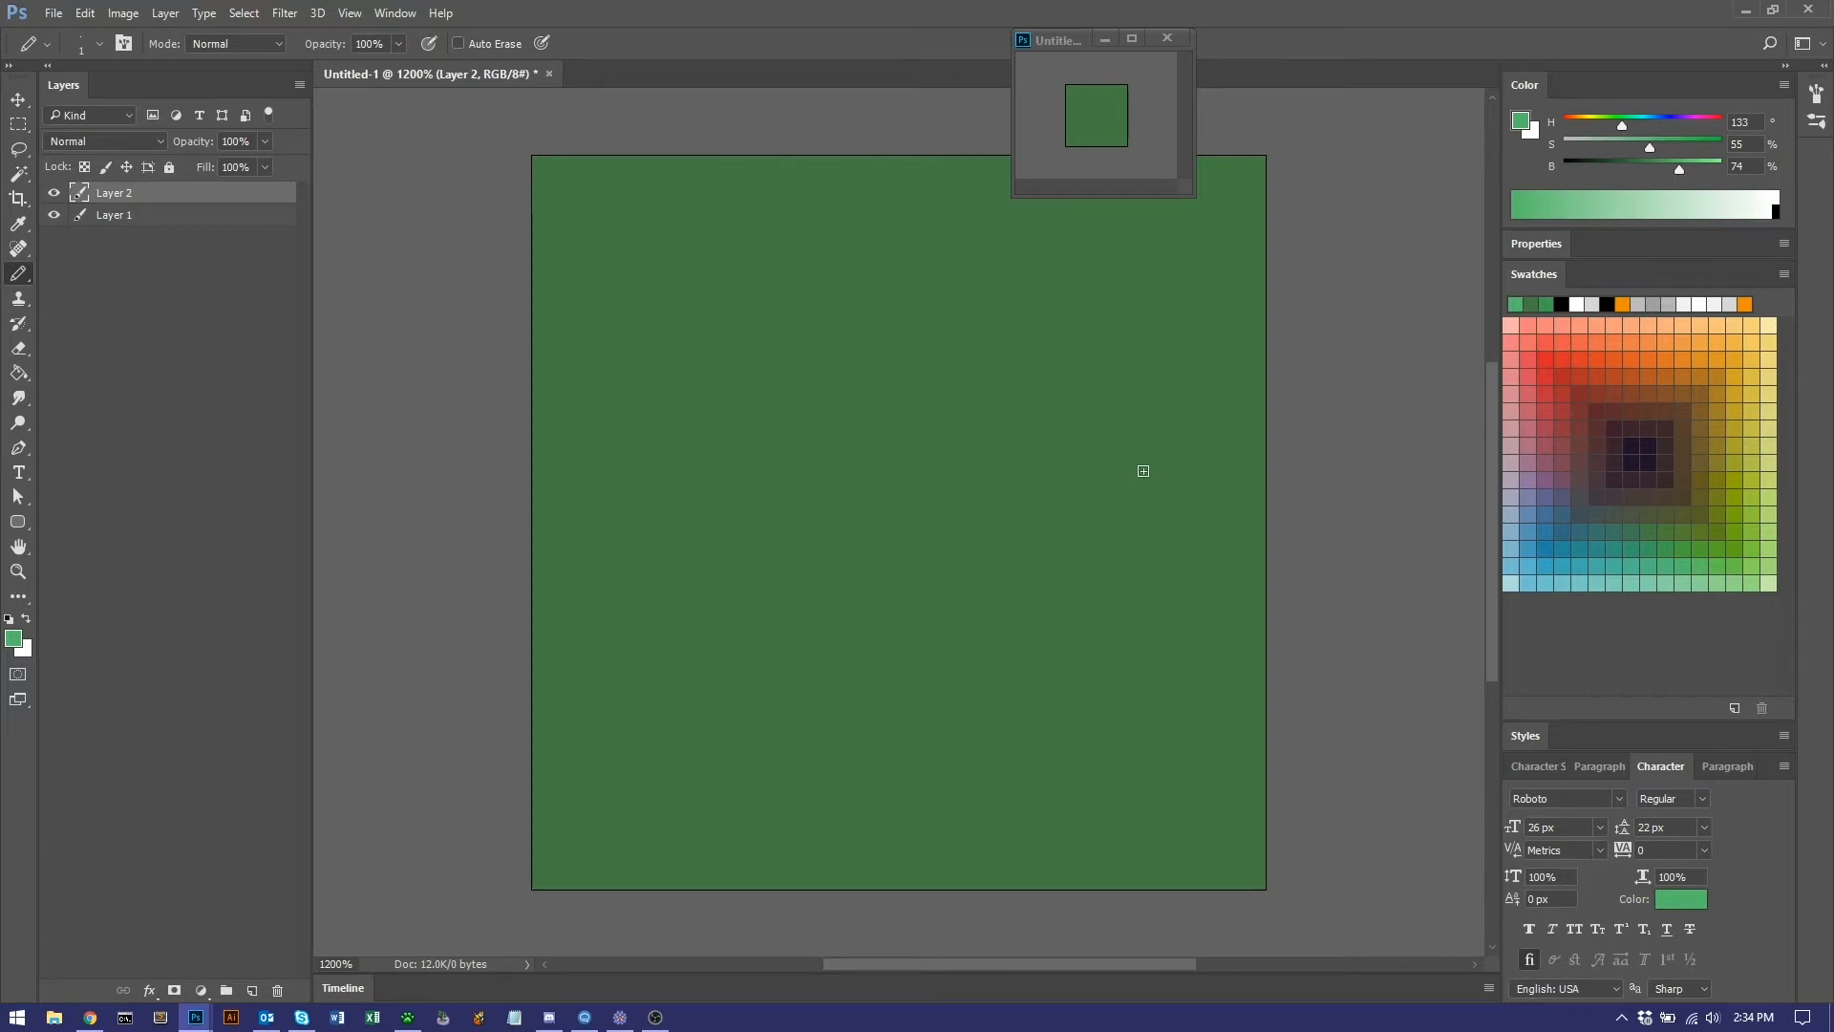
{"action": "mouse_move", "coordinate": [709, 472]}
{"action": "left_mouse_down"}
{"action": "mouse_move", "coordinate": [722, 410]}
{"action": "mouse_move", "coordinate": [789, 441]}
{"action": "left_mouse_up"}
{"action": "key", "text": "ctrl+z"}
Add a new layer and paint a curved light green leaf in the upper-left area of the canvas with the Pencil.
{"action": "left_click", "coordinate": [253, 992]}
{"action": "mouse_move", "coordinate": [773, 366]}
{"action": "left_mouse_down"}
{"action": "mouse_move", "coordinate": [796, 436]}
{"action": "mouse_move", "coordinate": [767, 361]}
{"action": "mouse_move", "coordinate": [732, 341]}
{"action": "mouse_move", "coordinate": [783, 413]}
{"action": "mouse_move", "coordinate": [775, 388]}
{"action": "mouse_move", "coordinate": [807, 414]}
{"action": "mouse_move", "coordinate": [812, 397]}
{"action": "mouse_move", "coordinate": [760, 349]}
{"action": "mouse_move", "coordinate": [822, 410]}
{"action": "mouse_move", "coordinate": [772, 349]}
{"action": "left_mouse_up"}
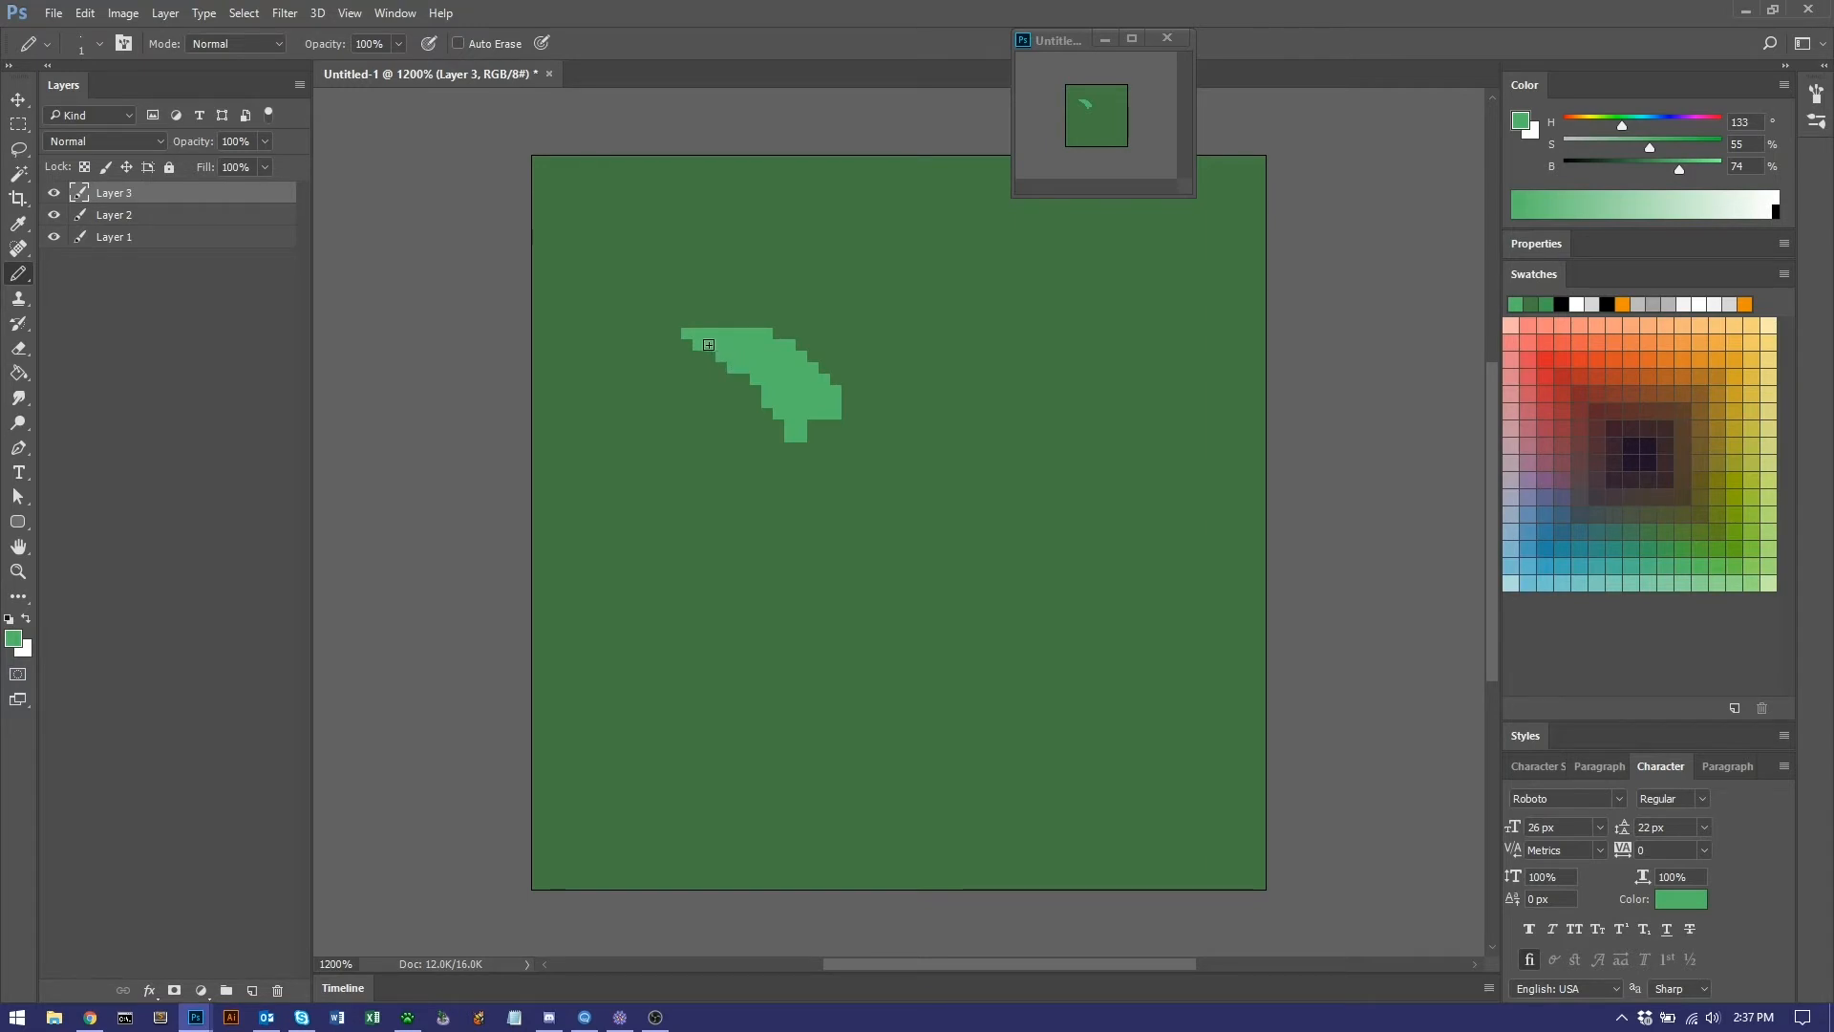
{"action": "left_click", "coordinate": [682, 334]}
Trim the leaf's lower right edge and carve a thin vein gap into it with the Eraser.
{"action": "key", "text": "e"}
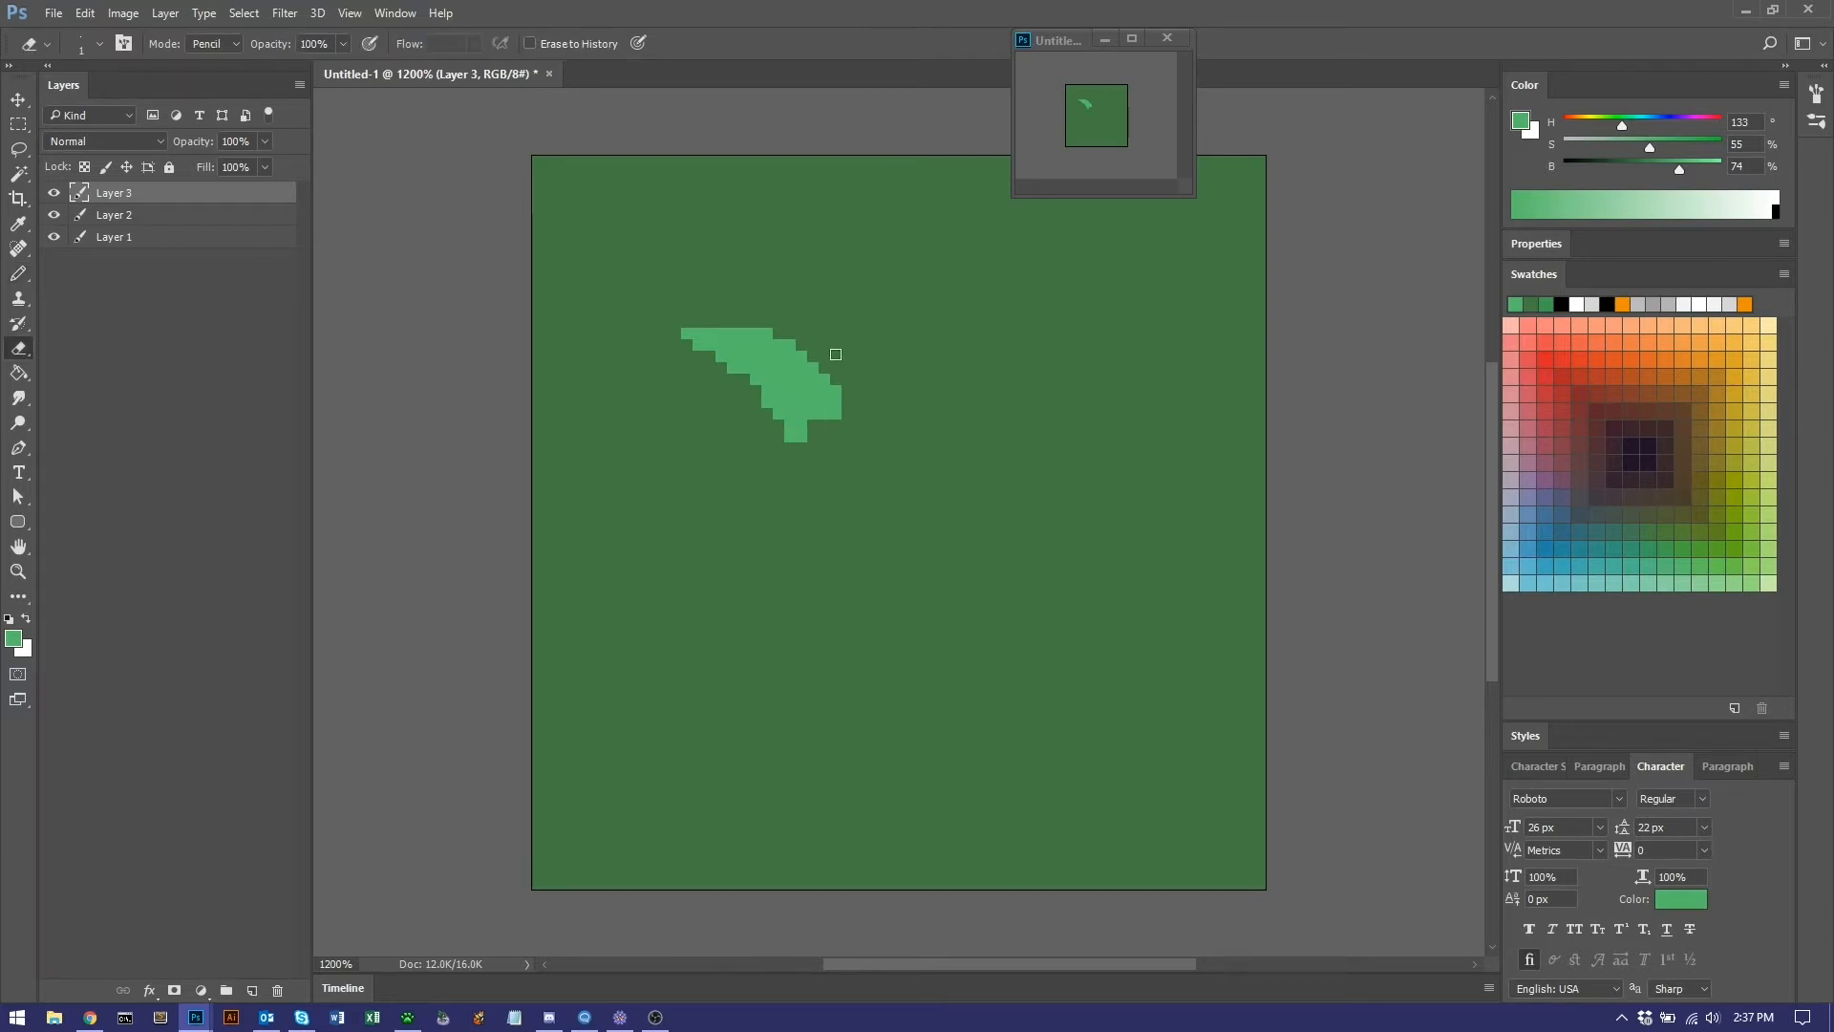
{"action": "left_click", "coordinate": [812, 418]}
{"action": "left_click", "coordinate": [809, 416]}
{"action": "left_click_drag", "start_coordinate": [837, 392], "coordinate": [838, 417]}
{"action": "left_click_drag", "start_coordinate": [803, 398], "coordinate": [819, 431]}
{"action": "mouse_move", "coordinate": [691, 348]}
{"action": "left_mouse_down"}
{"action": "mouse_move", "coordinate": [729, 335]}
{"action": "mouse_move", "coordinate": [778, 363]}
{"action": "mouse_move", "coordinate": [811, 420]}
{"action": "left_mouse_up"}
{"action": "key", "text": "ctrl+z"}
{"action": "key", "text": "b"}
{"action": "left_click_drag", "start_coordinate": [803, 414], "coordinate": [811, 427]}
{"action": "key", "text": "ctrl+z"}
{"action": "key", "text": "e"}
Paint two more light green leaves with vein gaps, one to the right of the first leaf and one above between them.
{"action": "key", "text": "b"}
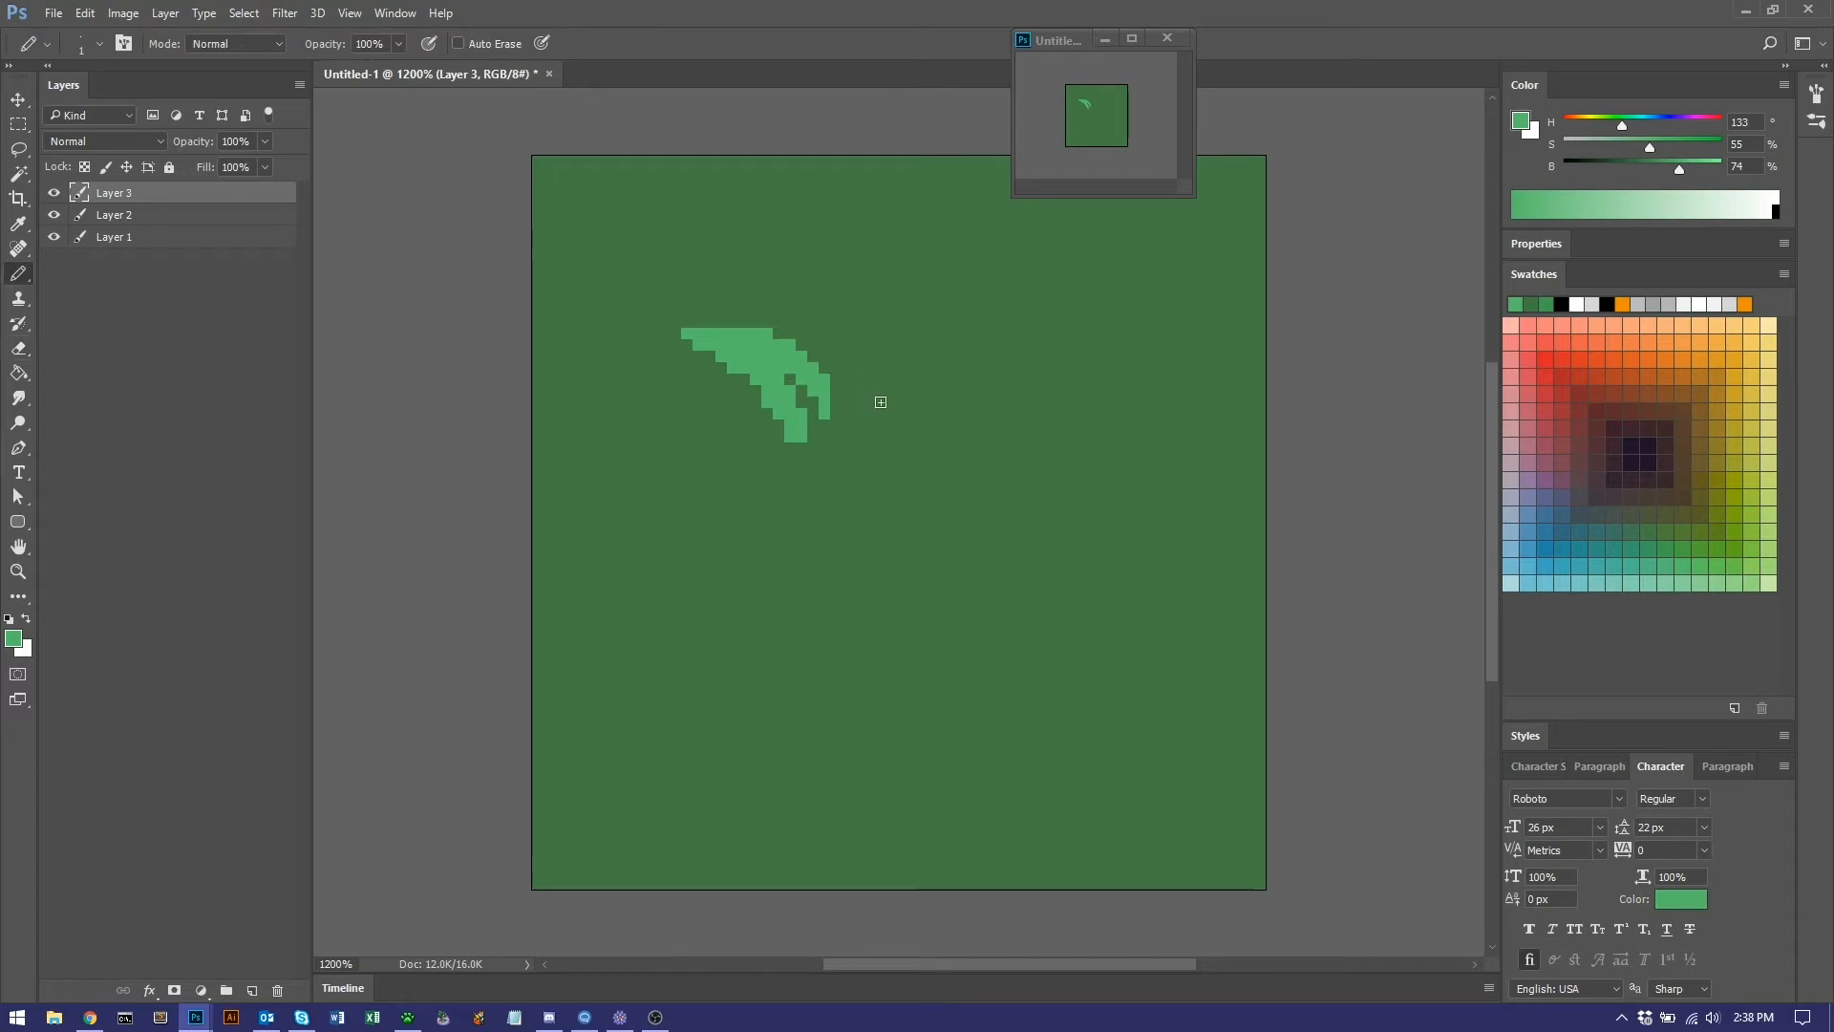
{"action": "mouse_move", "coordinate": [877, 423]}
{"action": "left_mouse_down"}
{"action": "mouse_move", "coordinate": [957, 363]}
{"action": "mouse_move", "coordinate": [937, 366]}
{"action": "mouse_move", "coordinate": [886, 407]}
{"action": "mouse_move", "coordinate": [936, 367]}
{"action": "mouse_move", "coordinate": [989, 359]}
{"action": "mouse_move", "coordinate": [935, 382]}
{"action": "left_mouse_up"}
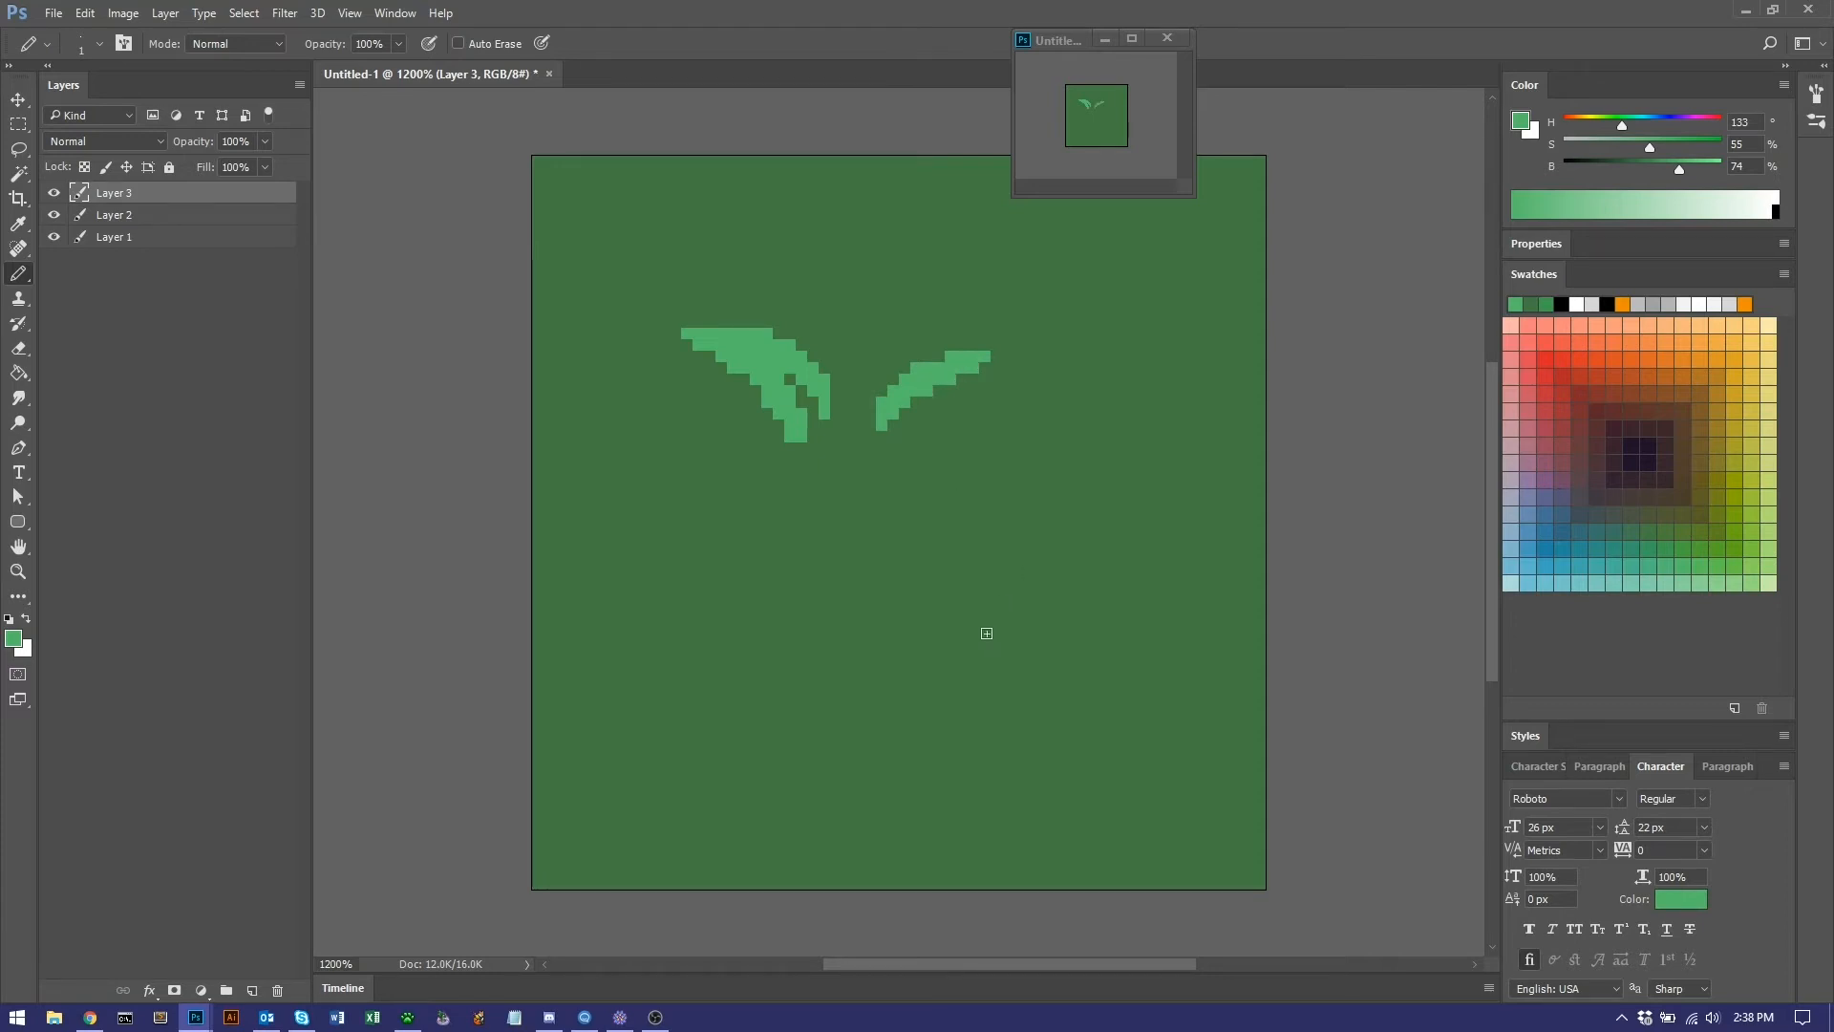
{"action": "mouse_move", "coordinate": [988, 691]}
{"action": "left_mouse_down"}
{"action": "mouse_move", "coordinate": [1015, 544]}
{"action": "mouse_move", "coordinate": [1038, 578]}
{"action": "mouse_move", "coordinate": [1041, 690]}
{"action": "mouse_move", "coordinate": [1020, 575]}
{"action": "mouse_move", "coordinate": [999, 646]}
{"action": "mouse_move", "coordinate": [1005, 672]}
{"action": "mouse_move", "coordinate": [1034, 584]}
{"action": "left_mouse_up"}
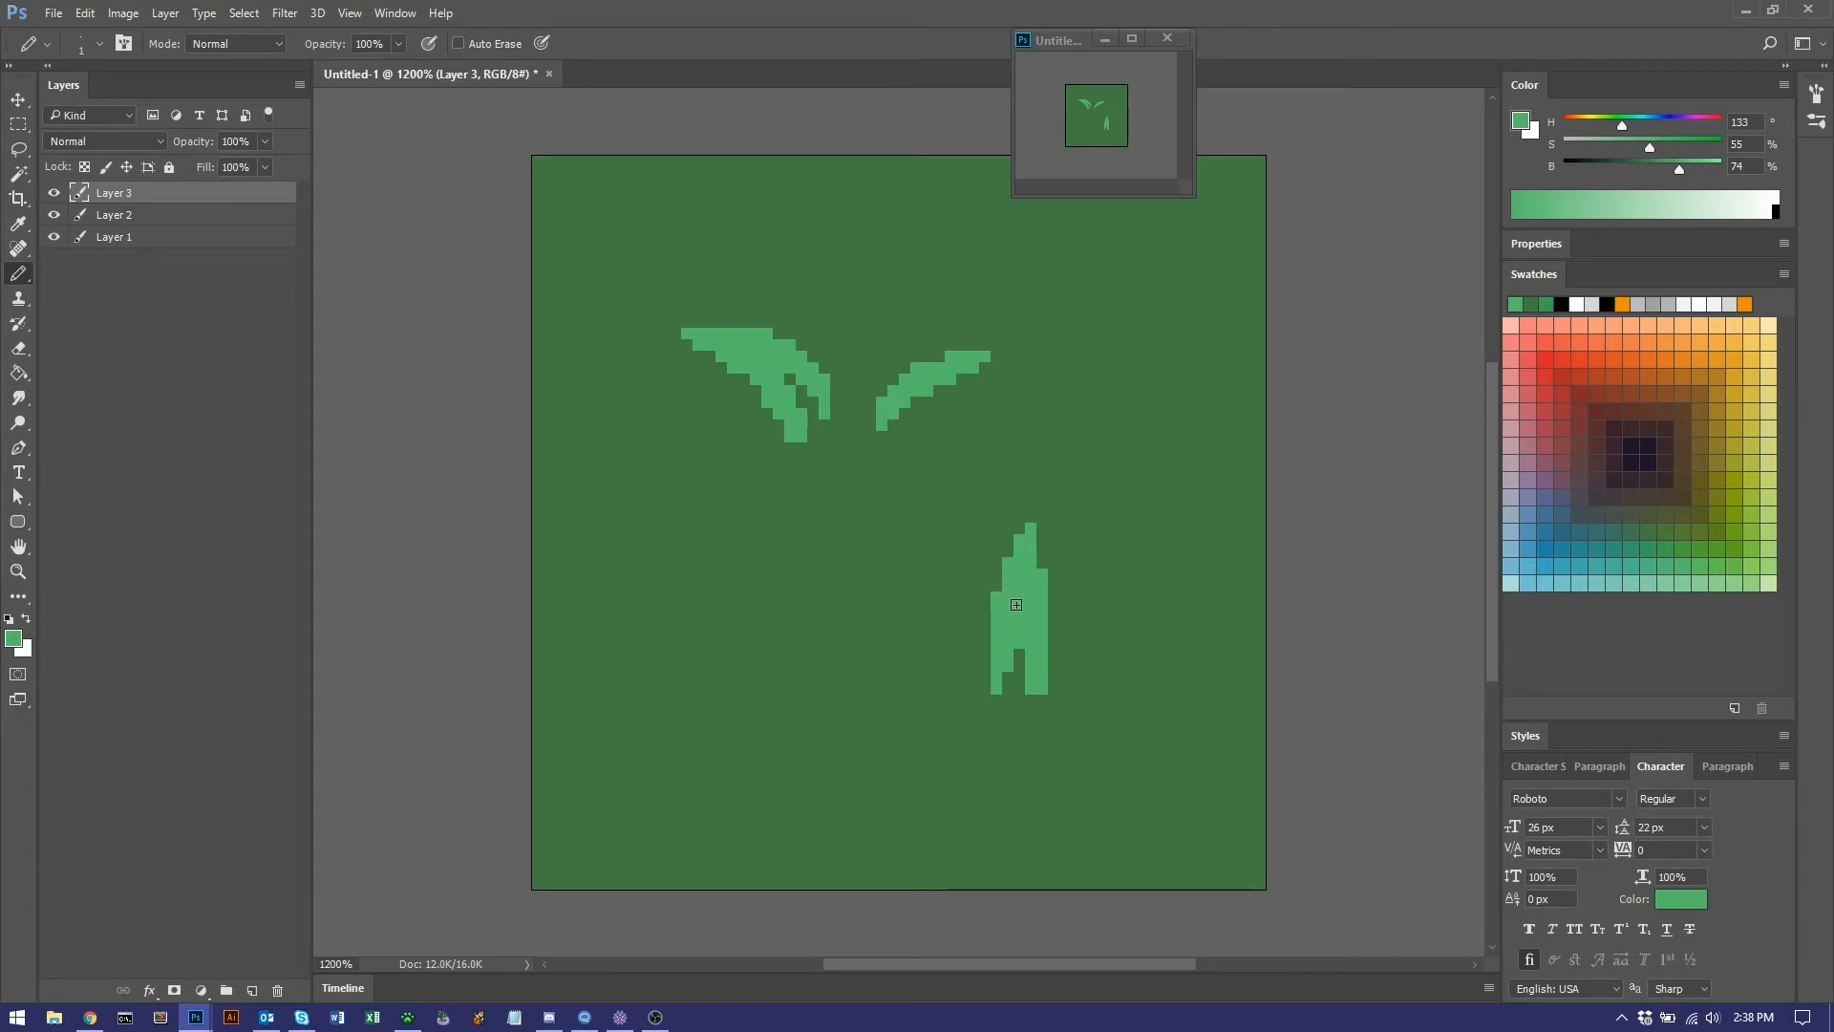
{"action": "key", "text": "ctrl+z"}
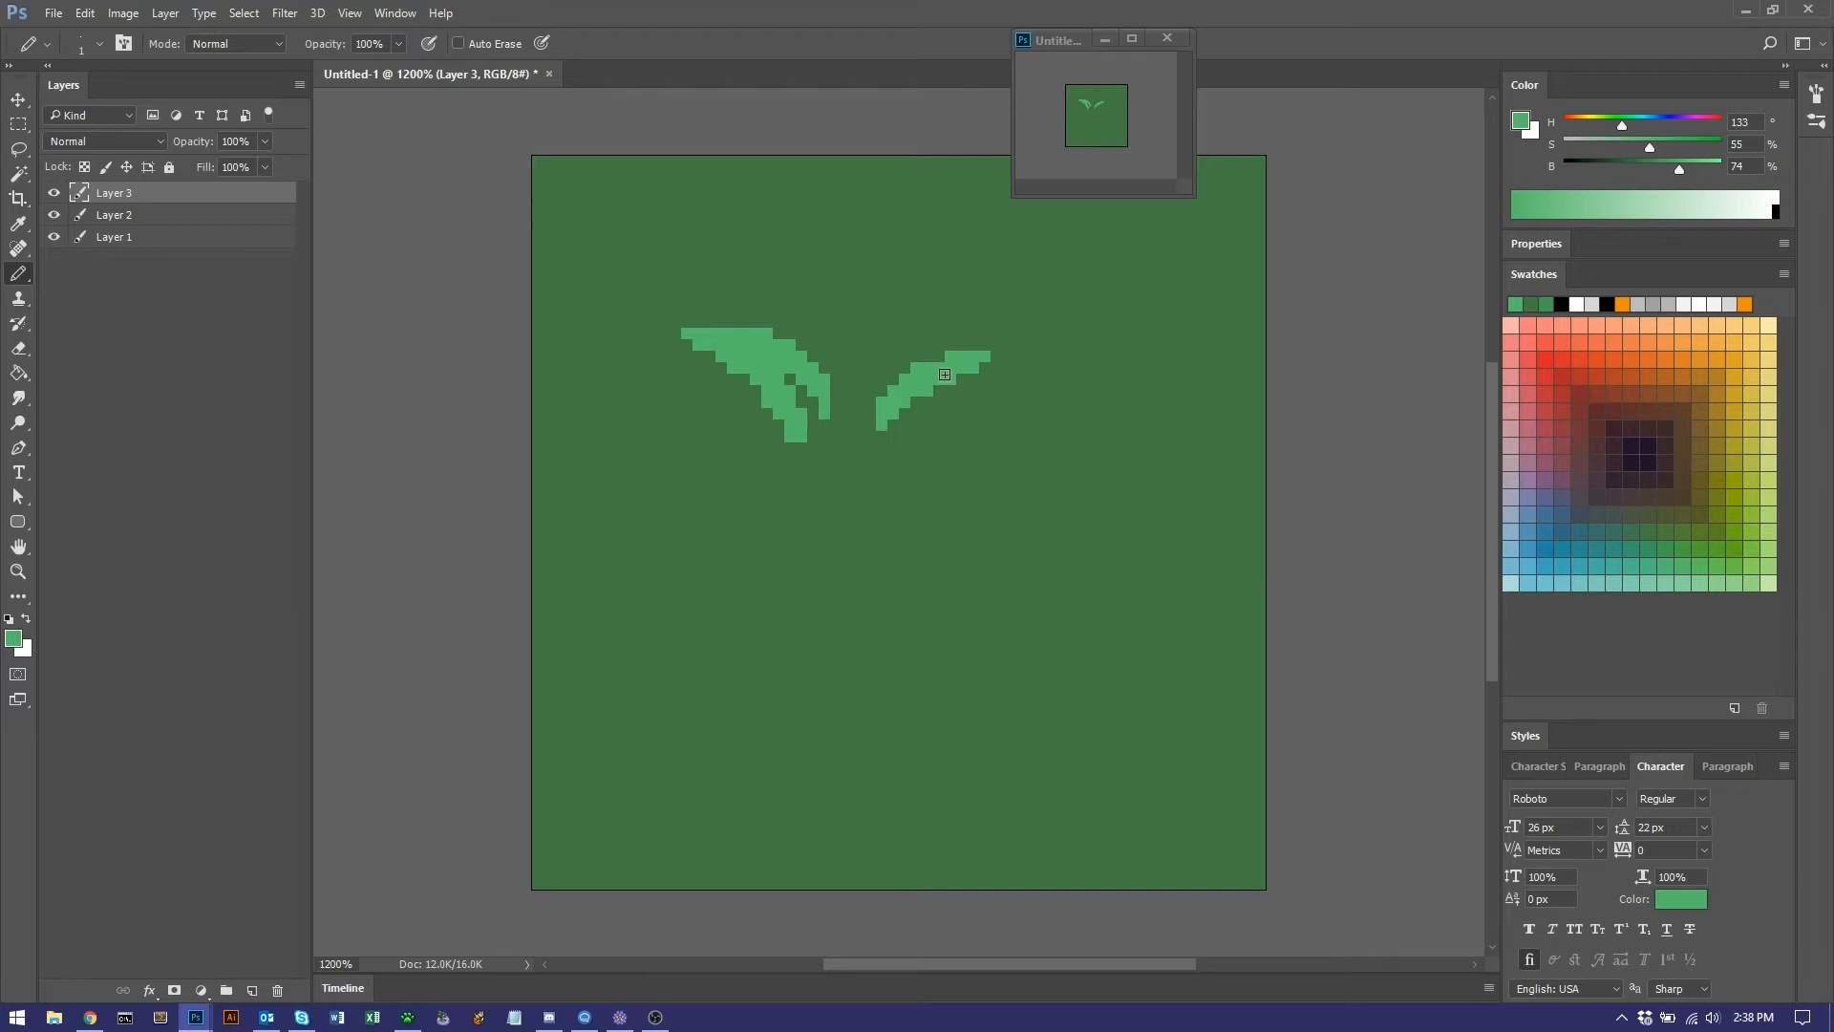
{"action": "mouse_move", "coordinate": [972, 366]}
{"action": "left_mouse_down"}
{"action": "mouse_move", "coordinate": [898, 444]}
{"action": "mouse_move", "coordinate": [933, 416]}
{"action": "left_mouse_up"}
{"action": "mouse_move", "coordinate": [844, 357]}
{"action": "left_mouse_down"}
{"action": "mouse_move", "coordinate": [858, 296]}
{"action": "mouse_move", "coordinate": [861, 320]}
{"action": "mouse_move", "coordinate": [891, 282]}
{"action": "mouse_move", "coordinate": [920, 282]}
{"action": "mouse_move", "coordinate": [890, 328]}
{"action": "left_mouse_up"}
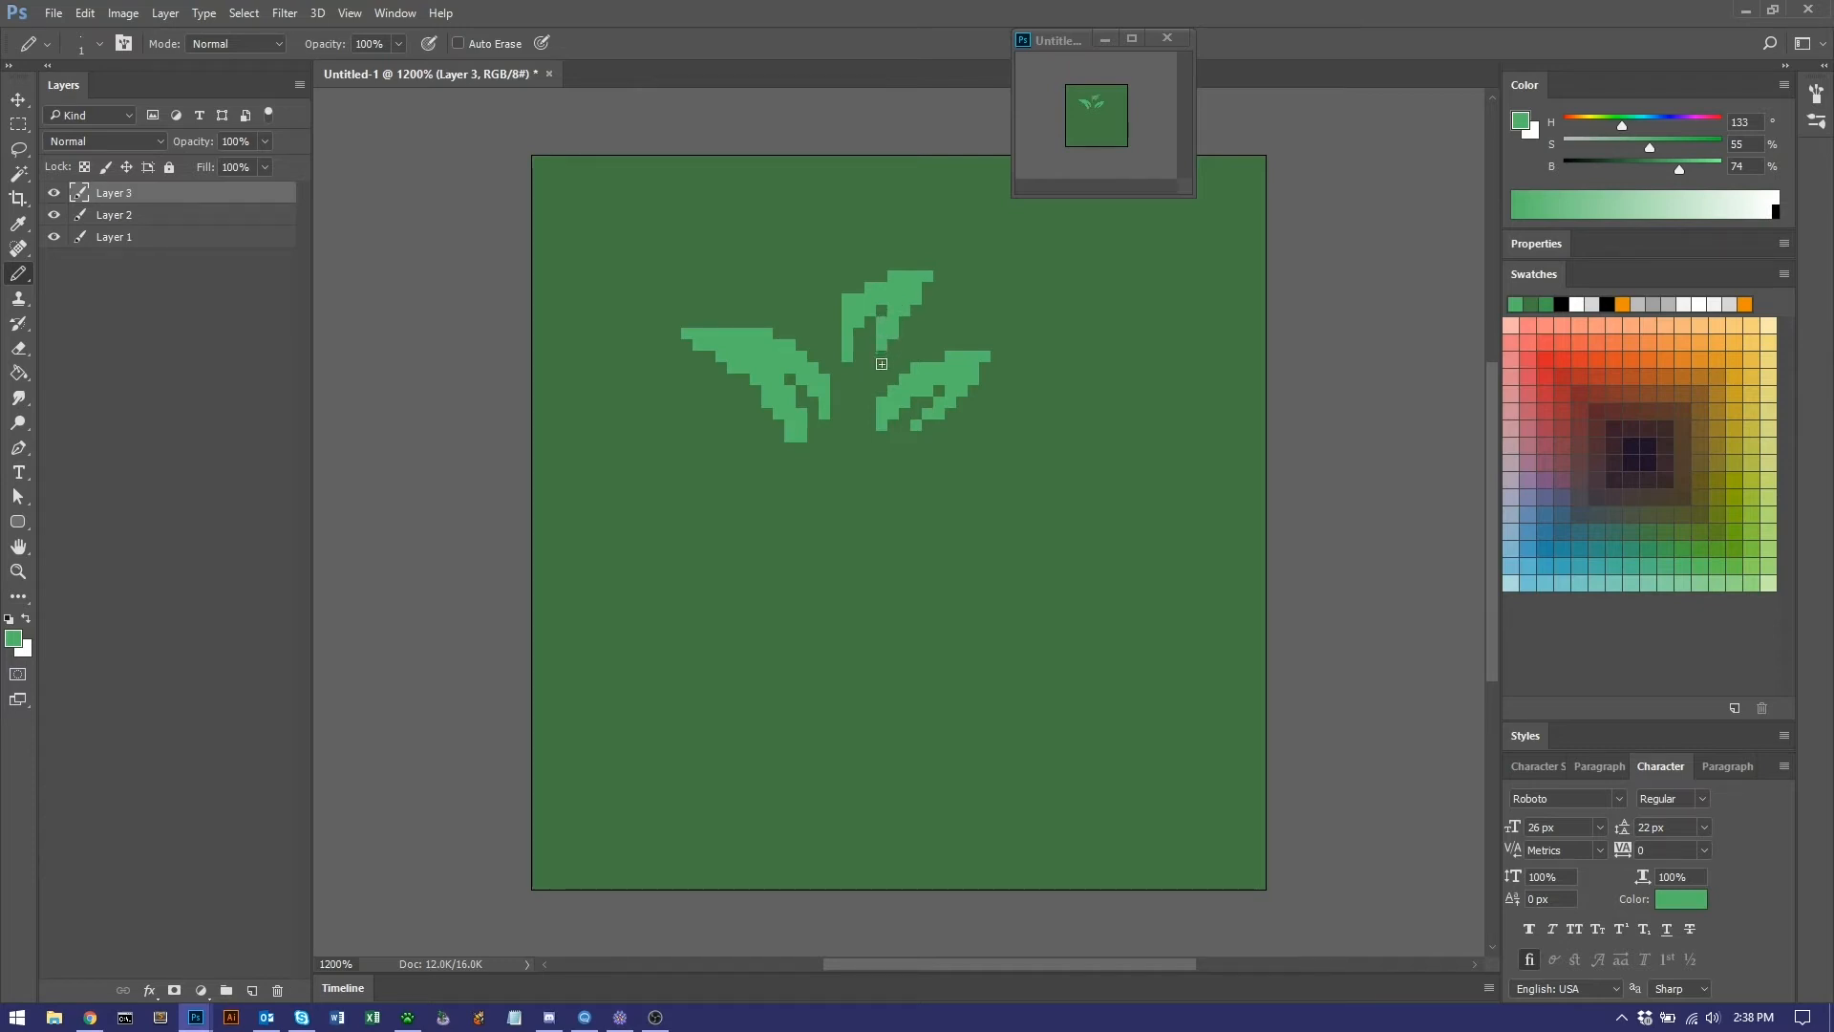
{"action": "left_click_drag", "start_coordinate": [875, 353], "coordinate": [845, 354]}
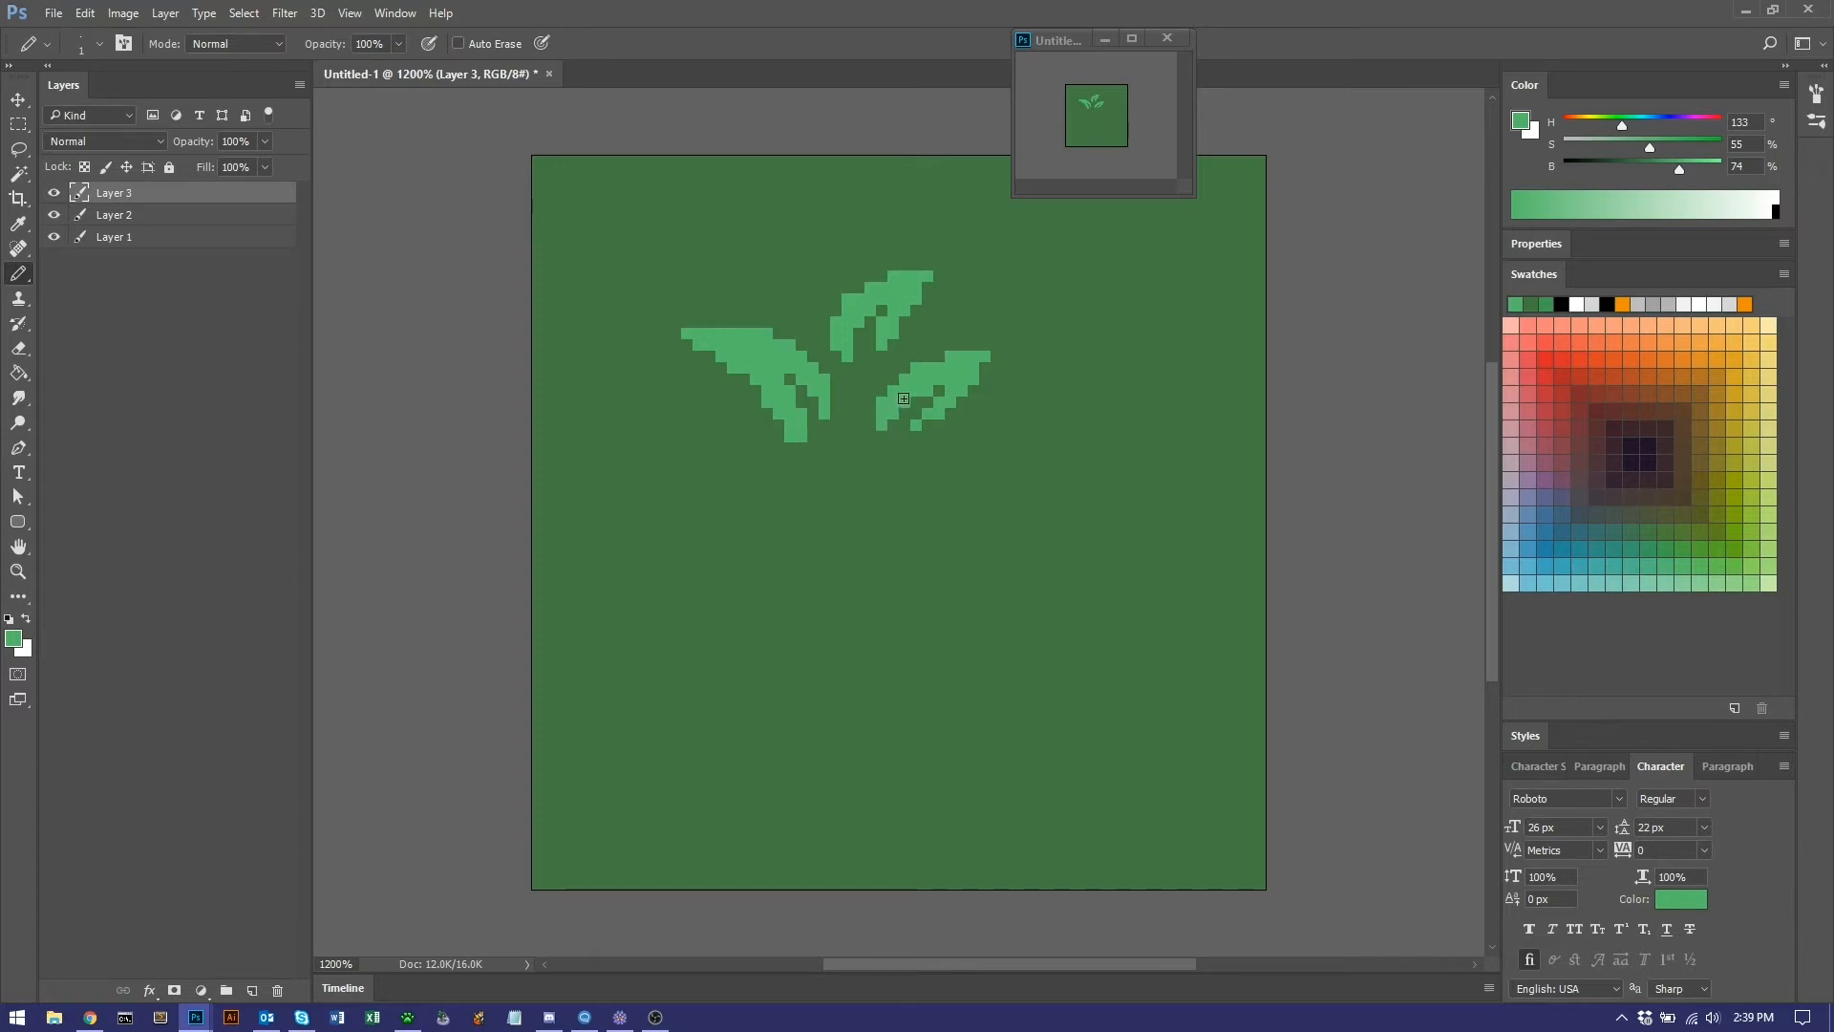
Duplicate the three-leaf cluster on Layer 3 four times and spread the copies across the canvas.
{"action": "key", "text": "v"}
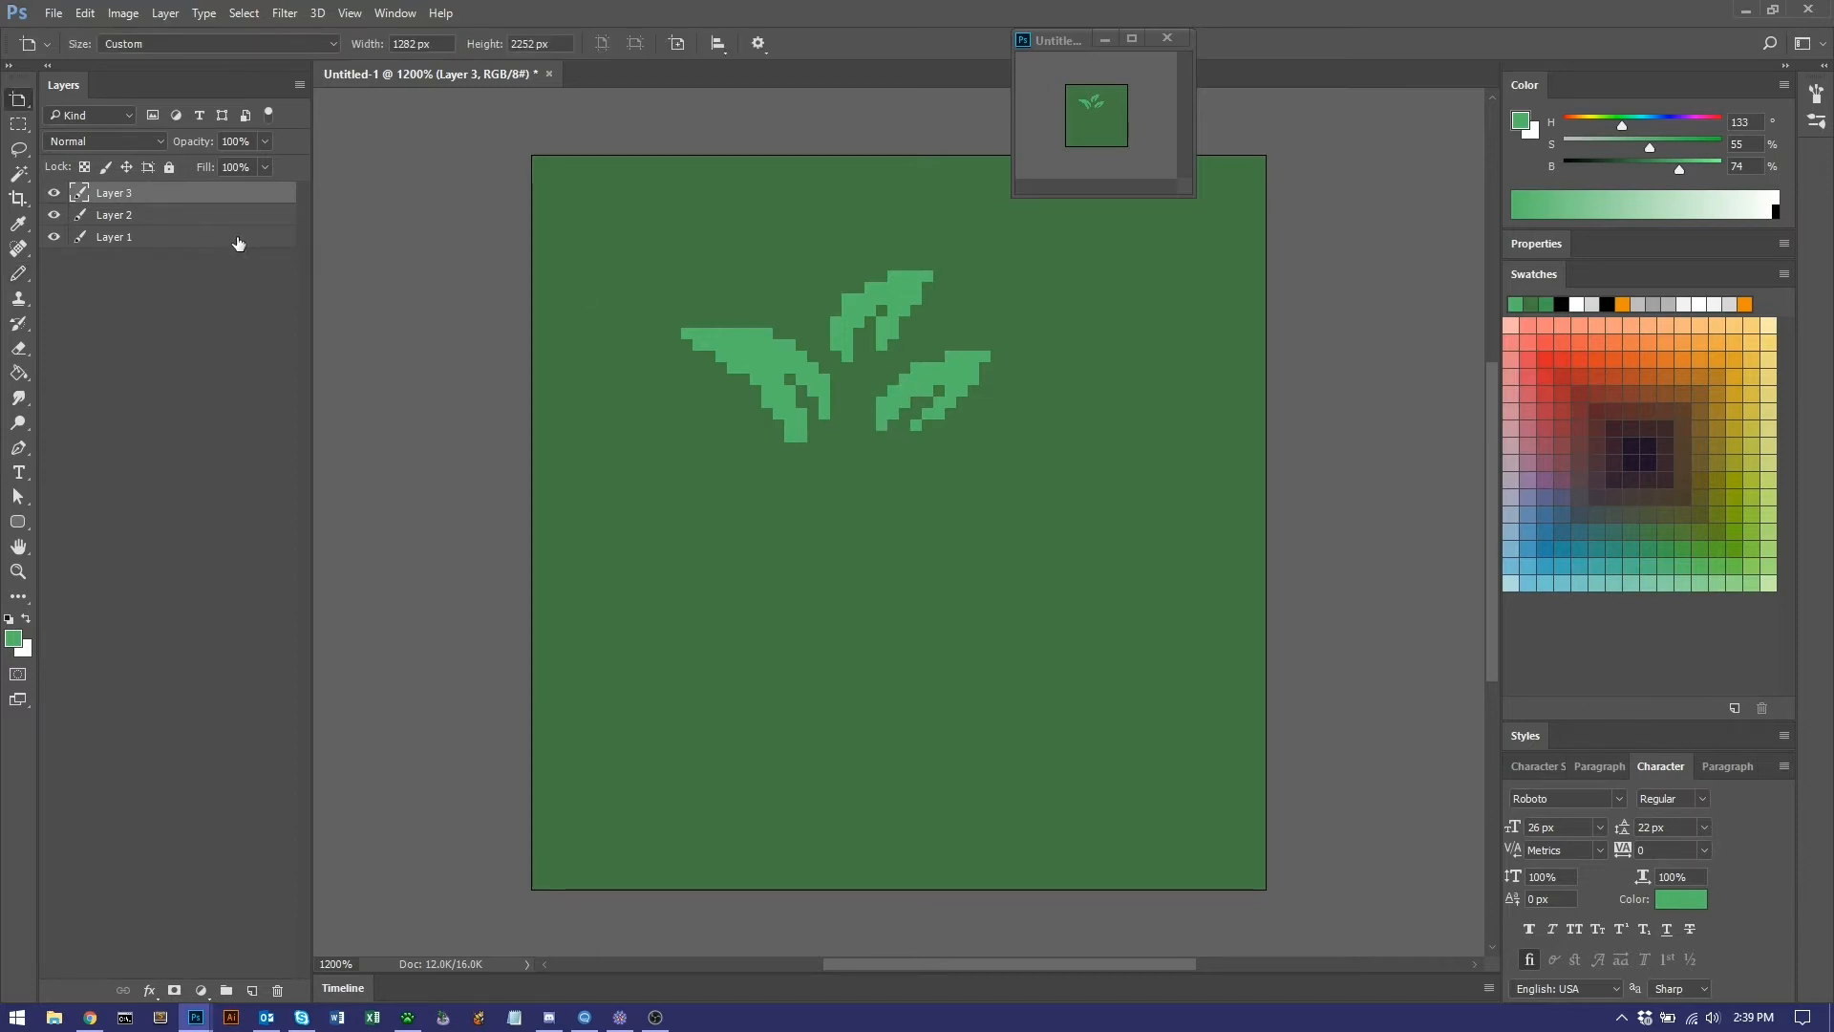
{"action": "left_click", "coordinate": [219, 219]}
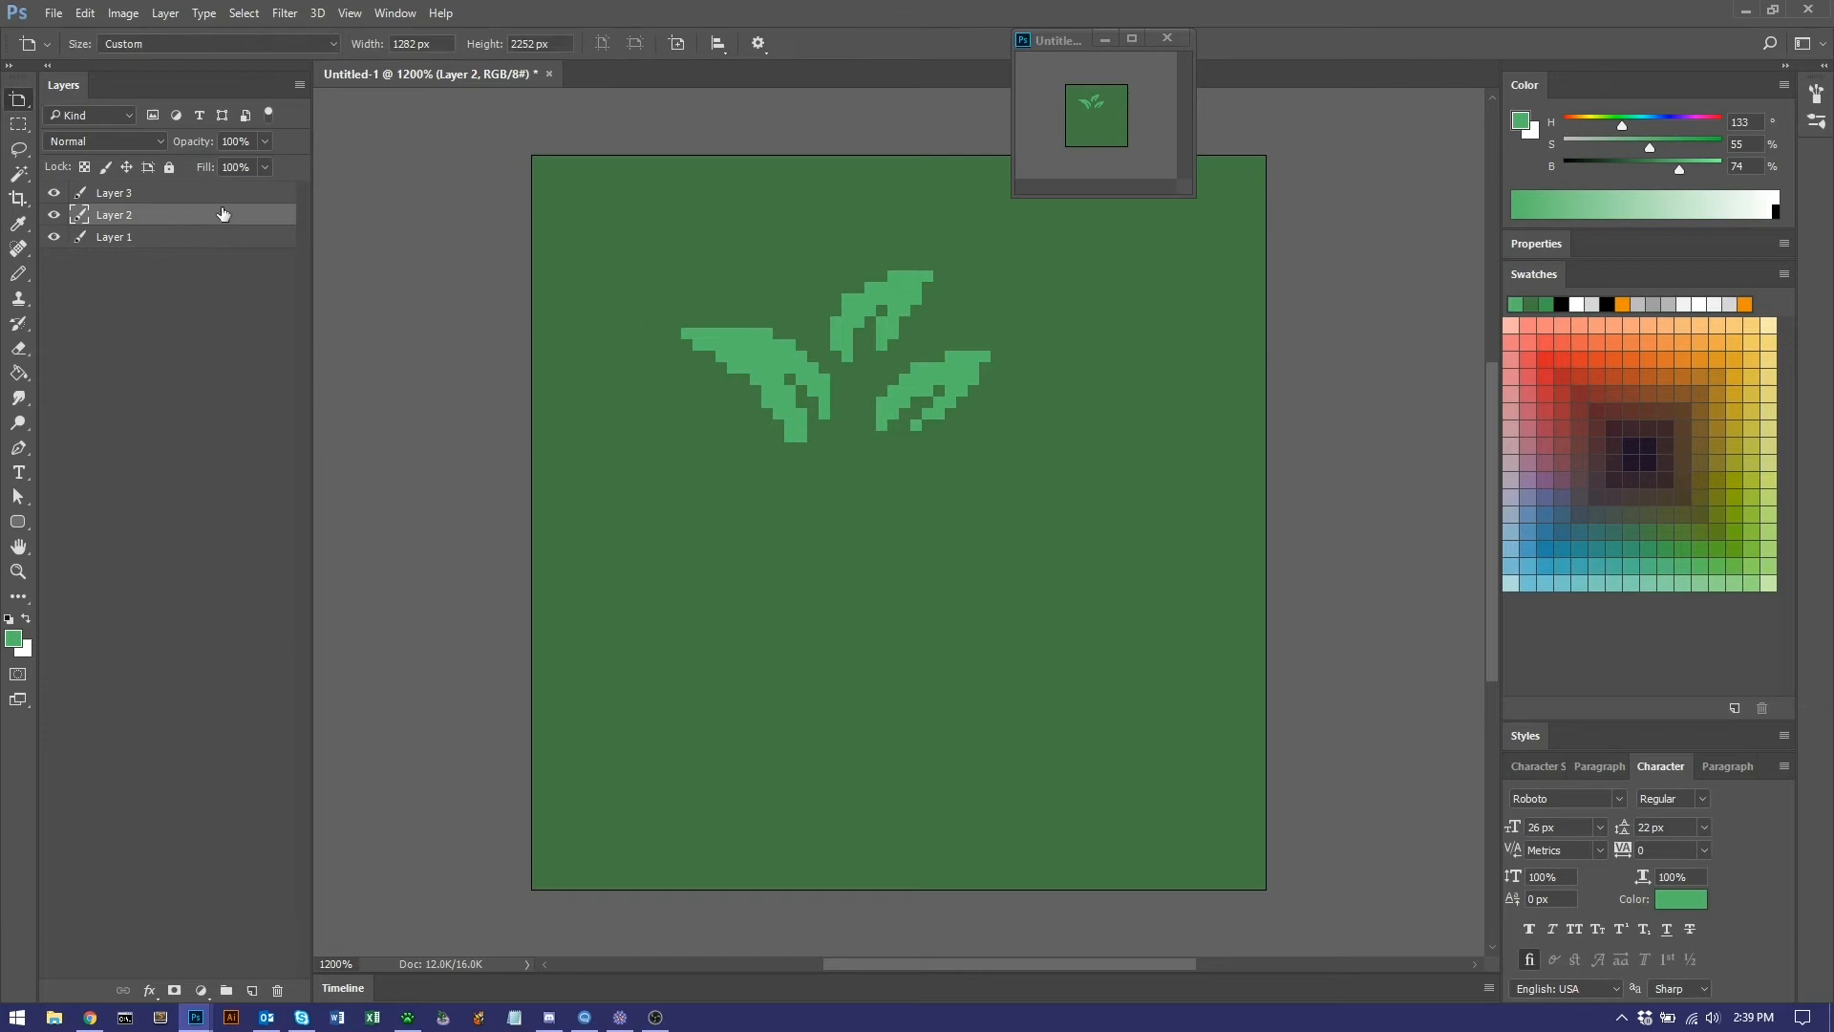
{"action": "left_click", "coordinate": [187, 194]}
{"action": "key", "text": "shift+v"}
{"action": "left_click_drag", "start_coordinate": [764, 345], "coordinate": [1100, 634]}
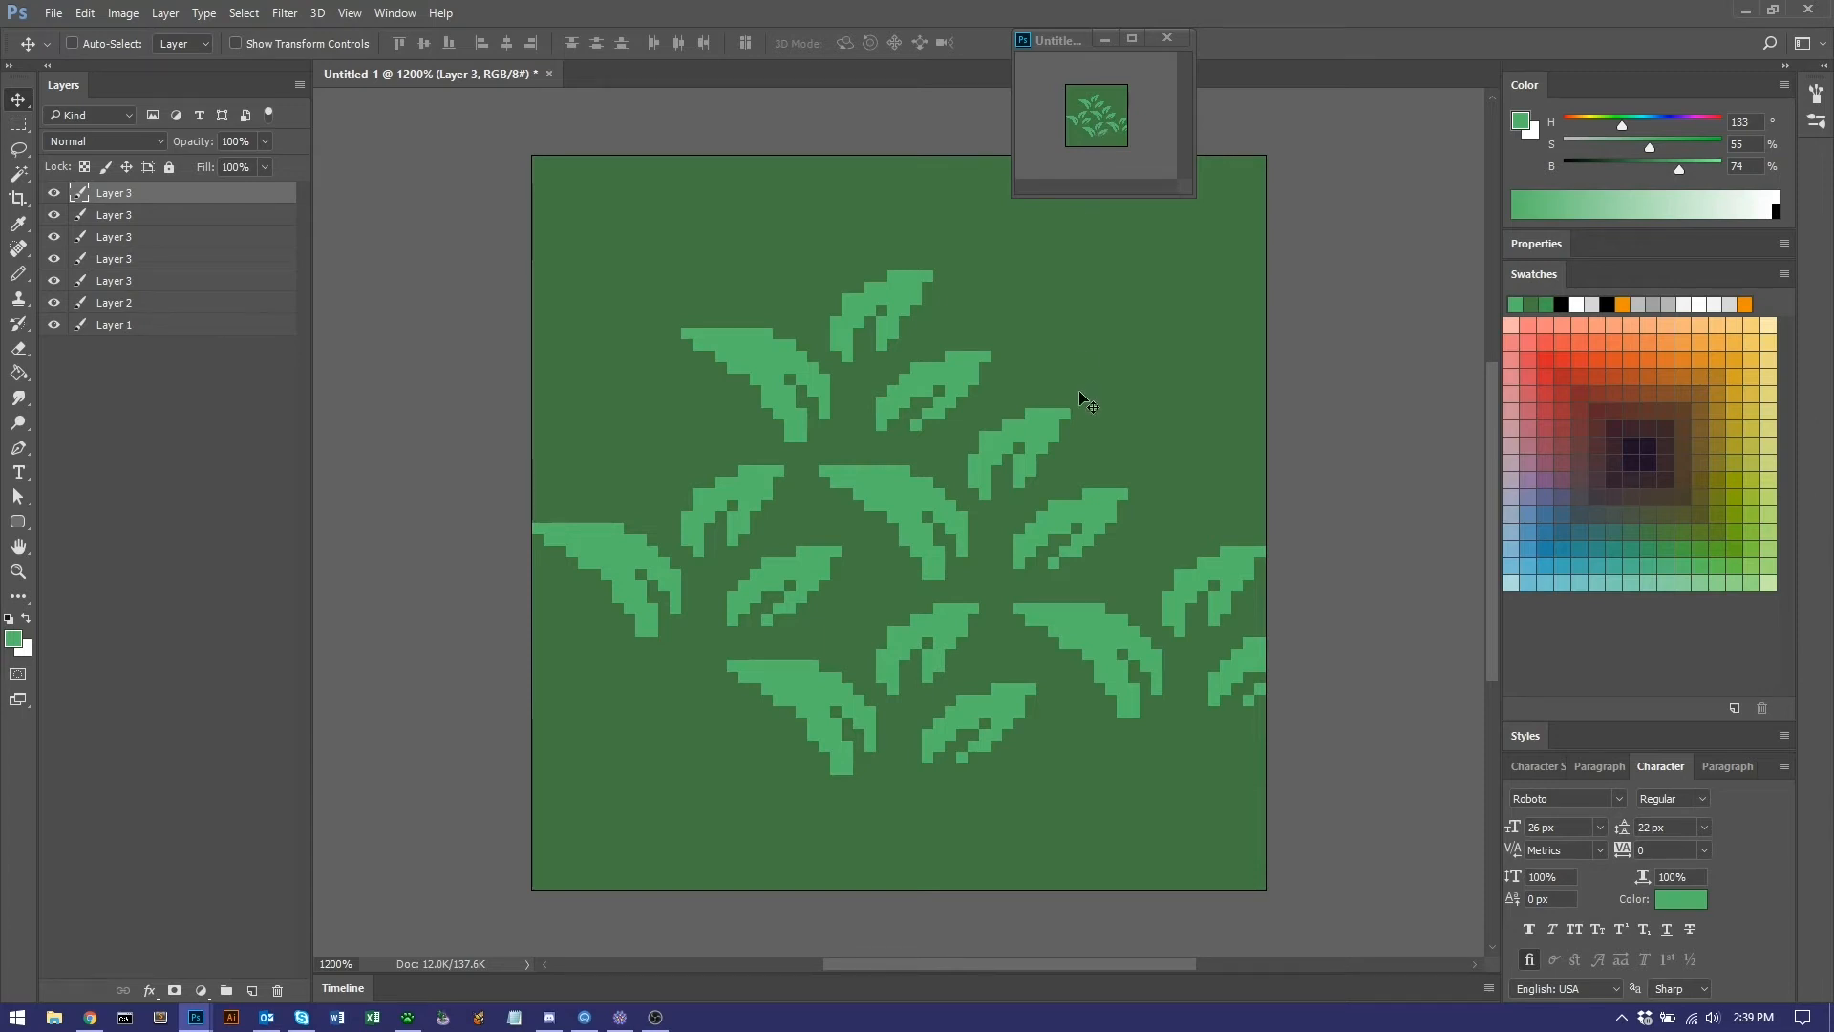
Delete the four copies of the leaf cluster, keeping only the original, and return to the Pencil tool.
{"action": "key", "text": "ctrl"}
{"action": "key", "text": "Delete"}
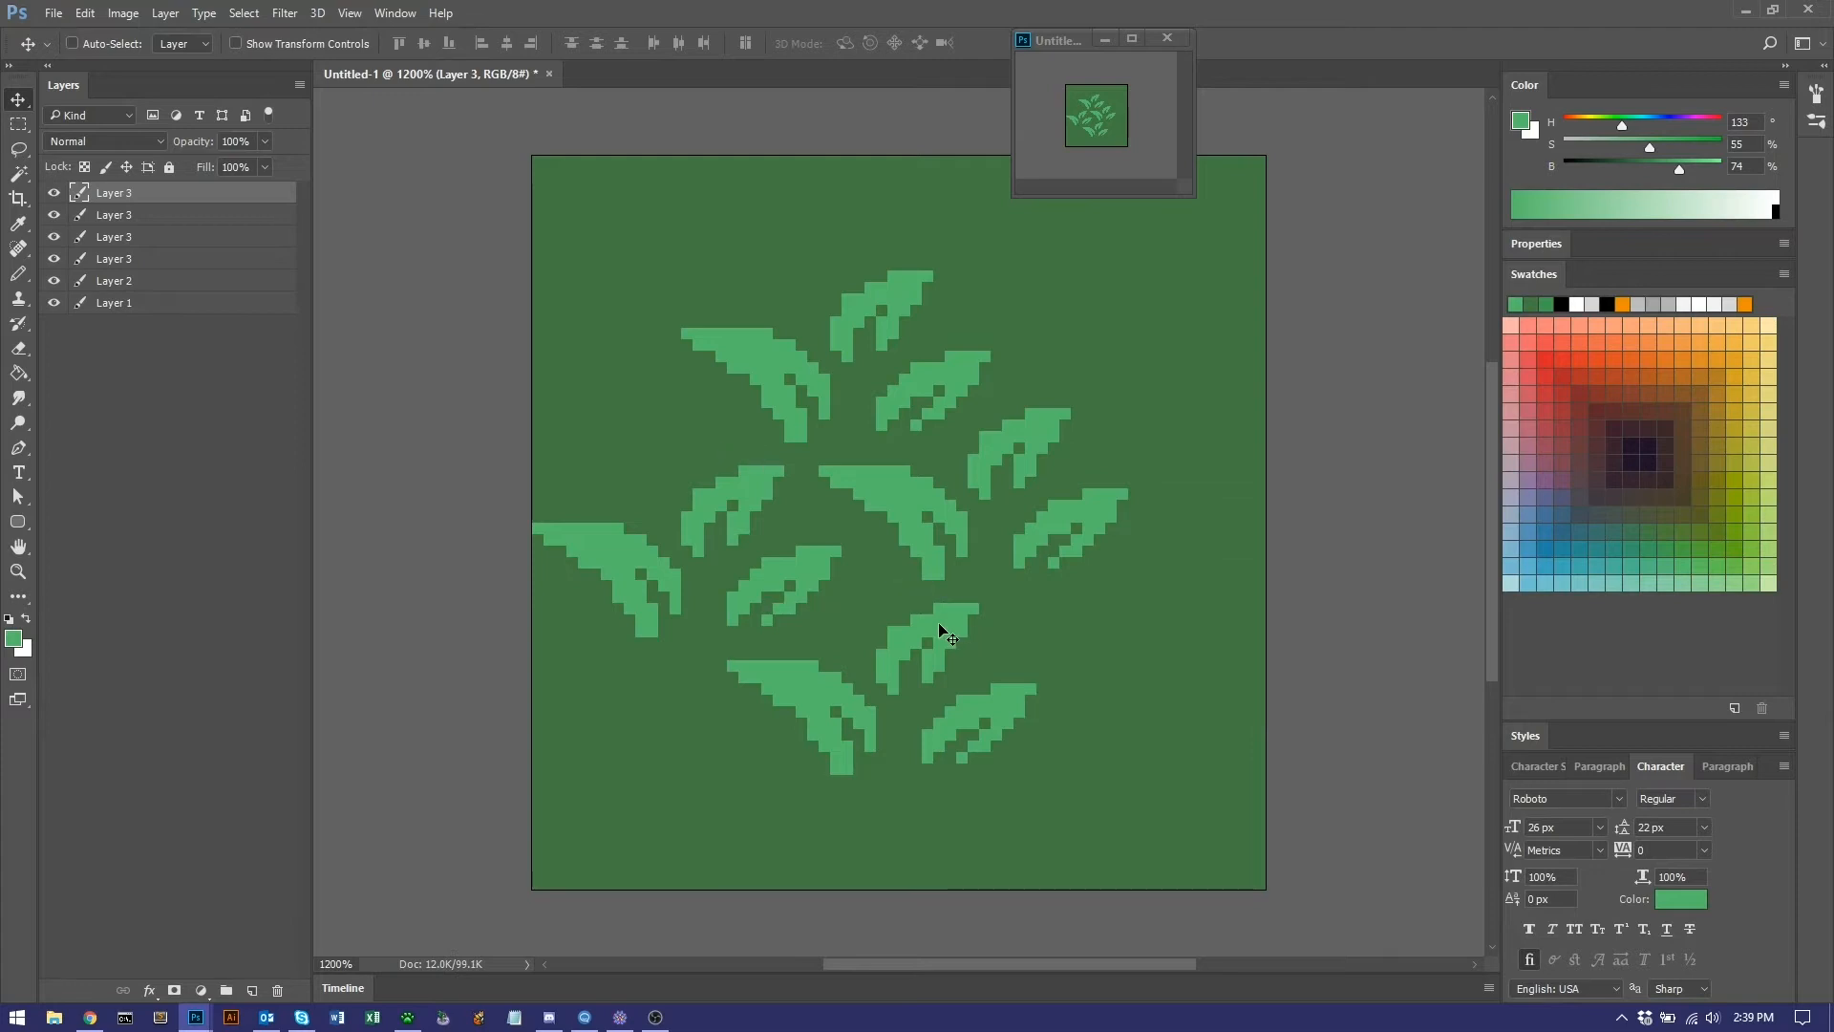
{"action": "key", "text": "Delete"}
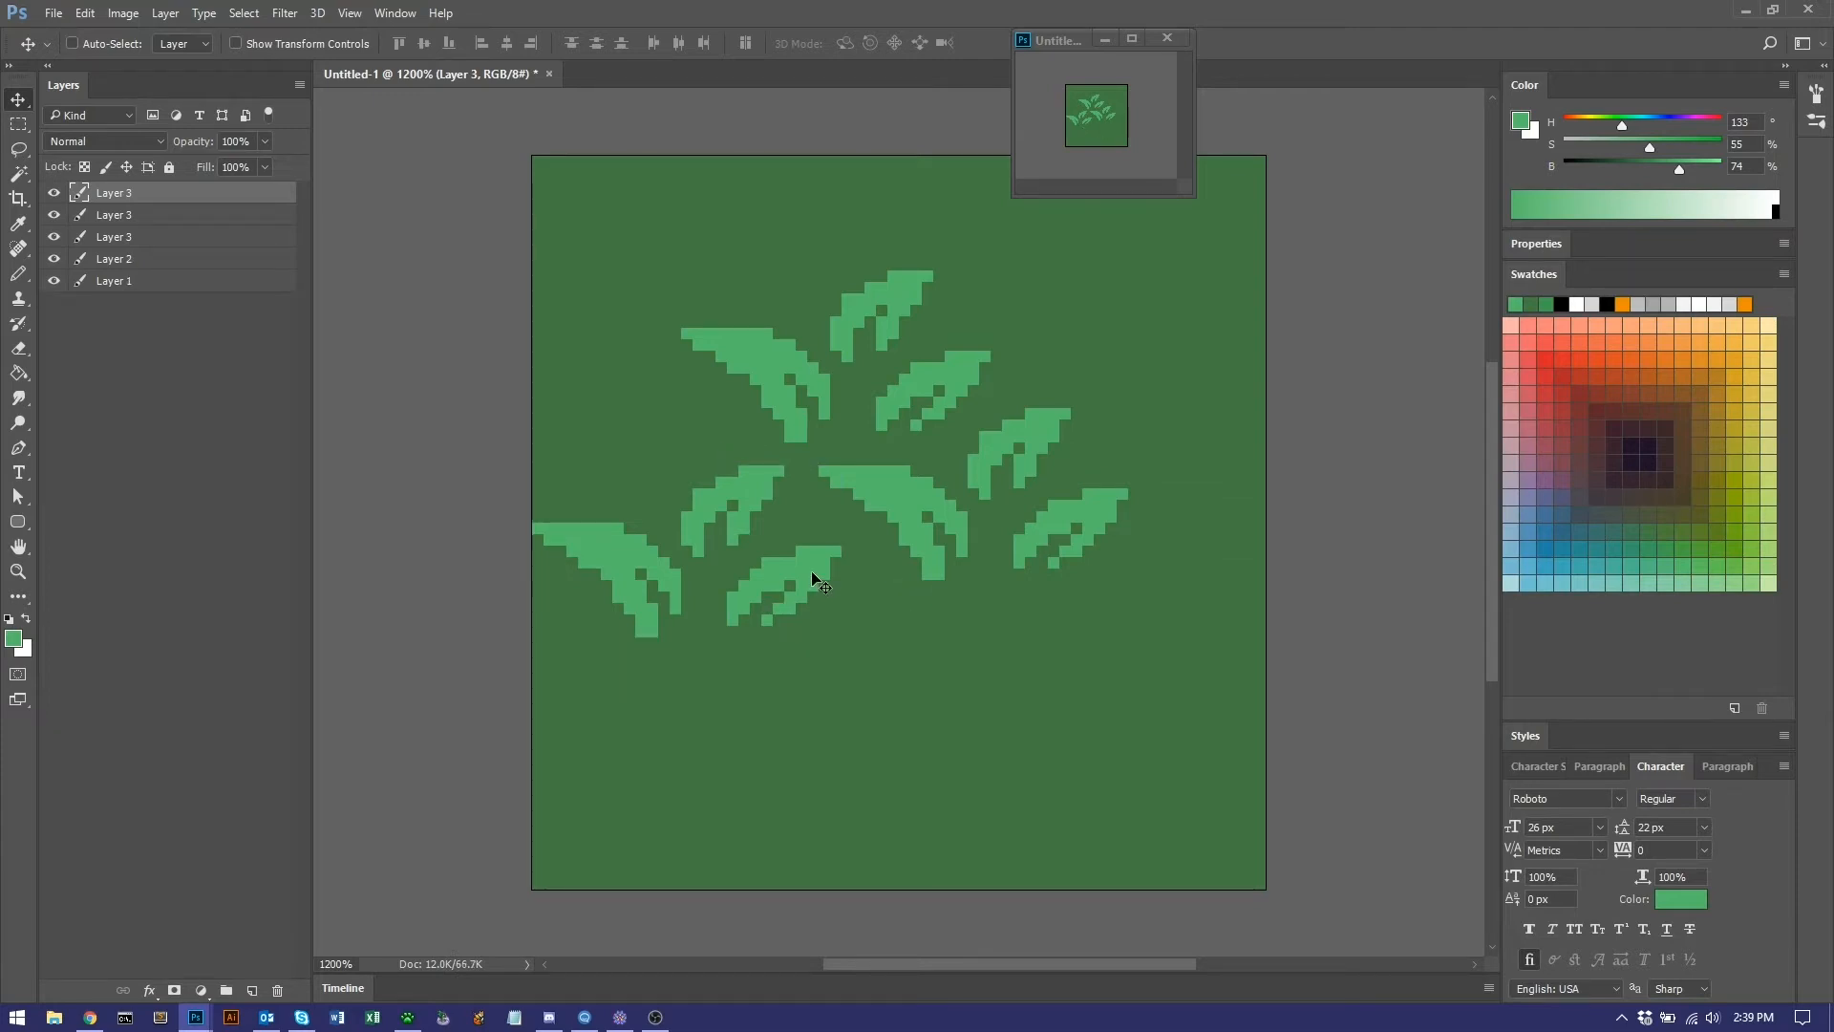
{"action": "key", "text": "Delete"}
{"action": "key", "text": "ctrl"}
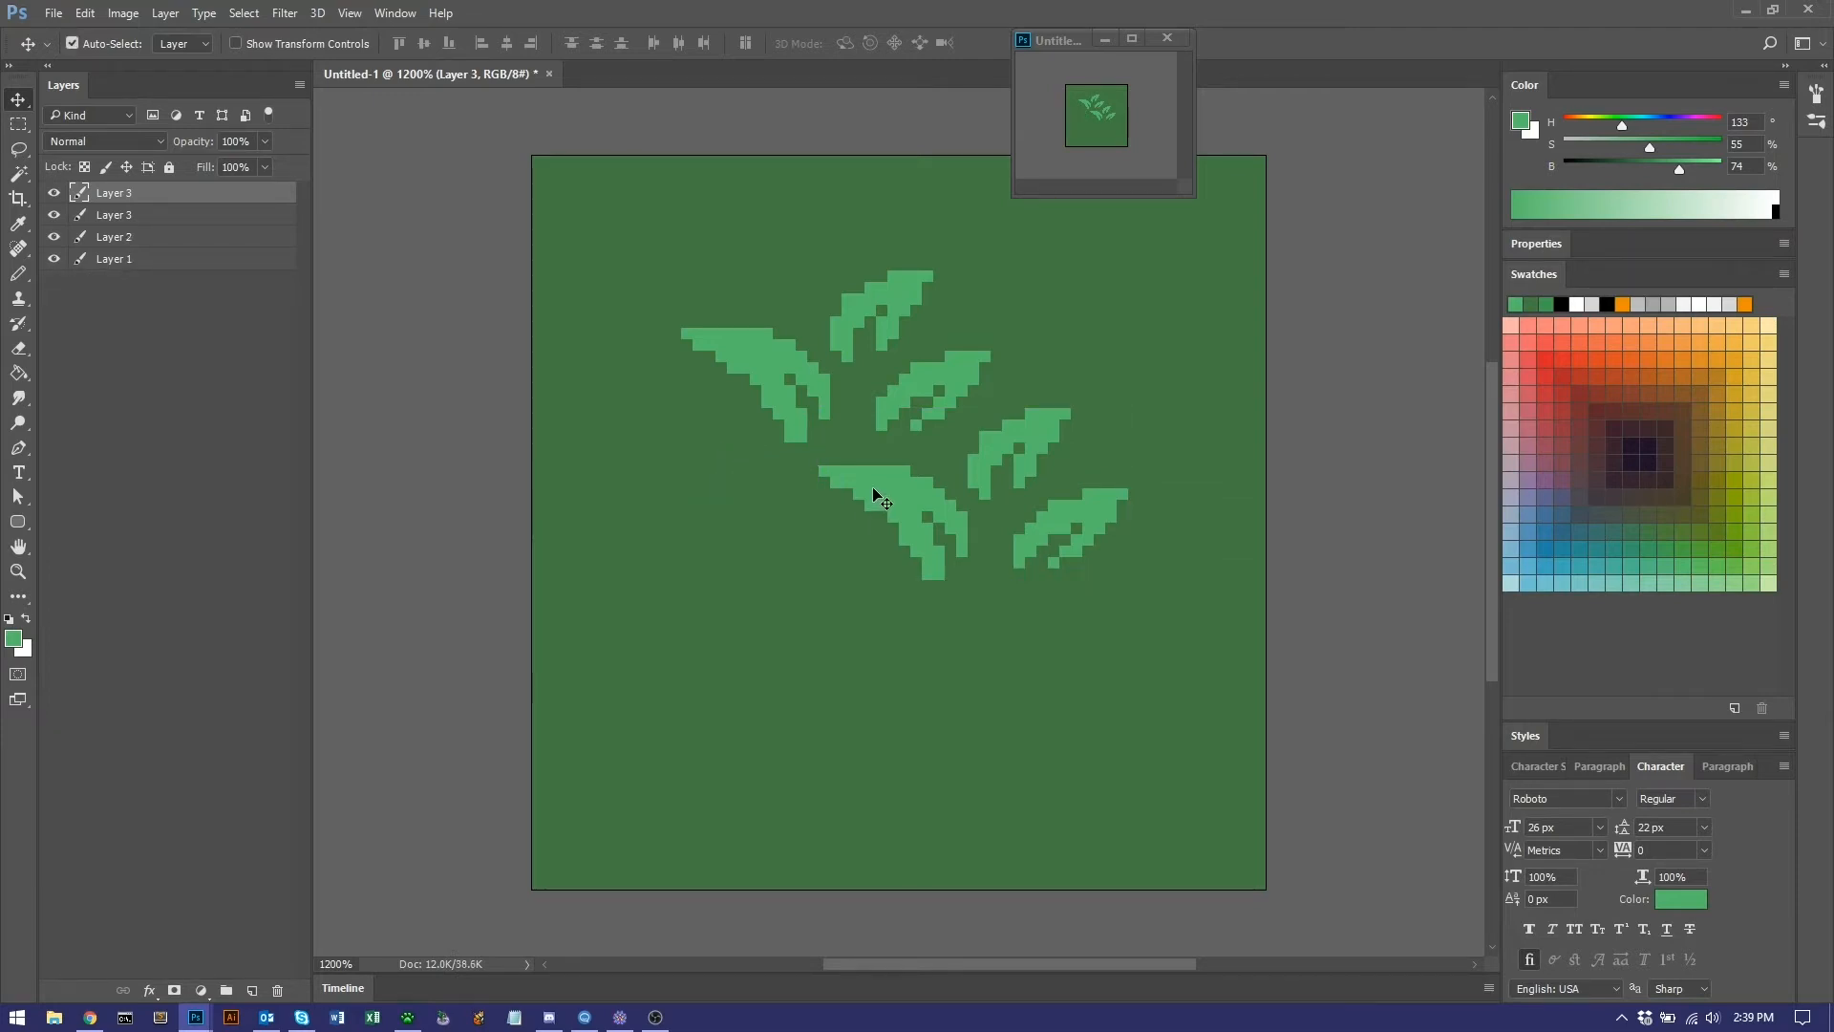
{"action": "key", "text": "Delete"}
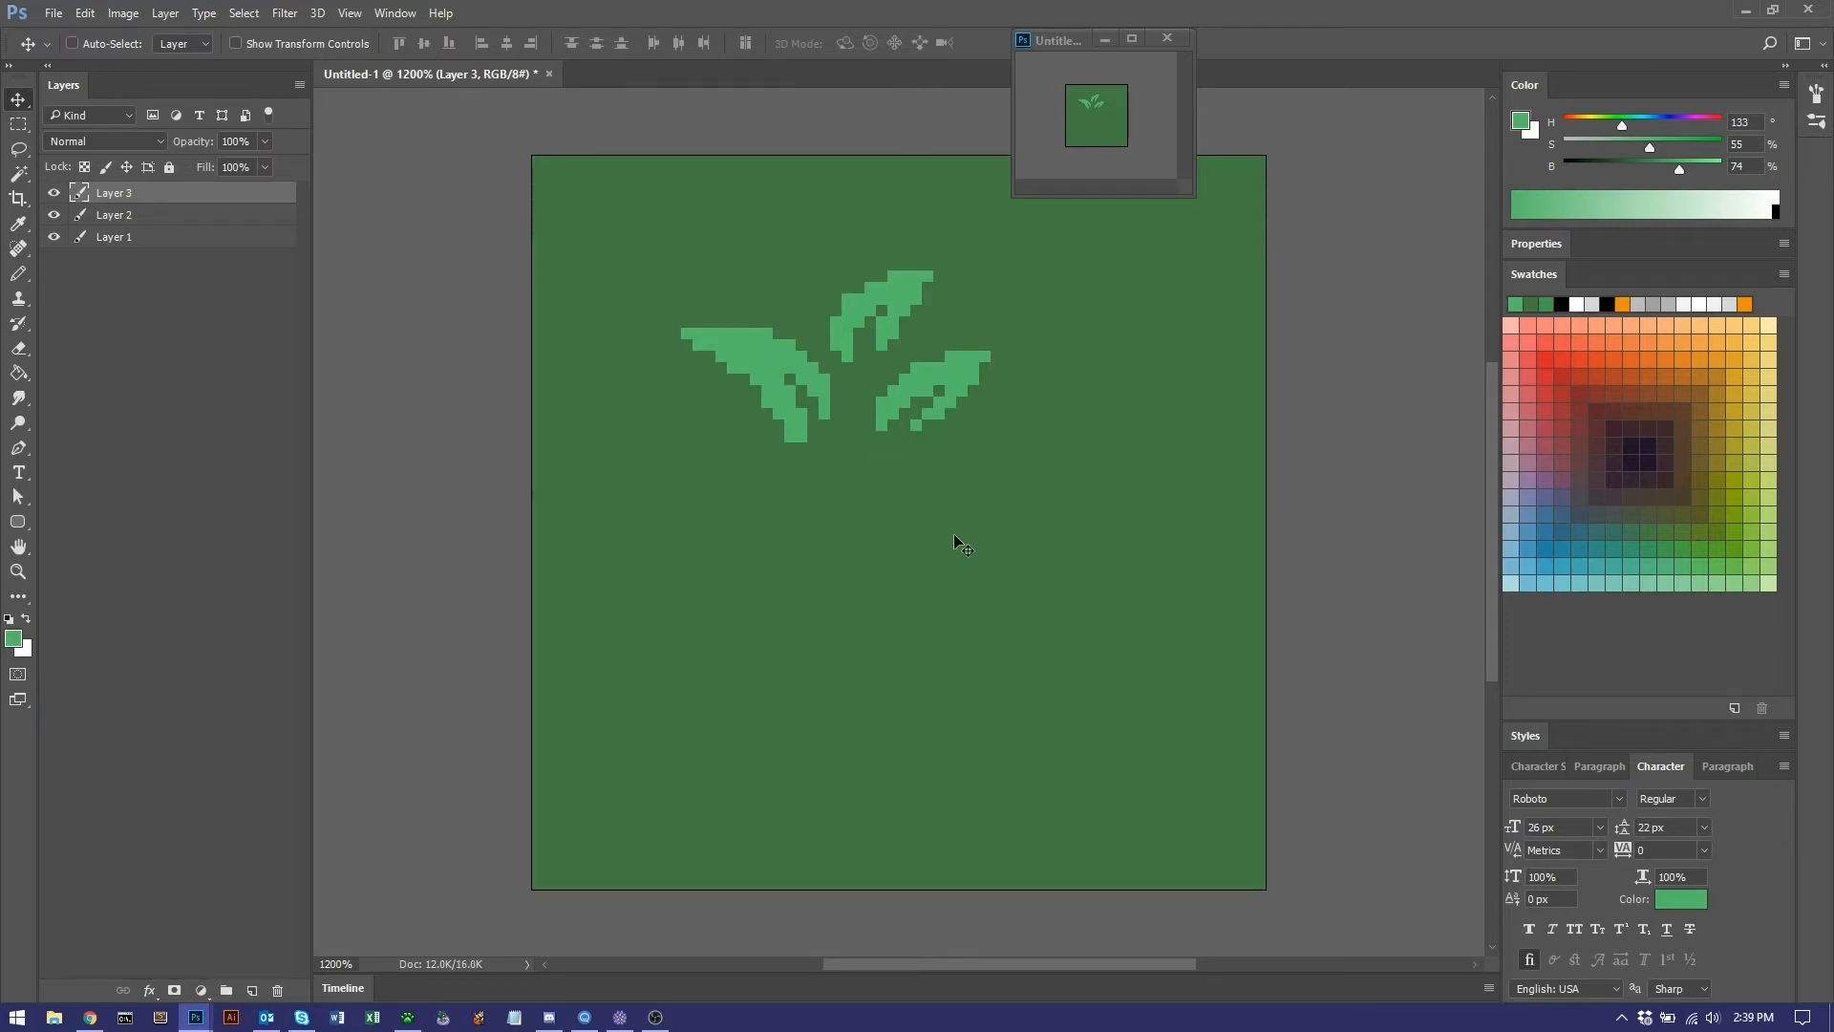
{"action": "key", "text": "b"}
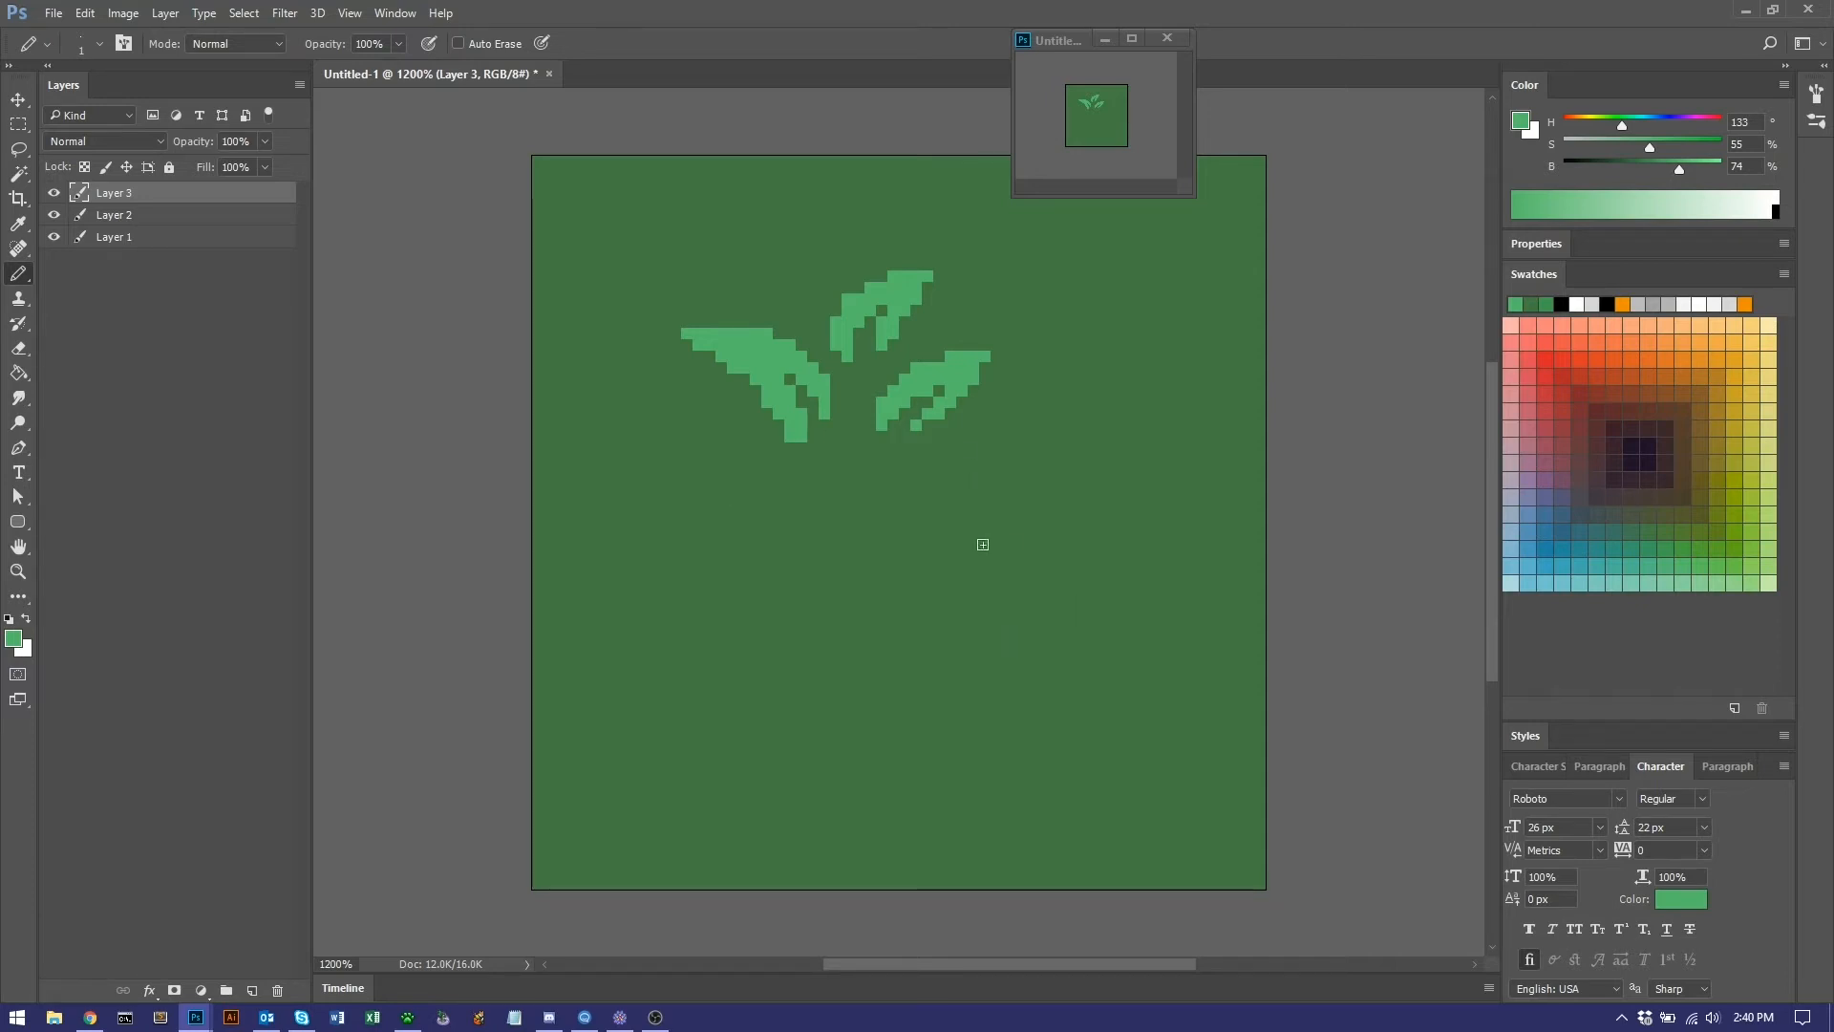
Move the three-leaf cluster on Layer 3 slightly up and to the left on the canvas.
{"action": "key", "text": "v"}
{"action": "left_click_drag", "start_coordinate": [766, 359], "coordinate": [680, 307]}
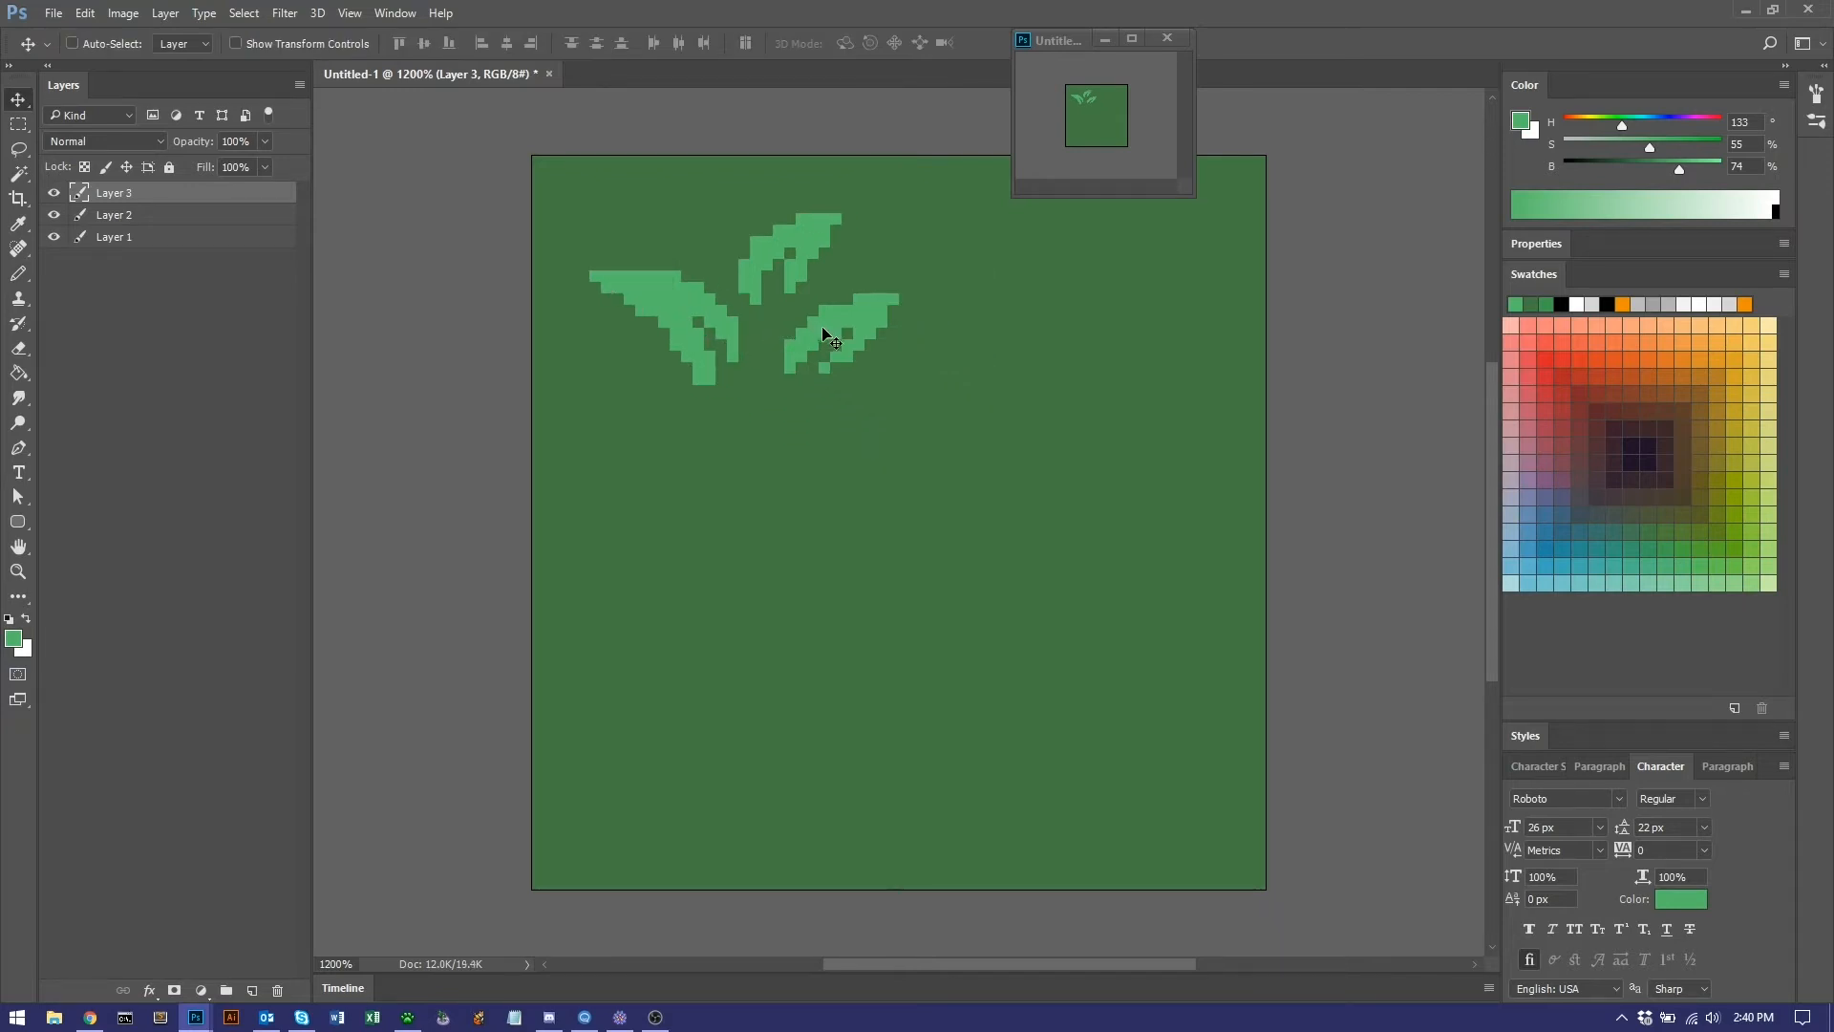
{"action": "left_click_drag", "start_coordinate": [823, 329], "coordinate": [859, 363]}
Paint a light green leaf with a vein gap in the canvas's lower right area and trim its left edge with the Eraser.
{"action": "key", "text": "b"}
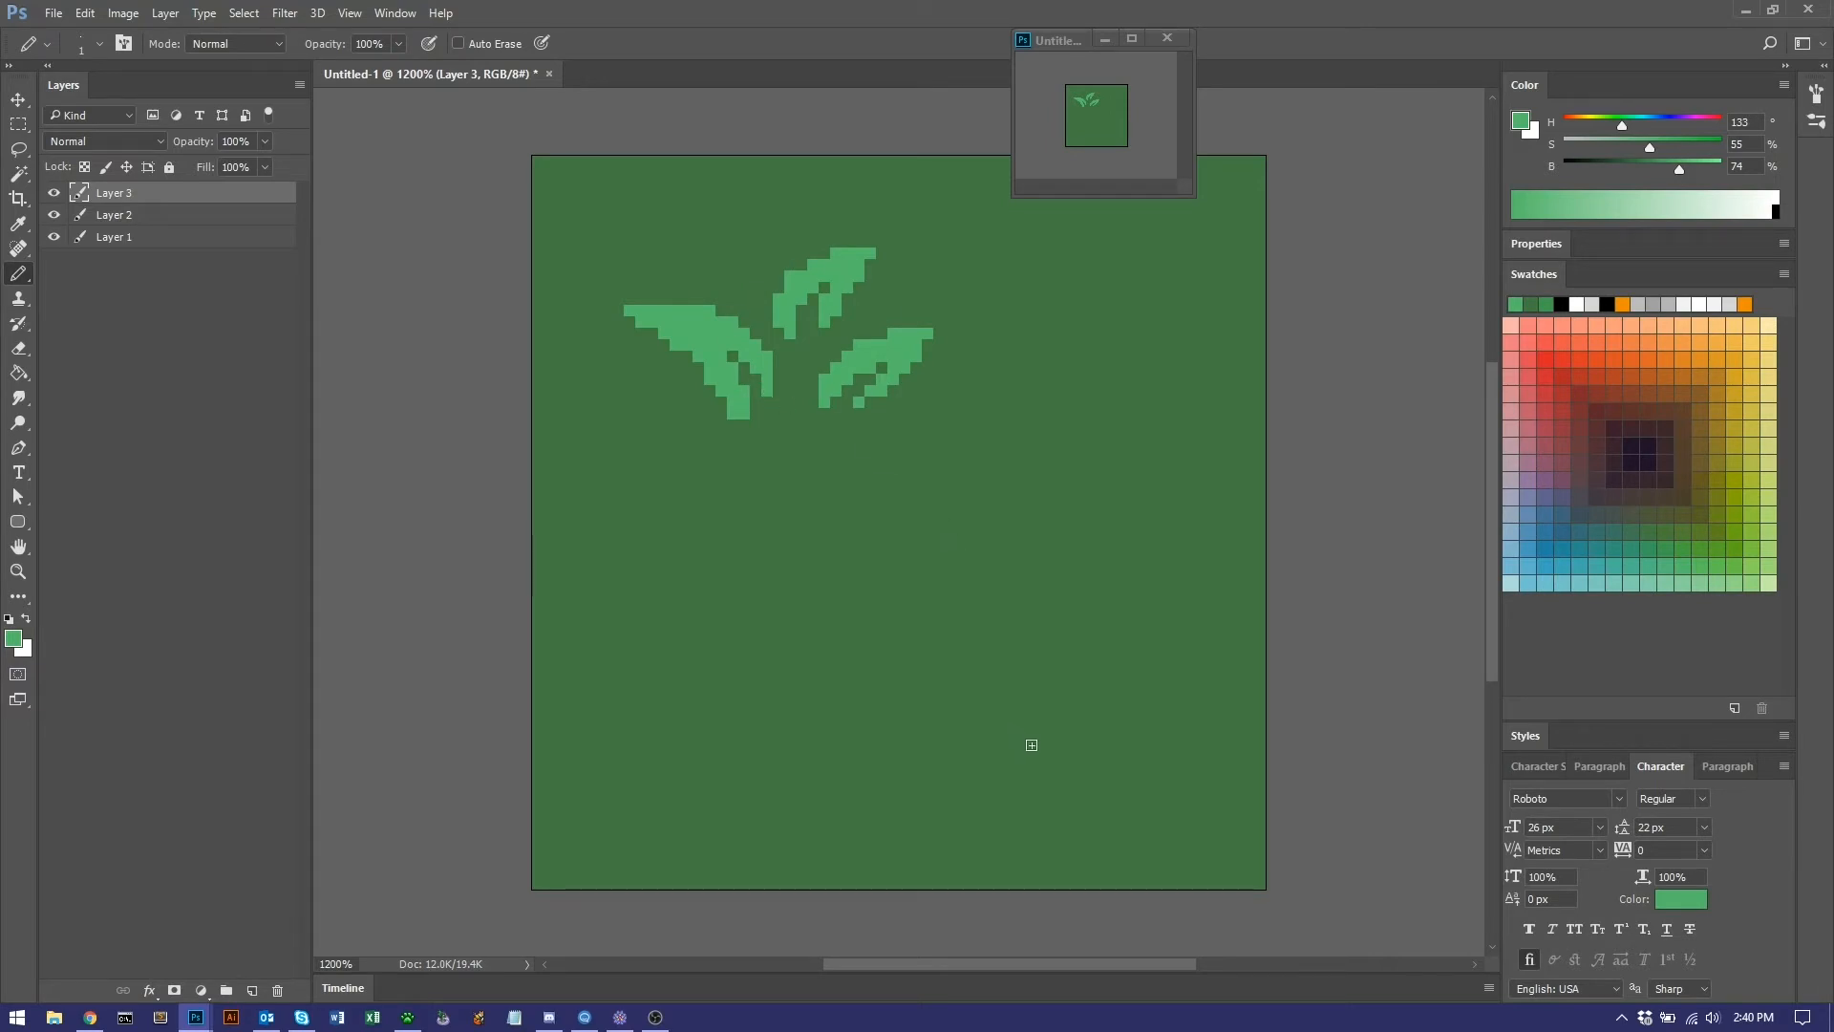
{"action": "mouse_move", "coordinate": [1037, 770]}
{"action": "left_mouse_down"}
{"action": "mouse_move", "coordinate": [986, 696]}
{"action": "mouse_move", "coordinate": [1020, 716]}
{"action": "mouse_move", "coordinate": [1008, 705]}
{"action": "mouse_move", "coordinate": [984, 730]}
{"action": "mouse_move", "coordinate": [992, 770]}
{"action": "left_mouse_up"}
{"action": "key", "text": "e"}
{"action": "left_click_drag", "start_coordinate": [973, 688], "coordinate": [972, 713]}
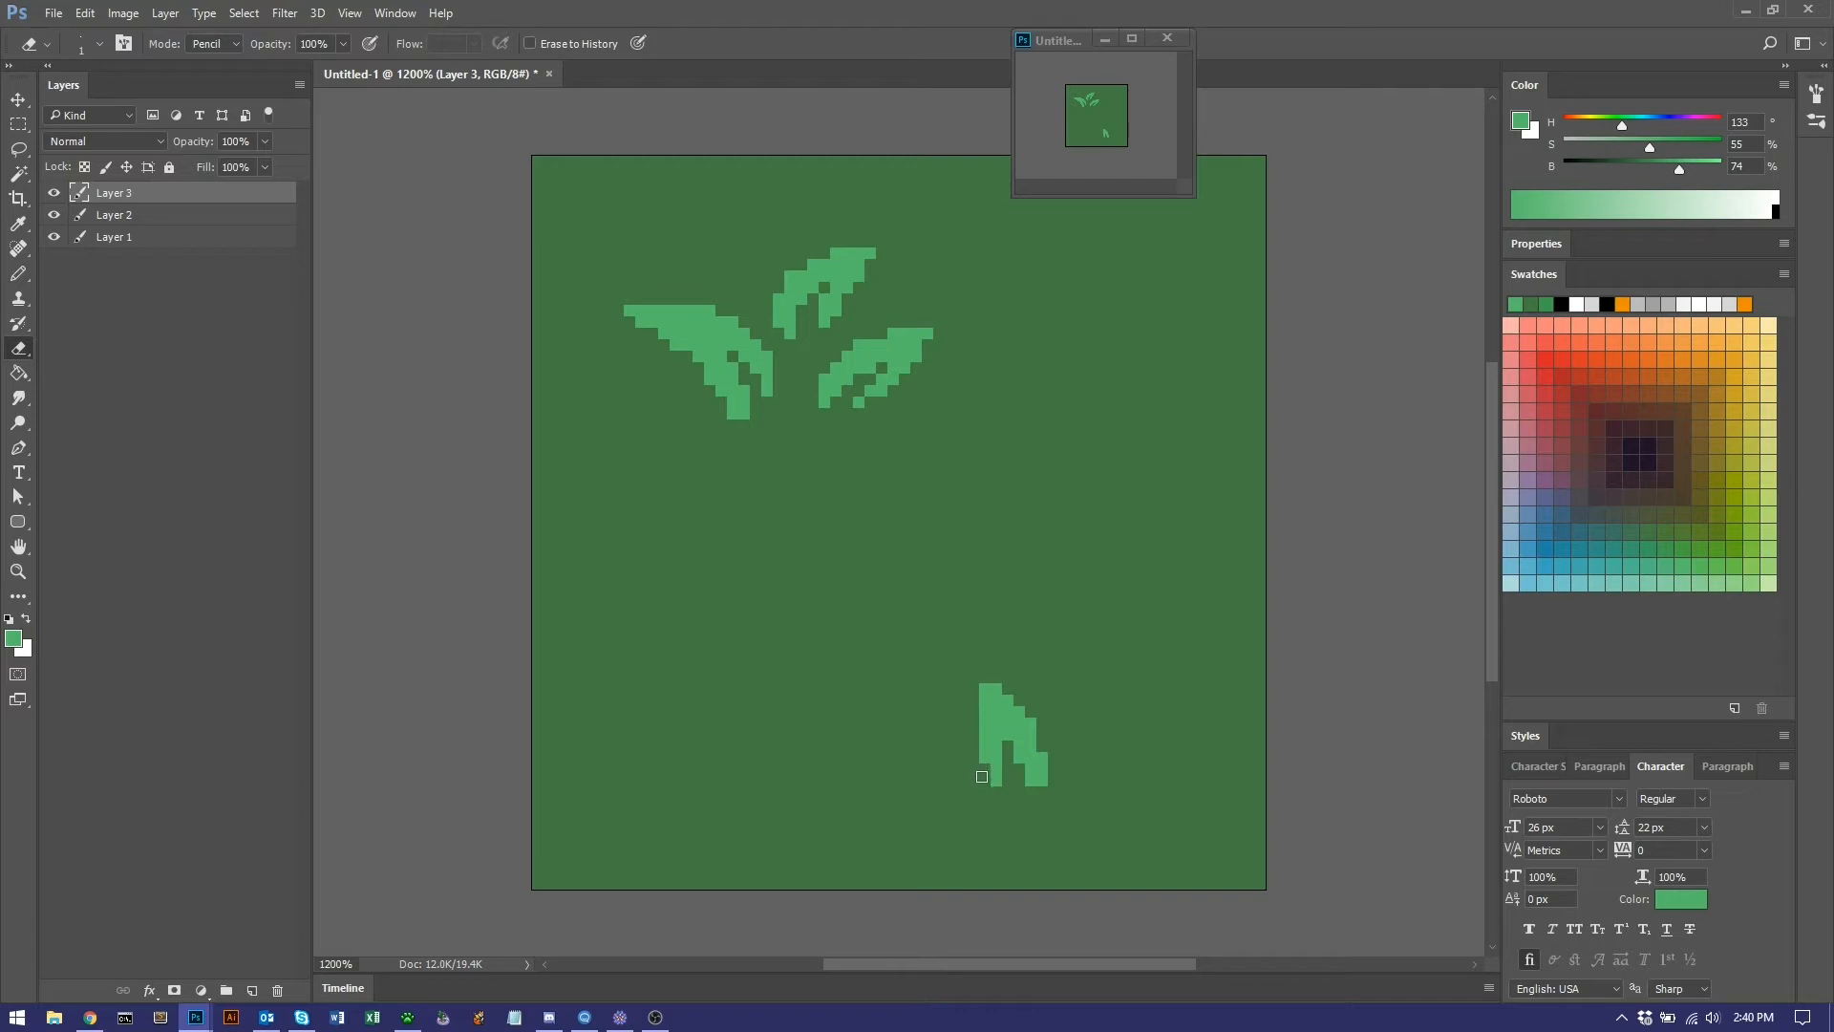
Paint a second light green leaf angled to the right beside the lower right leaf and refine its tip.
{"action": "key", "text": "b"}
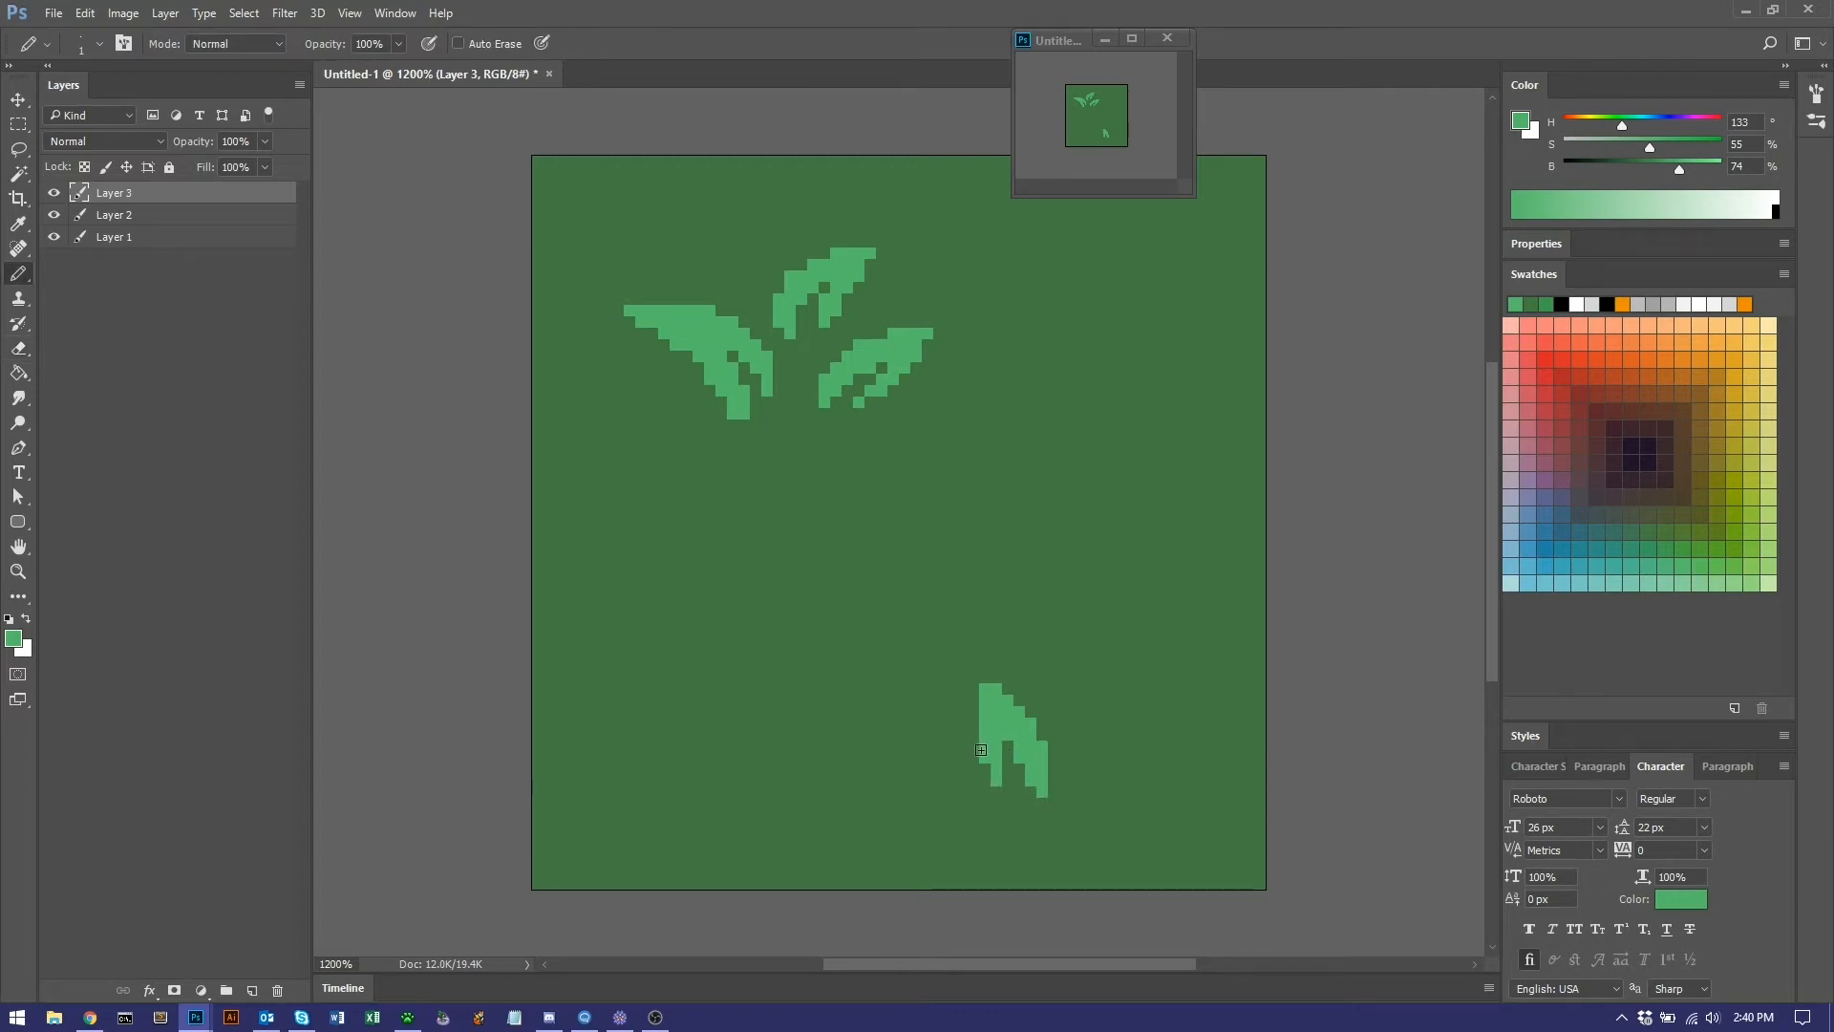
{"action": "mouse_move", "coordinate": [1063, 823]}
{"action": "left_mouse_down"}
{"action": "mouse_move", "coordinate": [1094, 754]}
{"action": "mouse_move", "coordinate": [1085, 769]}
{"action": "mouse_move", "coordinate": [1135, 730]}
{"action": "mouse_move", "coordinate": [1100, 813]}
{"action": "mouse_move", "coordinate": [1101, 757]}
{"action": "left_mouse_up"}
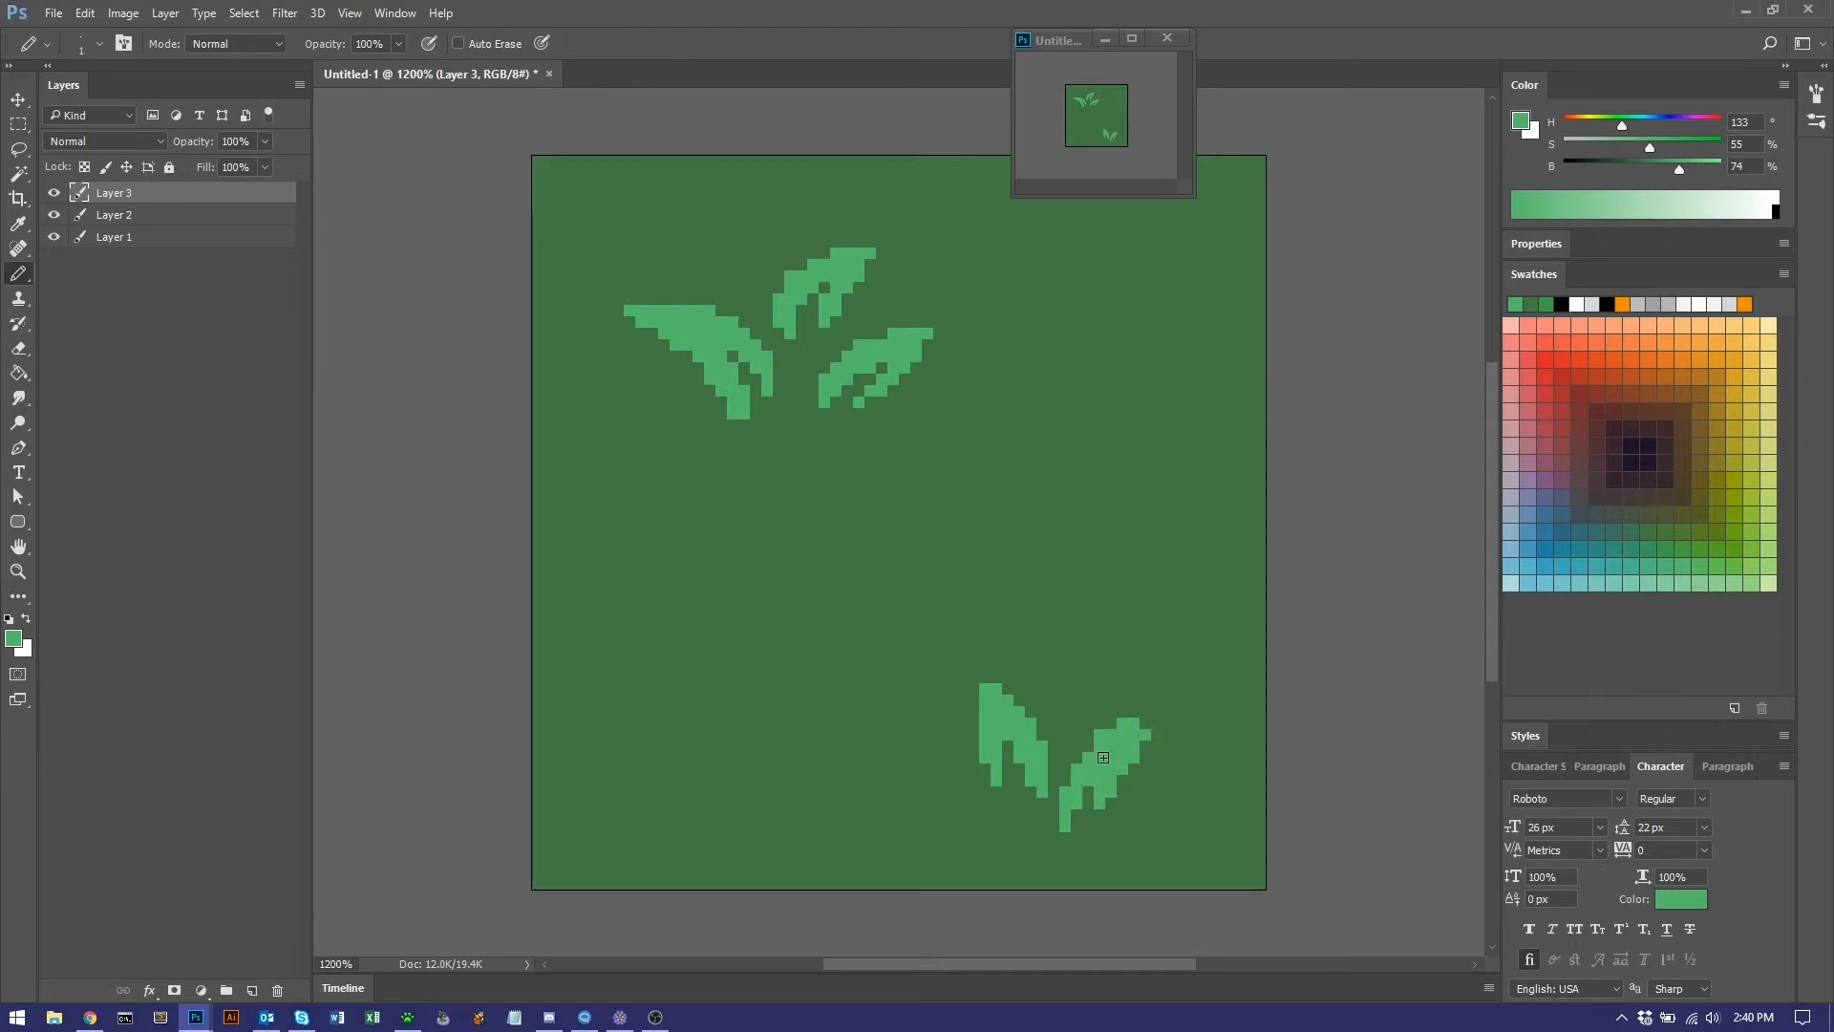
{"action": "key", "text": "e"}
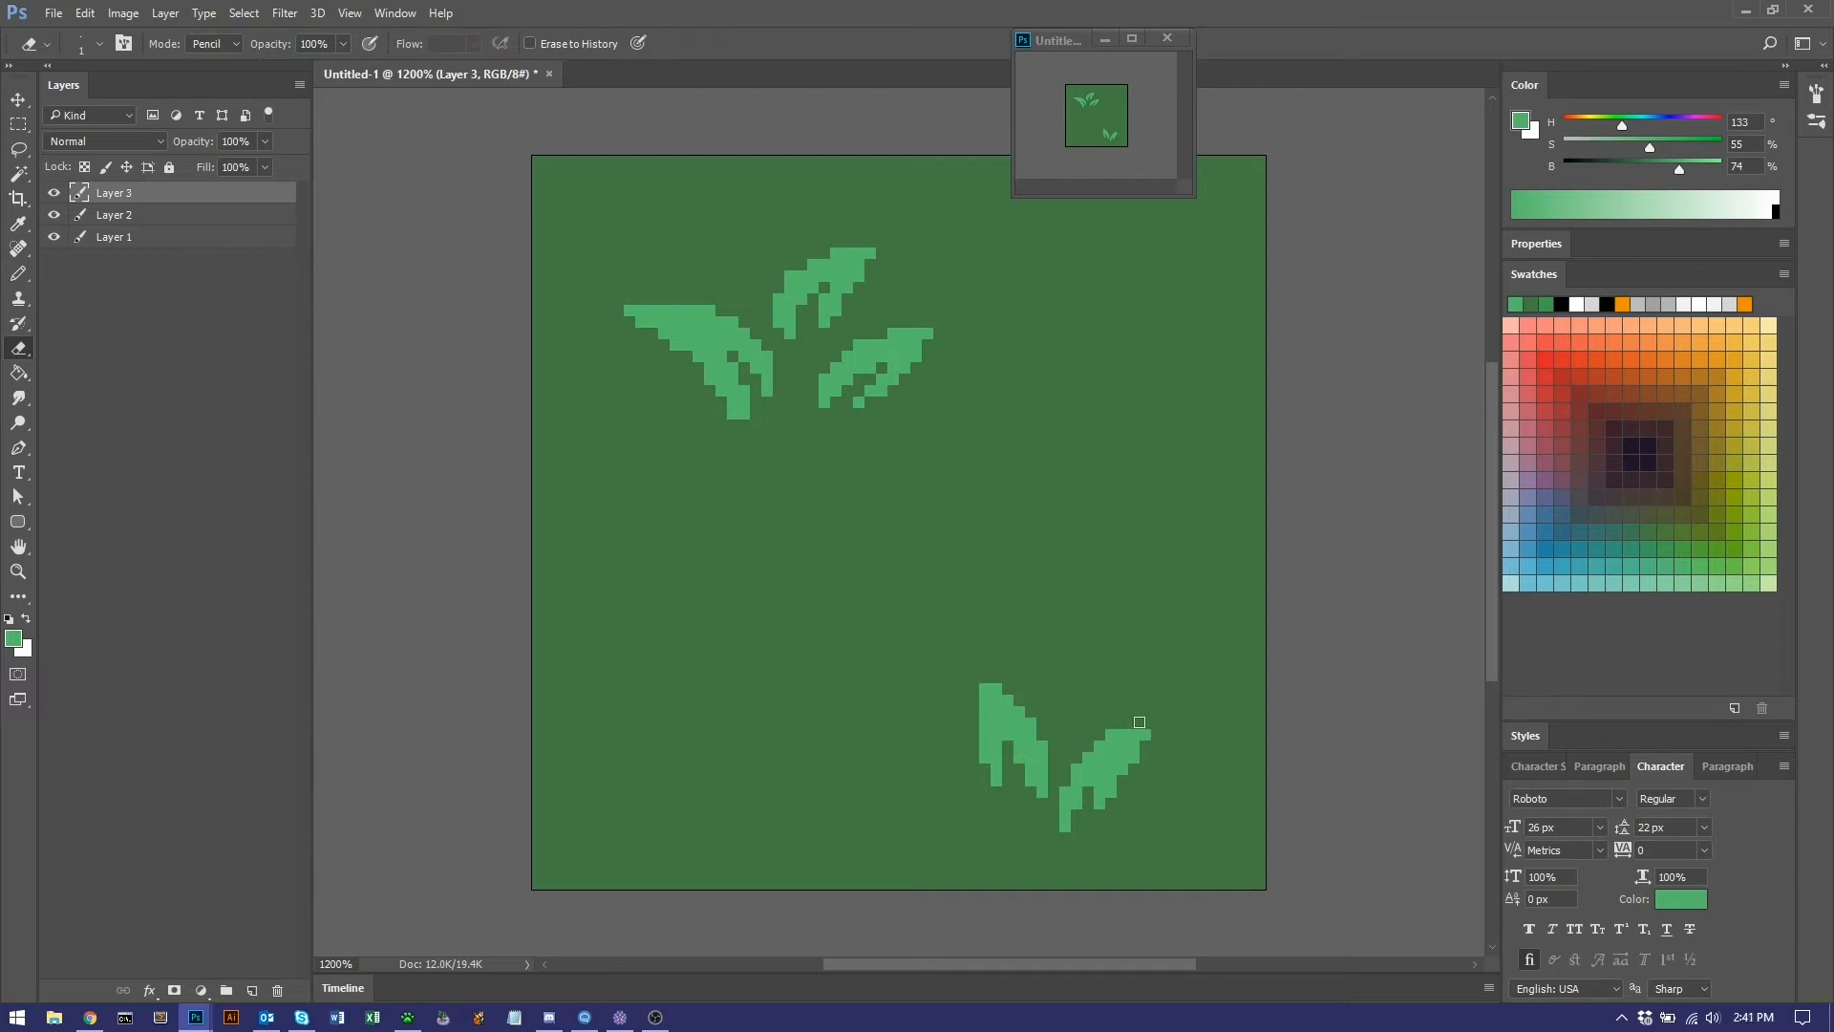
{"action": "key", "text": "b"}
{"action": "left_click", "coordinate": [1154, 735]}
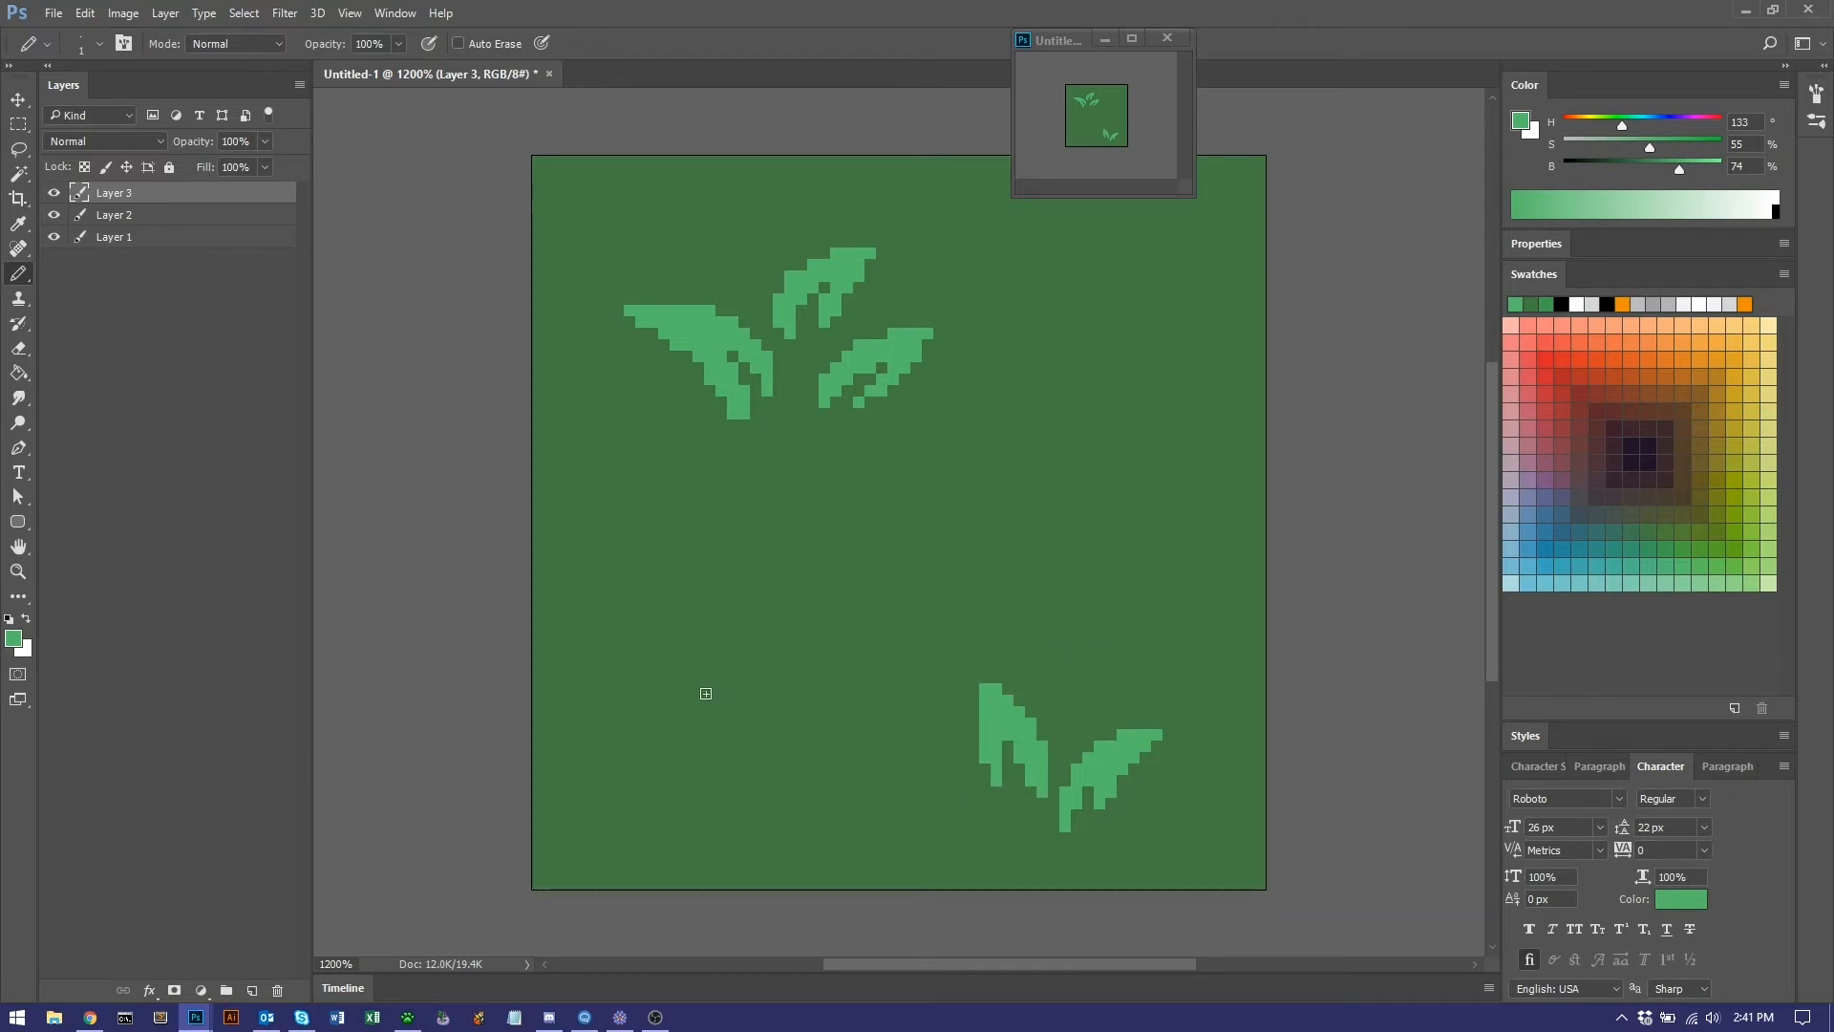
Paint a cluster of three light green leaves in the lower left area and thin the middle leaf with the Eraser.
{"action": "mouse_move", "coordinate": [721, 686]}
{"action": "left_mouse_down"}
{"action": "mouse_move", "coordinate": [651, 610]}
{"action": "mouse_move", "coordinate": [702, 680]}
{"action": "mouse_move", "coordinate": [674, 652]}
{"action": "mouse_move", "coordinate": [686, 680]}
{"action": "mouse_move", "coordinate": [714, 651]}
{"action": "mouse_move", "coordinate": [725, 691]}
{"action": "mouse_move", "coordinate": [700, 701]}
{"action": "left_mouse_up"}
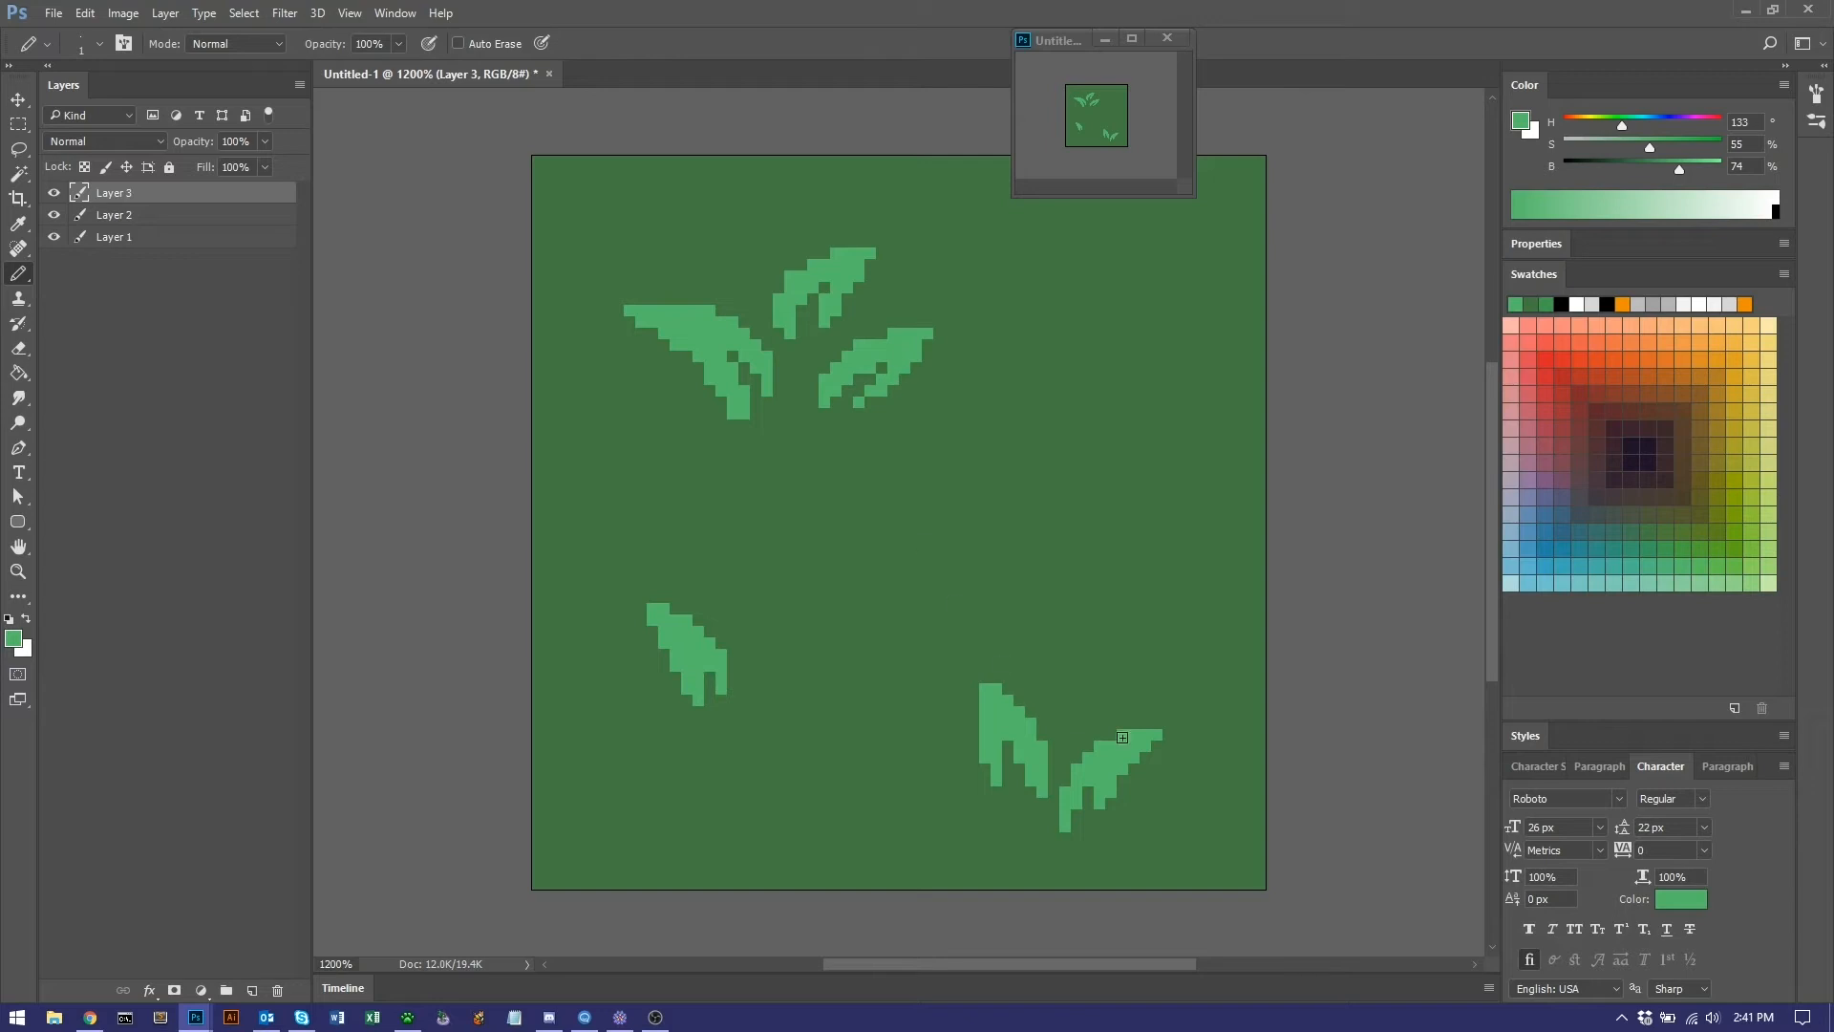
{"action": "mouse_move", "coordinate": [757, 701]}
{"action": "left_mouse_down"}
{"action": "mouse_move", "coordinate": [798, 659]}
{"action": "mouse_move", "coordinate": [860, 641]}
{"action": "mouse_move", "coordinate": [804, 682]}
{"action": "left_mouse_up"}
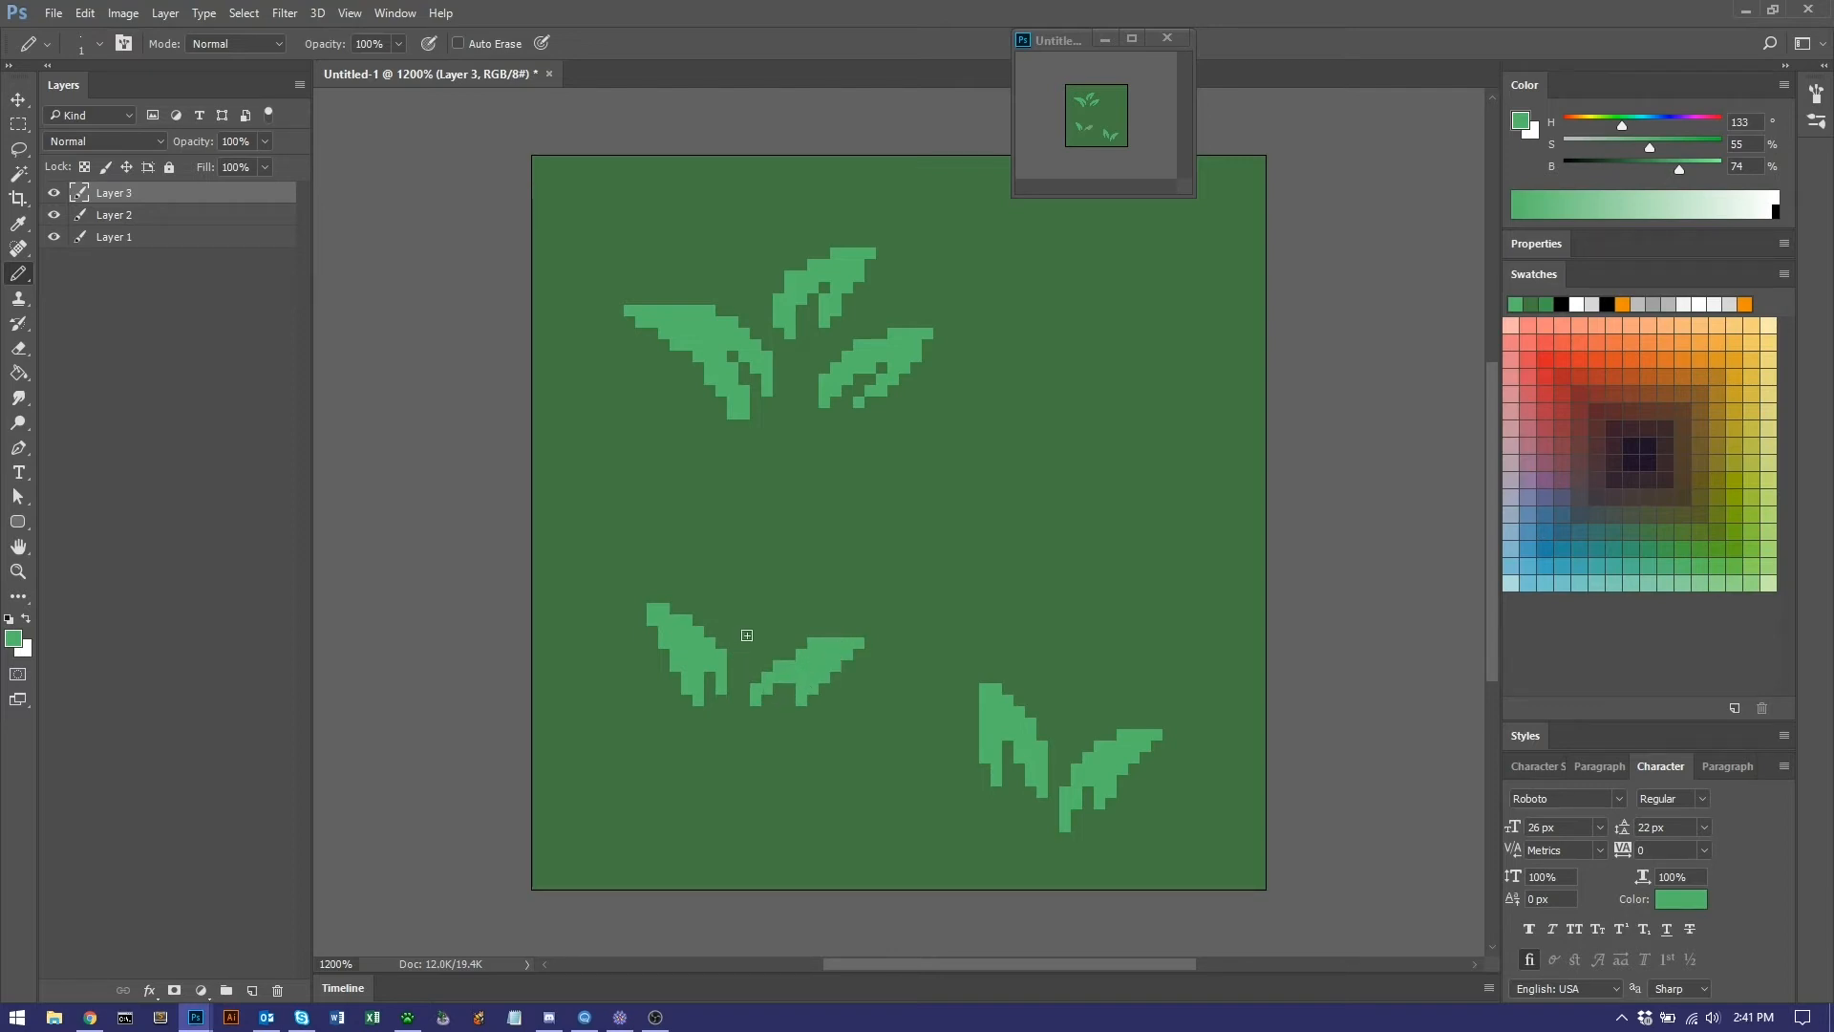
{"action": "mouse_move", "coordinate": [744, 646]}
{"action": "left_mouse_down"}
{"action": "mouse_move", "coordinate": [765, 590]}
{"action": "mouse_move", "coordinate": [747, 664]}
{"action": "left_mouse_up"}
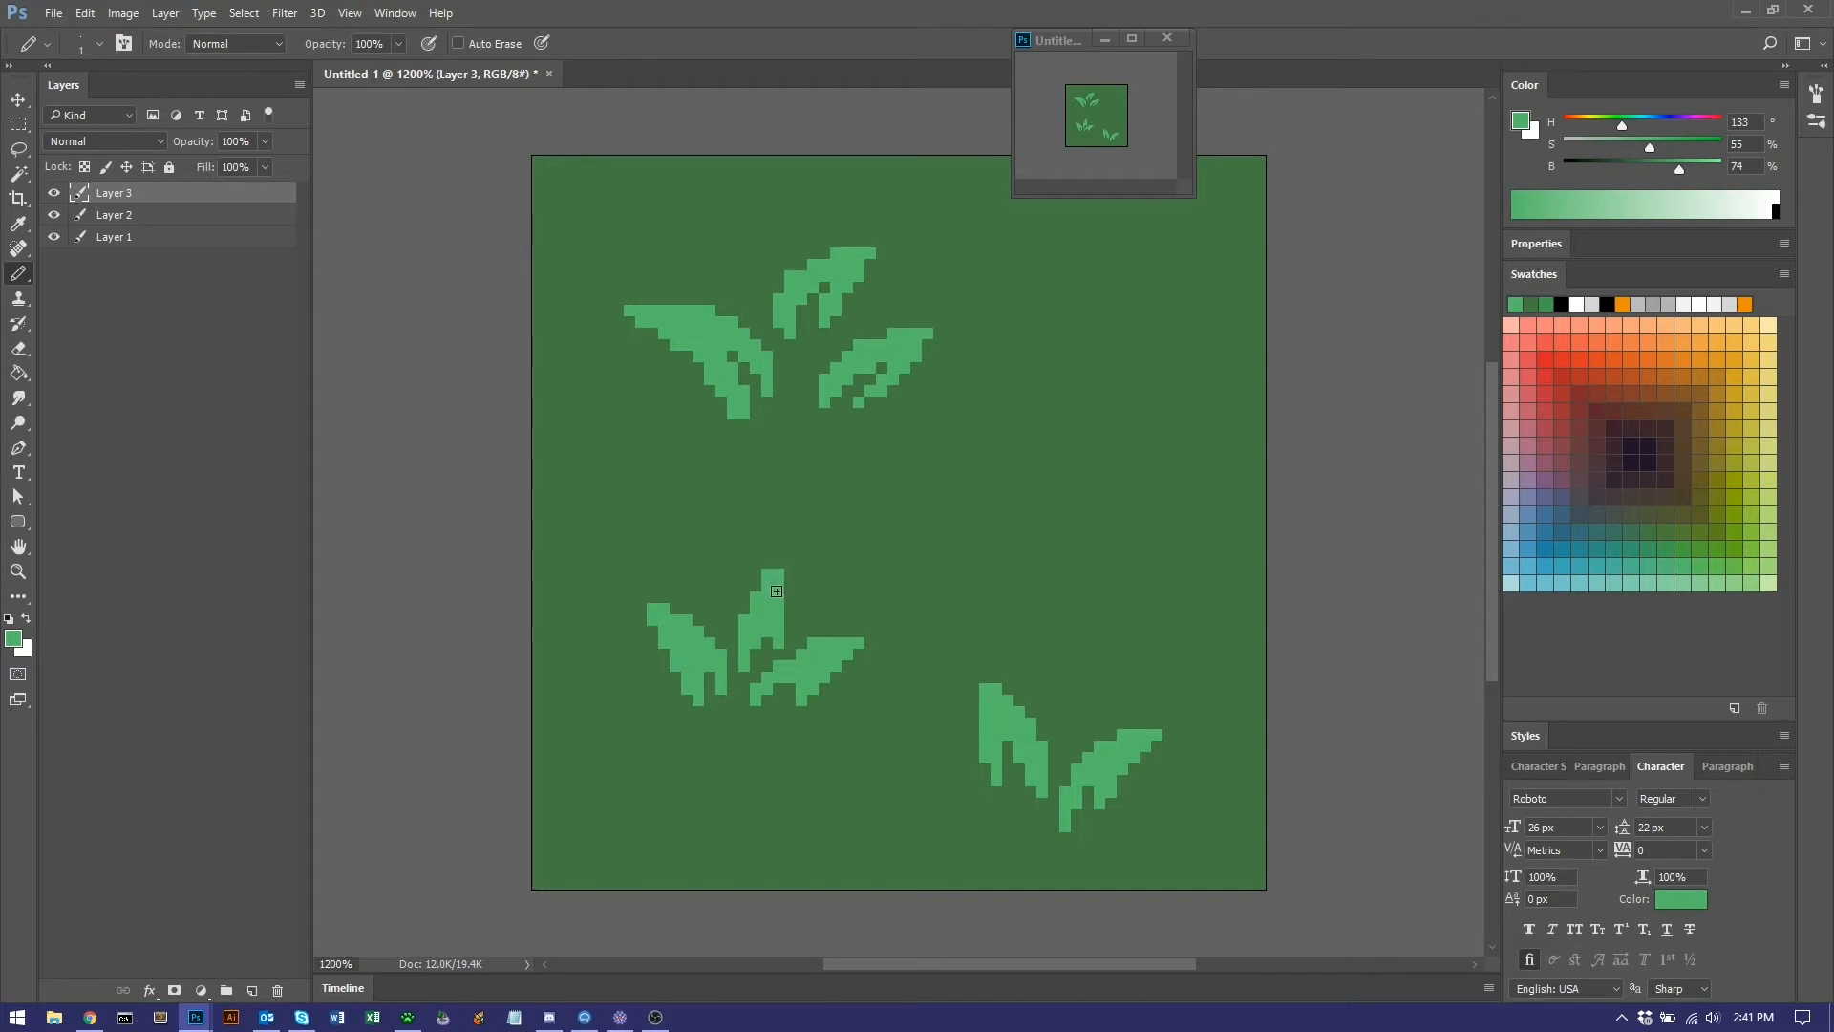
{"action": "key", "text": "e"}
{"action": "left_click_drag", "start_coordinate": [742, 621], "coordinate": [776, 568]}
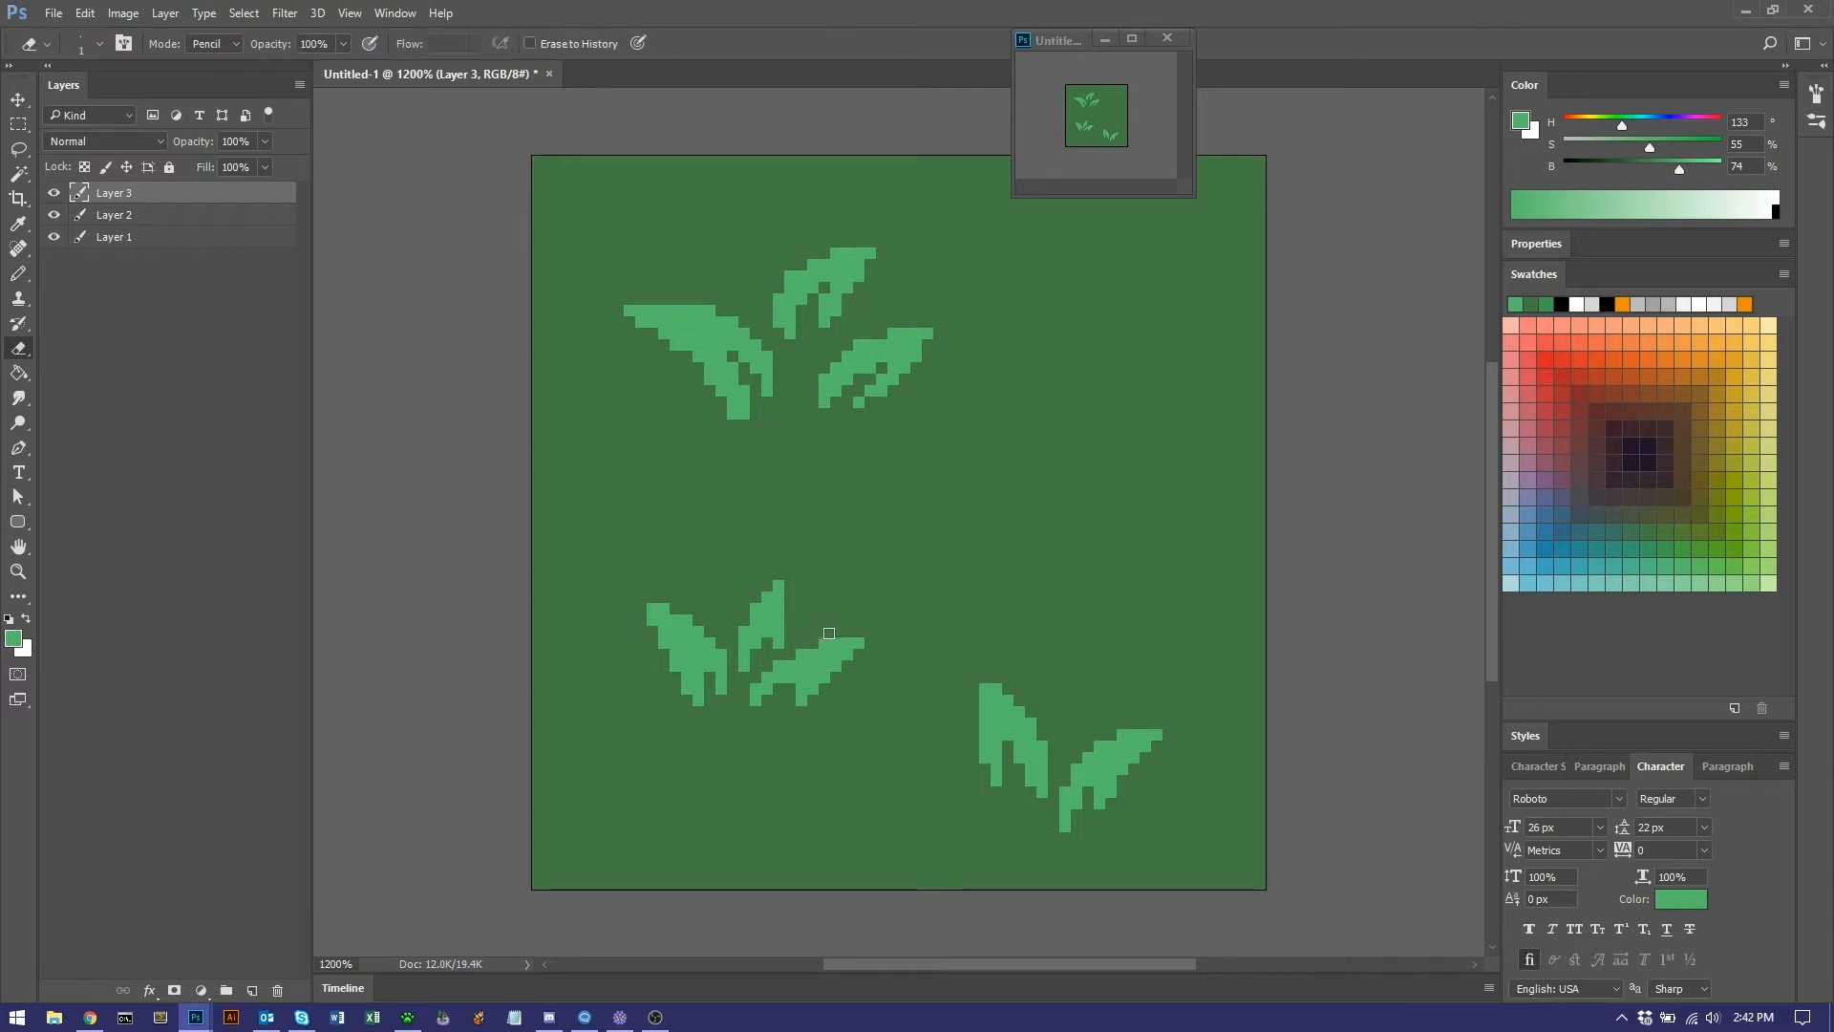
Paint two smaller light green leaves beneath the lower left cluster, one on each side.
{"action": "key", "text": "b"}
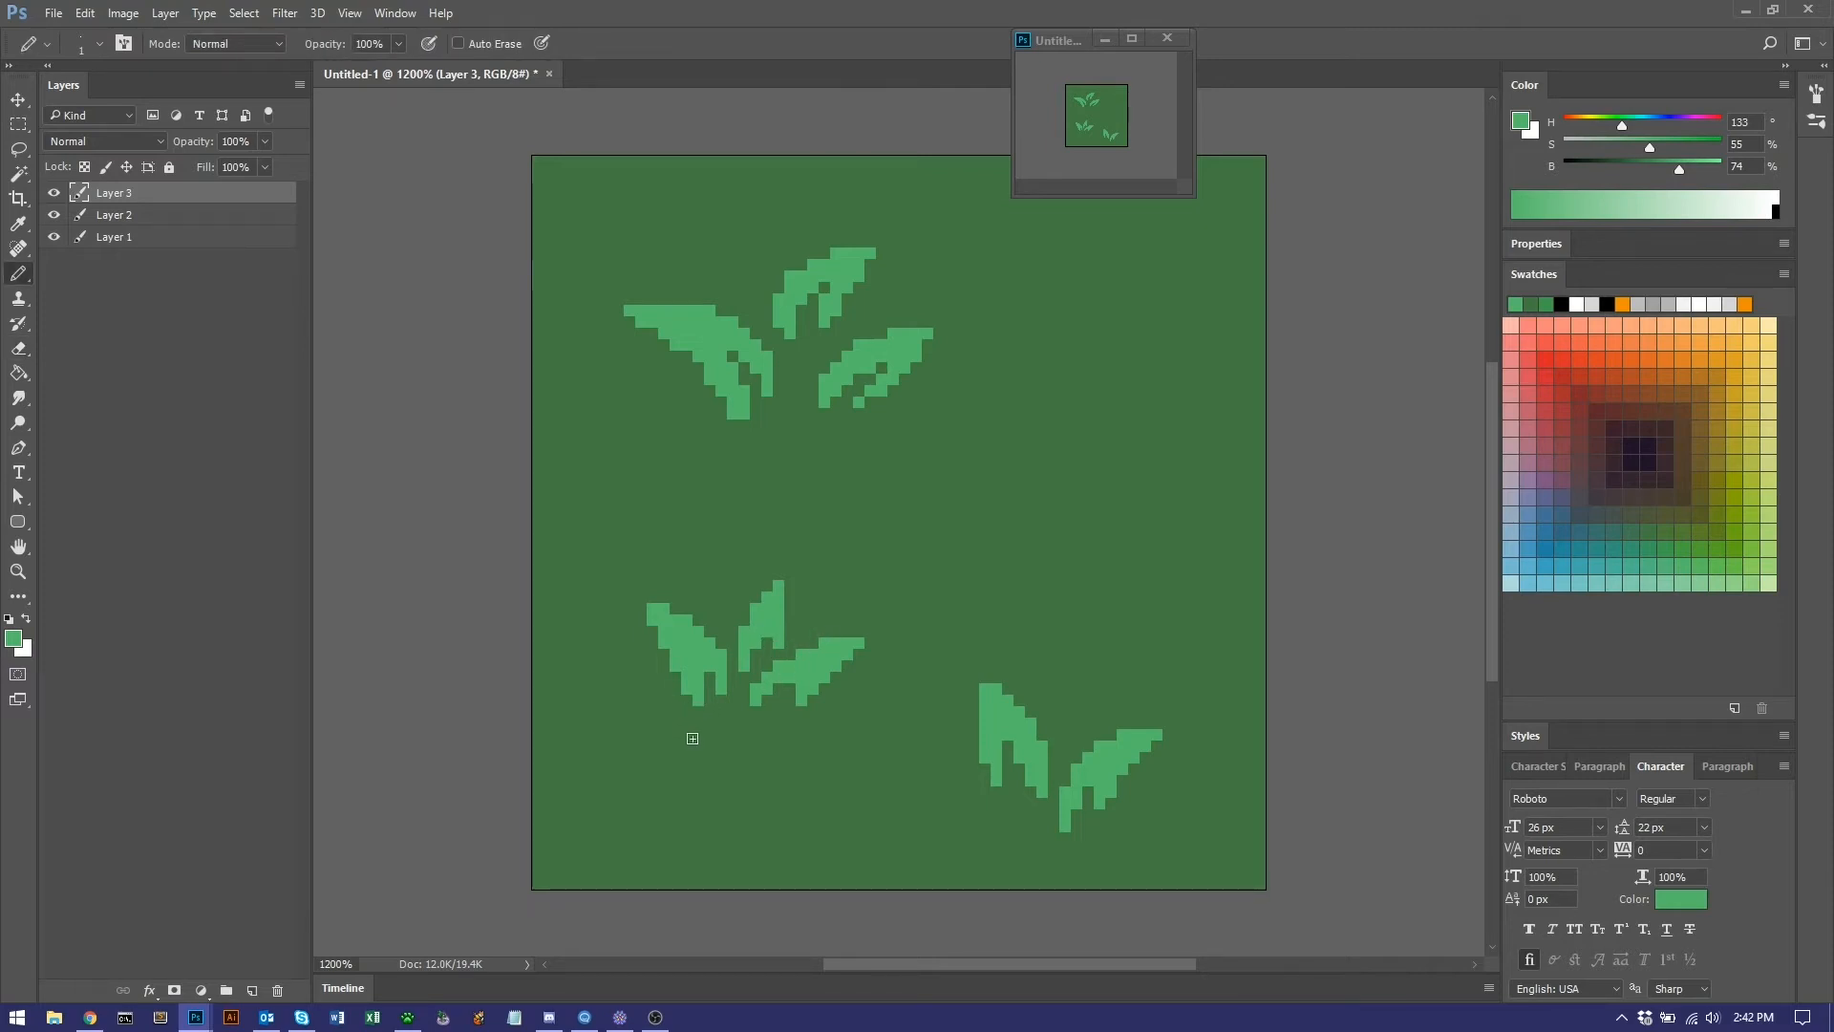
{"action": "left_click_drag", "start_coordinate": [697, 736], "coordinate": [657, 713]}
{"action": "left_click", "coordinate": [639, 714]}
{"action": "mouse_move", "coordinate": [761, 731]}
{"action": "left_mouse_down"}
{"action": "mouse_move", "coordinate": [764, 748]}
{"action": "mouse_move", "coordinate": [827, 723]}
{"action": "mouse_move", "coordinate": [793, 727]}
{"action": "left_mouse_up"}
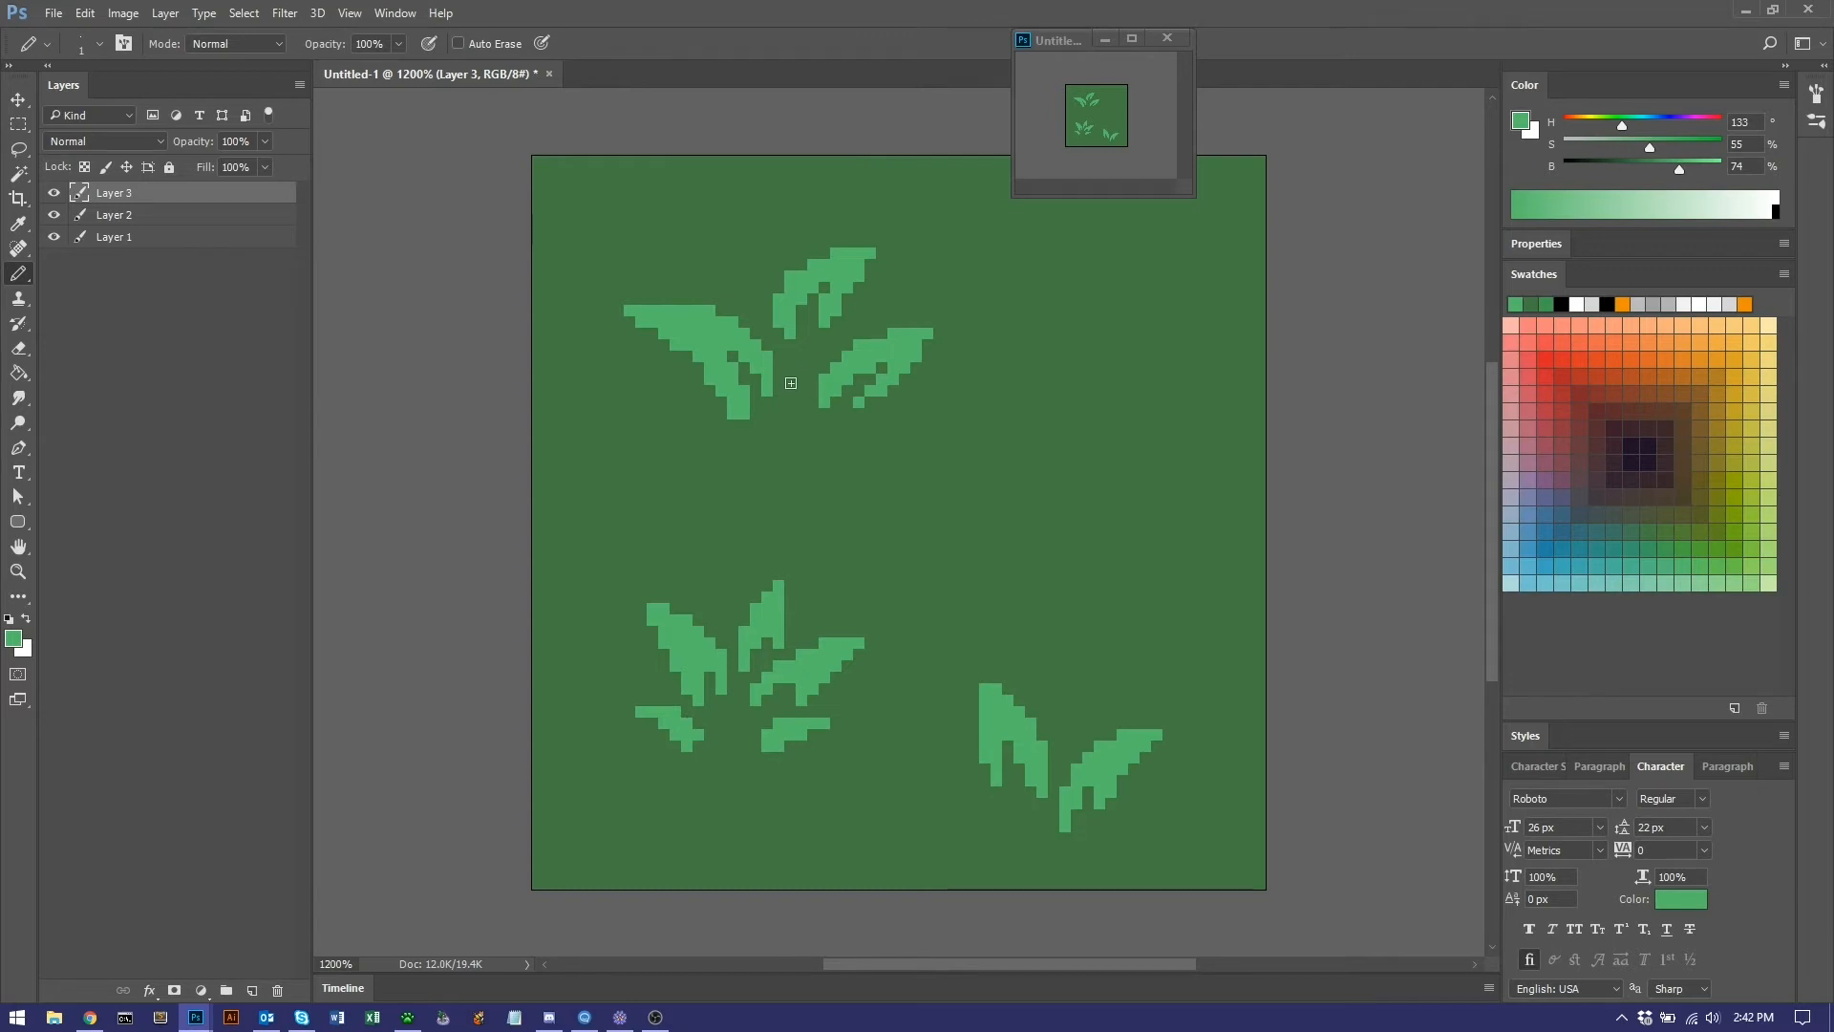
Try painting a light green stem between the leaves of the upper cluster, undoing the strokes.
{"action": "mouse_move", "coordinate": [791, 365]}
{"action": "left_mouse_down"}
{"action": "mouse_move", "coordinate": [800, 411]}
{"action": "mouse_move", "coordinate": [769, 430]}
{"action": "mouse_move", "coordinate": [805, 430]}
{"action": "left_mouse_up"}
{"action": "key", "text": "ctrl+alt+z"}
{"action": "key", "text": "ctrl+alt+z"}
{"action": "key", "text": "ctrl+alt+z"}
{"action": "key", "text": "ctrl+alt+z"}
Try painting light pink stem and vein lines through the three leaves of the upper cluster, undoing the strokes.
{"action": "left_click", "coordinate": [1547, 356]}
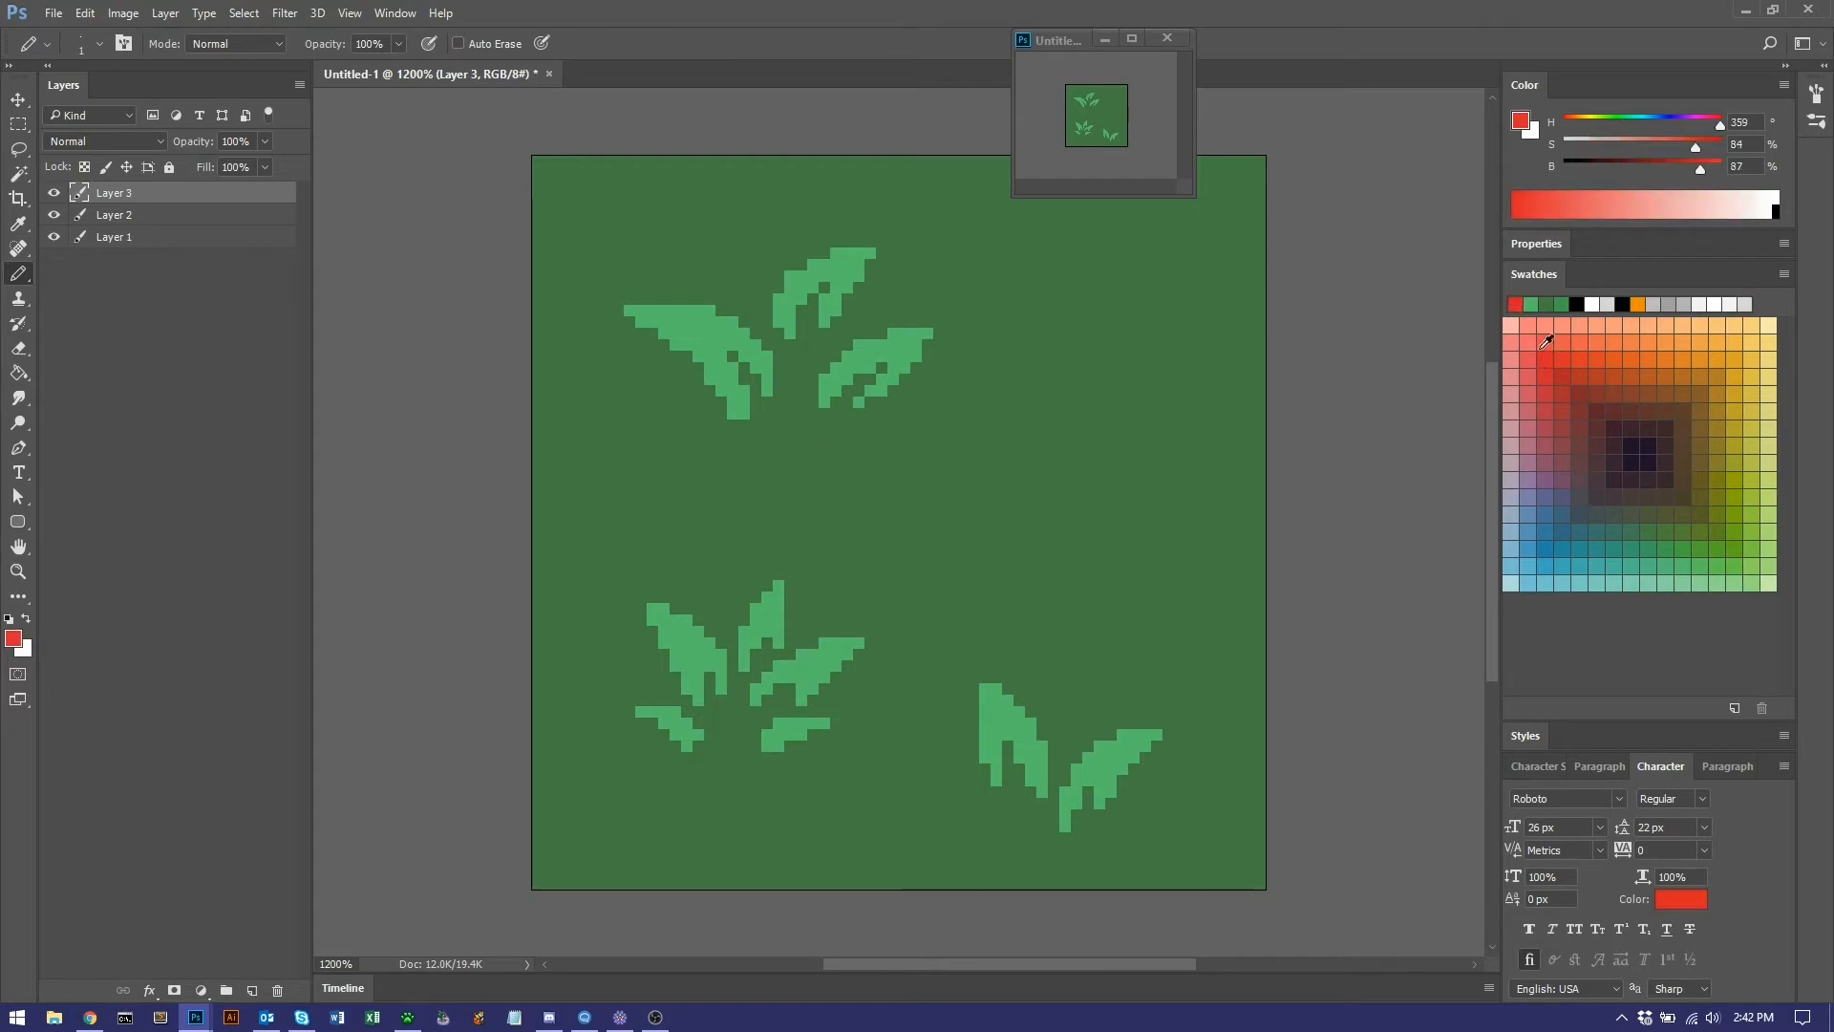
{"action": "left_click", "coordinate": [1514, 327]}
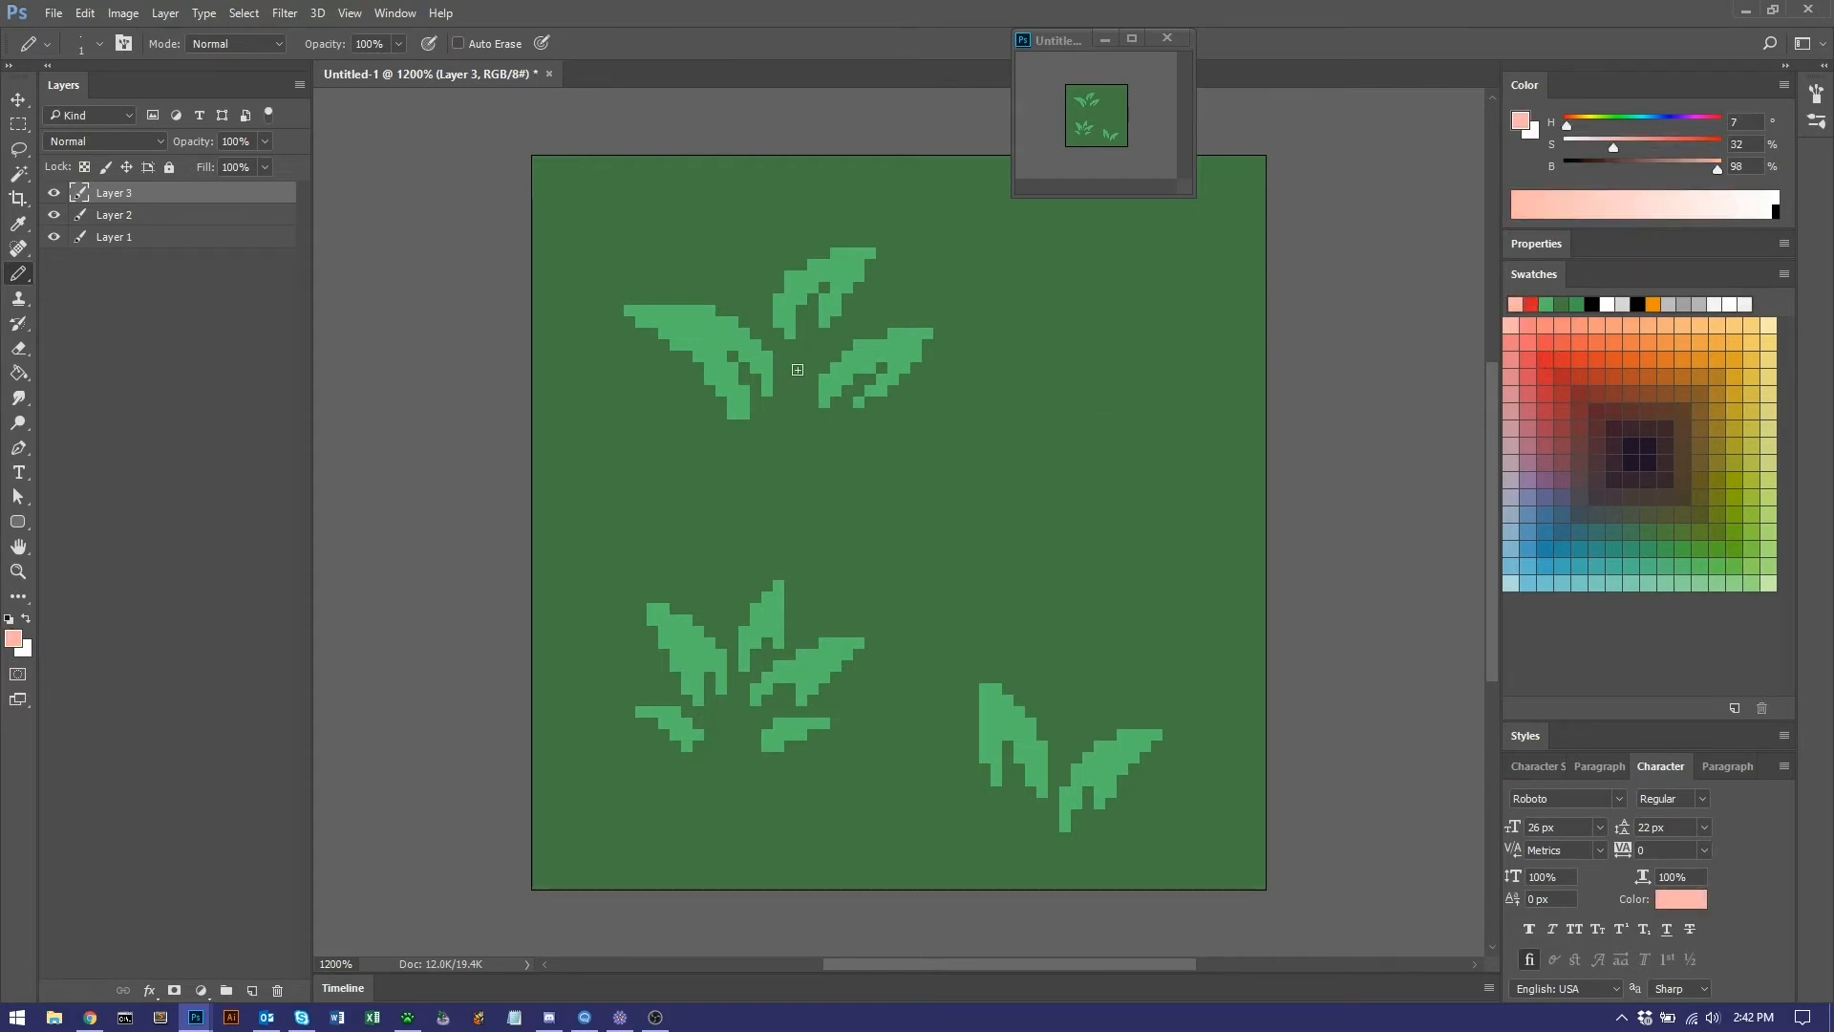
{"action": "left_click_drag", "start_coordinate": [797, 365], "coordinate": [797, 414]}
{"action": "left_click_drag", "start_coordinate": [803, 348], "coordinate": [826, 286]}
{"action": "left_click_drag", "start_coordinate": [777, 381], "coordinate": [722, 333]}
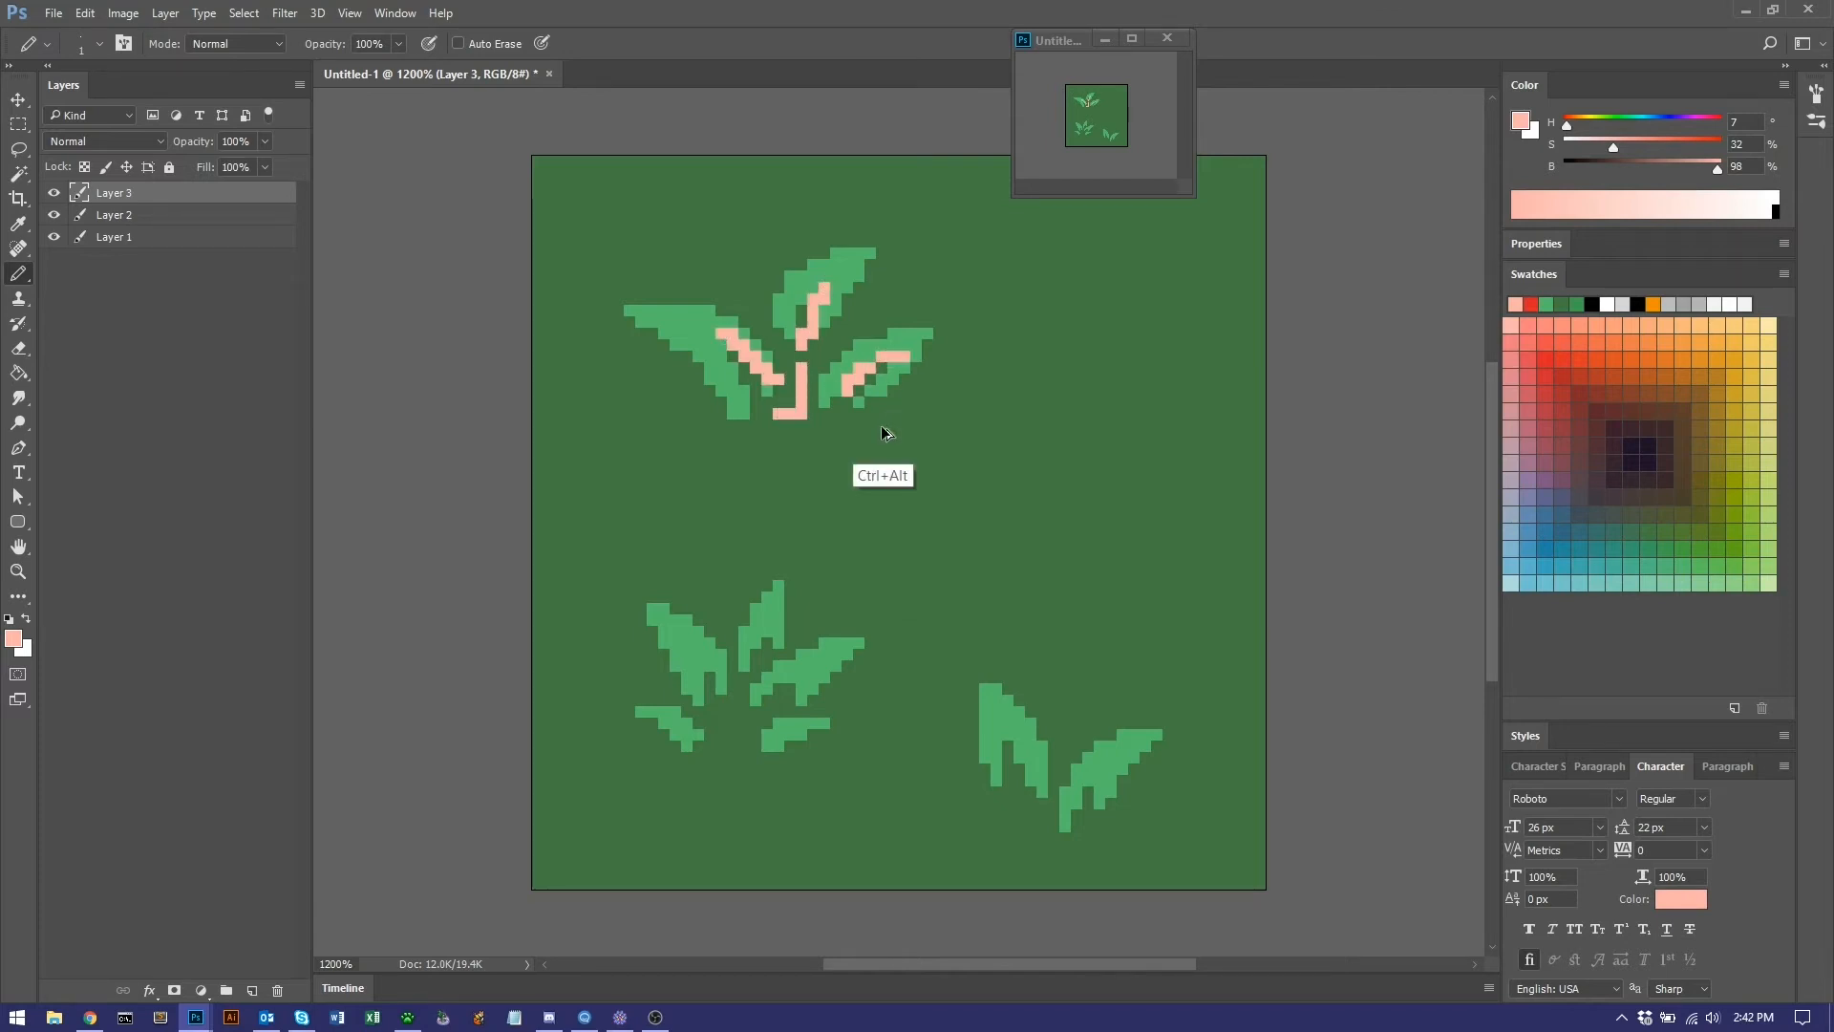
{"action": "key", "text": "ctrl+alt+z"}
{"action": "key", "text": "ctrl+alt+z"}
{"action": "key", "text": "ctrl+alt+z"}
Try light pink stem lines connecting the leaves of the lower left cluster, undoing the strokes.
{"action": "mouse_move", "coordinate": [731, 732]}
{"action": "left_mouse_down"}
{"action": "mouse_move", "coordinate": [685, 663]}
{"action": "mouse_move", "coordinate": [684, 719]}
{"action": "mouse_move", "coordinate": [745, 664]}
{"action": "mouse_move", "coordinate": [793, 680]}
{"action": "left_mouse_up"}
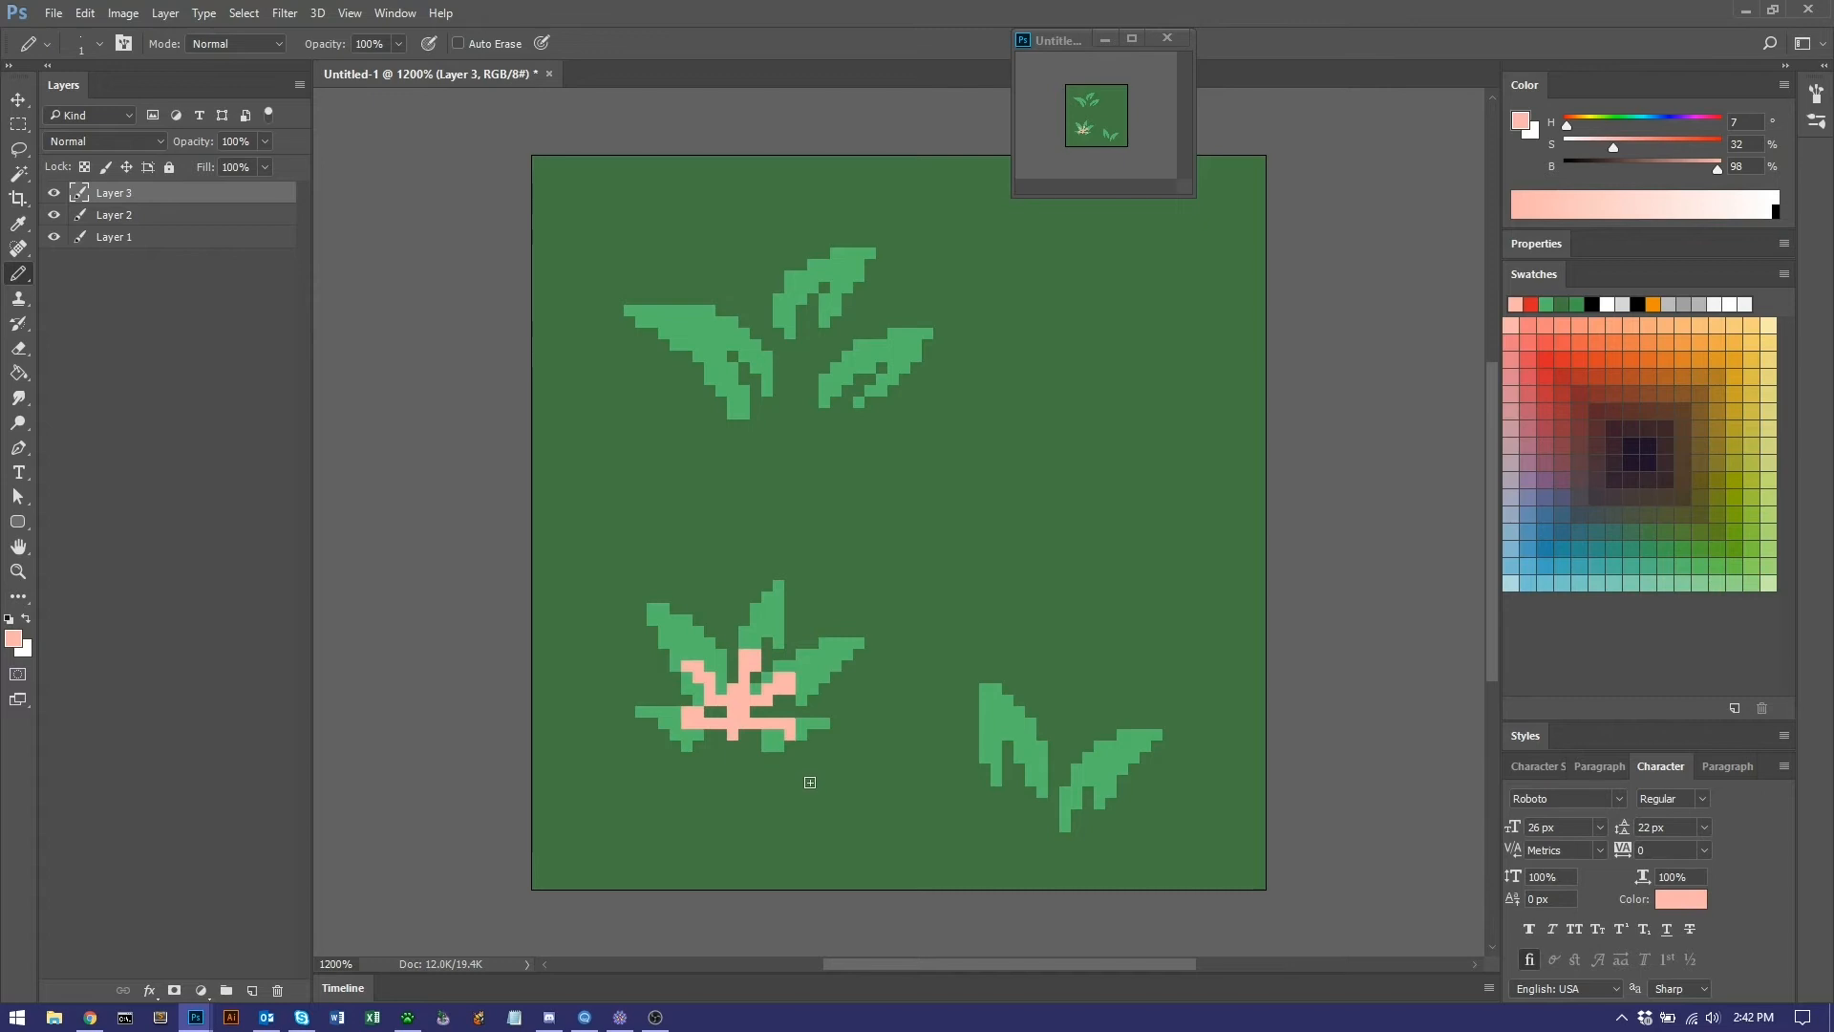
{"action": "key", "text": "ctrl+alt+z"}
{"action": "key", "text": "ctrl+alt+z"}
{"action": "key", "text": "ctrl+alt+z"}
{"action": "key", "text": "ctrl+alt+z"}
{"action": "left_click_drag", "start_coordinate": [733, 736], "coordinate": [733, 729]}
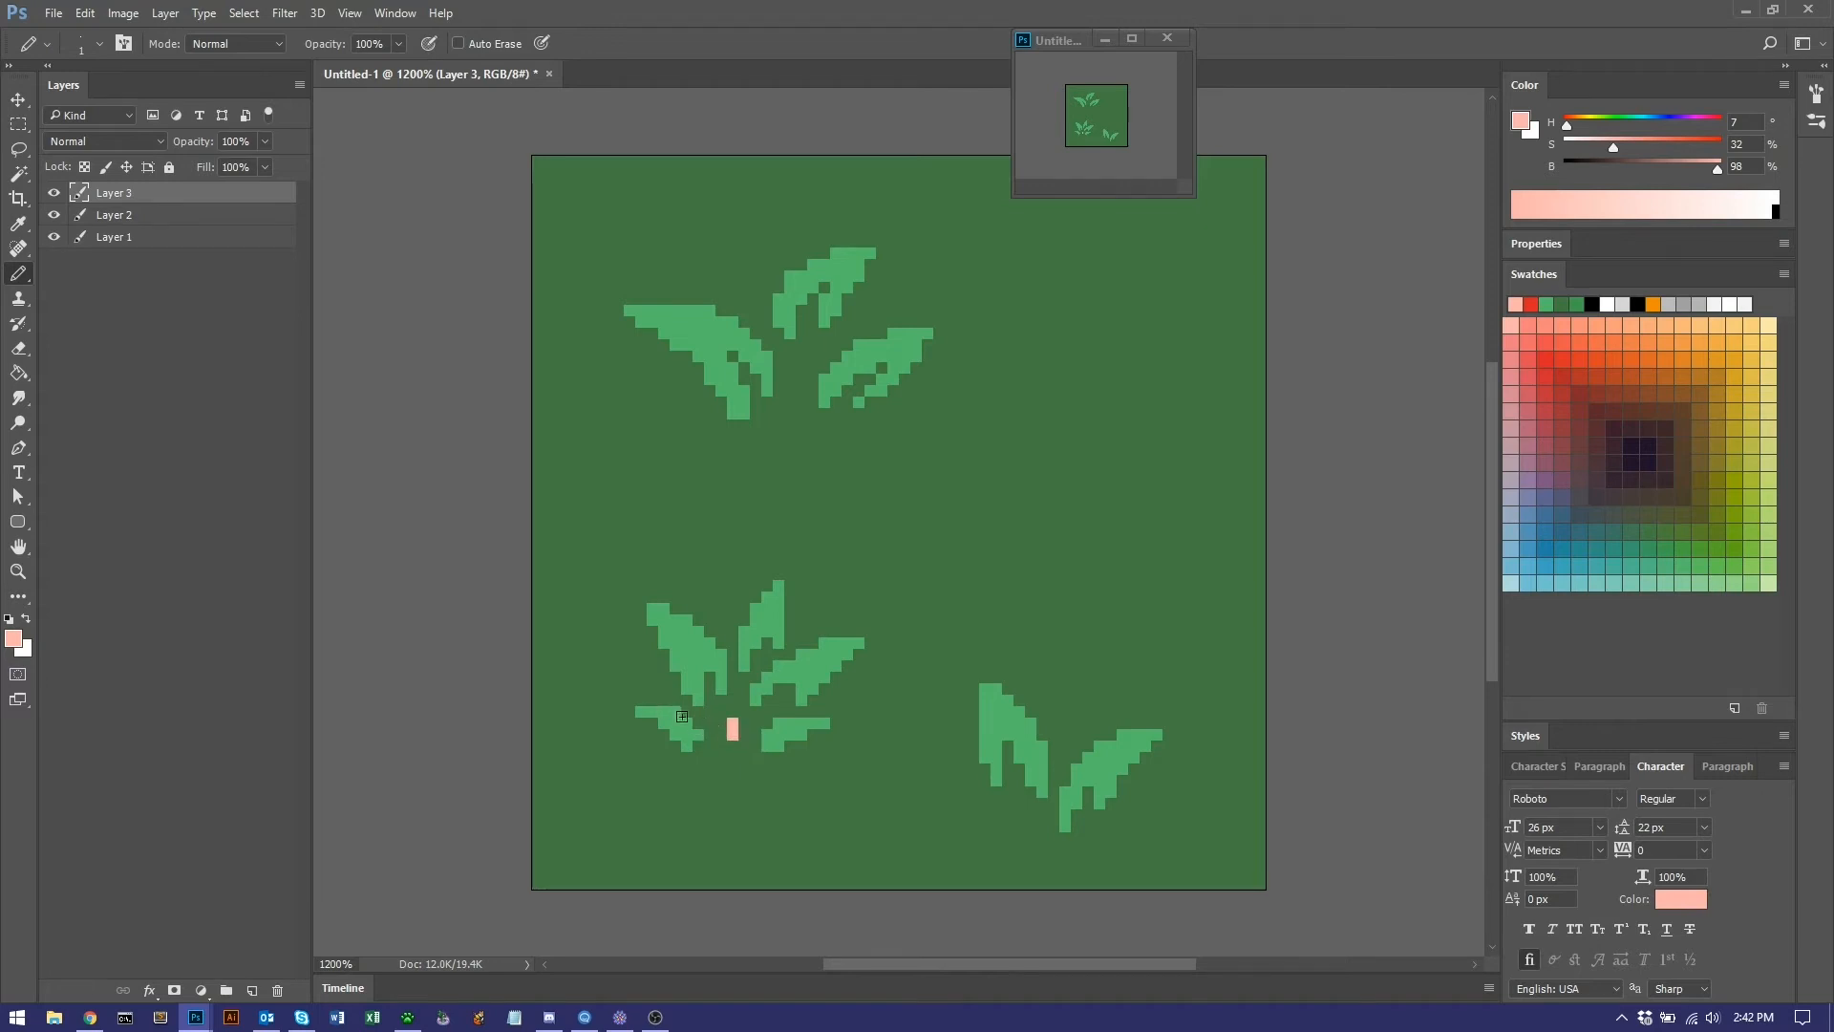
{"action": "key", "text": "ctrl+alt+z"}
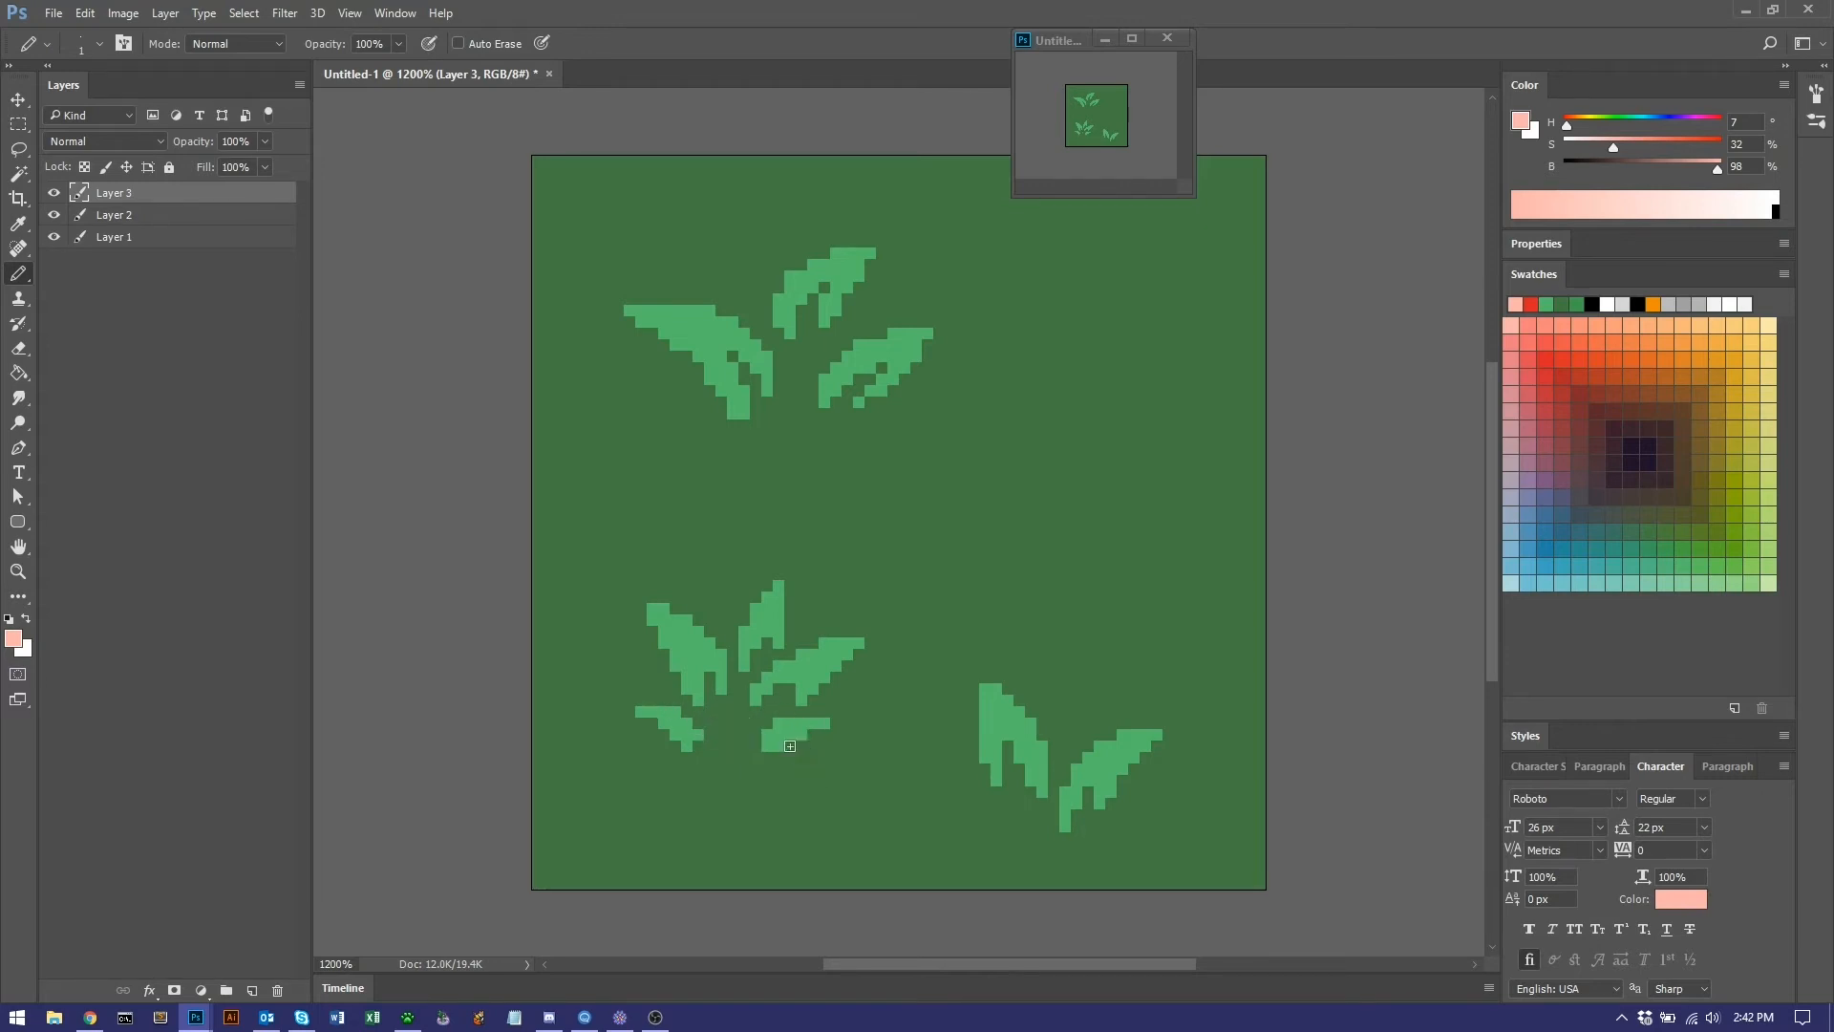
Resample the light leaf green and extend the lower left cluster's small left leaf to join the leaf above it.
{"action": "left_click", "coordinate": [666, 726], "text": "alt"}
{"action": "left_click_drag", "start_coordinate": [655, 722], "coordinate": [705, 716]}
{"action": "key", "text": "e"}
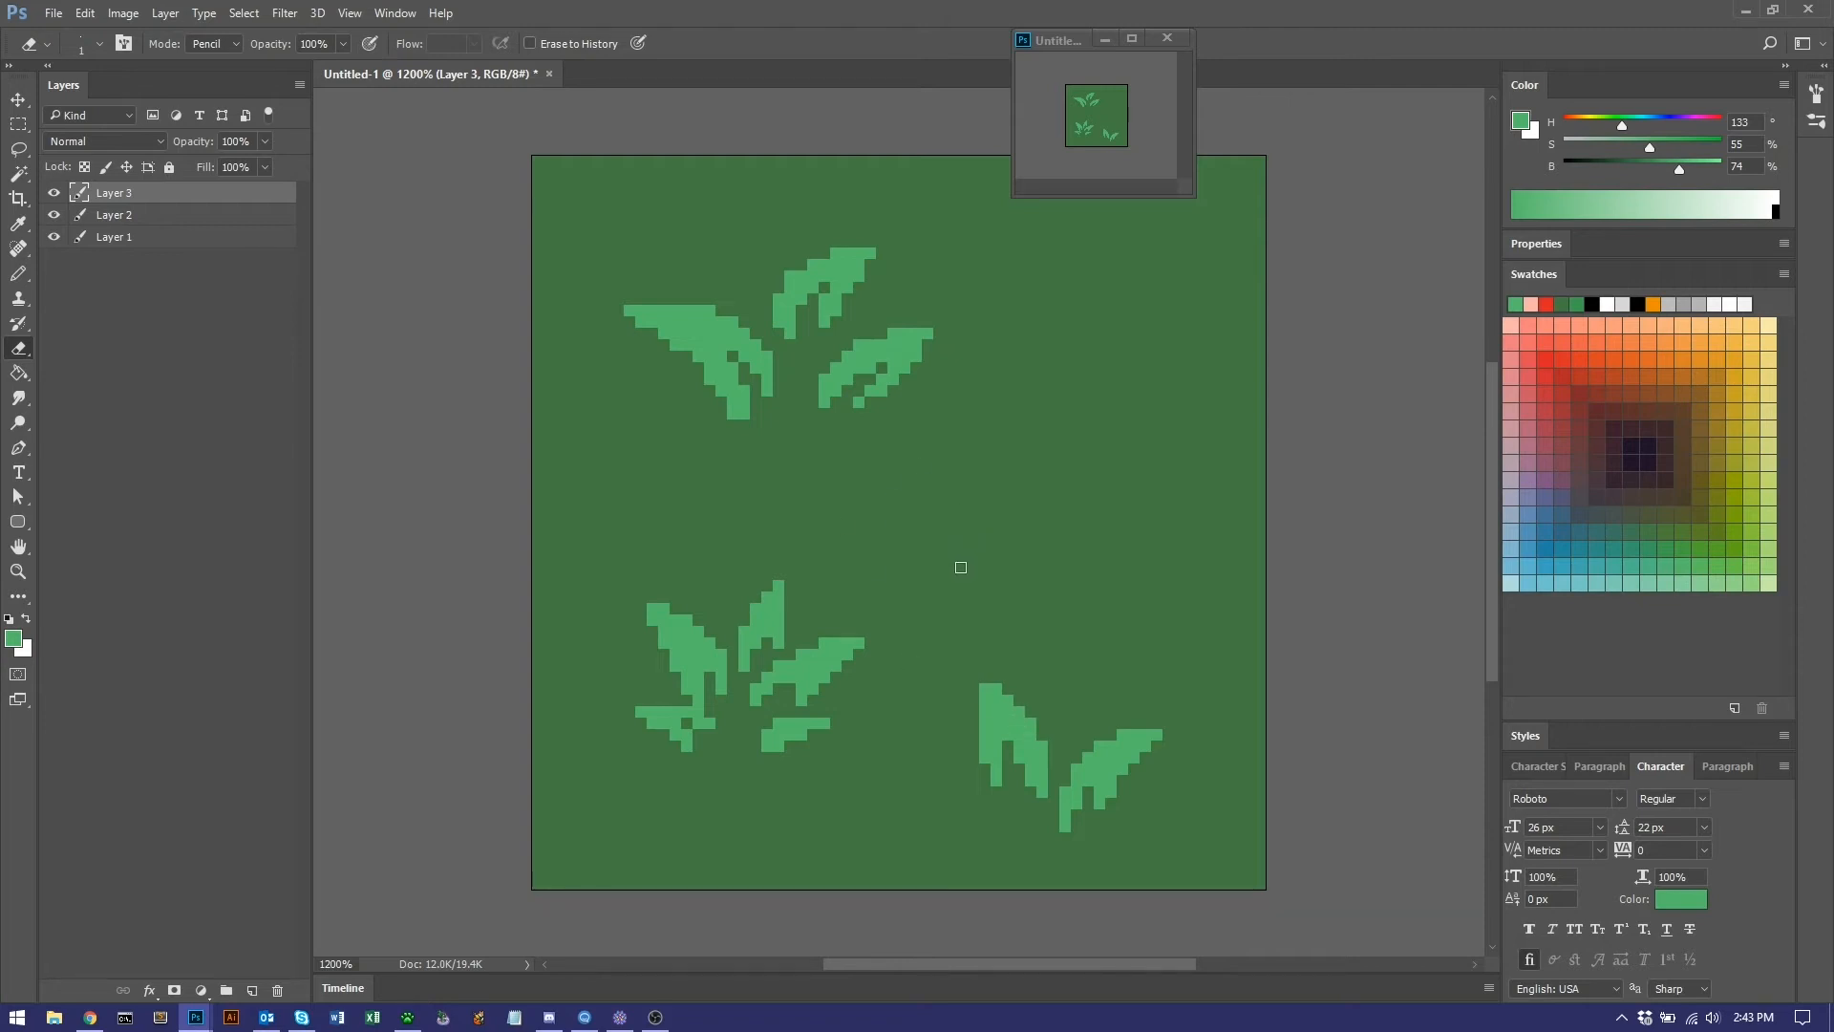
Create a new layer, paint a tiny light green leaf on it, and move it up and right into the empty right side.
{"action": "key", "text": "b"}
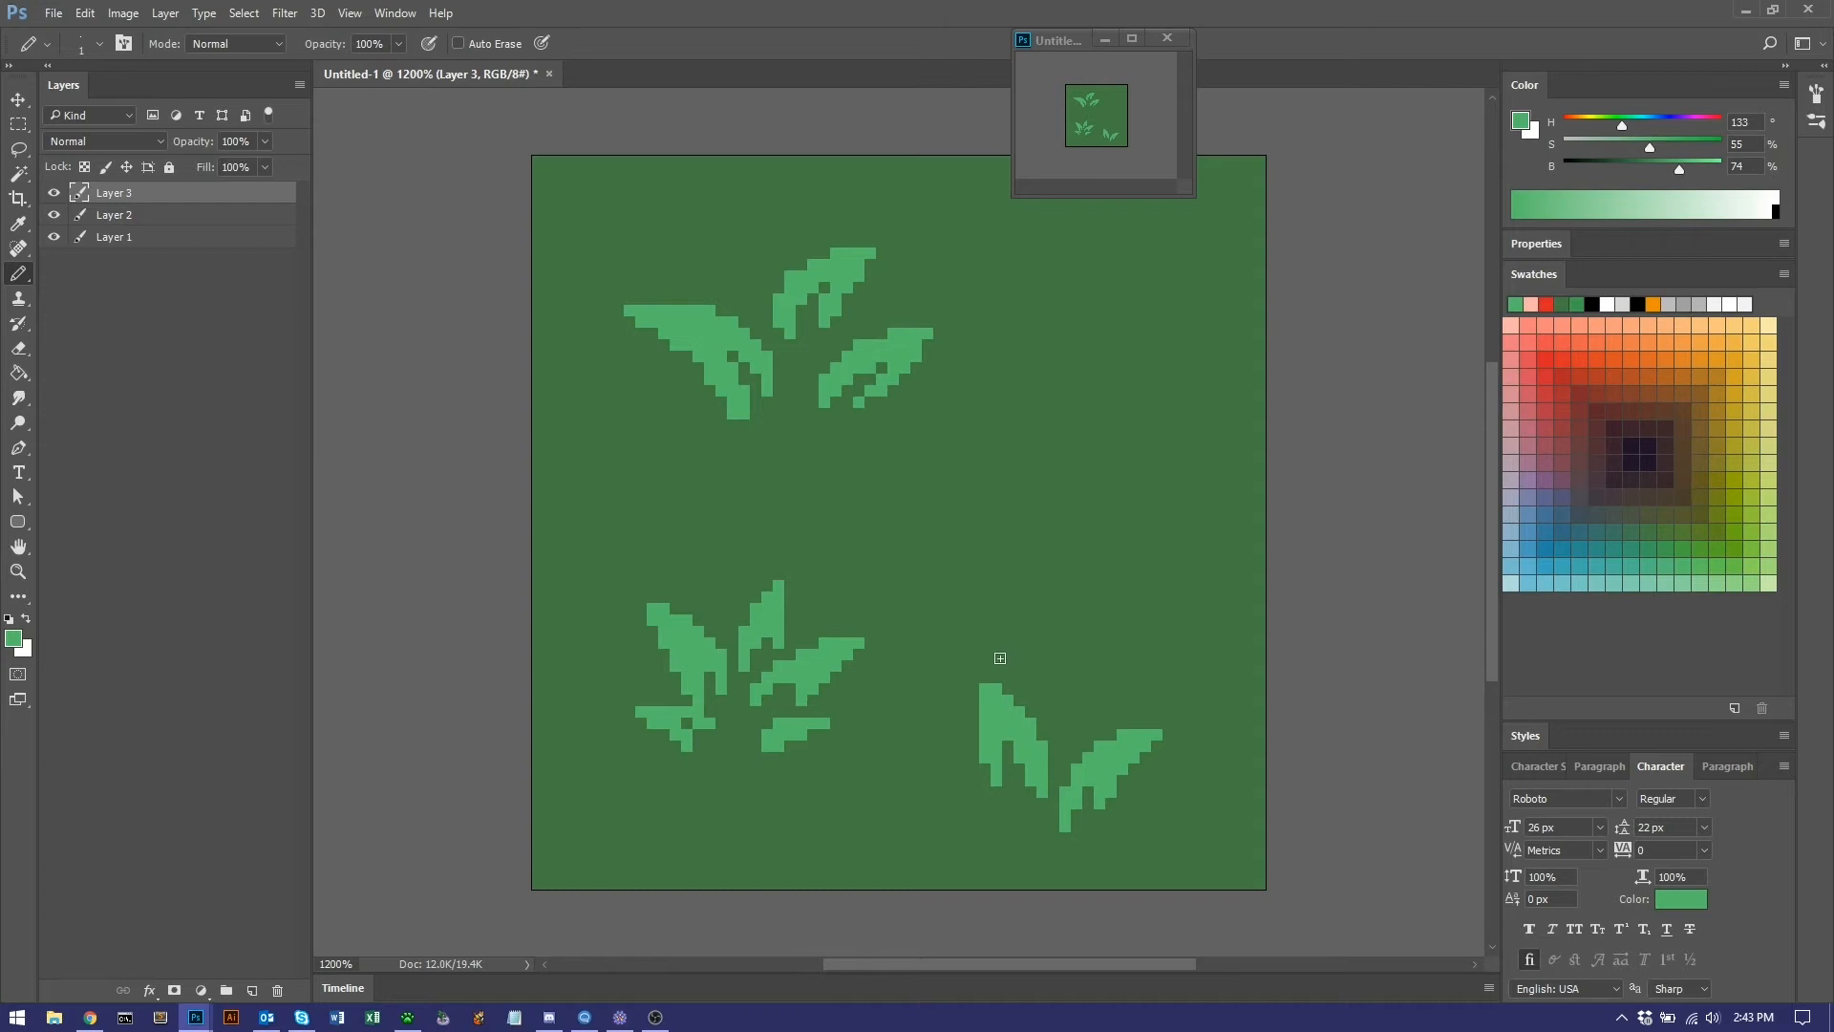
{"action": "key", "text": "ctrl+shift+alt+n"}
{"action": "left_click_drag", "start_coordinate": [972, 576], "coordinate": [972, 552]}
{"action": "left_click", "coordinate": [991, 564]}
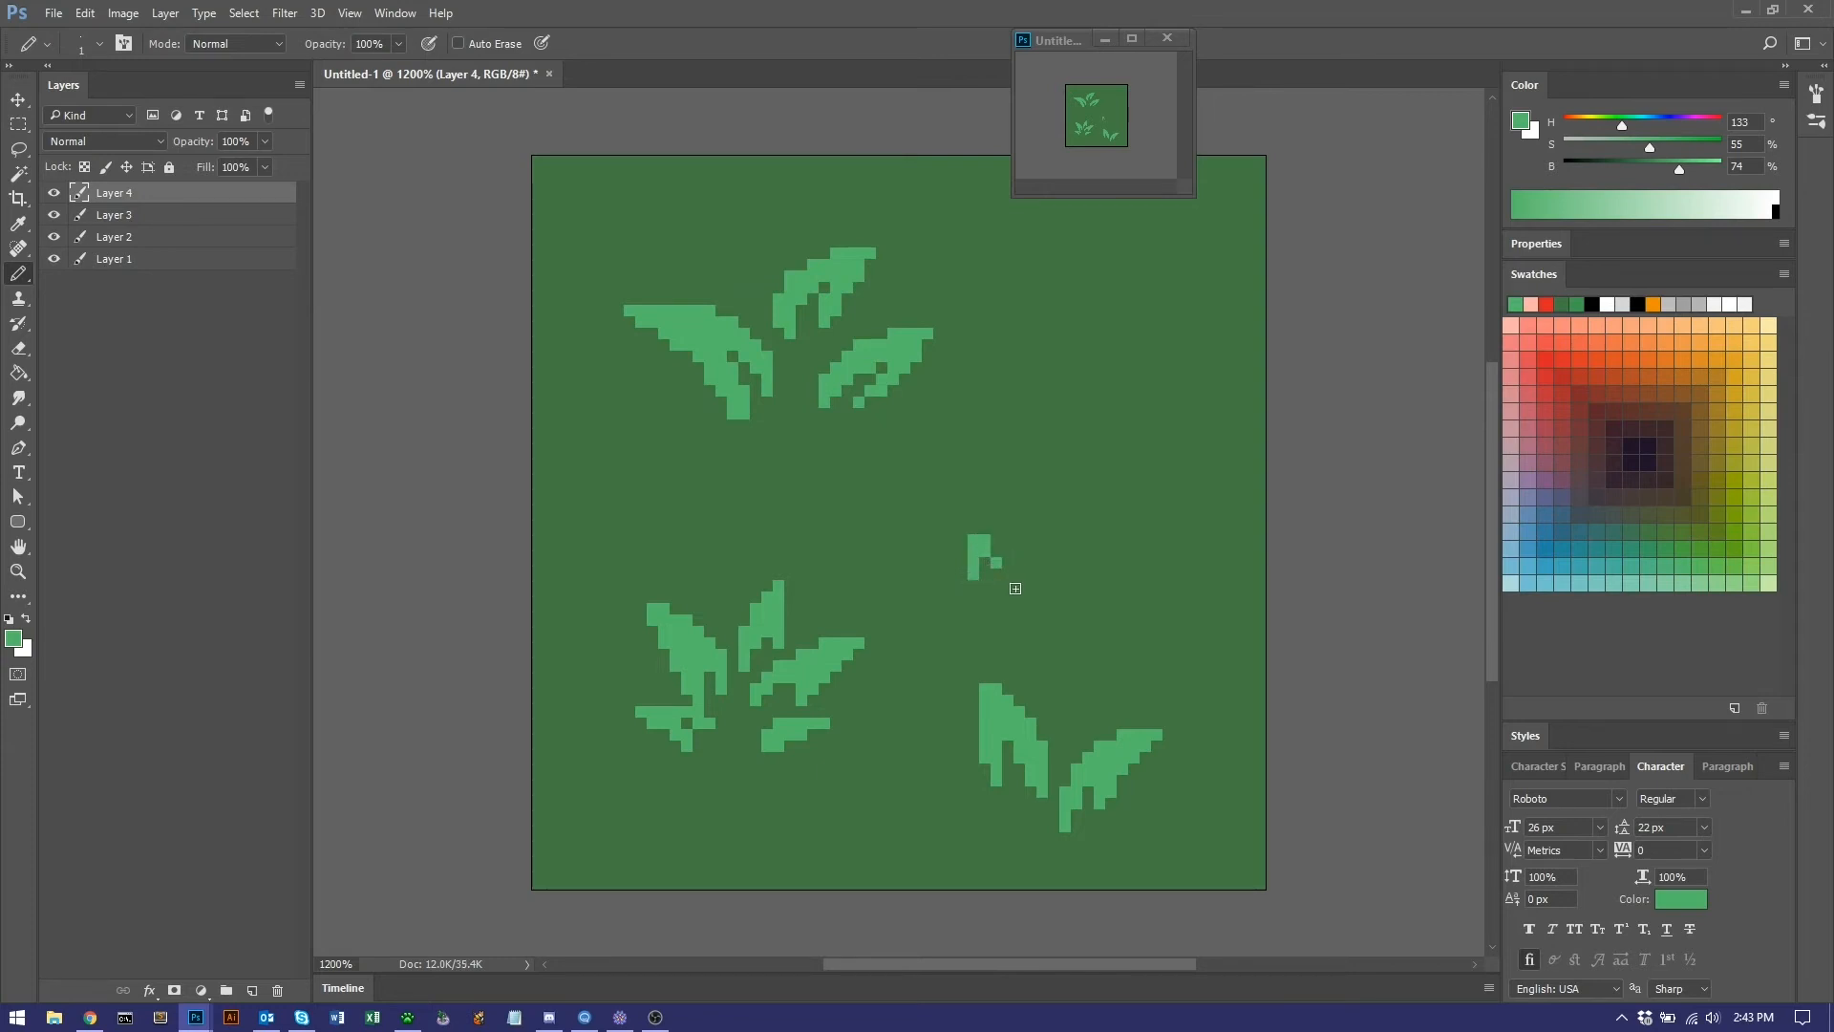
{"action": "key", "text": "v"}
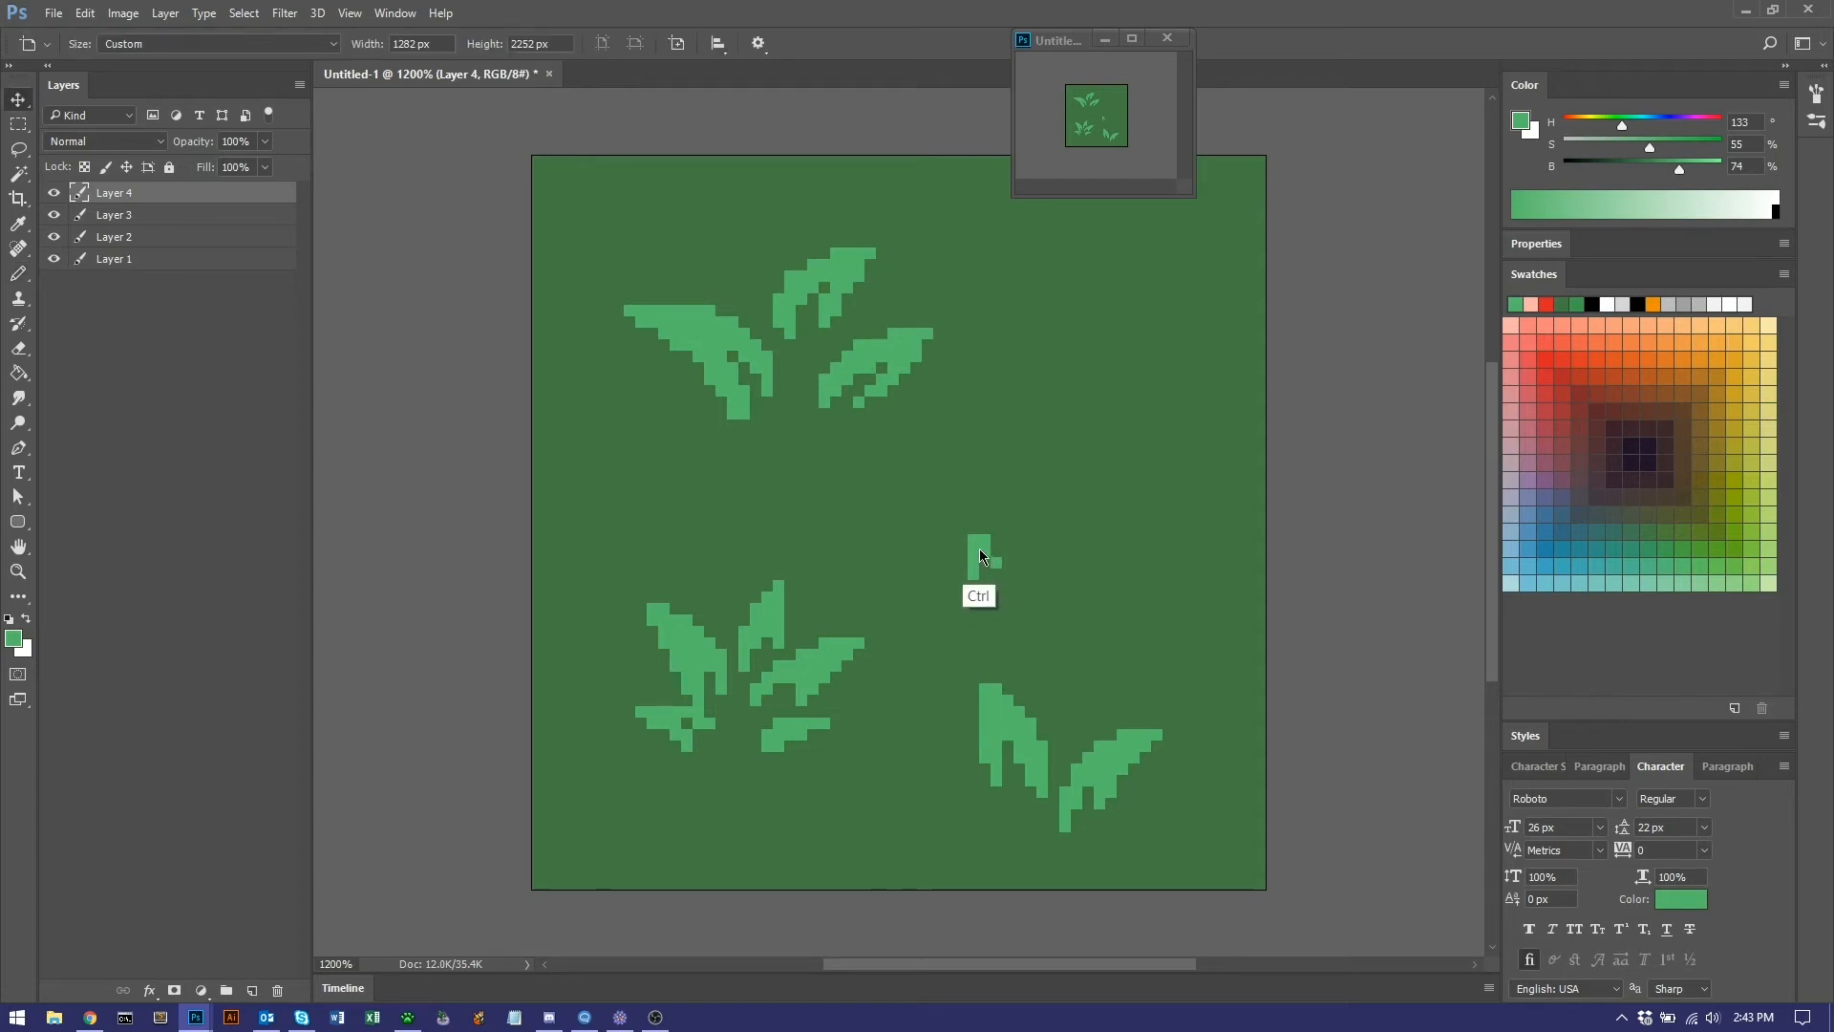
{"action": "left_click_drag", "start_coordinate": [980, 547], "coordinate": [1037, 478]}
Paint two more tiny leaves on Layer 4, to the right of and below left of the first tiny leaf.
{"action": "key", "text": "b"}
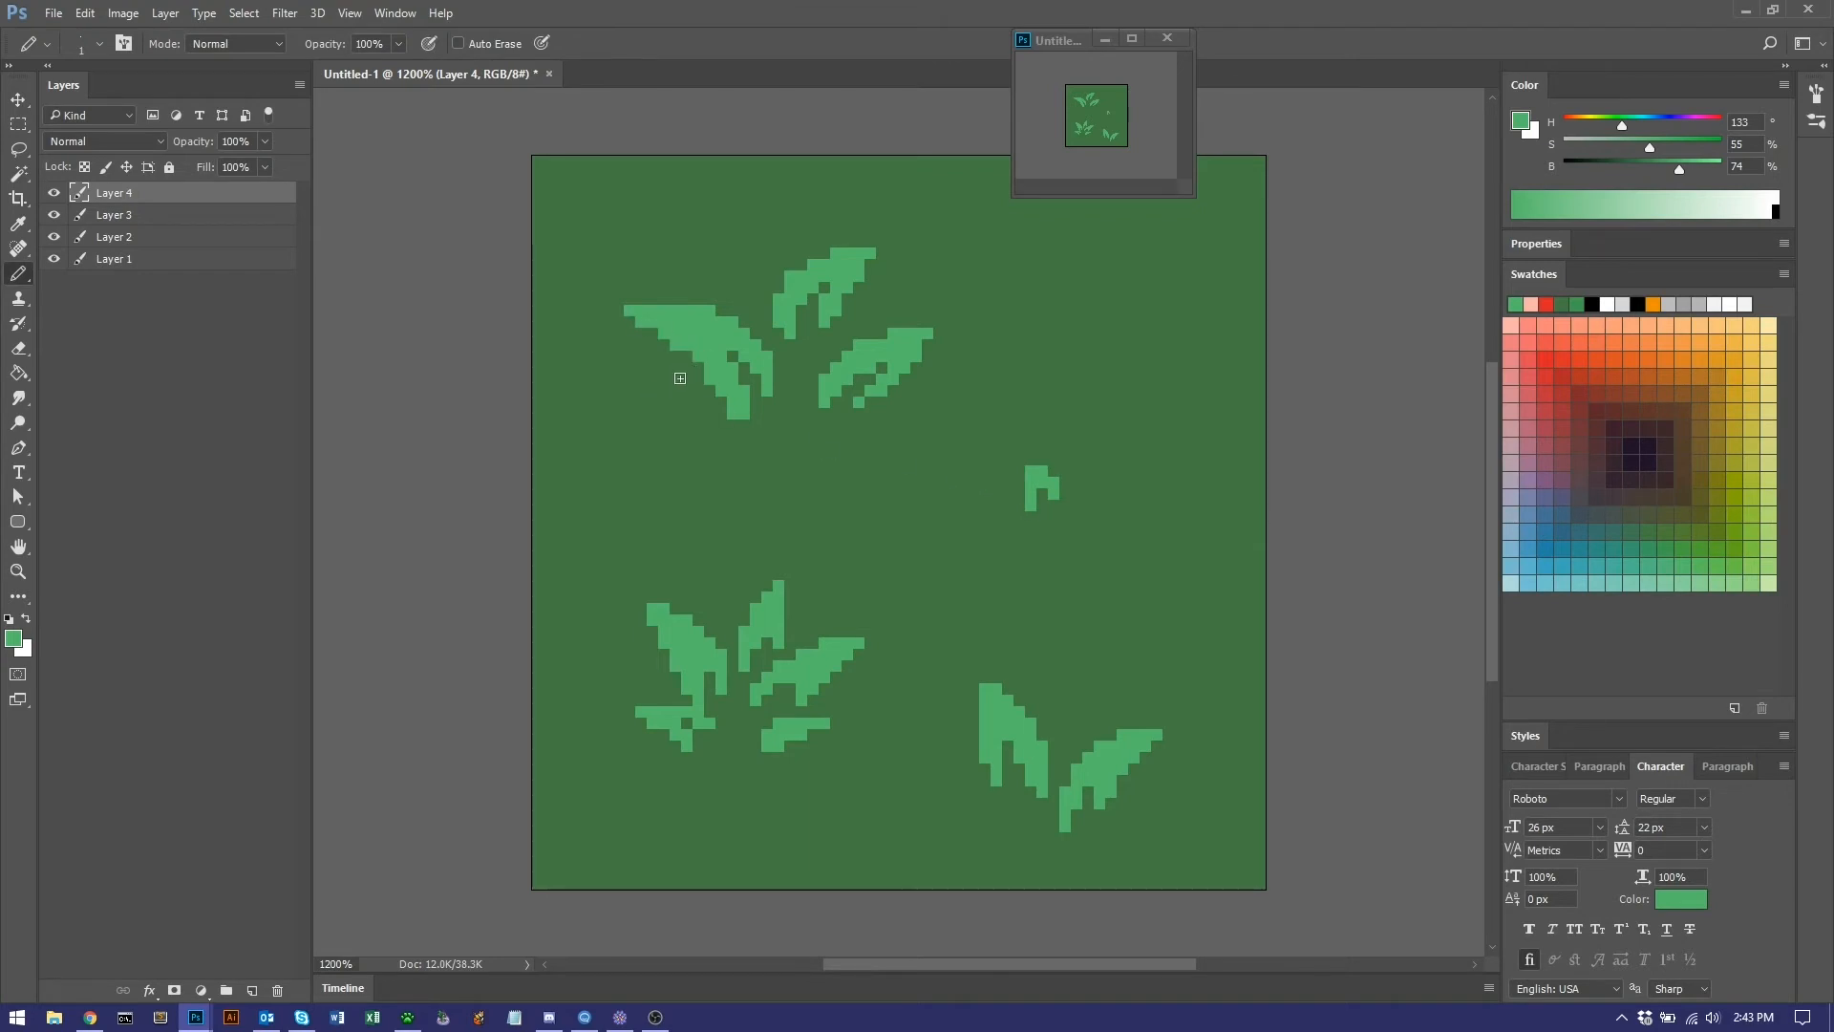
{"action": "mouse_move", "coordinate": [1065, 516]}
{"action": "left_mouse_down"}
{"action": "mouse_move", "coordinate": [1101, 514]}
{"action": "mouse_move", "coordinate": [1088, 530]}
{"action": "left_mouse_up"}
{"action": "left_click_drag", "start_coordinate": [1034, 548], "coordinate": [1012, 539]}
{"action": "left_click", "coordinate": [1013, 550]}
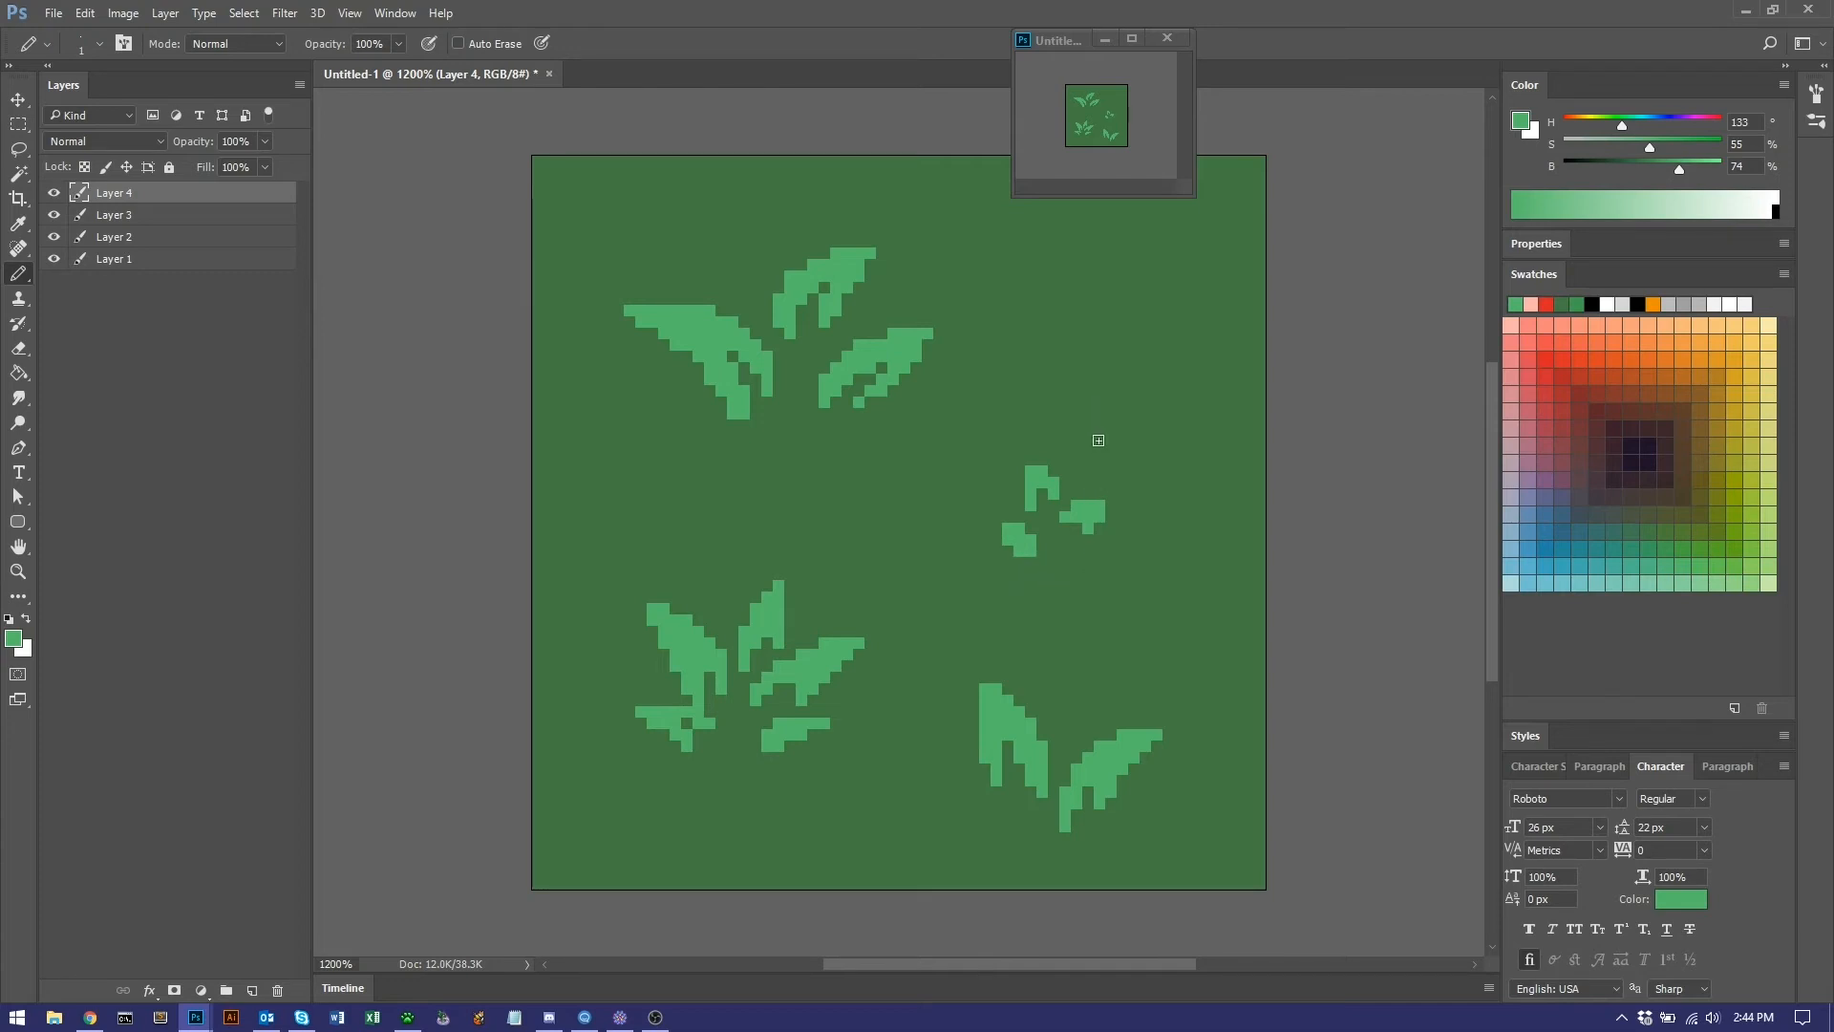
Paint a small leaf fragment above and right of the tiny cluster, and trim the cluster's lower left leaf with the Eraser.
{"action": "left_click_drag", "start_coordinate": [1107, 435], "coordinate": [1111, 413]}
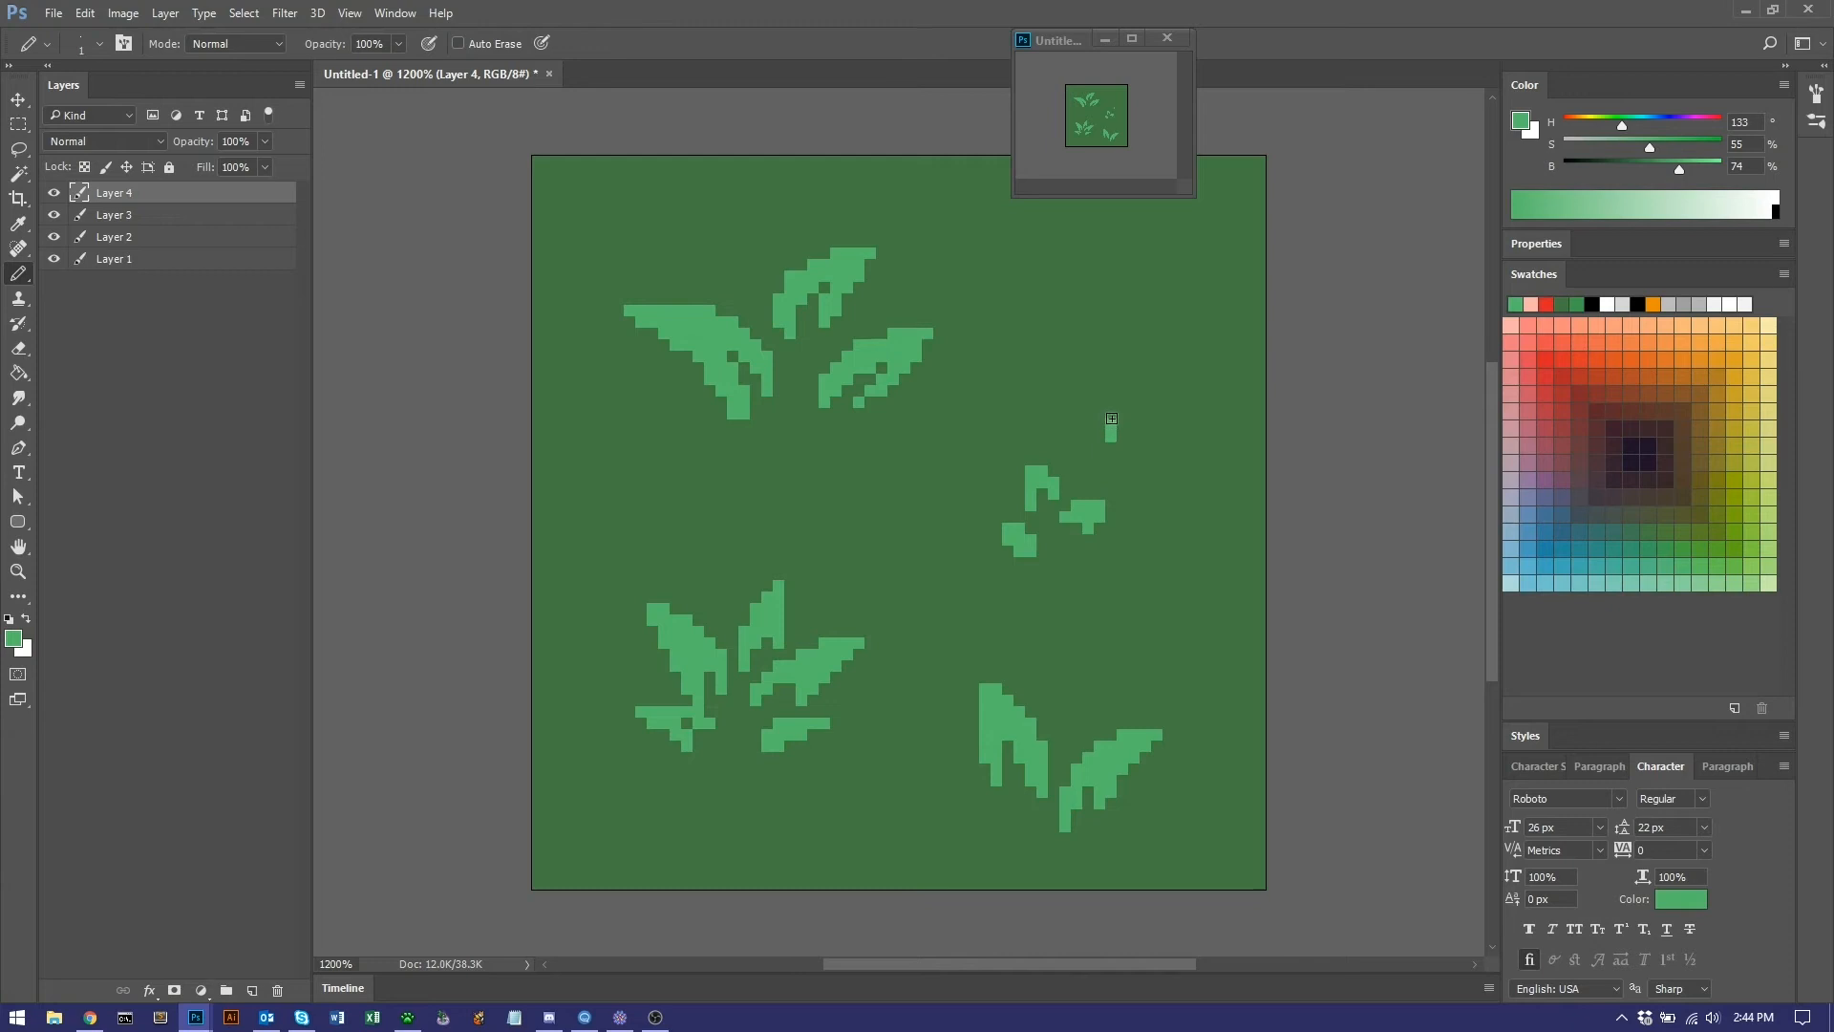
{"action": "left_click_drag", "start_coordinate": [1121, 419], "coordinate": [1130, 436]}
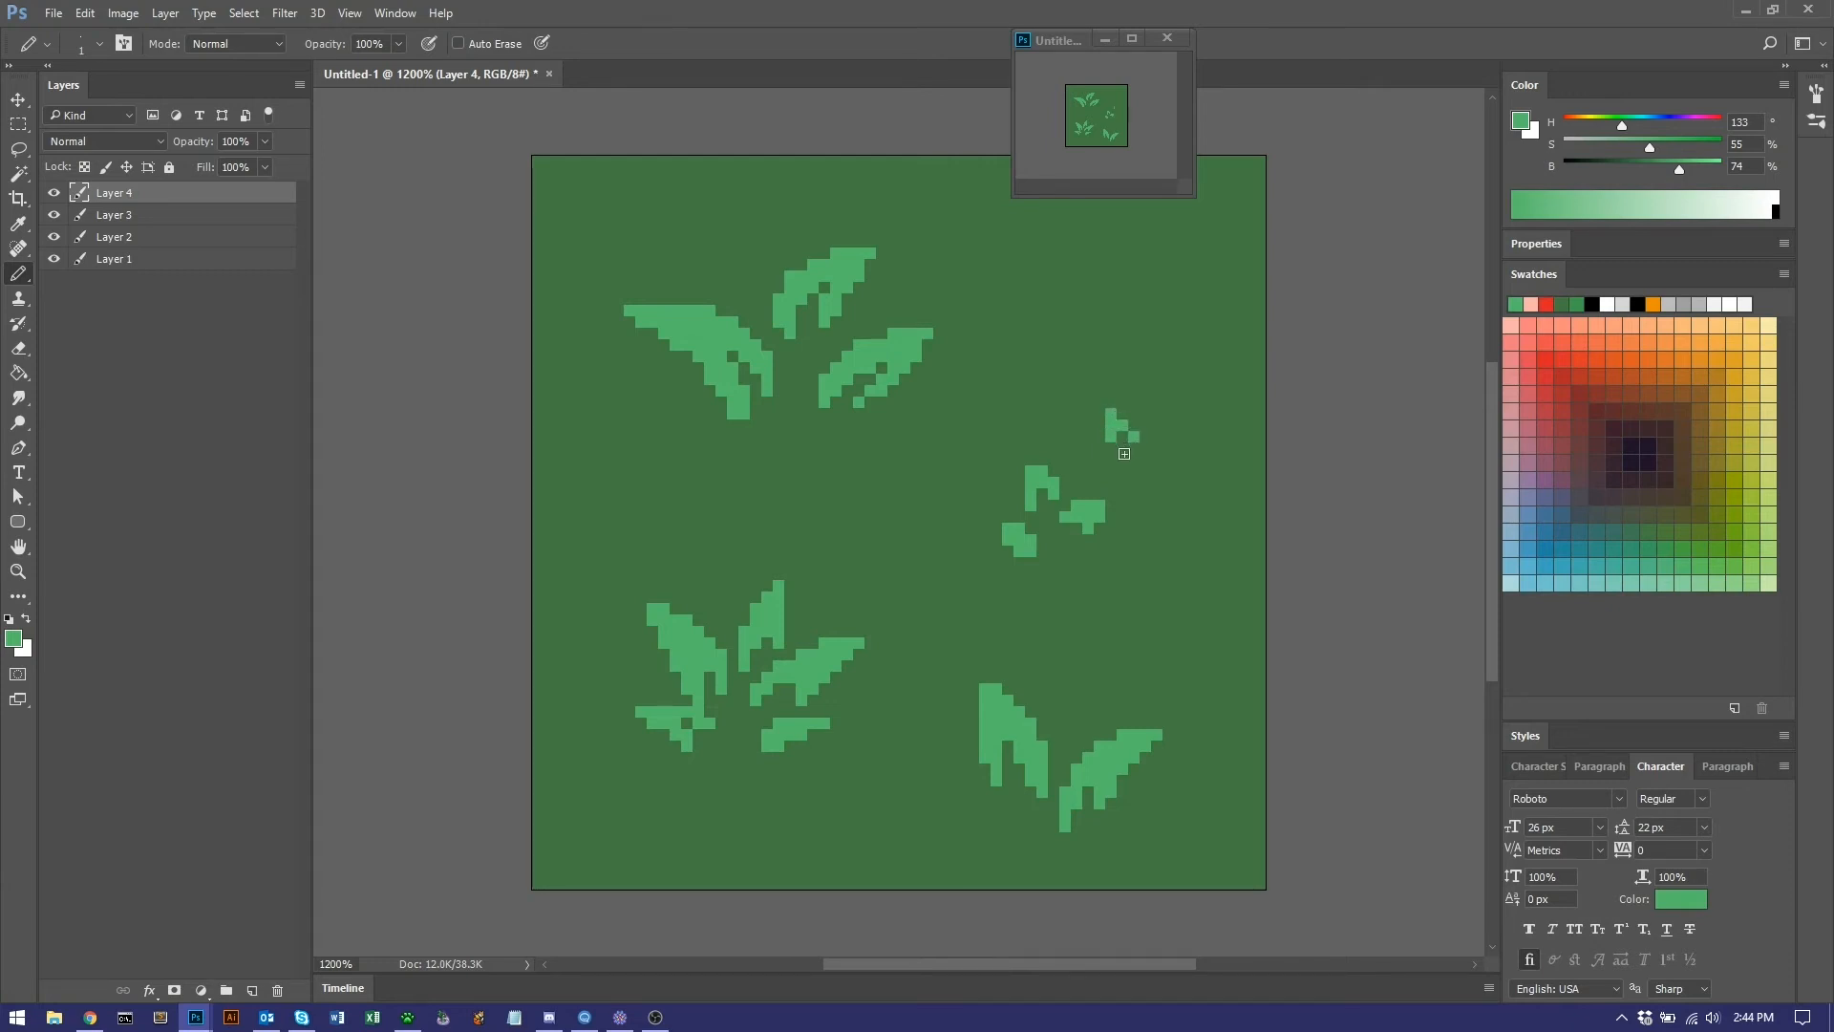
{"action": "key", "text": "e"}
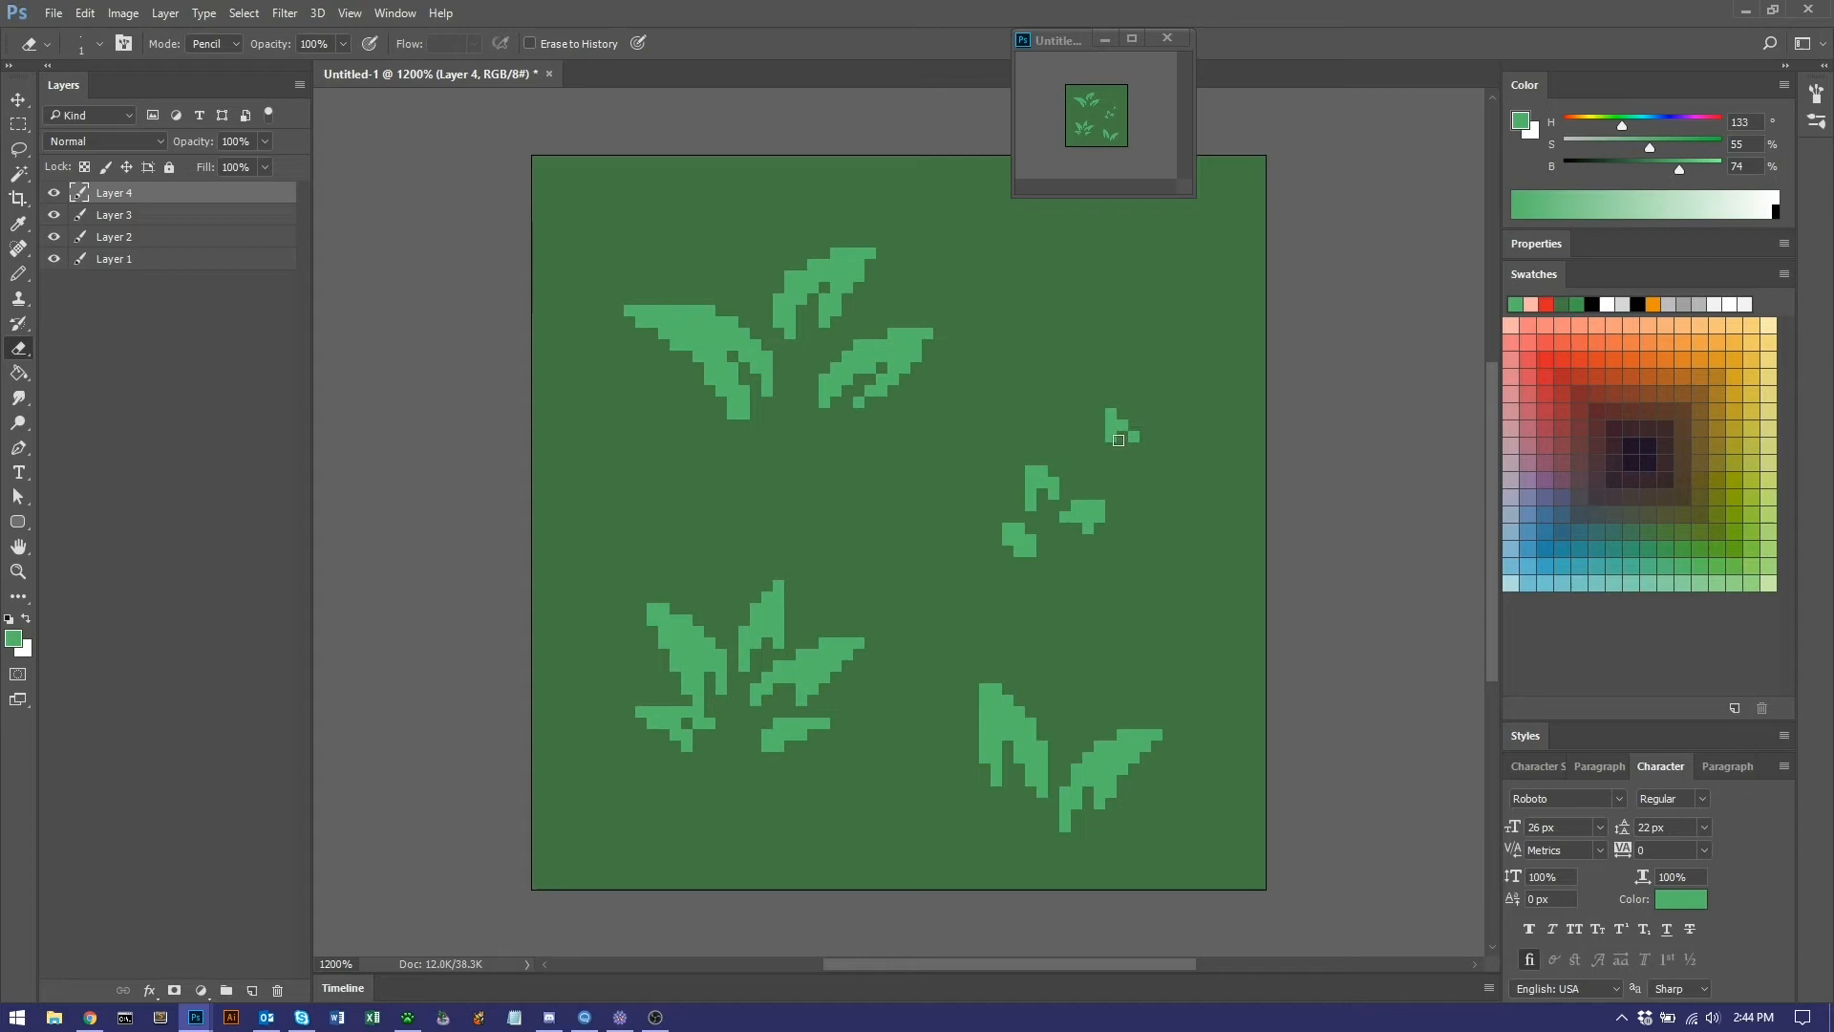
{"action": "key", "text": "b"}
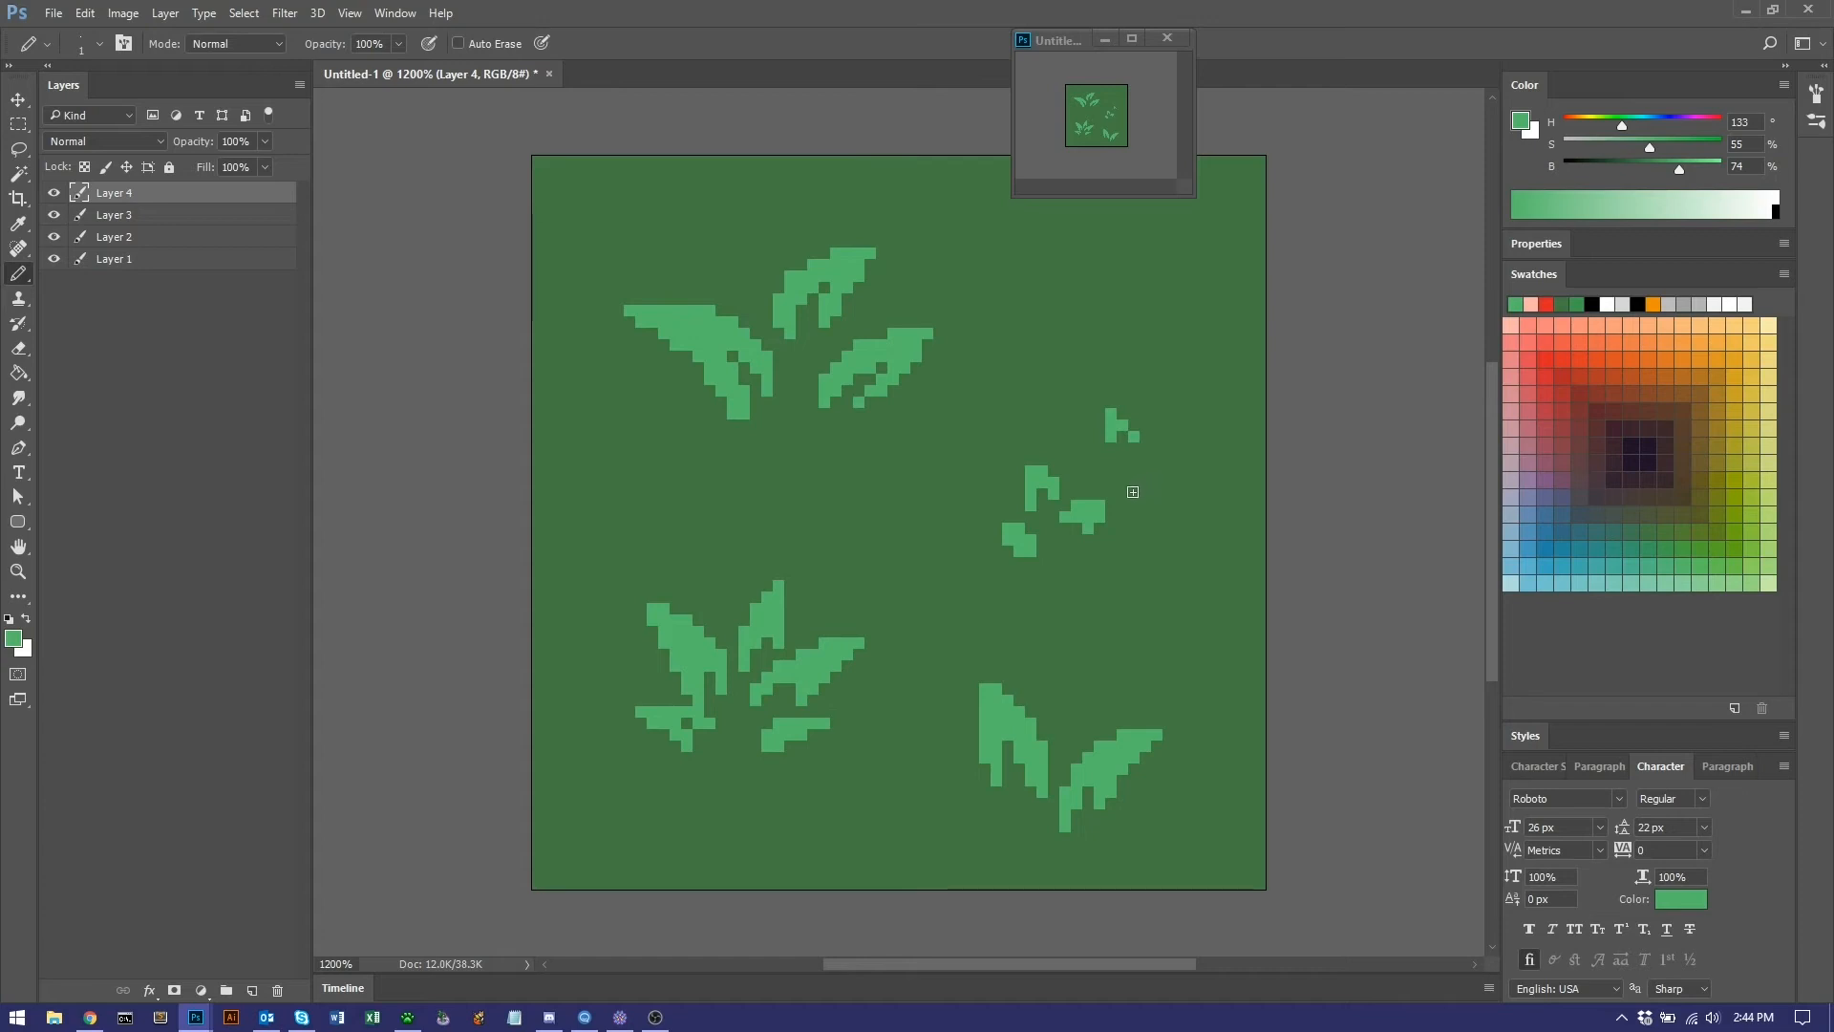
{"action": "key", "text": "e"}
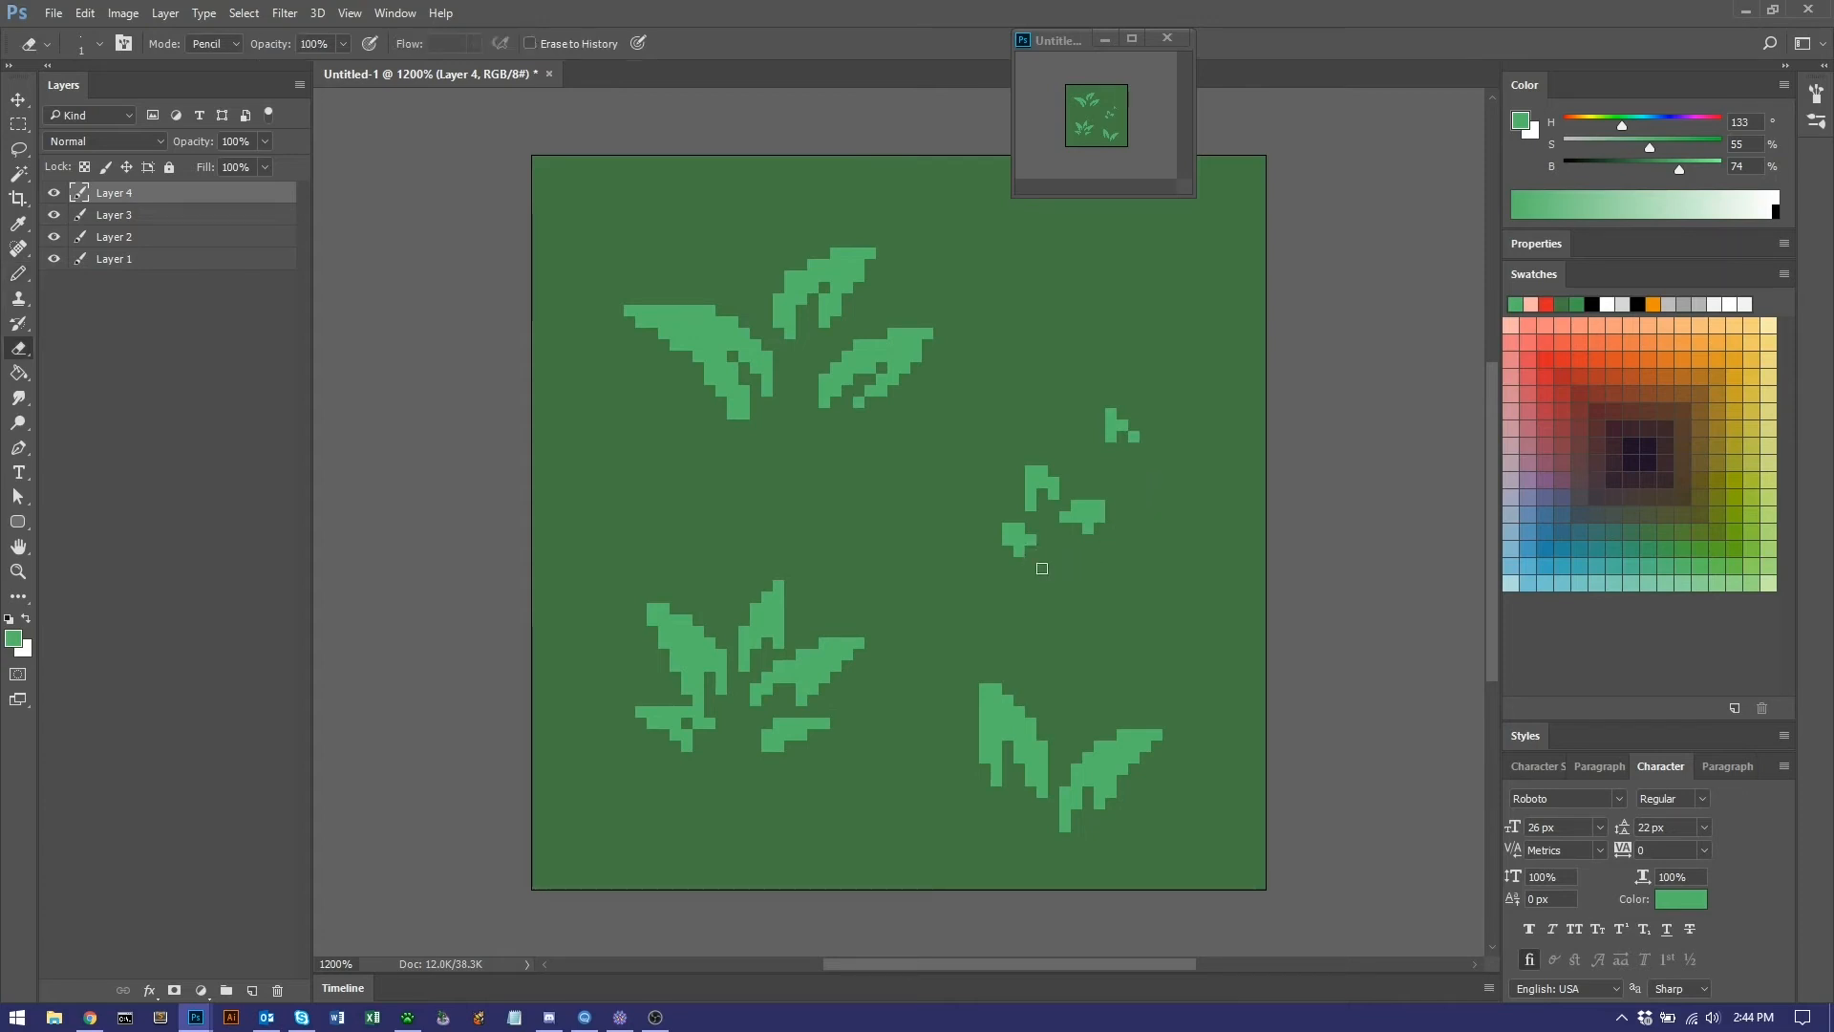
Paint two more tiny three-leaf clusters on Layer 4, one near the canvas's left edge and one near its centre.
{"action": "key", "text": "b"}
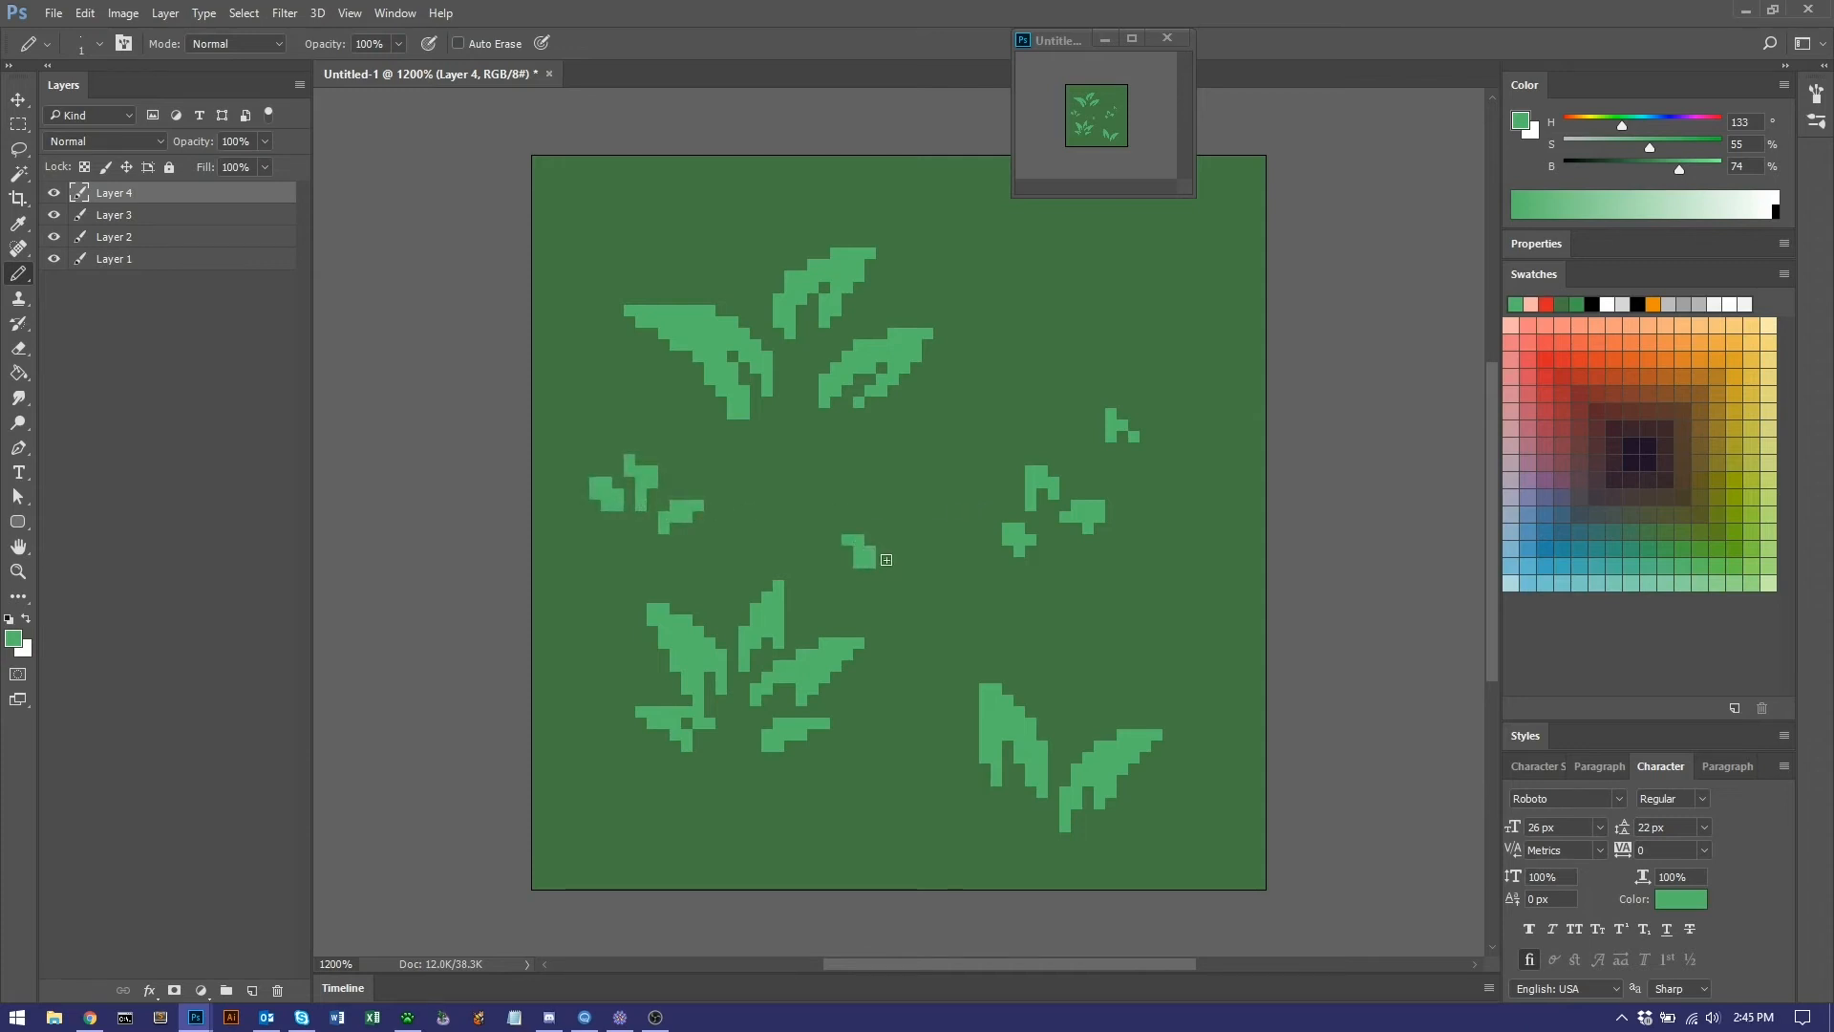
{"action": "left_click_drag", "start_coordinate": [891, 577], "coordinate": [916, 564]}
{"action": "left_click_drag", "start_coordinate": [893, 585], "coordinate": [893, 564]}
Duplicate the tiny-leaf layer twice and place the copies so their clusters fill the top and upper right edge.
{"action": "mouse_move", "coordinate": [847, 585]}
{"action": "left_mouse_down"}
{"action": "mouse_move", "coordinate": [870, 608]}
{"action": "mouse_move", "coordinate": [845, 644]}
{"action": "mouse_move", "coordinate": [840, 497]}
{"action": "mouse_move", "coordinate": [1008, 367]}
{"action": "mouse_move", "coordinate": [1139, 337]}
{"action": "left_mouse_up"}
{"action": "key", "text": "shift+v"}
{"action": "key", "text": "v"}
{"action": "left_click_drag", "start_coordinate": [1017, 351], "coordinate": [577, 346]}
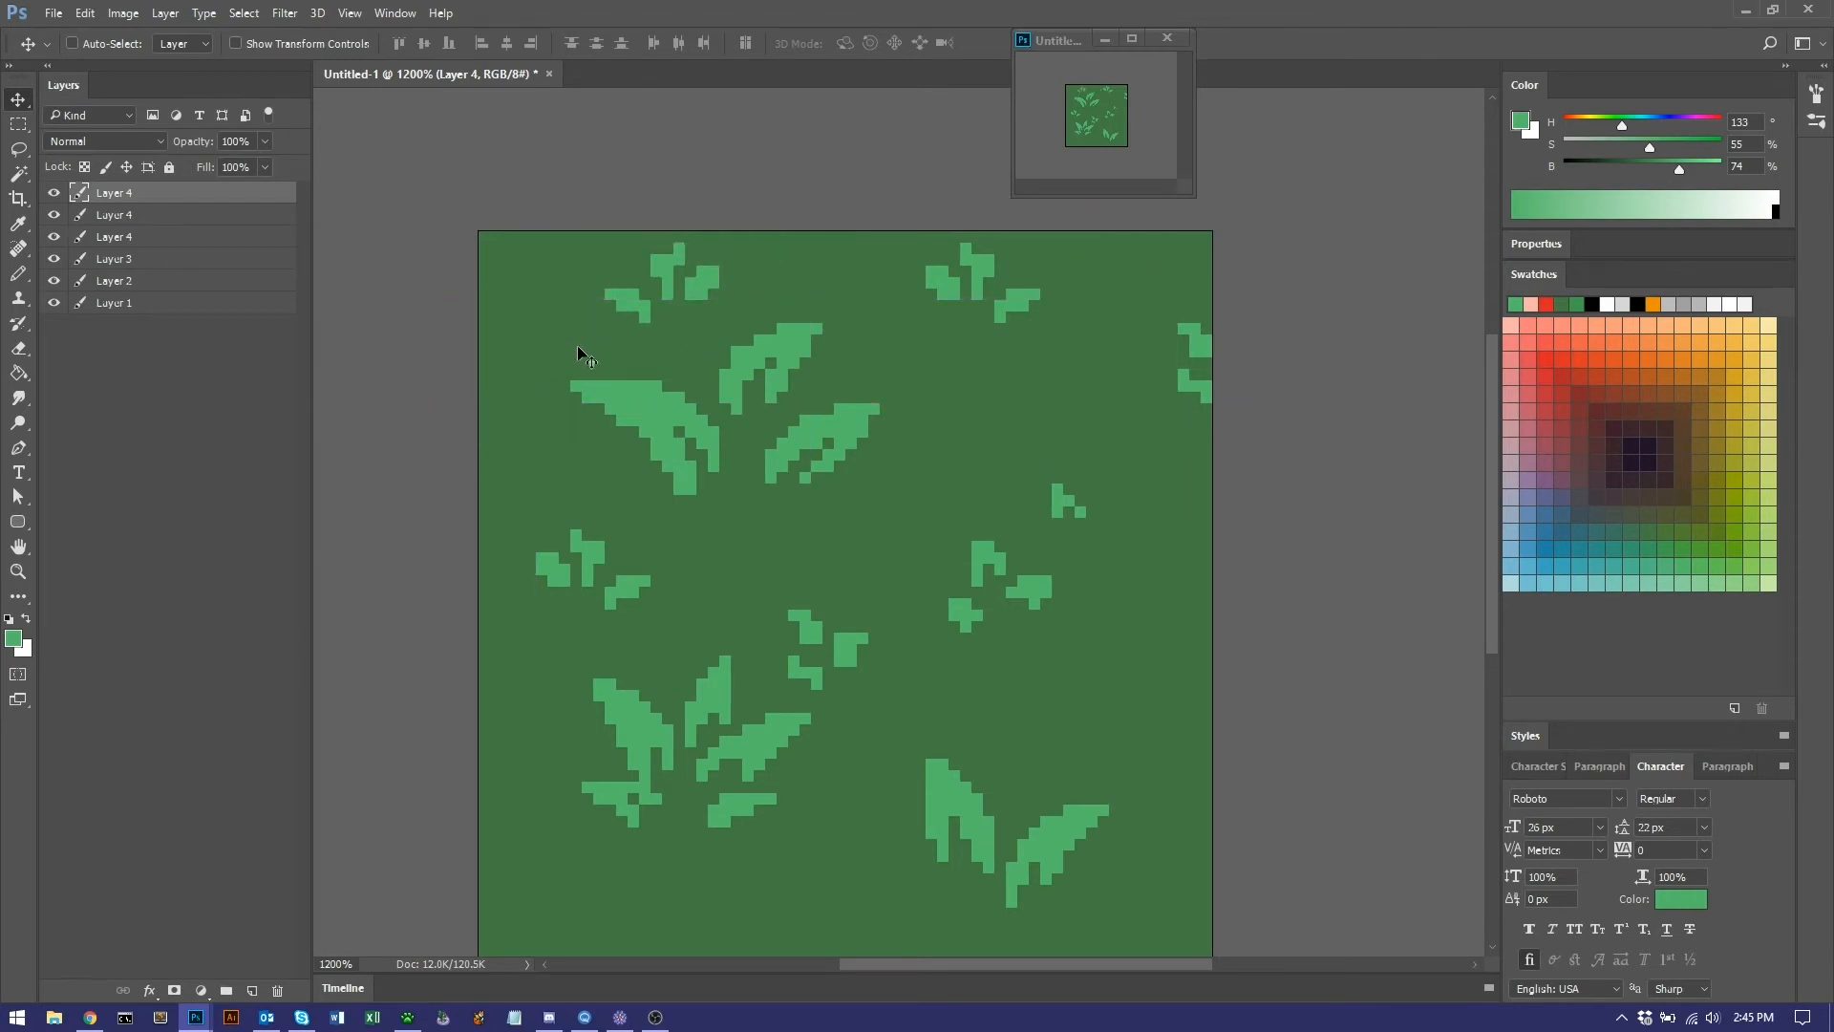
Duplicate the tiny-leaf layer three more times and place the copies in the gaps of the canvas's lower half and lower right corner.
{"action": "scroll", "coordinate": [622, 369], "scroll_direction": "down", "scroll_amount": 3}
{"action": "left_click_drag", "start_coordinate": [707, 179], "coordinate": [1164, 658]}
{"action": "left_click_drag", "start_coordinate": [1103, 571], "coordinate": [753, 658]}
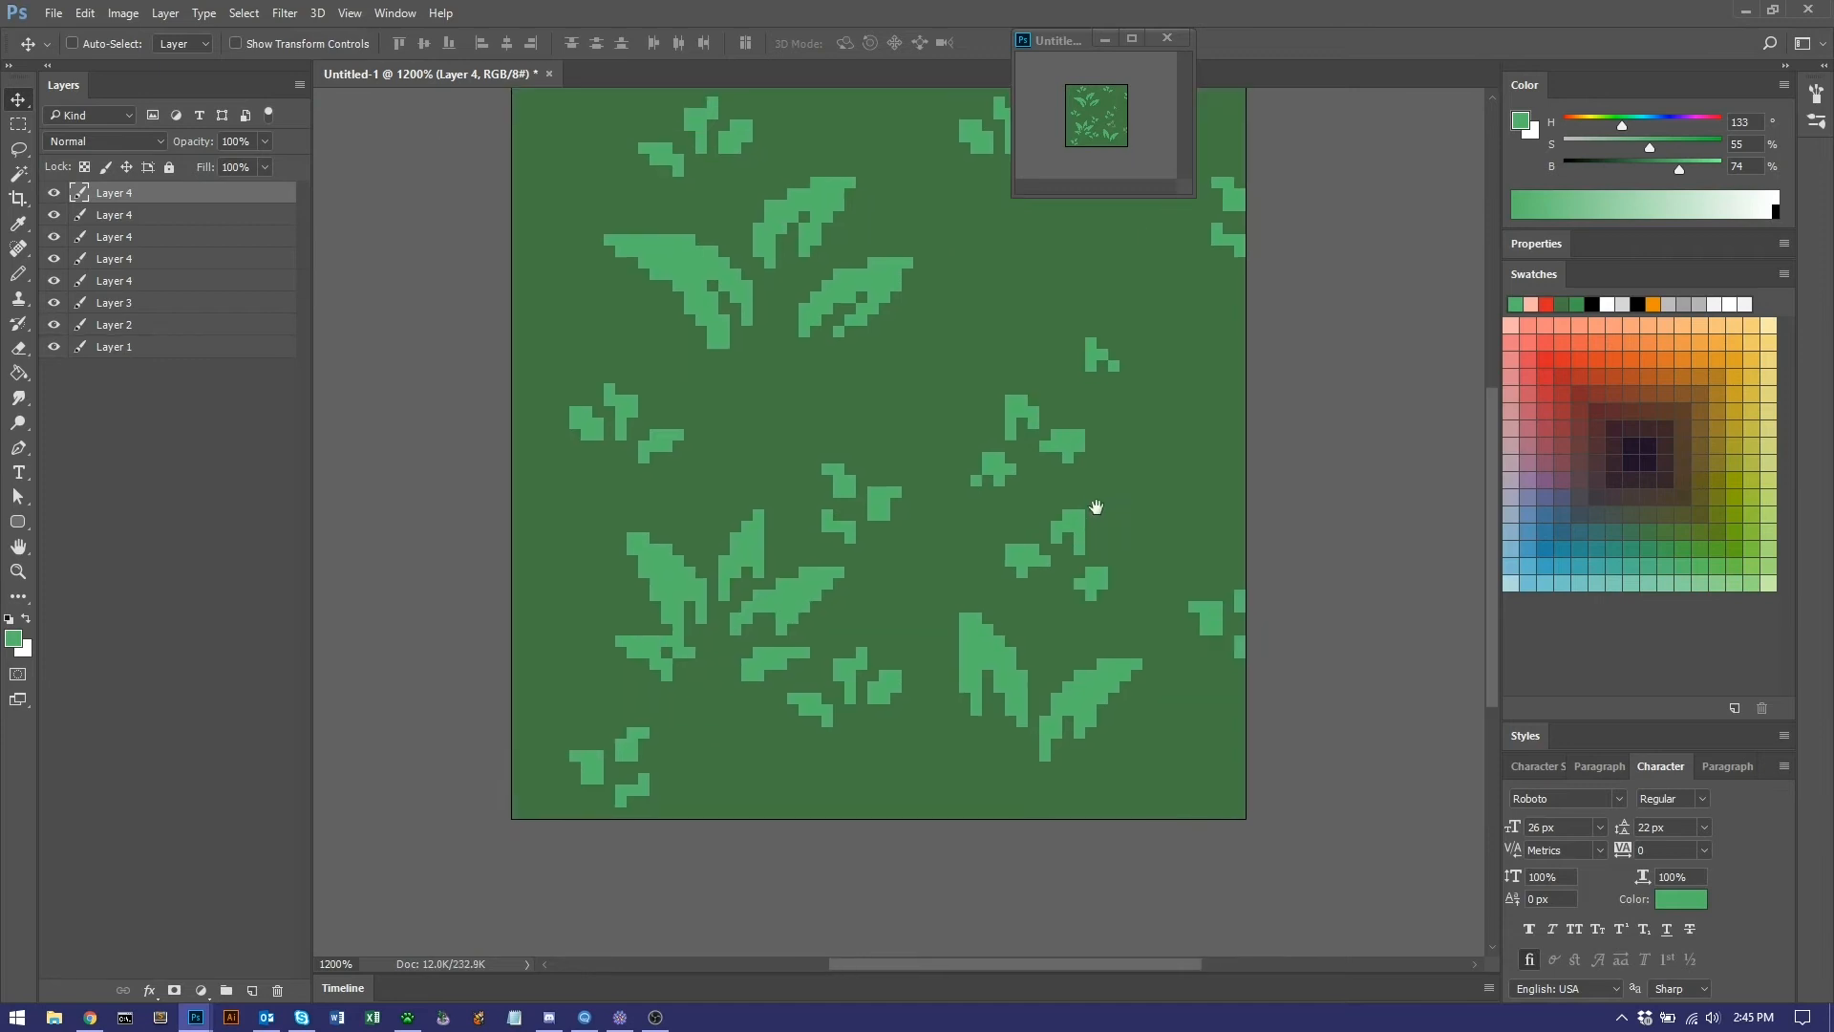
{"action": "left_click_drag", "start_coordinate": [1093, 509], "coordinate": [1182, 672]}
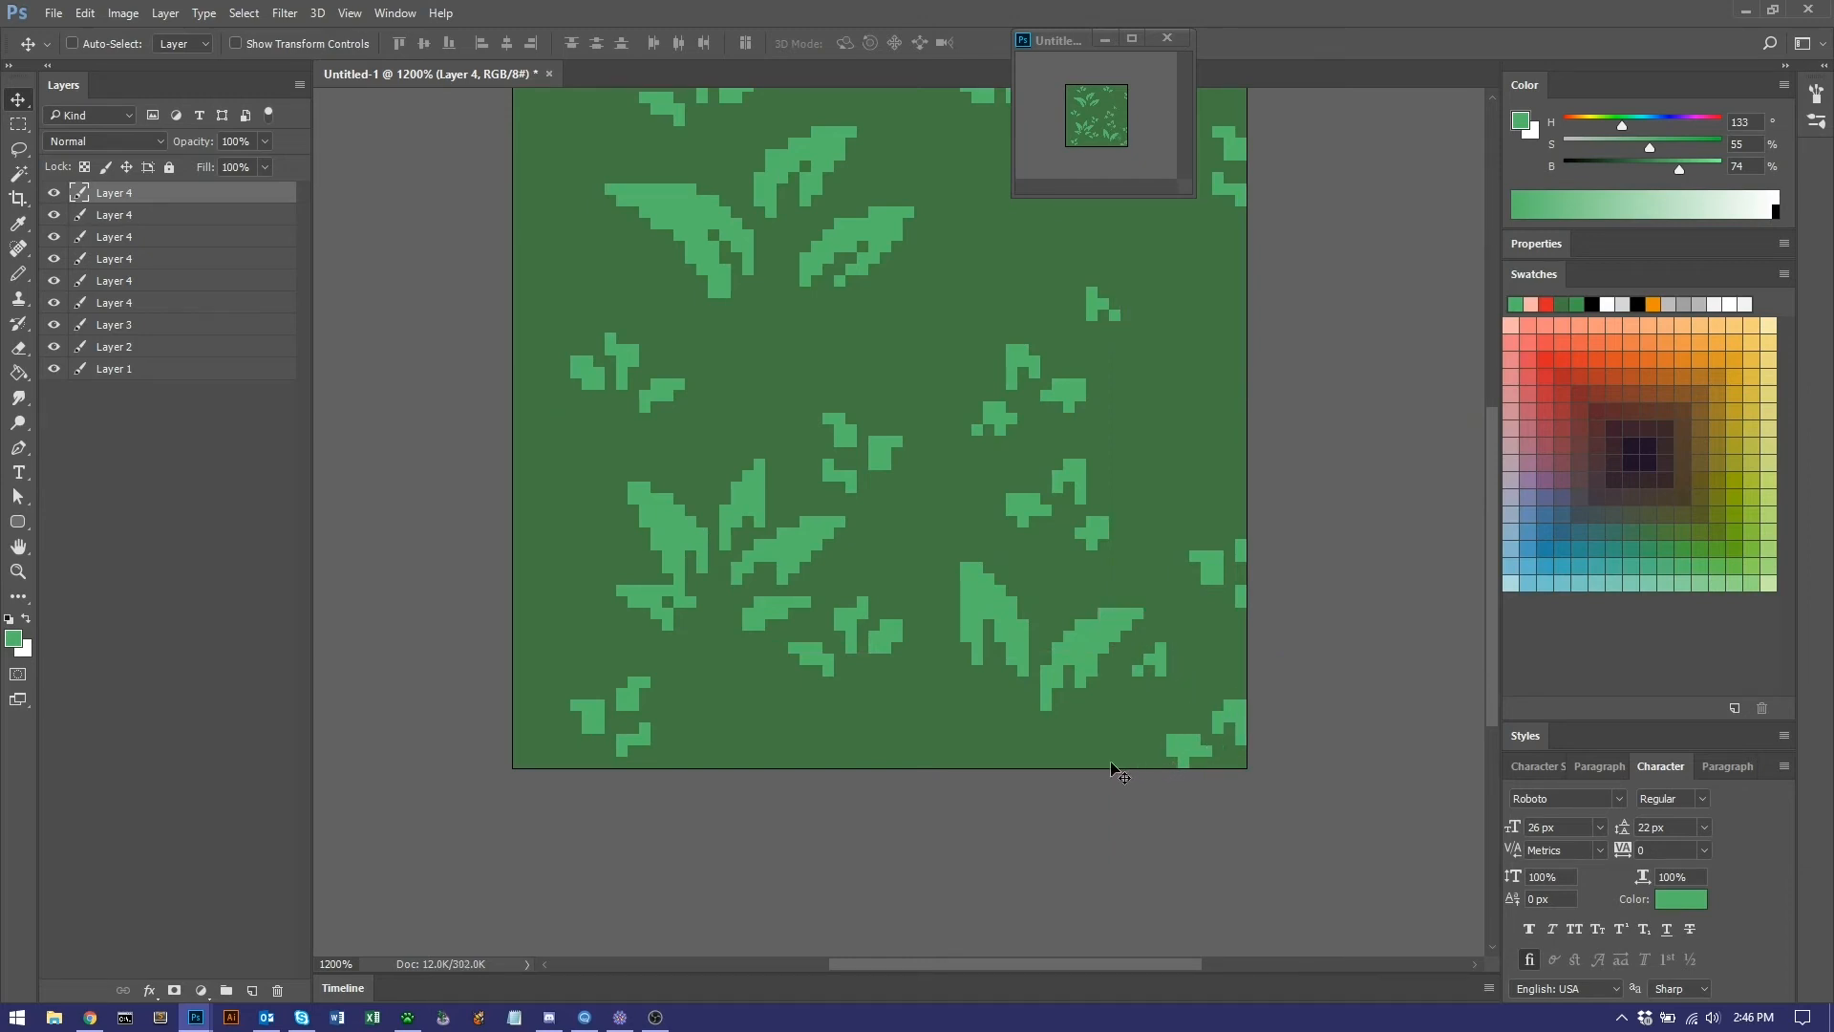
{"action": "left_click_drag", "start_coordinate": [1240, 753], "coordinate": [1229, 715]}
{"action": "scroll", "coordinate": [655, 414], "scroll_direction": "up", "scroll_amount": 5}
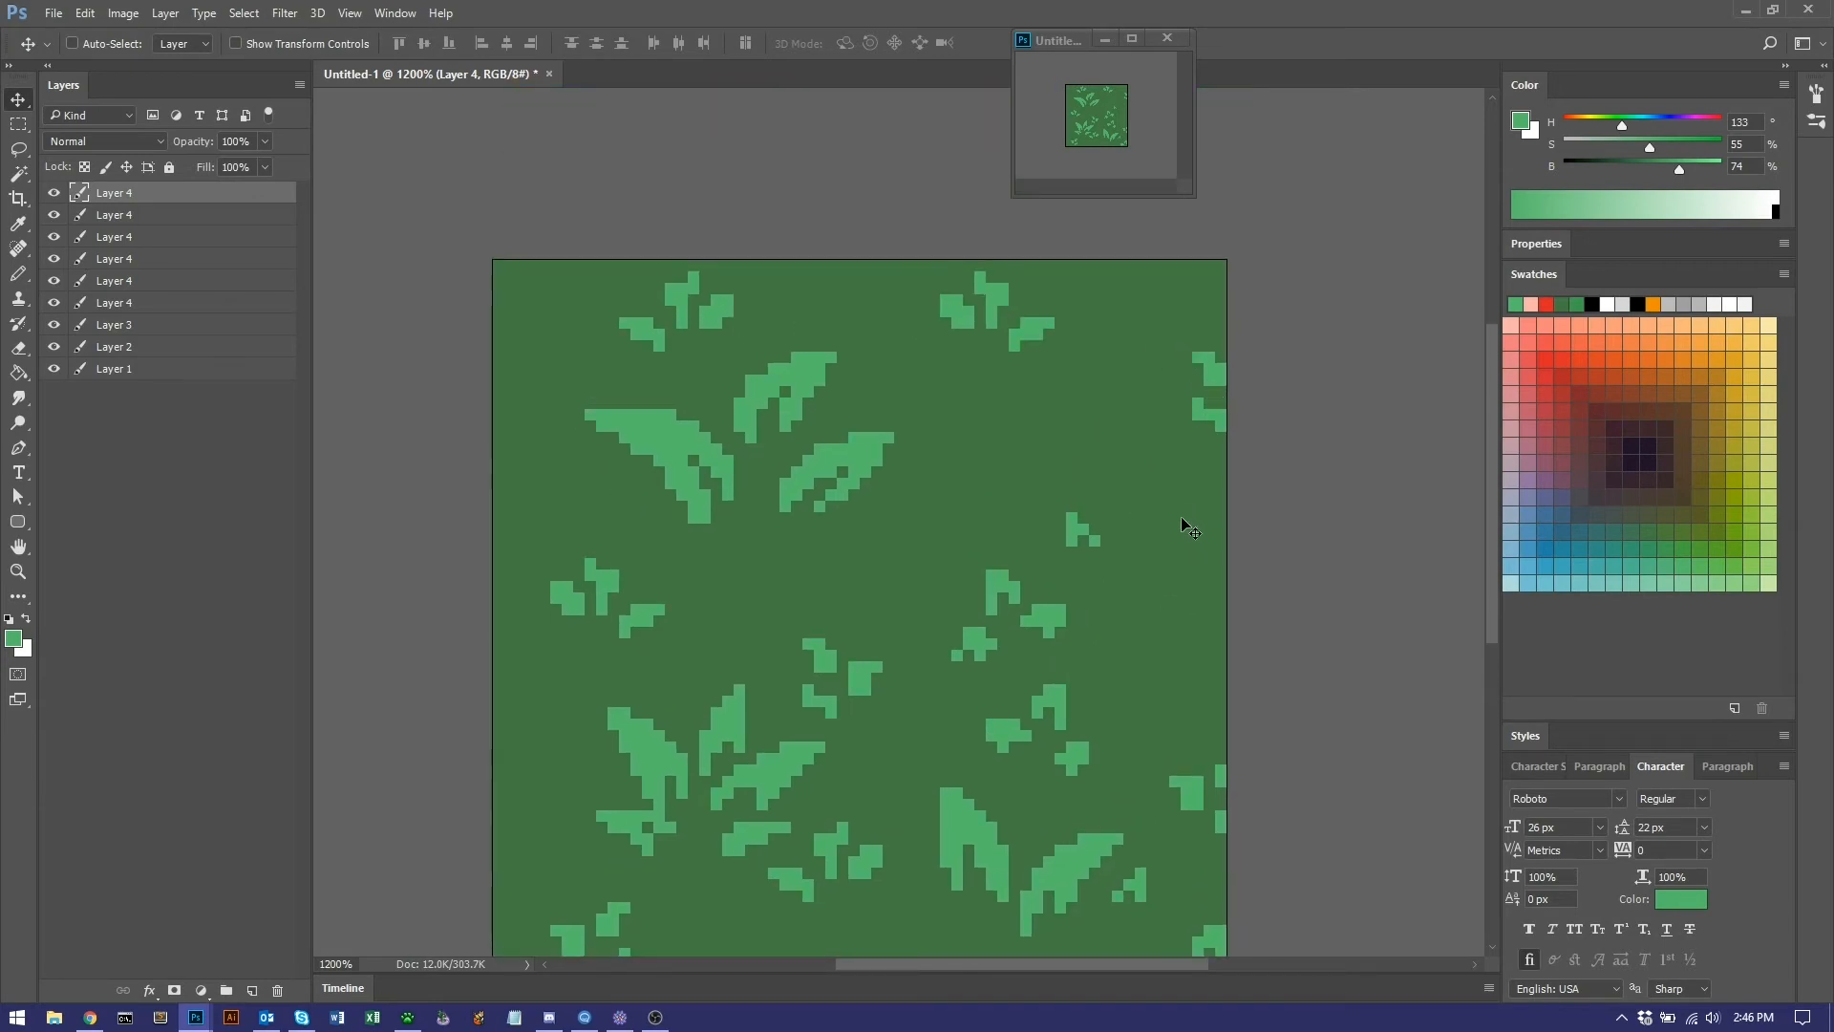
Paint a light green two-leaf fragment with the Pencil at the canvas's right edge, above mid-height.
{"action": "scroll", "coordinate": [1189, 507], "scroll_direction": "down", "scroll_amount": 2}
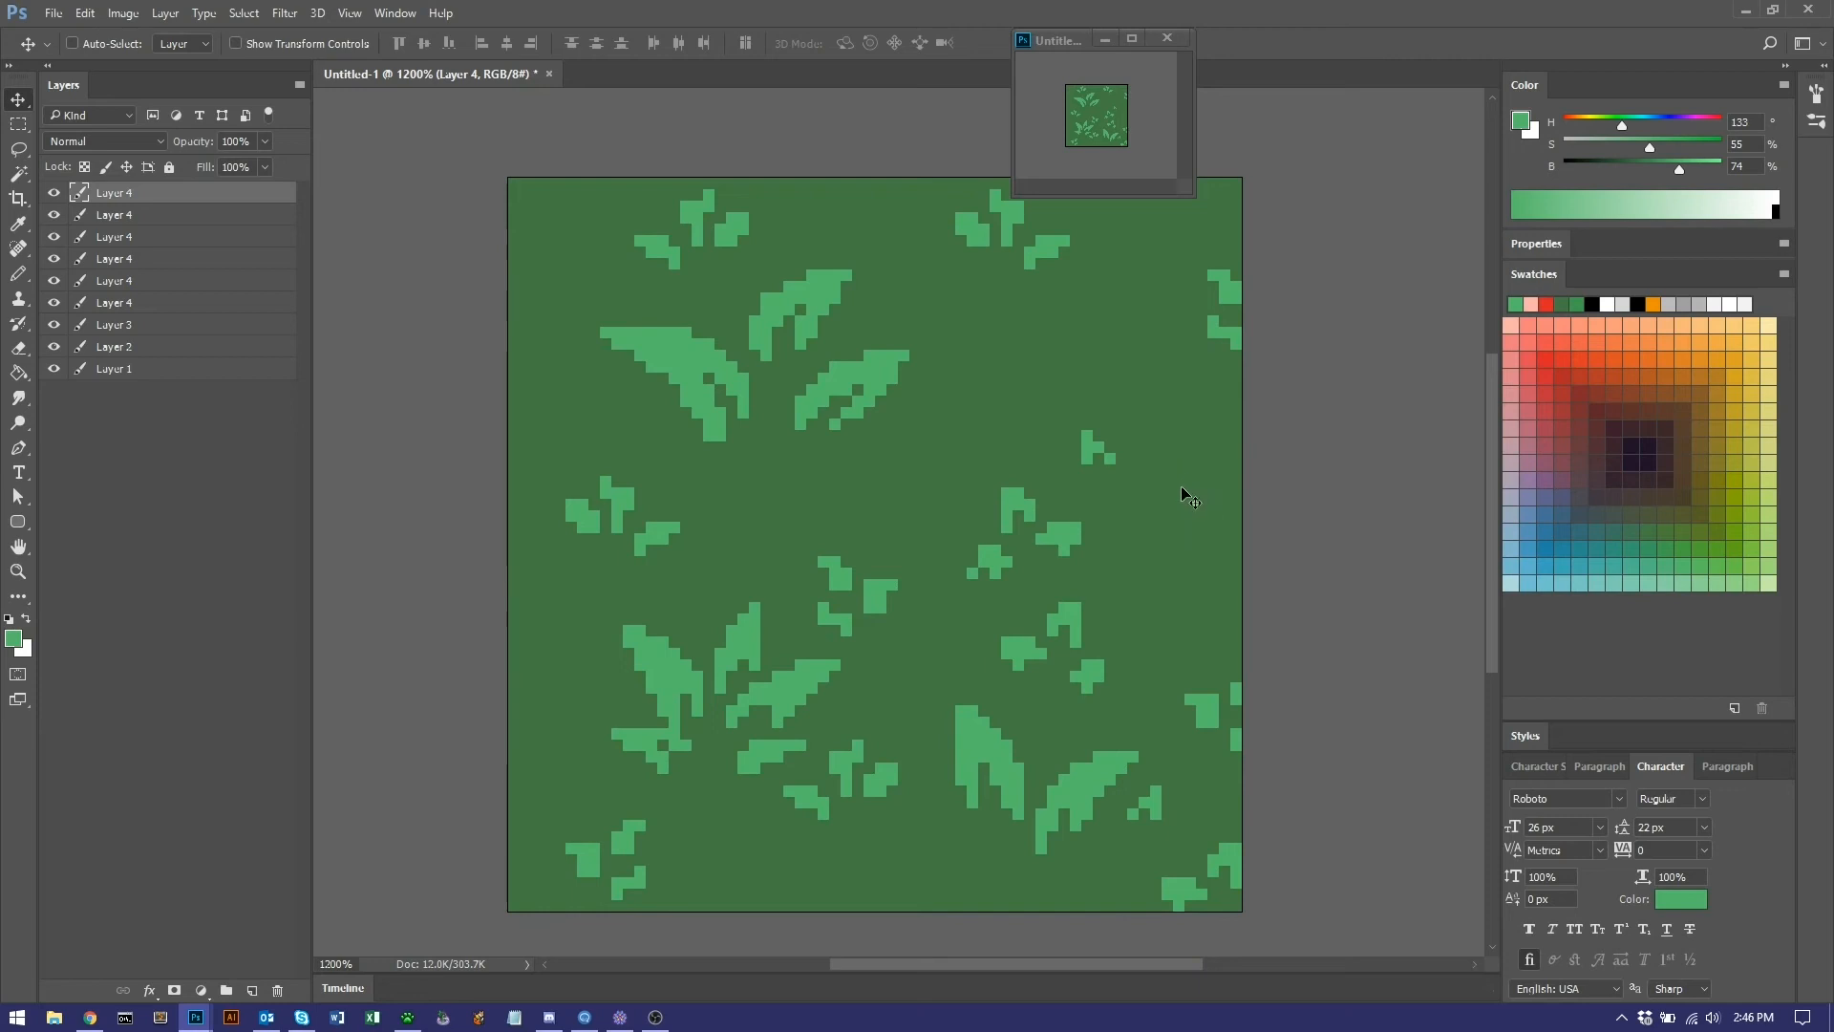
{"action": "key", "text": "b"}
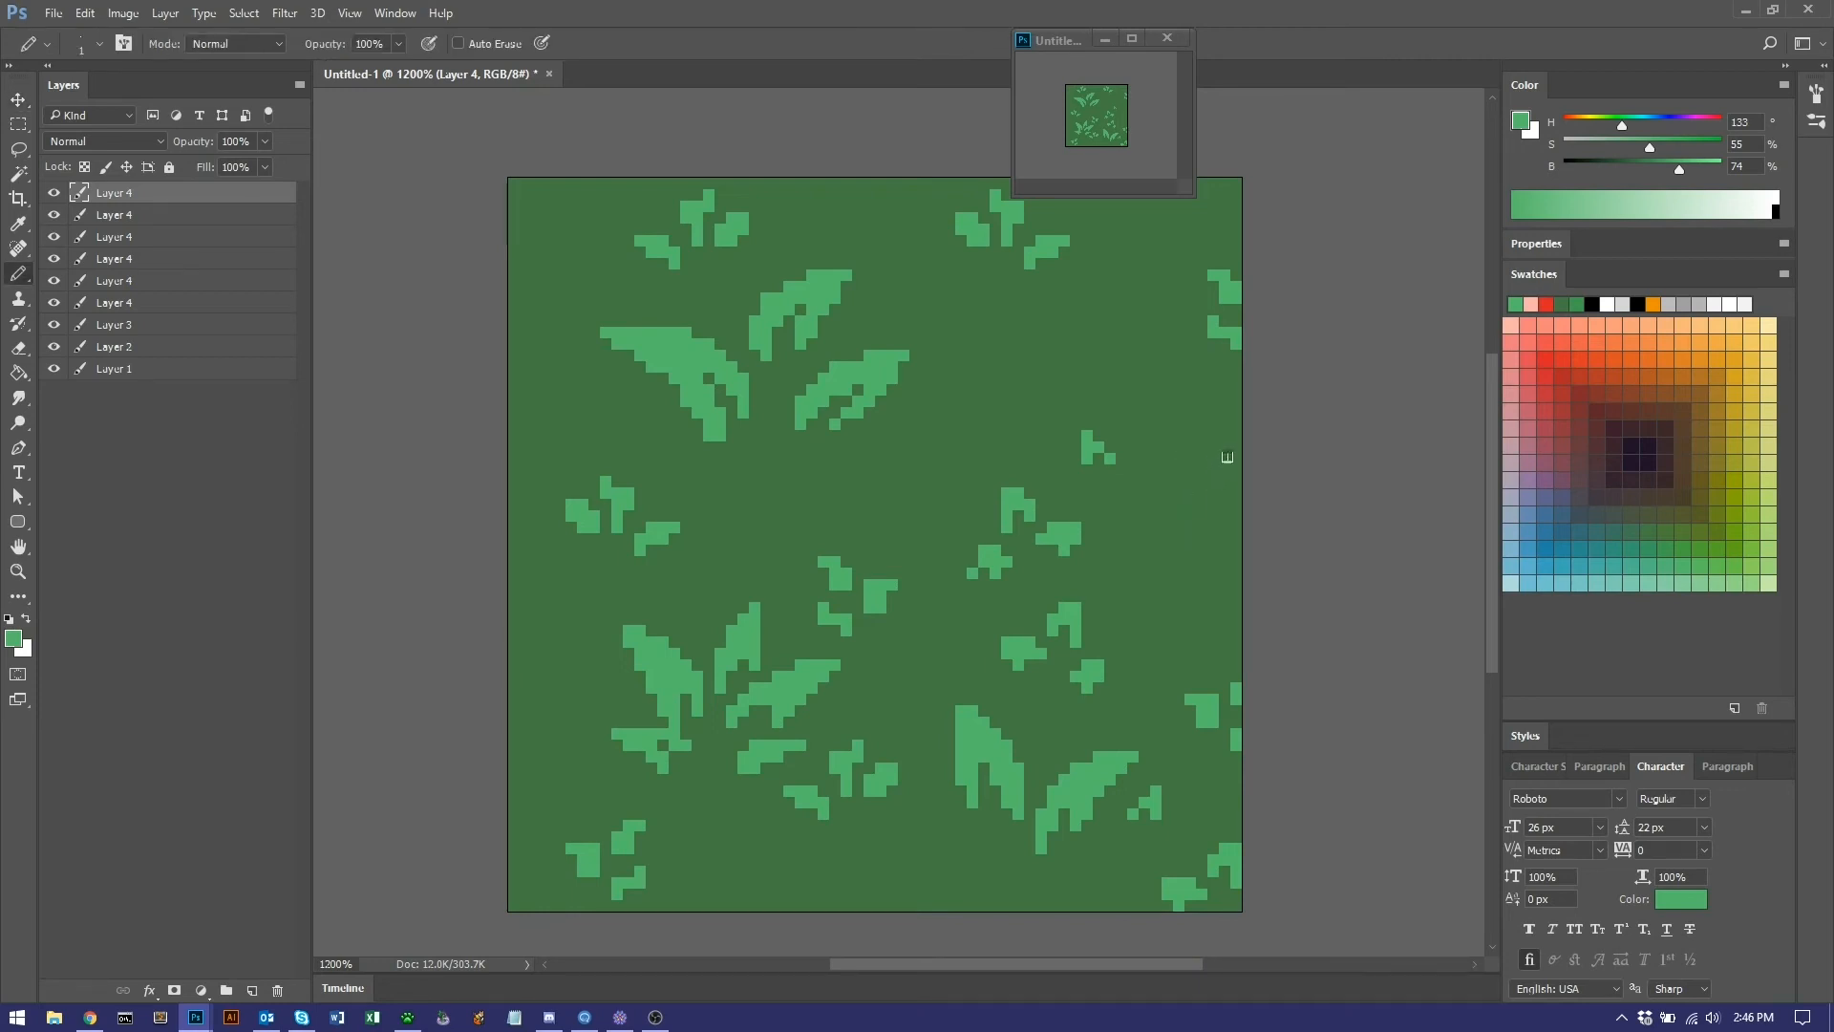
{"action": "left_click_drag", "start_coordinate": [1233, 482], "coordinate": [1223, 438]}
{"action": "left_click_drag", "start_coordinate": [1231, 504], "coordinate": [1199, 504]}
{"action": "left_click", "coordinate": [1191, 494]}
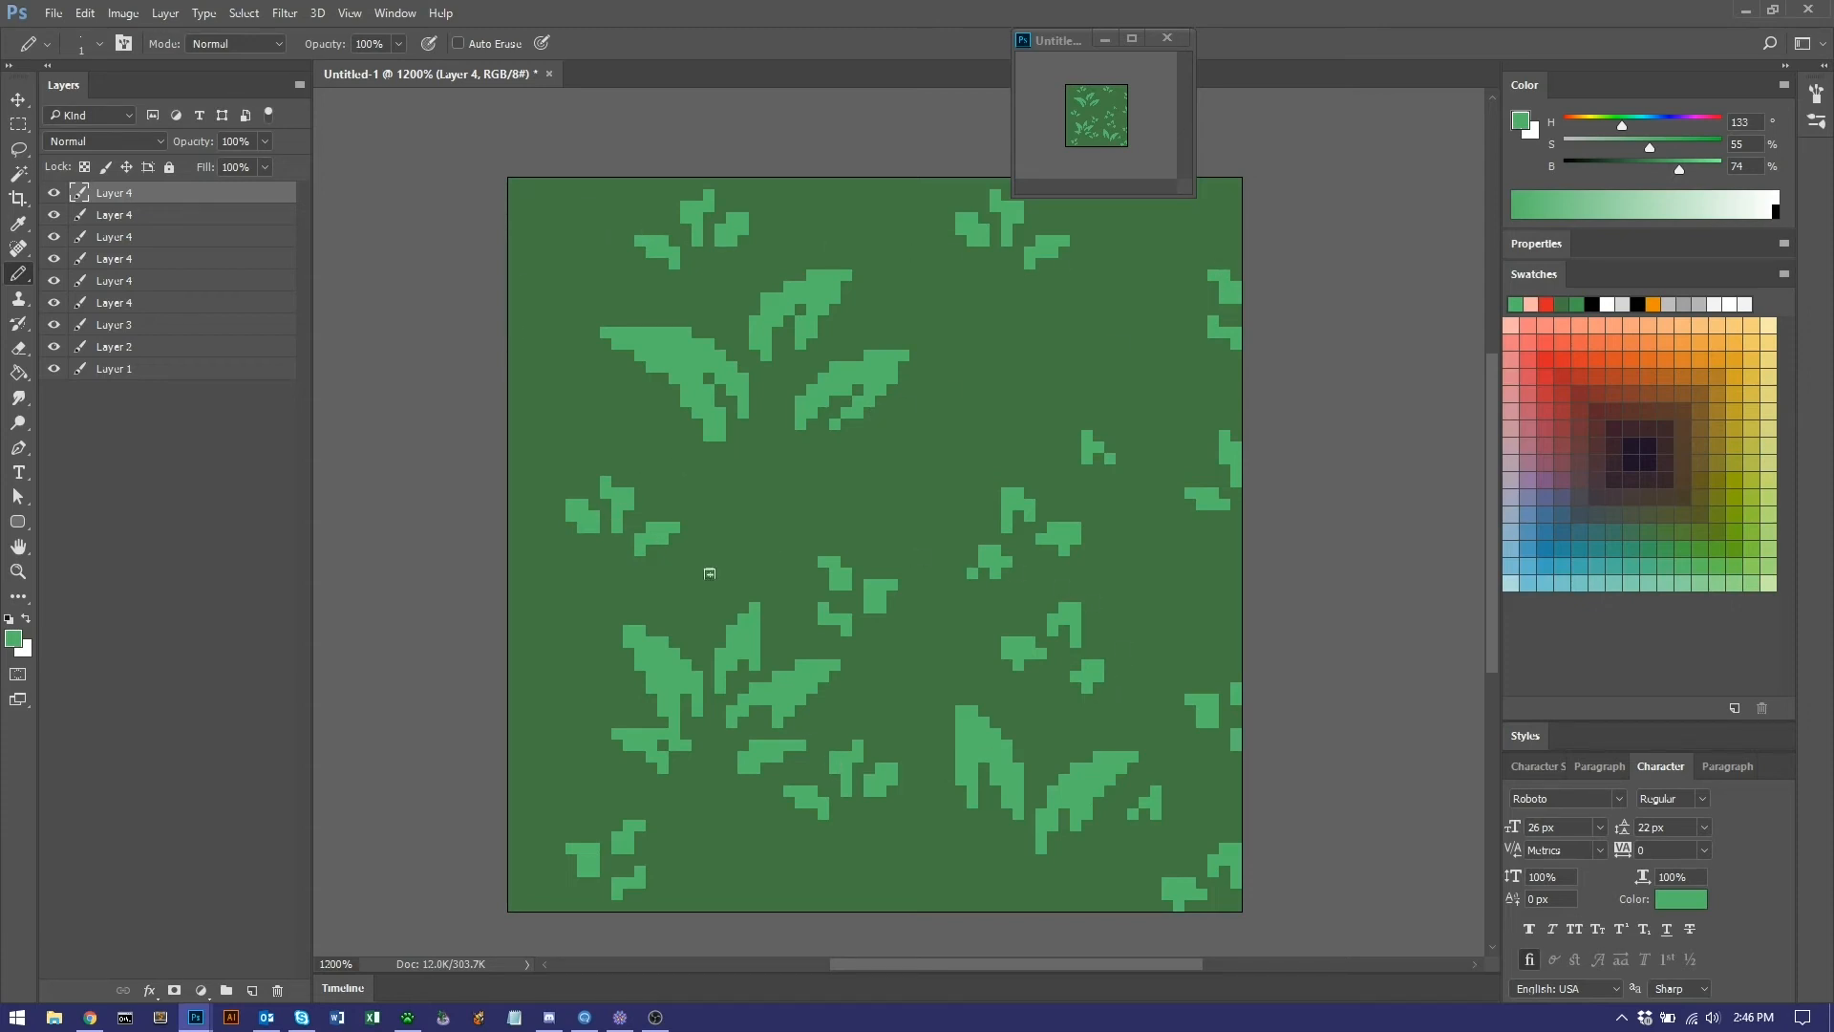
Paint small light green leaf fragments along the canvas's left edge, and undo the long wavy trial stroke there.
{"action": "mouse_move", "coordinate": [514, 217]}
{"action": "left_mouse_down"}
{"action": "mouse_move", "coordinate": [564, 260]}
{"action": "mouse_move", "coordinate": [581, 388]}
{"action": "mouse_move", "coordinate": [566, 442]}
{"action": "mouse_move", "coordinate": [509, 490]}
{"action": "mouse_move", "coordinate": [577, 638]}
{"action": "mouse_move", "coordinate": [568, 730]}
{"action": "mouse_move", "coordinate": [510, 815]}
{"action": "left_mouse_up"}
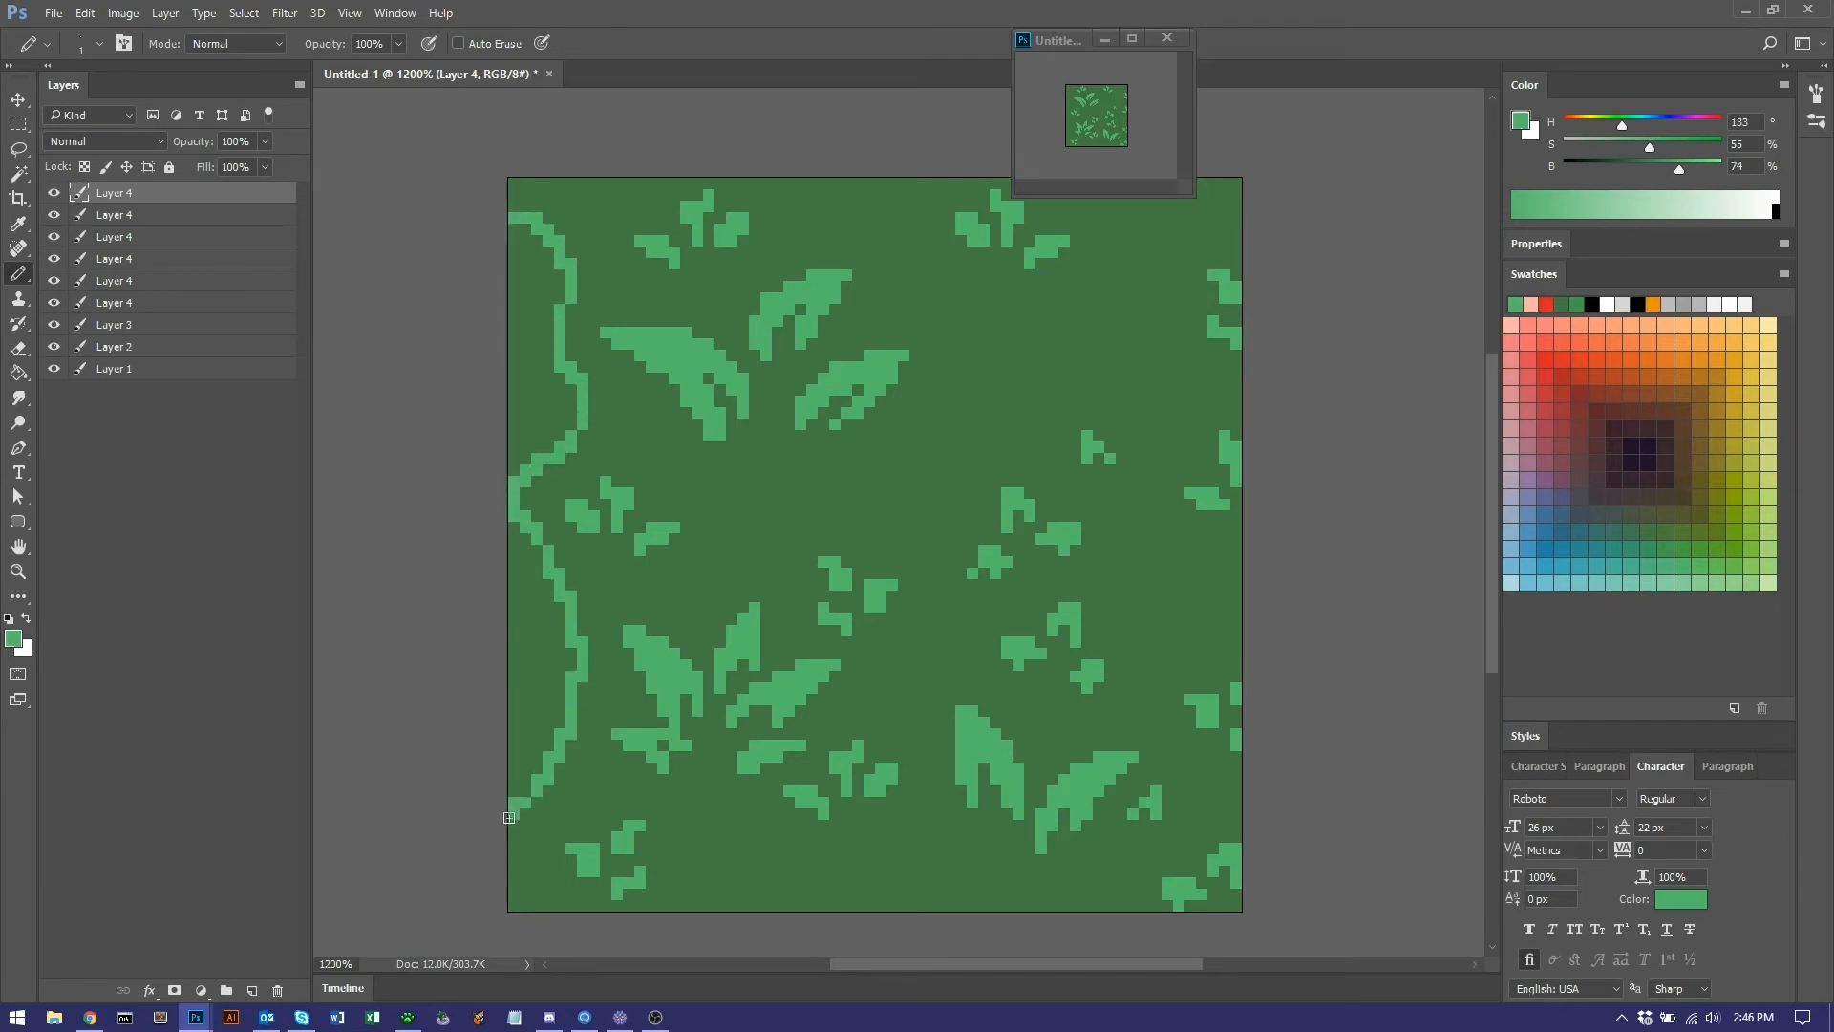
{"action": "key", "text": "ctrl+z"}
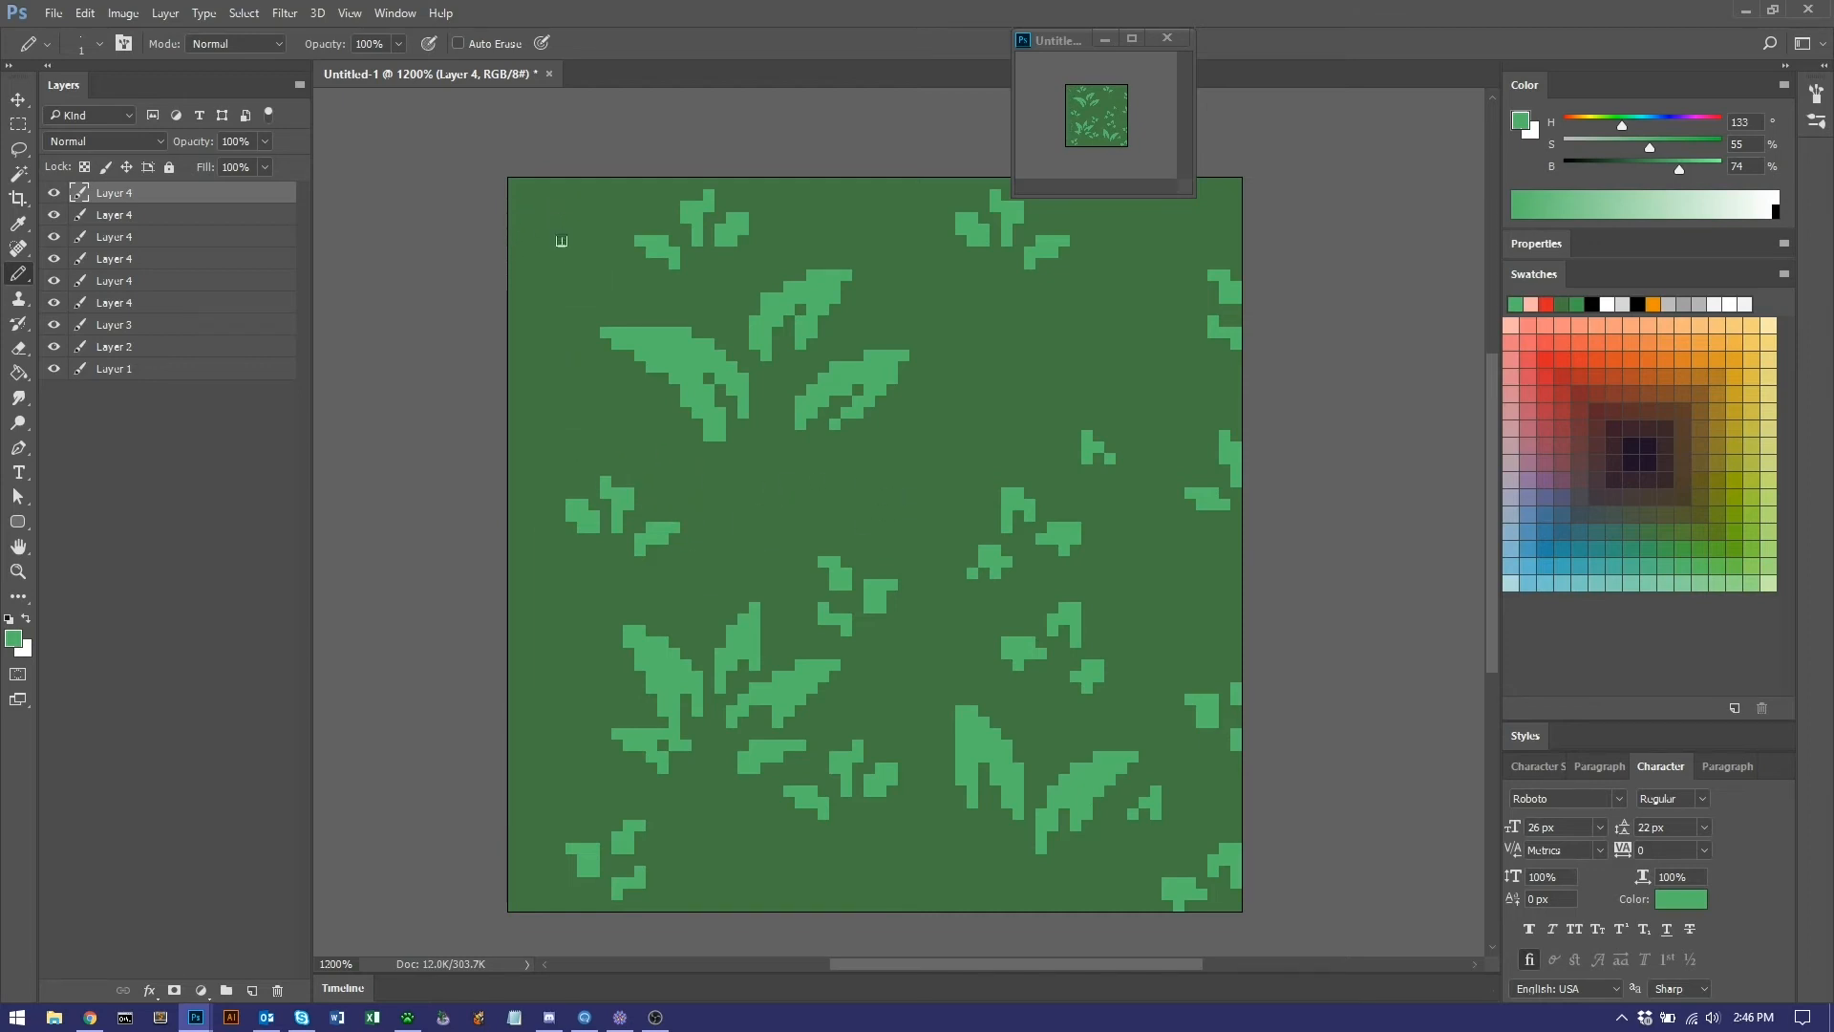
{"action": "mouse_move", "coordinate": [532, 261]}
{"action": "left_mouse_down"}
{"action": "mouse_move", "coordinate": [518, 226]}
{"action": "mouse_move", "coordinate": [547, 254]}
{"action": "left_mouse_up"}
{"action": "mouse_move", "coordinate": [524, 304]}
{"action": "left_mouse_down"}
{"action": "mouse_move", "coordinate": [545, 290]}
{"action": "mouse_move", "coordinate": [527, 323]}
{"action": "left_mouse_up"}
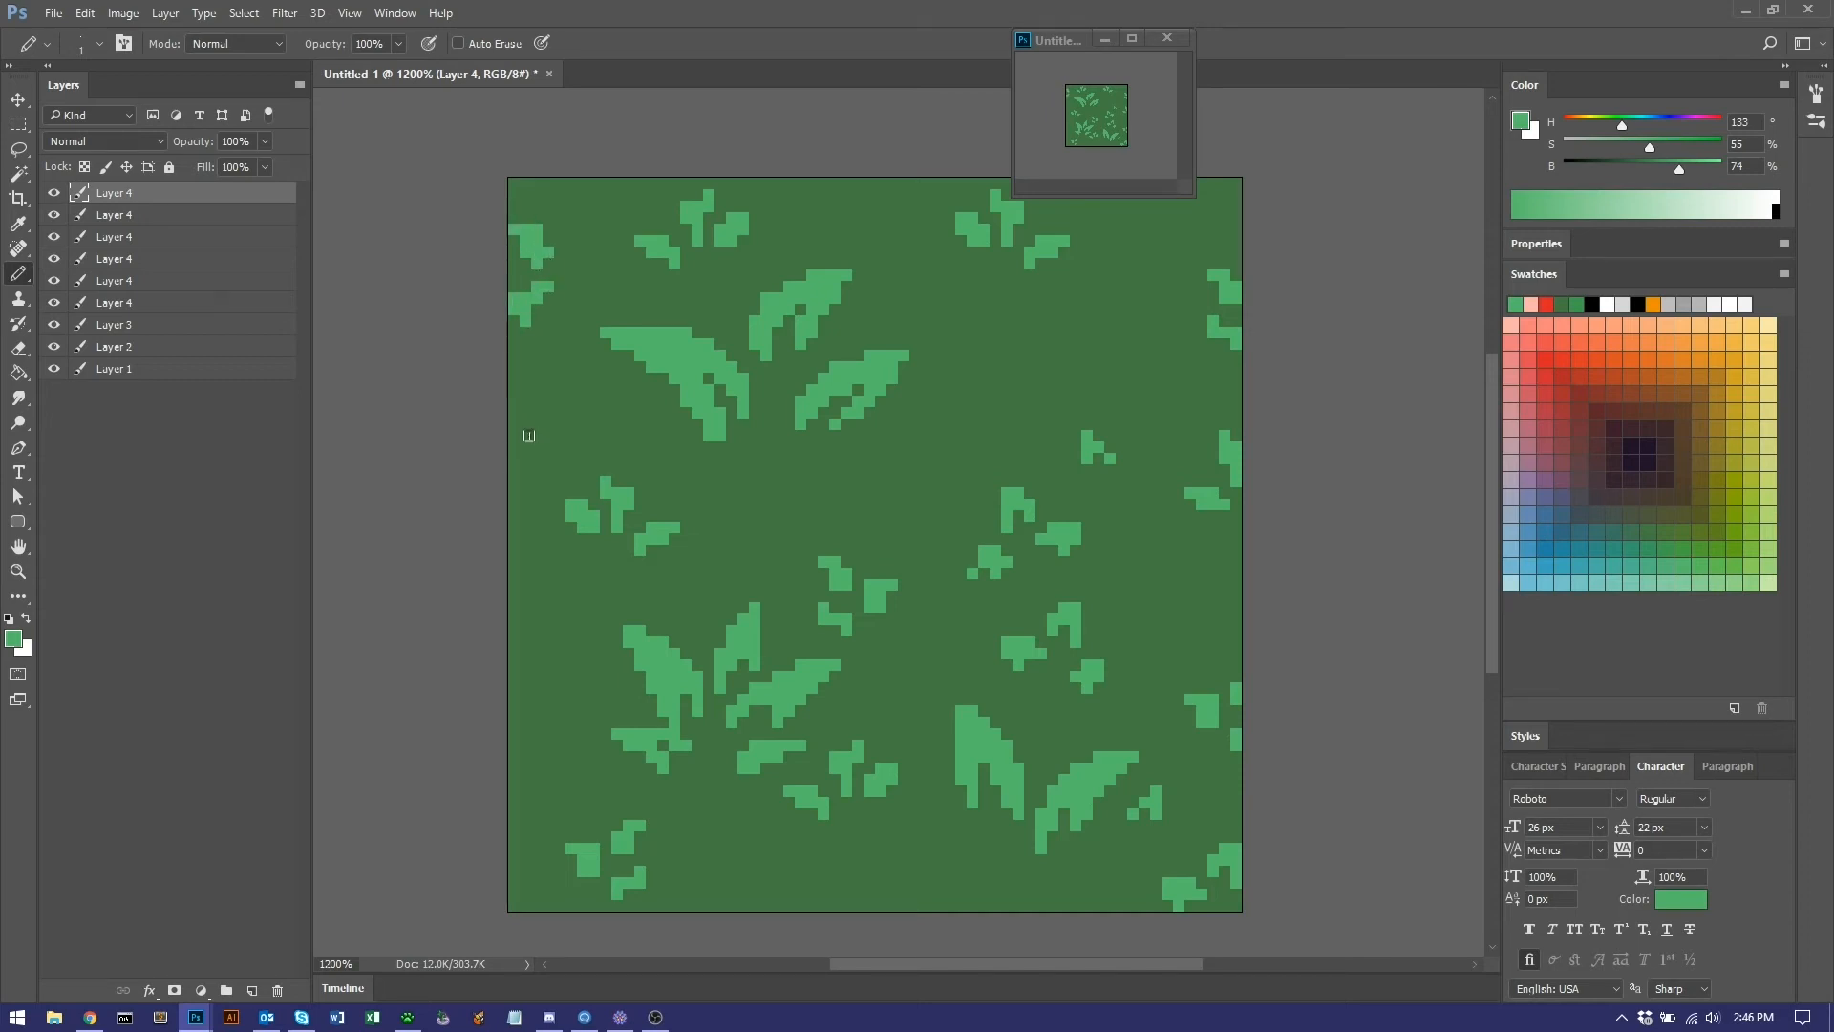
{"action": "left_click_drag", "start_coordinate": [517, 420], "coordinate": [527, 436]}
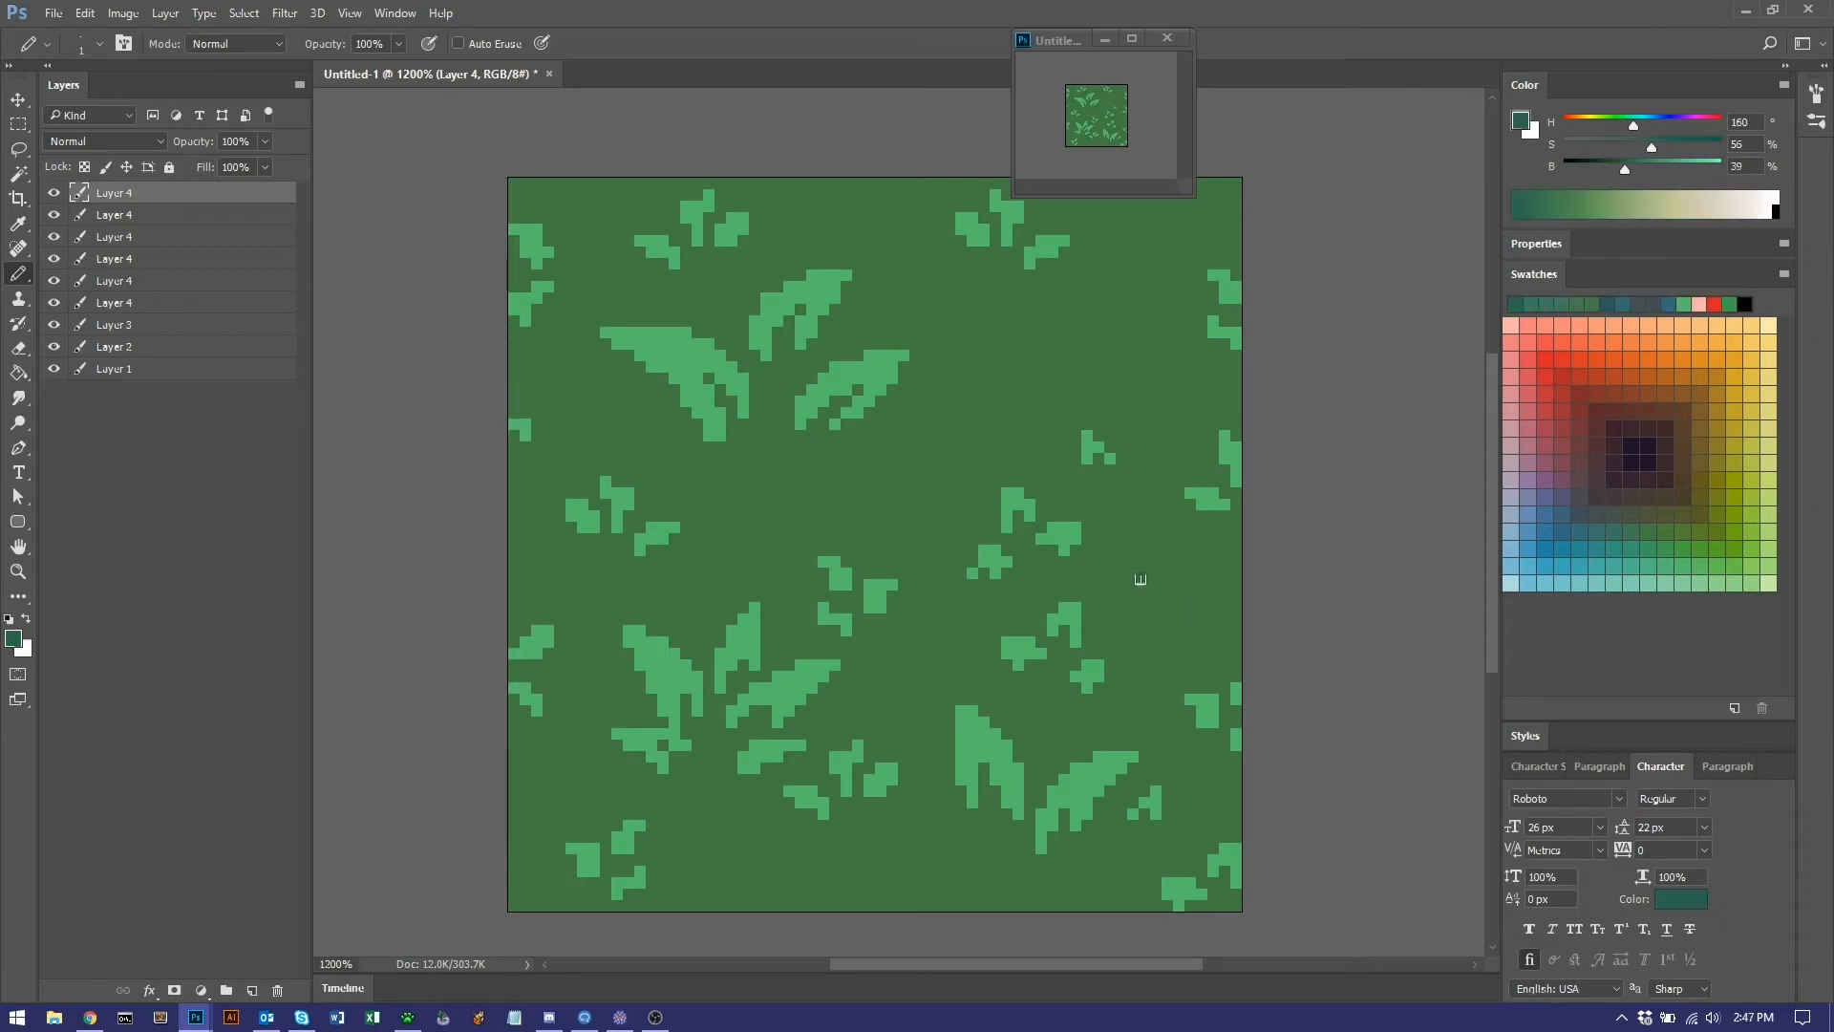
Paint dark teal shadow pixels between the leaves of the upper large cluster, darkening the colour to 34% brightness.
{"action": "left_click_drag", "start_coordinate": [1114, 588], "coordinate": [1156, 552]}
{"action": "key", "text": "ctrl+z"}
{"action": "left_click_drag", "start_coordinate": [767, 401], "coordinate": [803, 371]}
{"action": "left_click_drag", "start_coordinate": [1624, 169], "coordinate": [1617, 169]}
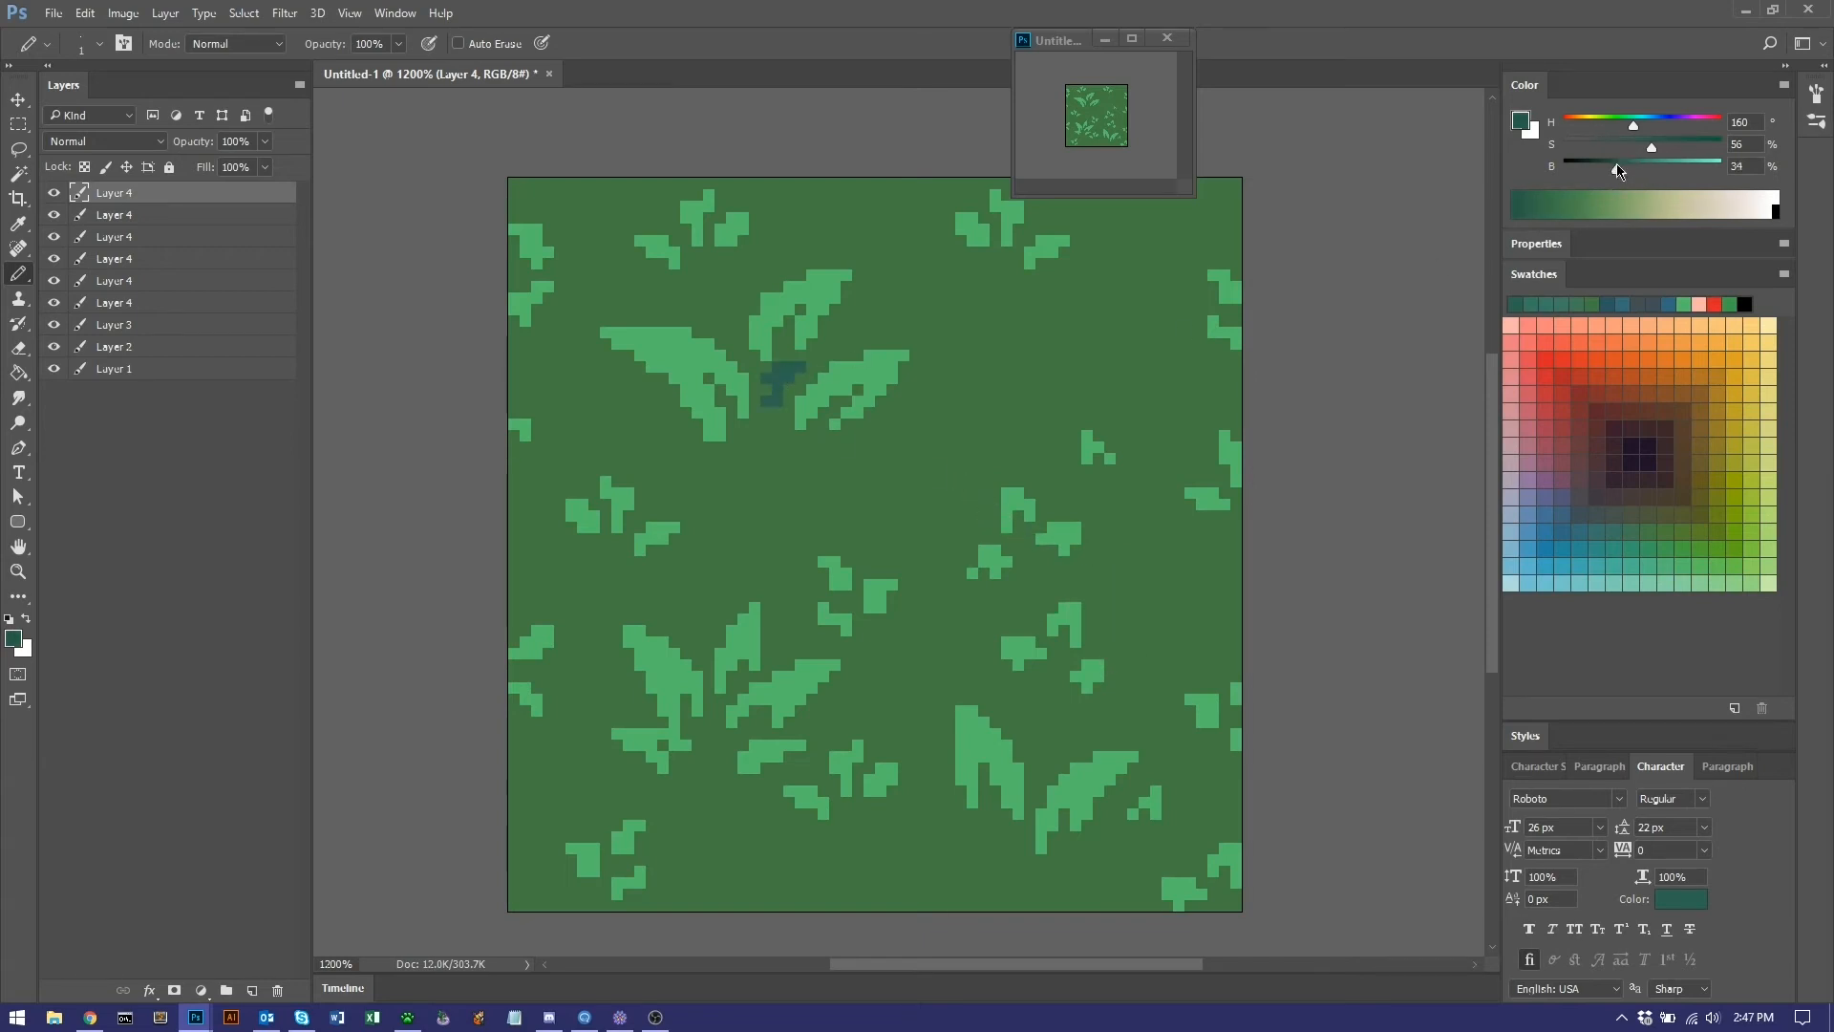
{"action": "left_click_drag", "start_coordinate": [761, 379], "coordinate": [779, 377]}
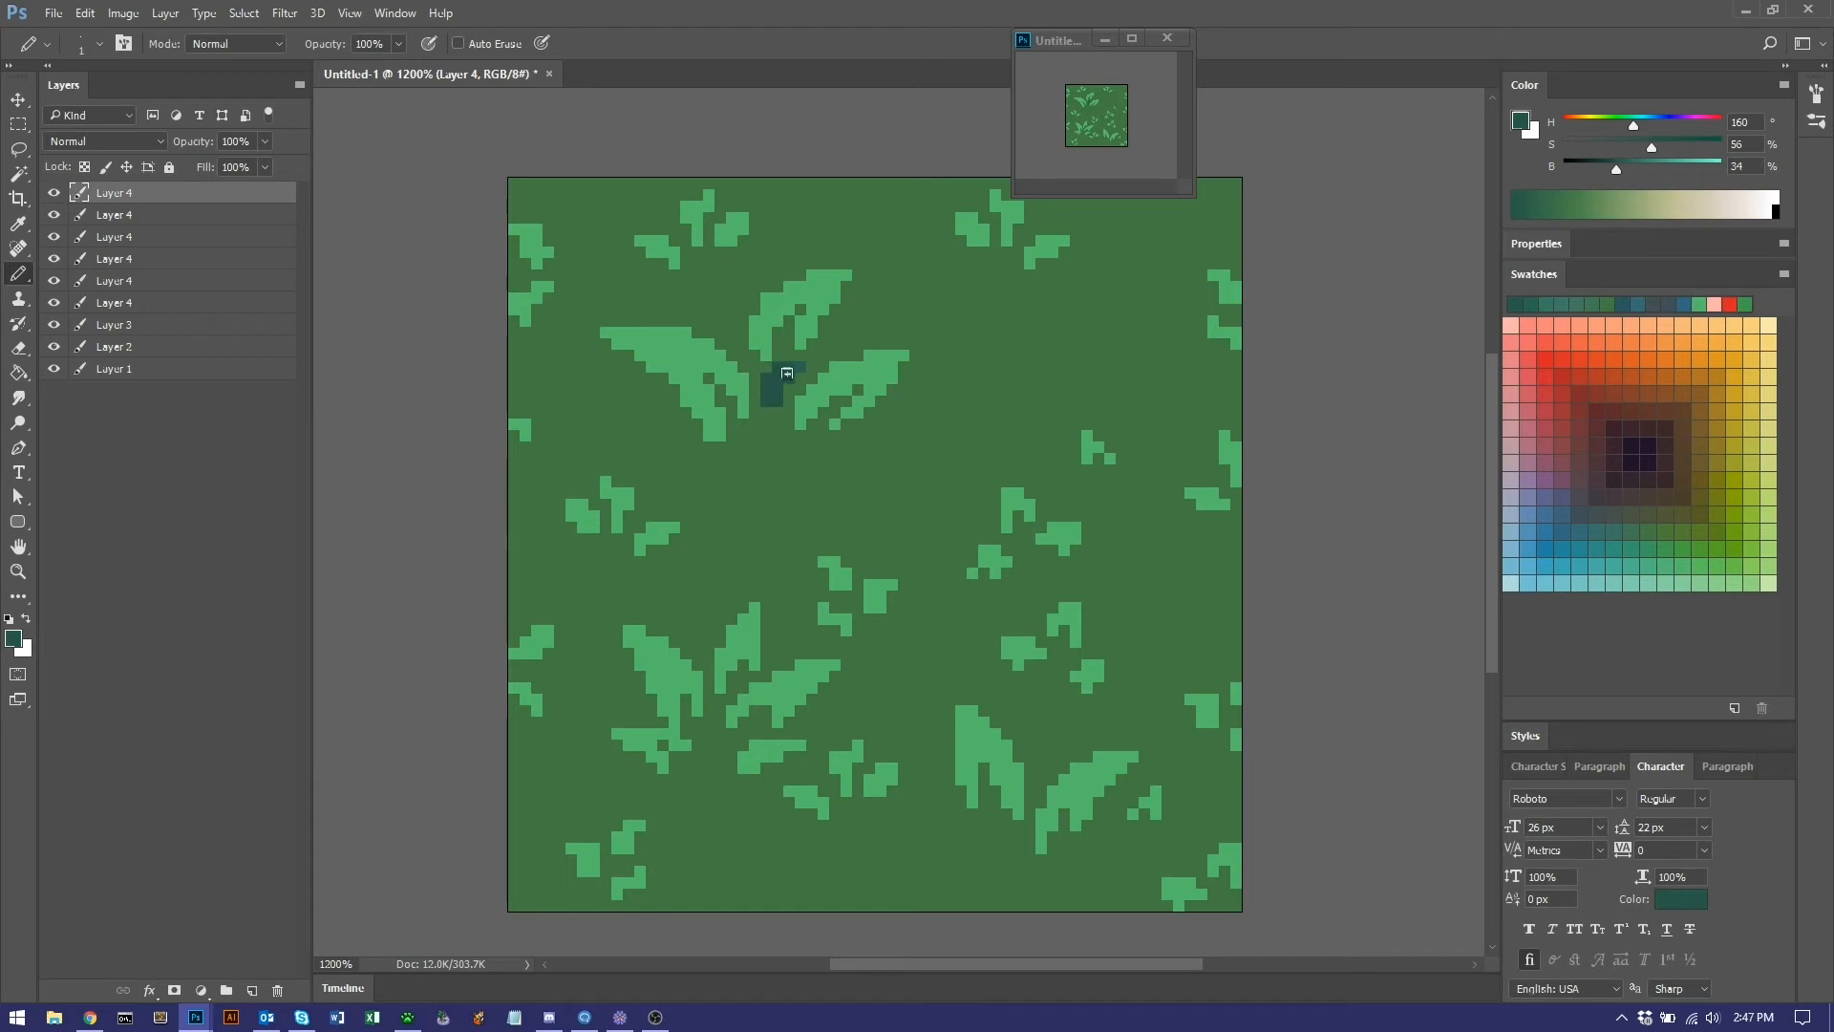
{"action": "left_click", "coordinate": [758, 367]}
{"action": "left_click", "coordinate": [722, 344]}
{"action": "left_click_drag", "start_coordinate": [818, 360], "coordinate": [843, 348]}
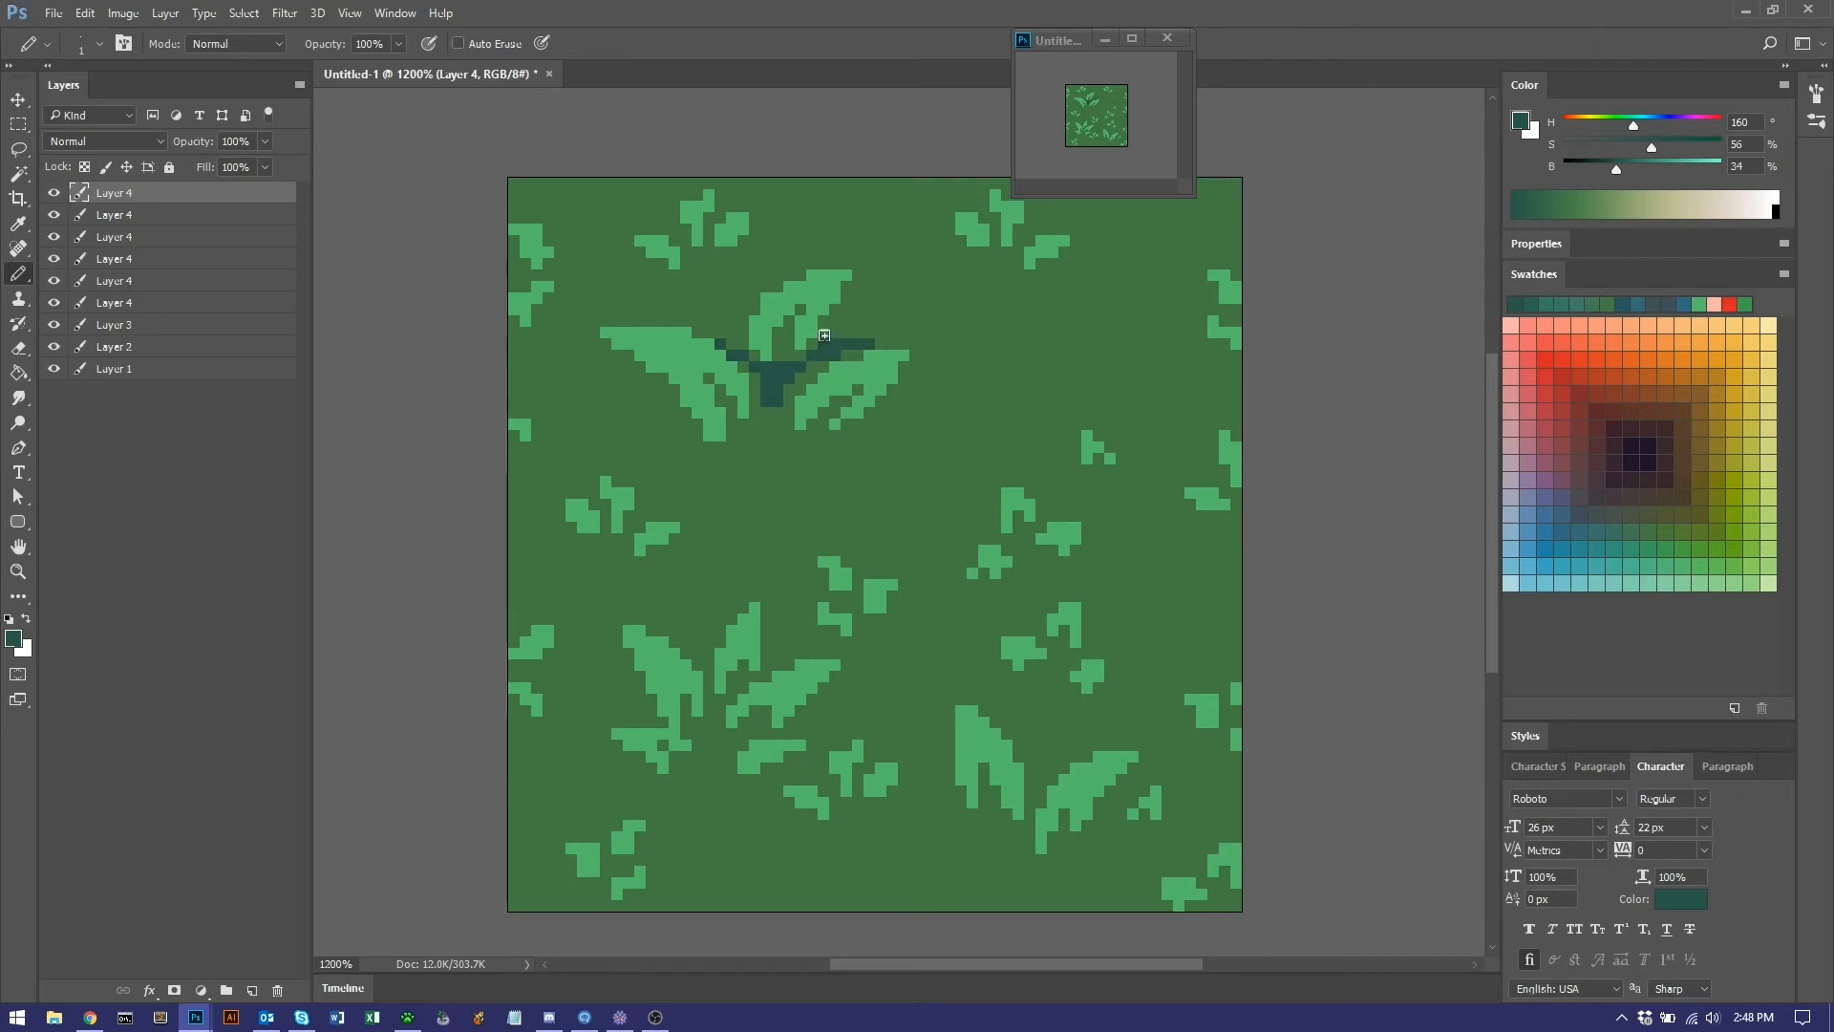
{"action": "left_click_drag", "start_coordinate": [836, 313], "coordinate": [845, 308]}
{"action": "key", "text": "ctrl+z"}
Paint dark teal shadows at the bases of the two lower large clusters and a branching shadow patch near the right edge.
{"action": "mouse_move", "coordinate": [708, 659]}
{"action": "left_mouse_down"}
{"action": "mouse_move", "coordinate": [707, 693]}
{"action": "mouse_move", "coordinate": [766, 673]}
{"action": "mouse_move", "coordinate": [708, 772]}
{"action": "mouse_move", "coordinate": [721, 739]}
{"action": "left_mouse_up"}
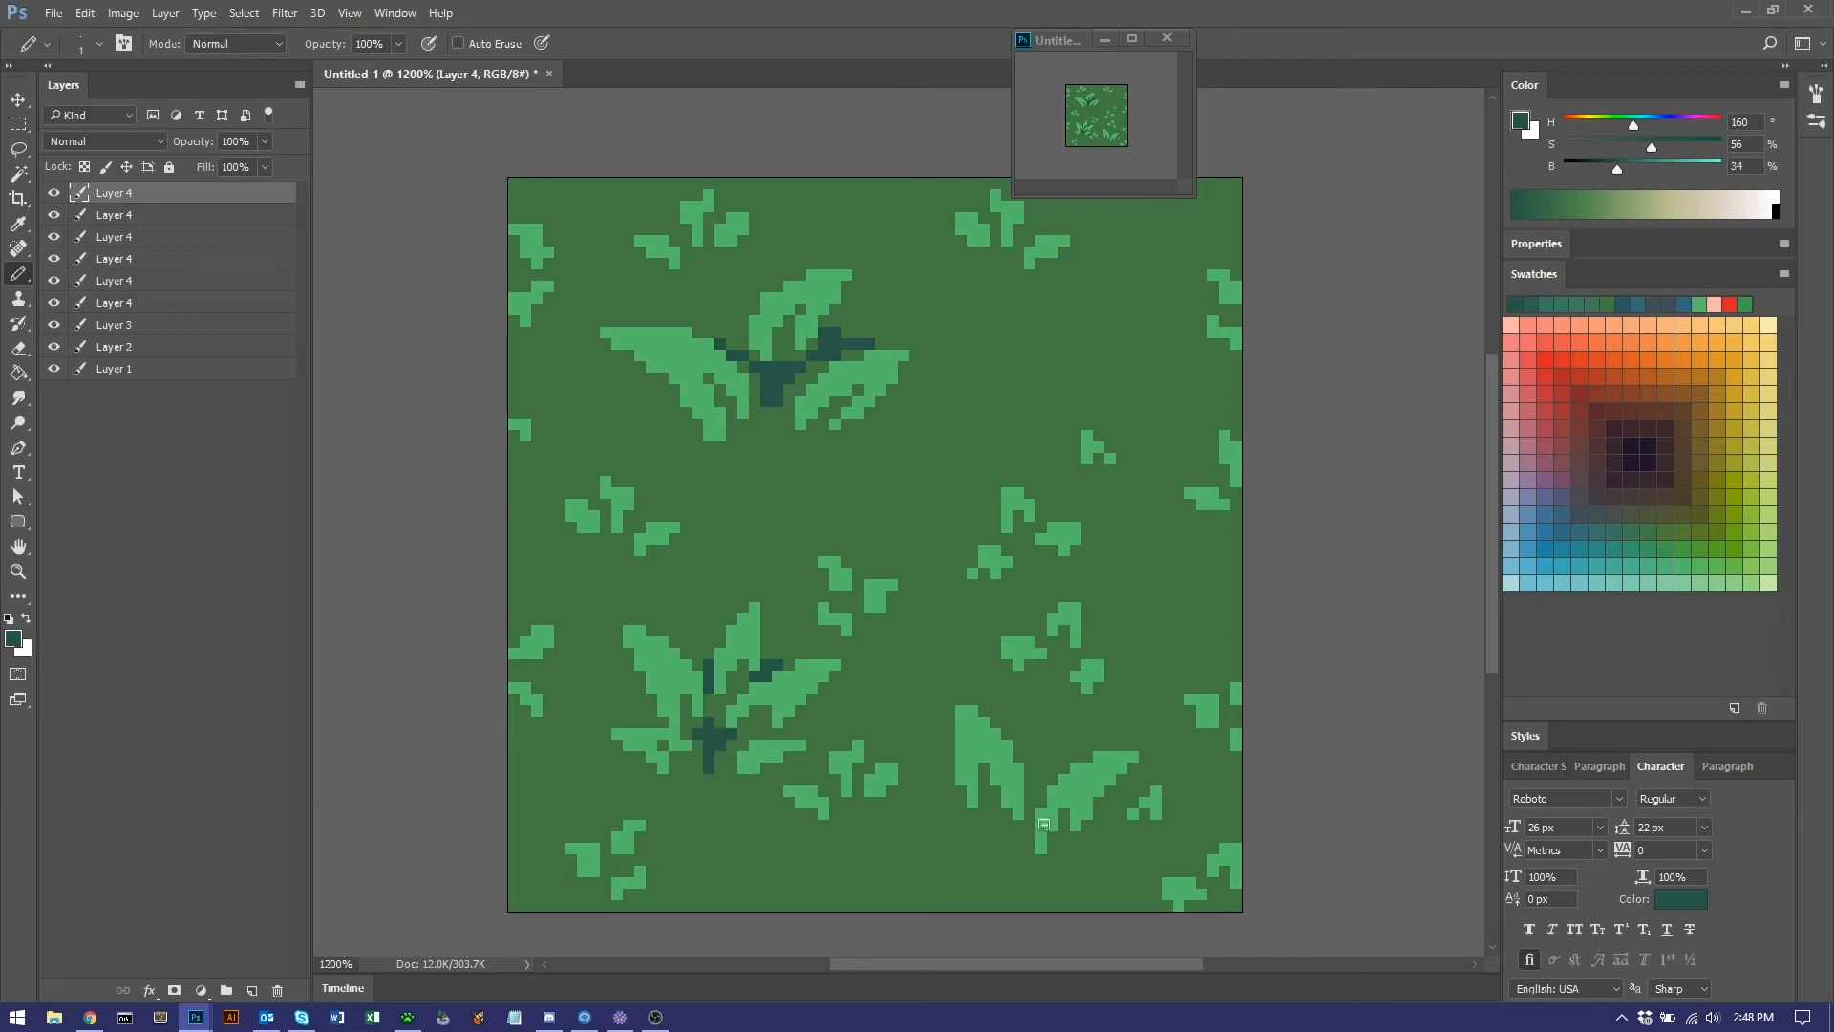
{"action": "mouse_move", "coordinate": [1028, 800]}
{"action": "left_mouse_down"}
{"action": "mouse_move", "coordinate": [1023, 871]}
{"action": "mouse_move", "coordinate": [1018, 854]}
{"action": "left_mouse_up"}
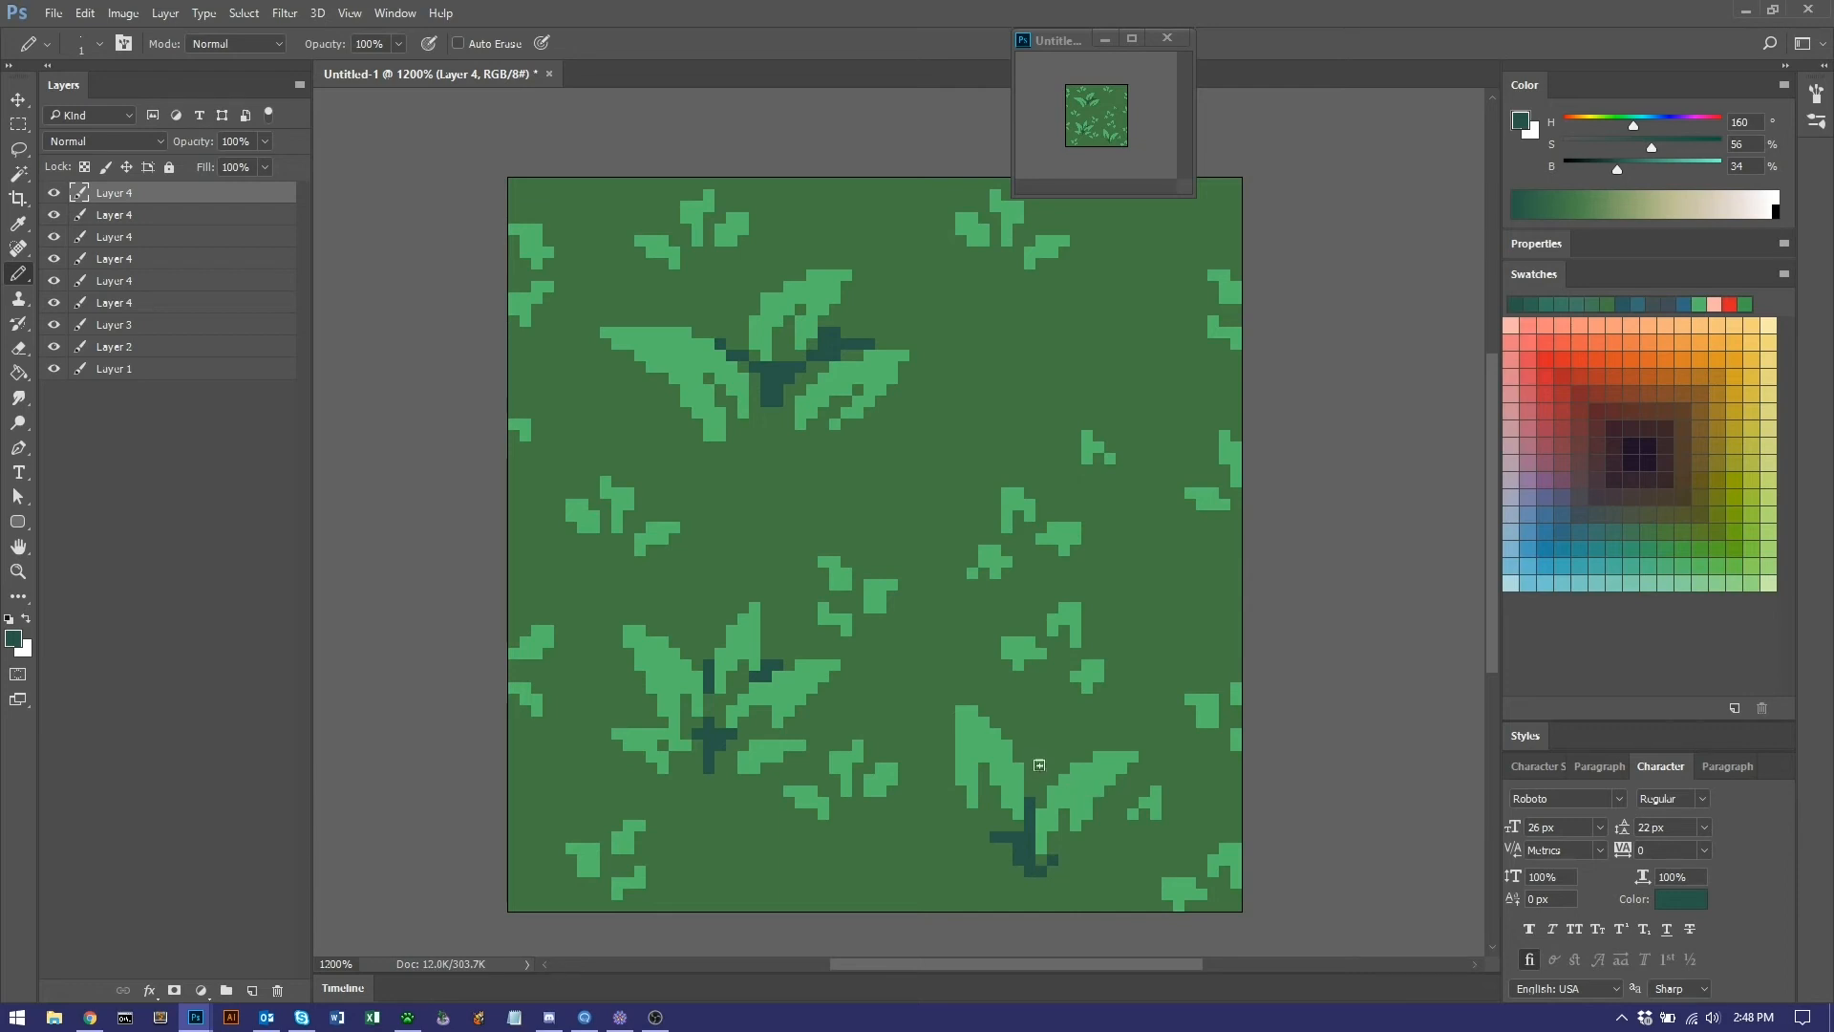
{"action": "left_click_drag", "start_coordinate": [1144, 562], "coordinate": [1151, 607]}
{"action": "left_click", "coordinate": [1192, 574]}
{"action": "left_click_drag", "start_coordinate": [1210, 585], "coordinate": [1209, 600]}
{"action": "left_click", "coordinate": [1201, 574]}
{"action": "left_click", "coordinate": [1175, 596]}
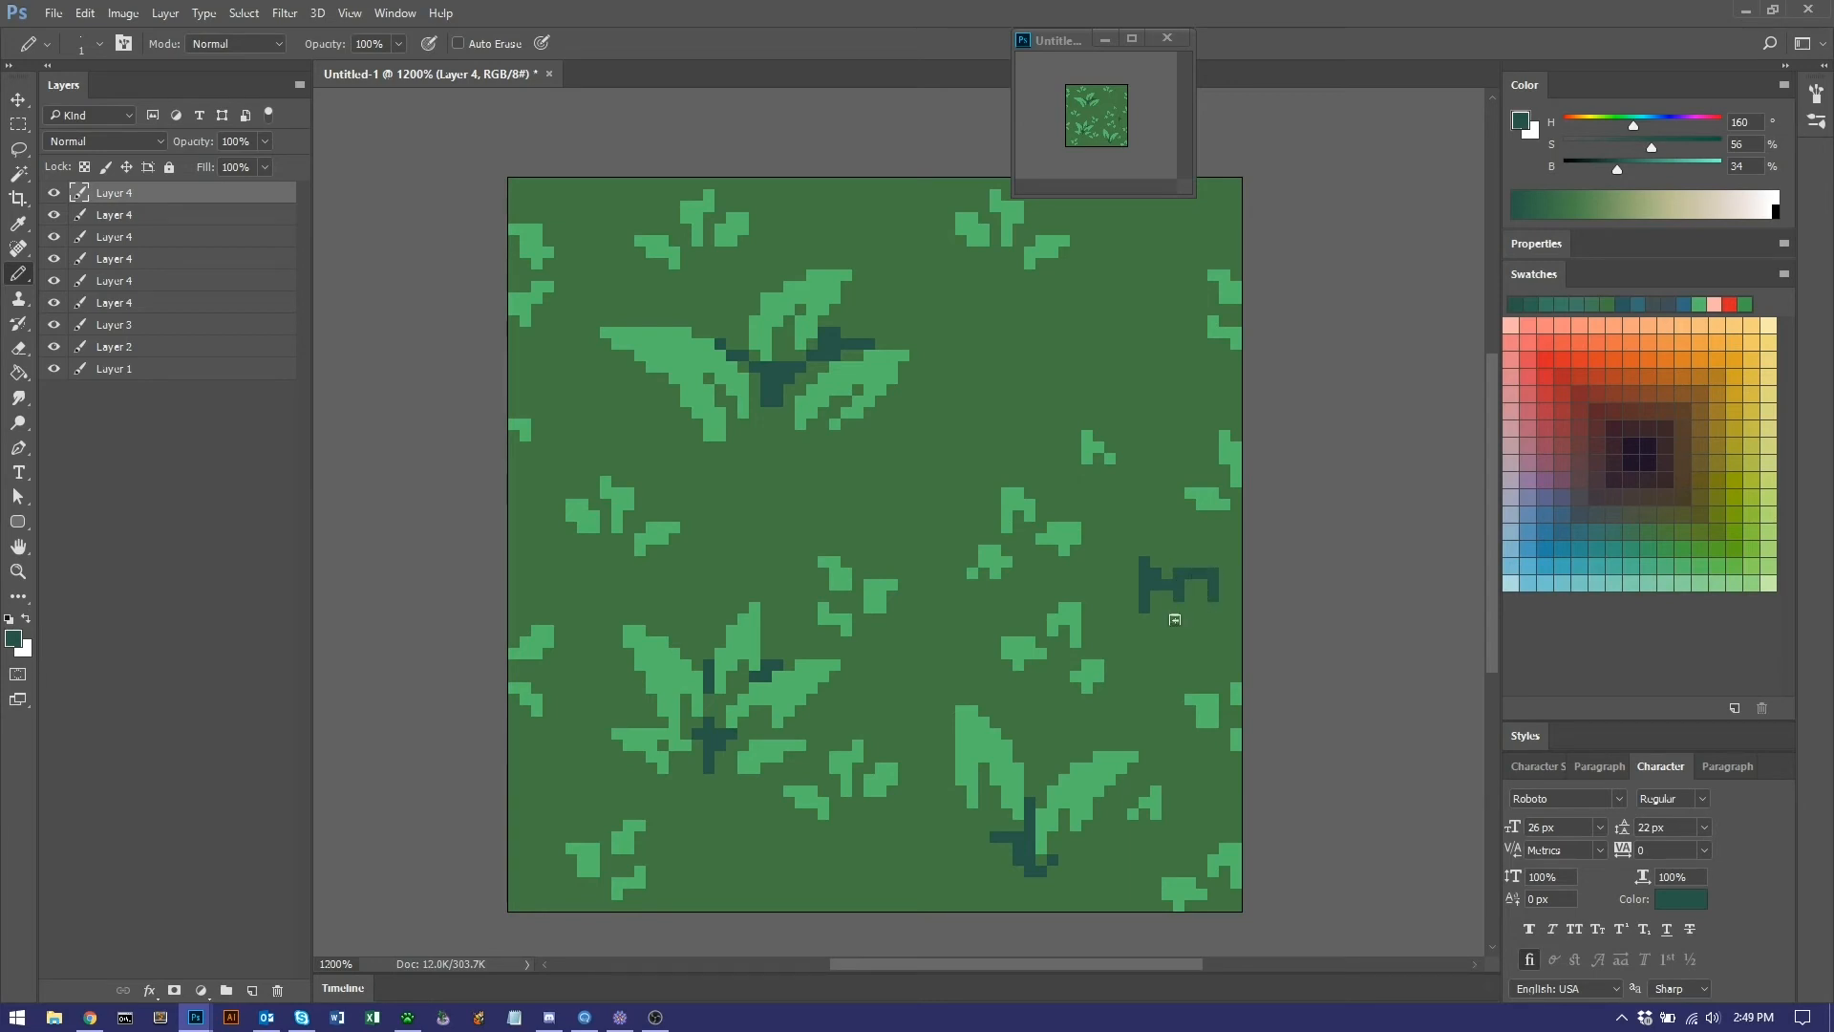
{"action": "left_click", "coordinate": [1189, 584]}
{"action": "left_click", "coordinate": [1151, 622]}
Add dark teal shadow pixels along the upper leaf of the tiny cluster right of the canvas centre.
{"action": "mouse_move", "coordinate": [1051, 630]}
{"action": "left_mouse_down"}
{"action": "mouse_move", "coordinate": [1063, 611]}
{"action": "mouse_move", "coordinate": [1076, 643]}
{"action": "left_mouse_up"}
{"action": "key", "text": "ctrl+z"}
{"action": "left_click_drag", "start_coordinate": [1087, 607], "coordinate": [1087, 598]}
{"action": "left_click_drag", "start_coordinate": [1063, 618], "coordinate": [1075, 642]}
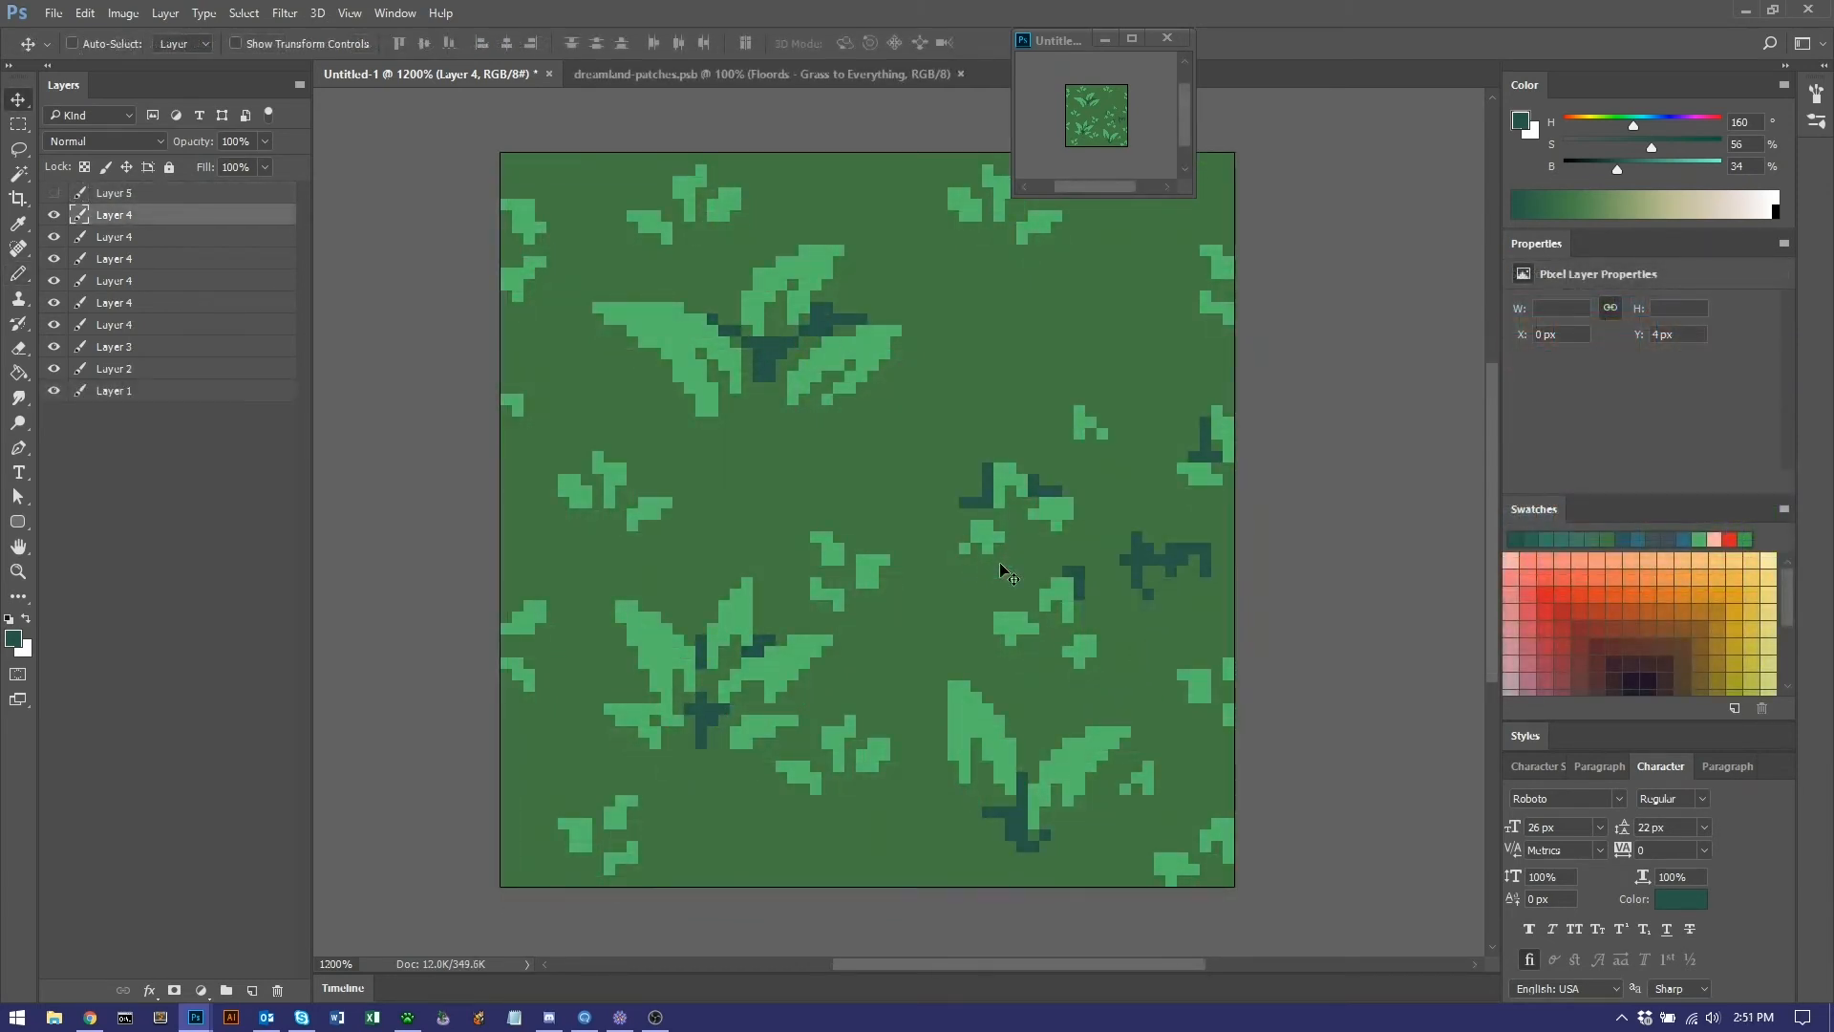
Fill the gaps between the leaf clusters with dark teal using a larger Pencil on Layer 4, and reduce the brush back to 1 px.
{"action": "key", "text": "b"}
{"action": "left_click", "coordinate": [1132, 561]}
{"action": "left_click_drag", "start_coordinate": [1045, 480], "coordinate": [1030, 540]}
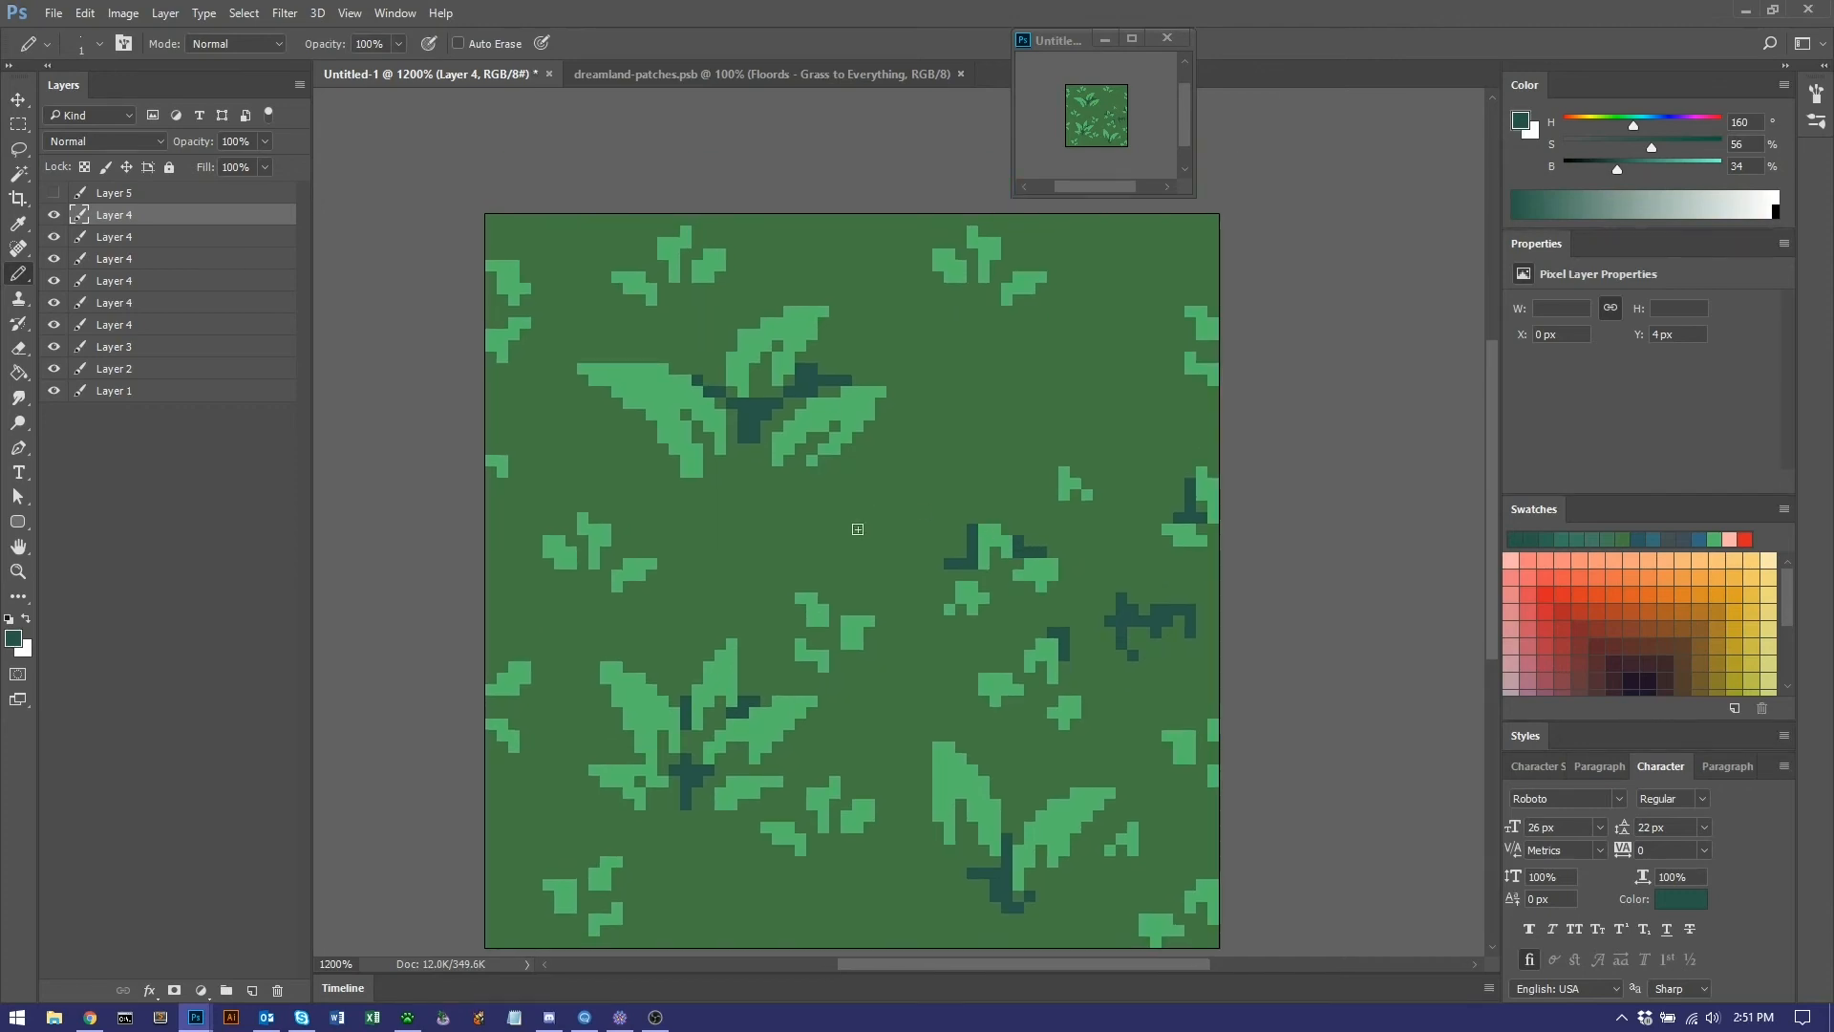
{"action": "left_click_drag", "start_coordinate": [937, 552], "coordinate": [1011, 524]}
{"action": "mouse_move", "coordinate": [872, 544]}
{"action": "left_mouse_down"}
{"action": "mouse_move", "coordinate": [911, 487]}
{"action": "mouse_move", "coordinate": [841, 538]}
{"action": "mouse_move", "coordinate": [742, 519]}
{"action": "mouse_move", "coordinate": [722, 595]}
{"action": "mouse_move", "coordinate": [793, 546]}
{"action": "mouse_move", "coordinate": [689, 526]}
{"action": "mouse_move", "coordinate": [717, 548]}
{"action": "mouse_move", "coordinate": [723, 533]}
{"action": "mouse_move", "coordinate": [594, 473]}
{"action": "mouse_move", "coordinate": [579, 446]}
{"action": "mouse_move", "coordinate": [610, 464]}
{"action": "mouse_move", "coordinate": [585, 425]}
{"action": "mouse_move", "coordinate": [510, 418]}
{"action": "mouse_move", "coordinate": [569, 395]}
{"action": "left_mouse_up"}
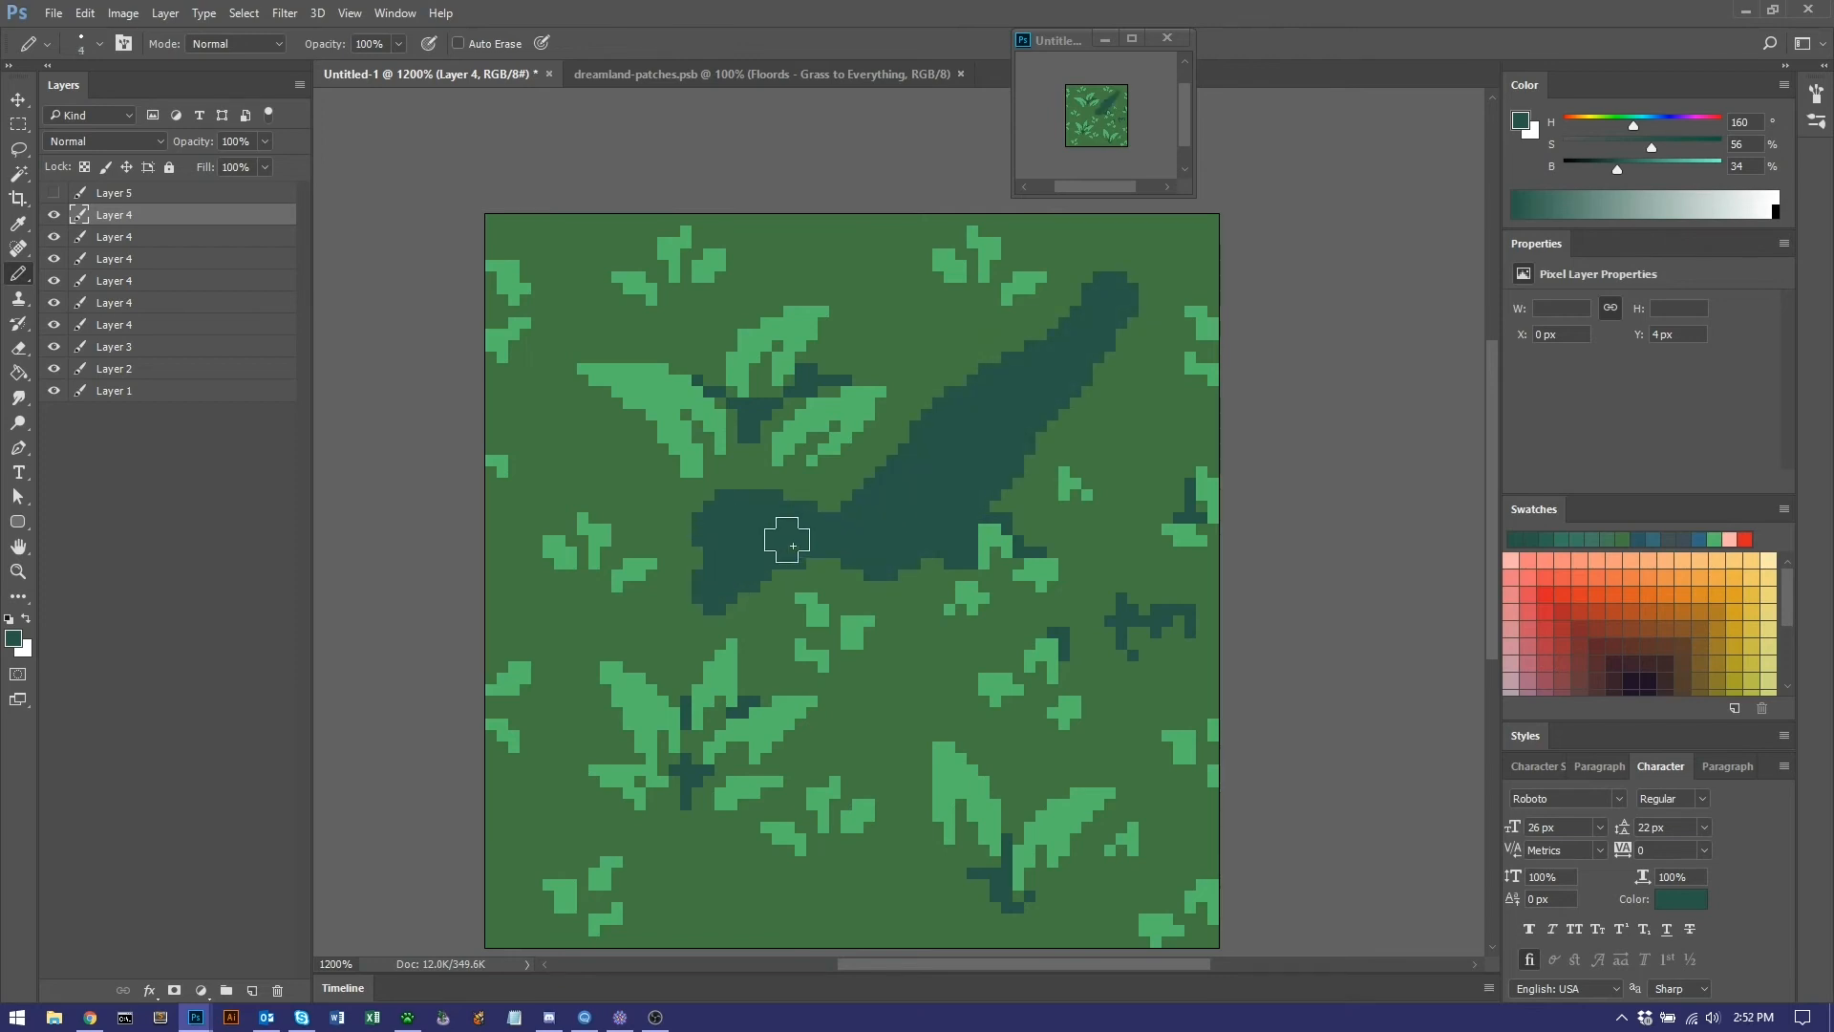
{"action": "key", "text": "bracketleft"}
{"action": "key", "text": "bracketleft"}
{"action": "key", "text": "bracketleft"}
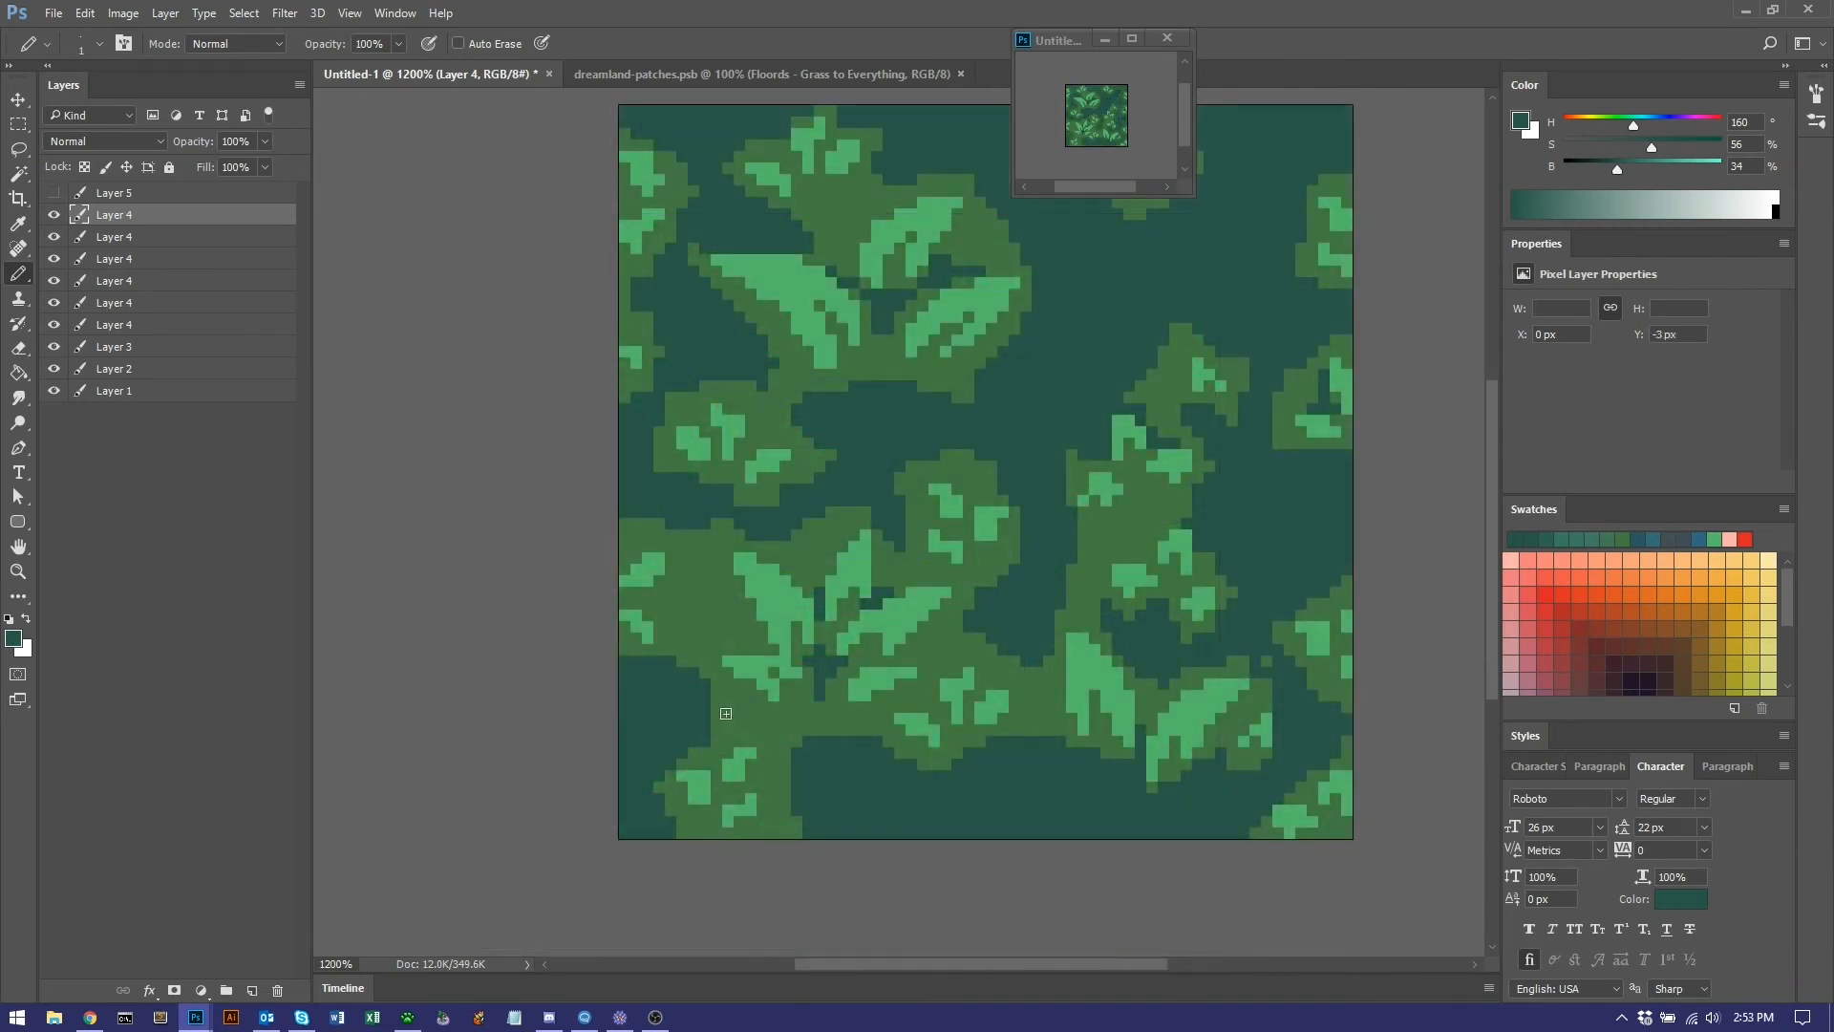
Sample the mid green and reshape its edges below the lower clusters, add a curved stem at centre, and outline the upper left leaf.
{"action": "key", "text": "alt"}
{"action": "left_click", "coordinate": [729, 712], "text": "alt"}
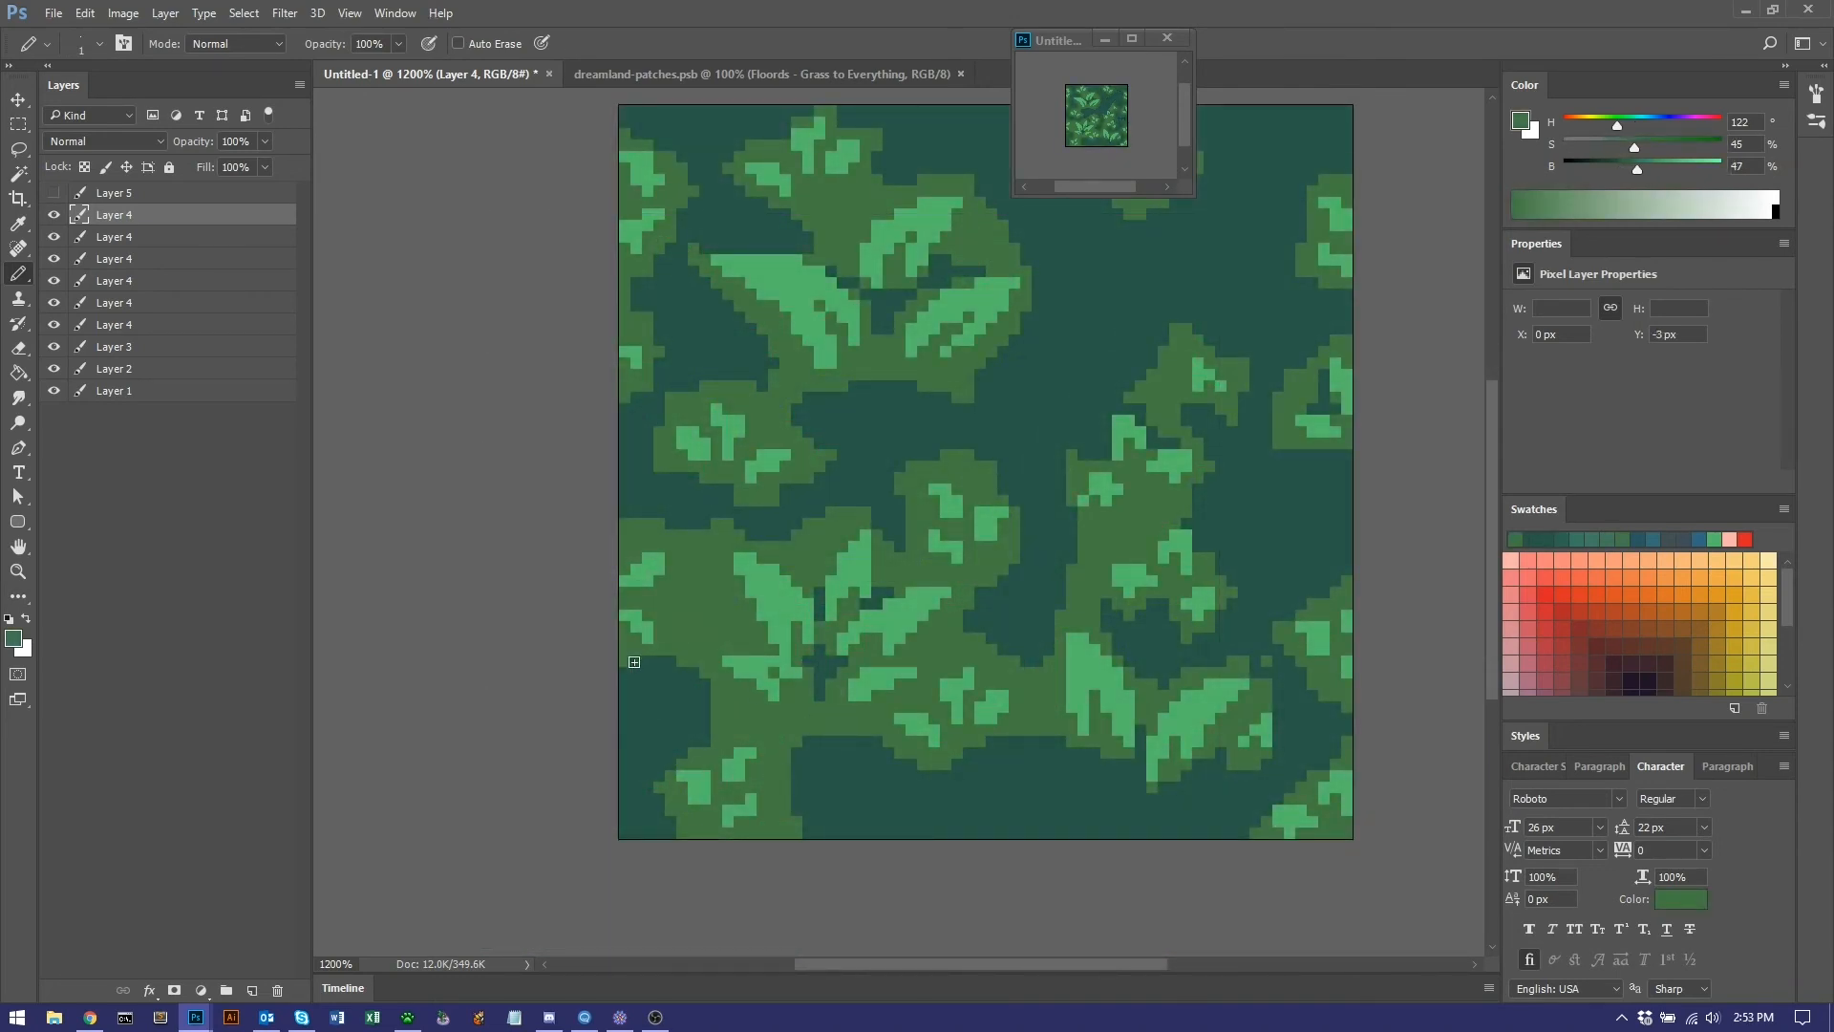
{"action": "mouse_move", "coordinate": [714, 725]}
{"action": "left_mouse_down"}
{"action": "mouse_move", "coordinate": [663, 775]}
{"action": "mouse_move", "coordinate": [687, 844]}
{"action": "mouse_move", "coordinate": [795, 768]}
{"action": "mouse_move", "coordinate": [807, 819]}
{"action": "mouse_move", "coordinate": [798, 761]}
{"action": "mouse_move", "coordinate": [833, 741]}
{"action": "mouse_move", "coordinate": [890, 754]}
{"action": "mouse_move", "coordinate": [868, 763]}
{"action": "mouse_move", "coordinate": [911, 783]}
{"action": "mouse_move", "coordinate": [1073, 742]}
{"action": "left_mouse_up"}
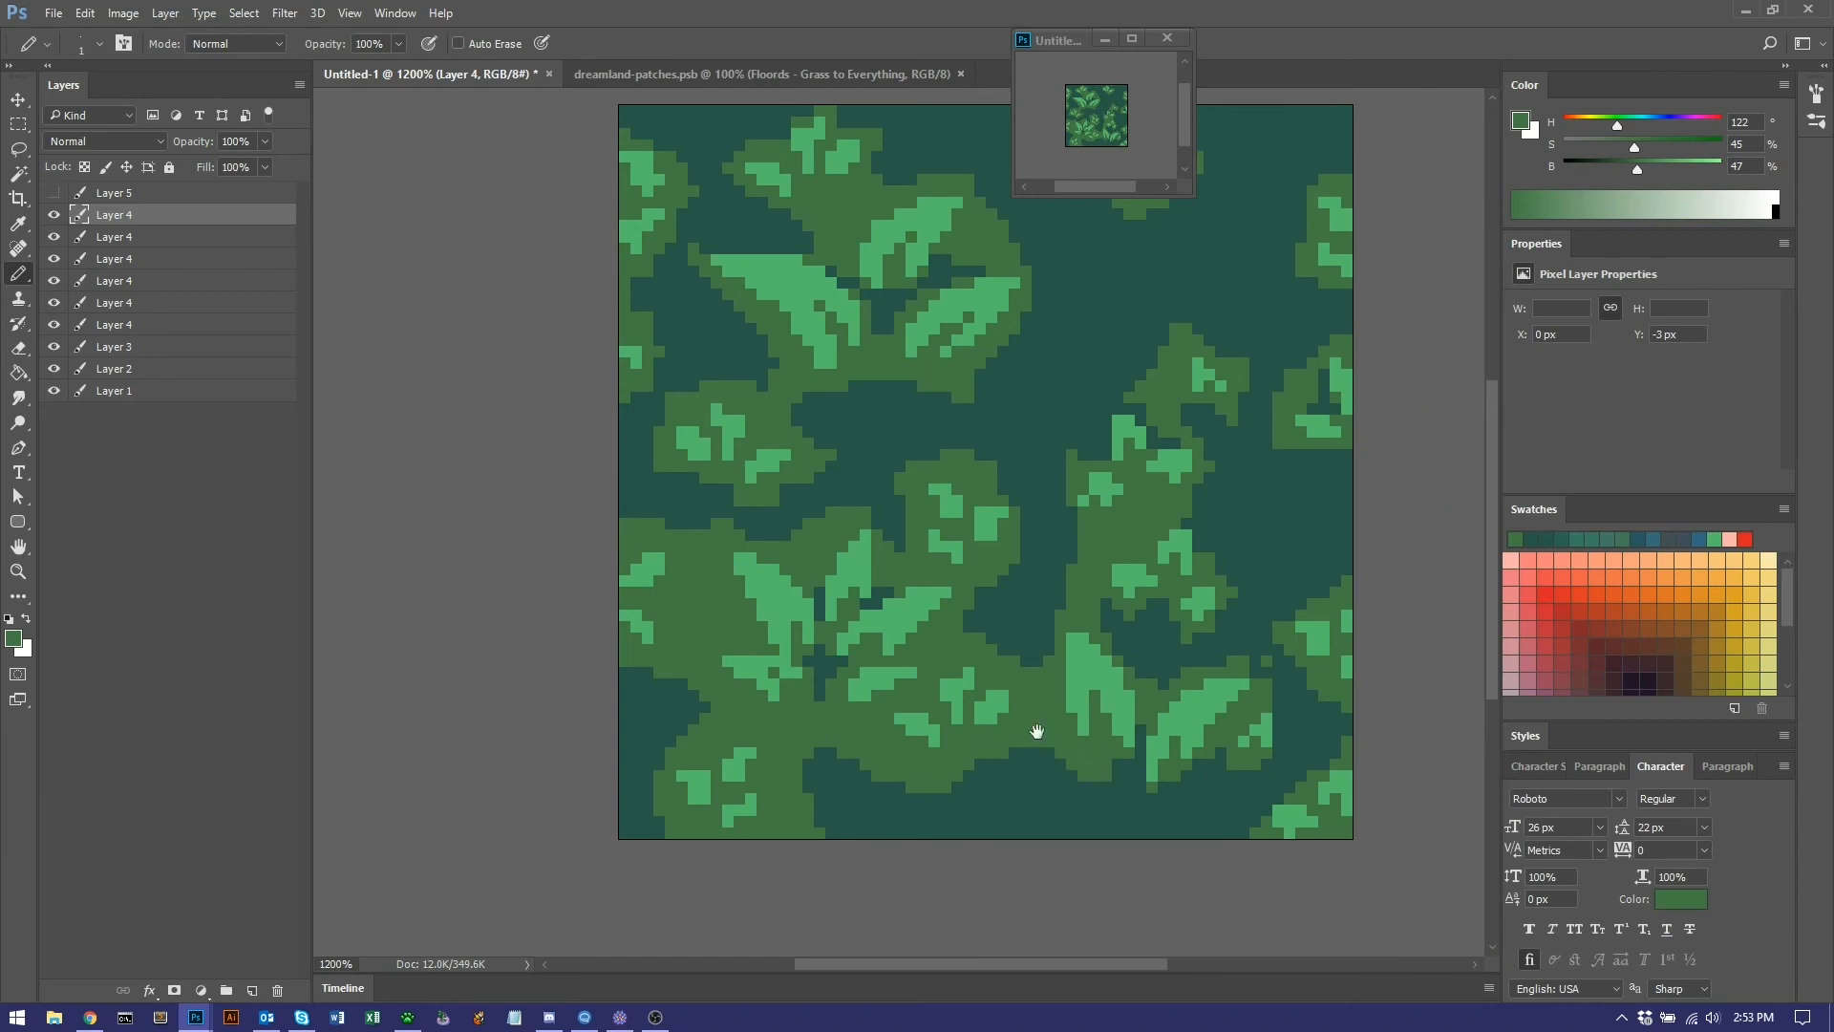
{"action": "left_click_drag", "start_coordinate": [1037, 732], "coordinate": [947, 818]}
{"action": "mouse_move", "coordinate": [879, 708]}
{"action": "left_mouse_down"}
{"action": "mouse_move", "coordinate": [927, 624]}
{"action": "mouse_move", "coordinate": [916, 563]}
{"action": "mouse_move", "coordinate": [948, 581]}
{"action": "mouse_move", "coordinate": [979, 521]}
{"action": "mouse_move", "coordinate": [979, 537]}
{"action": "mouse_move", "coordinate": [966, 550]}
{"action": "mouse_move", "coordinate": [927, 466]}
{"action": "mouse_move", "coordinate": [887, 478]}
{"action": "mouse_move", "coordinate": [948, 476]}
{"action": "mouse_move", "coordinate": [968, 540]}
{"action": "left_mouse_up"}
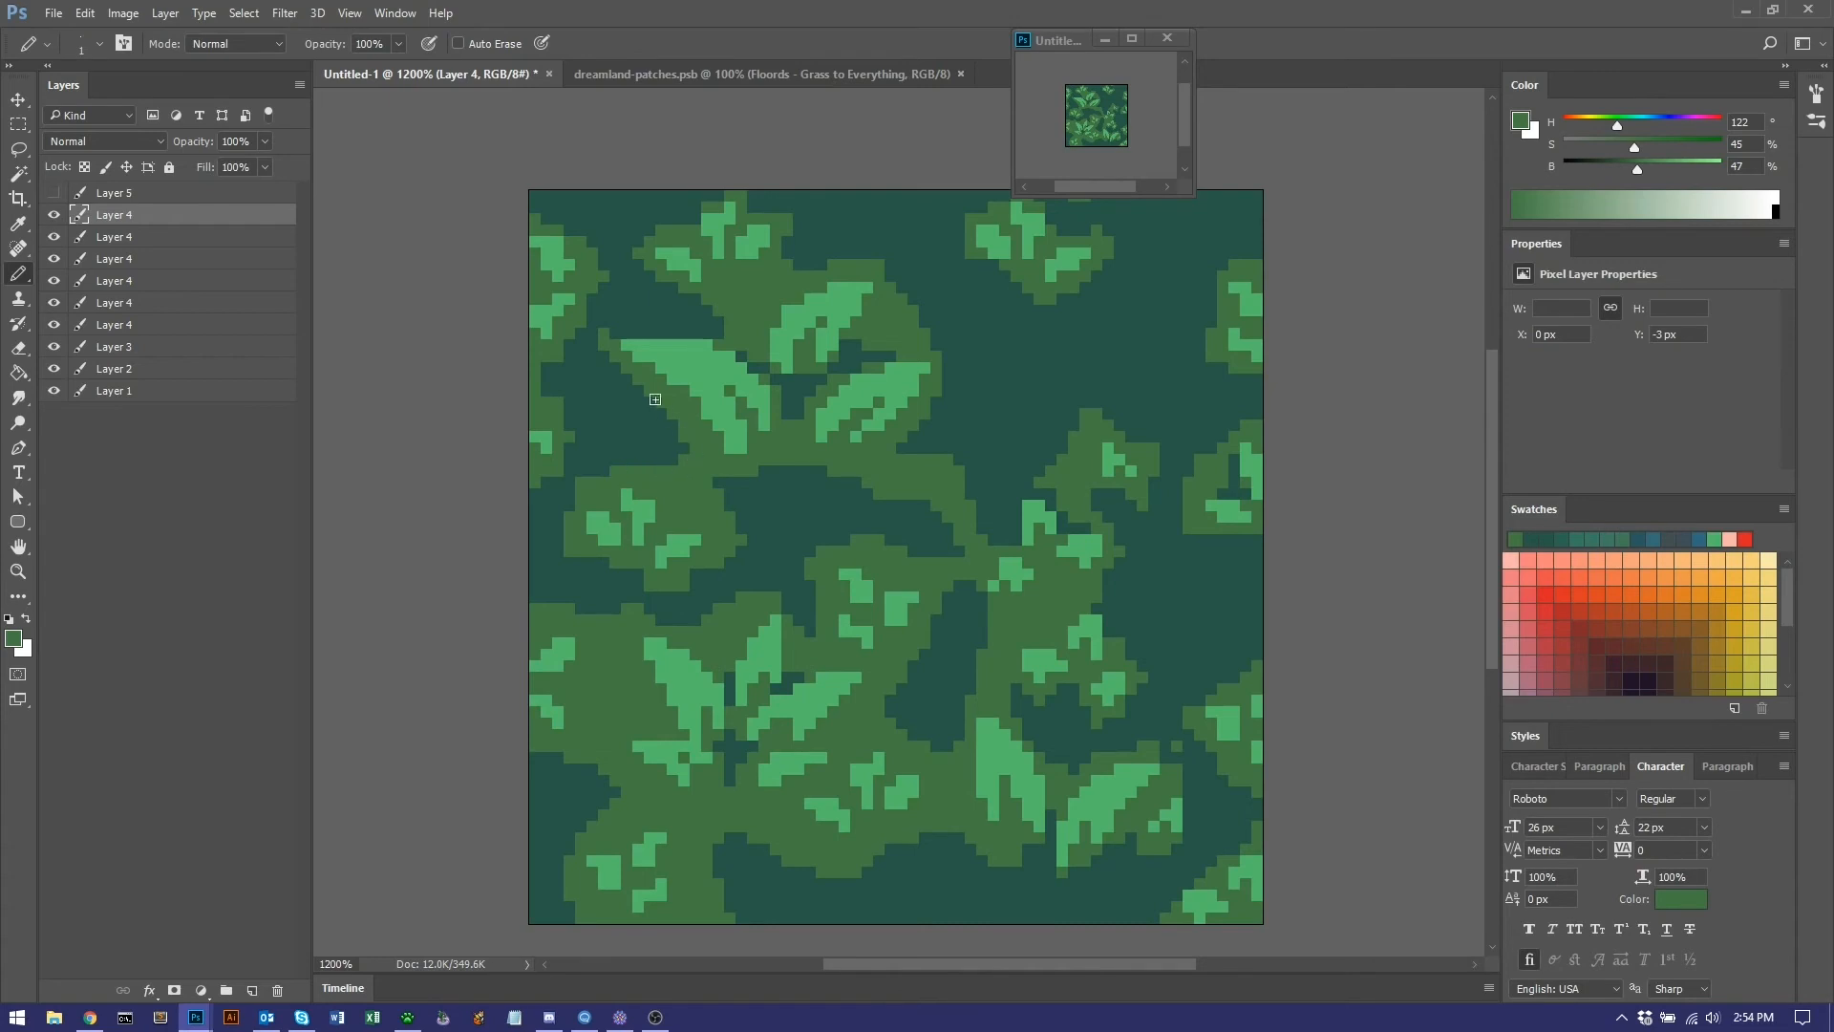
{"action": "mouse_move", "coordinate": [615, 357]}
{"action": "left_mouse_down"}
{"action": "mouse_move", "coordinate": [672, 459]}
{"action": "mouse_move", "coordinate": [674, 427]}
{"action": "left_mouse_up"}
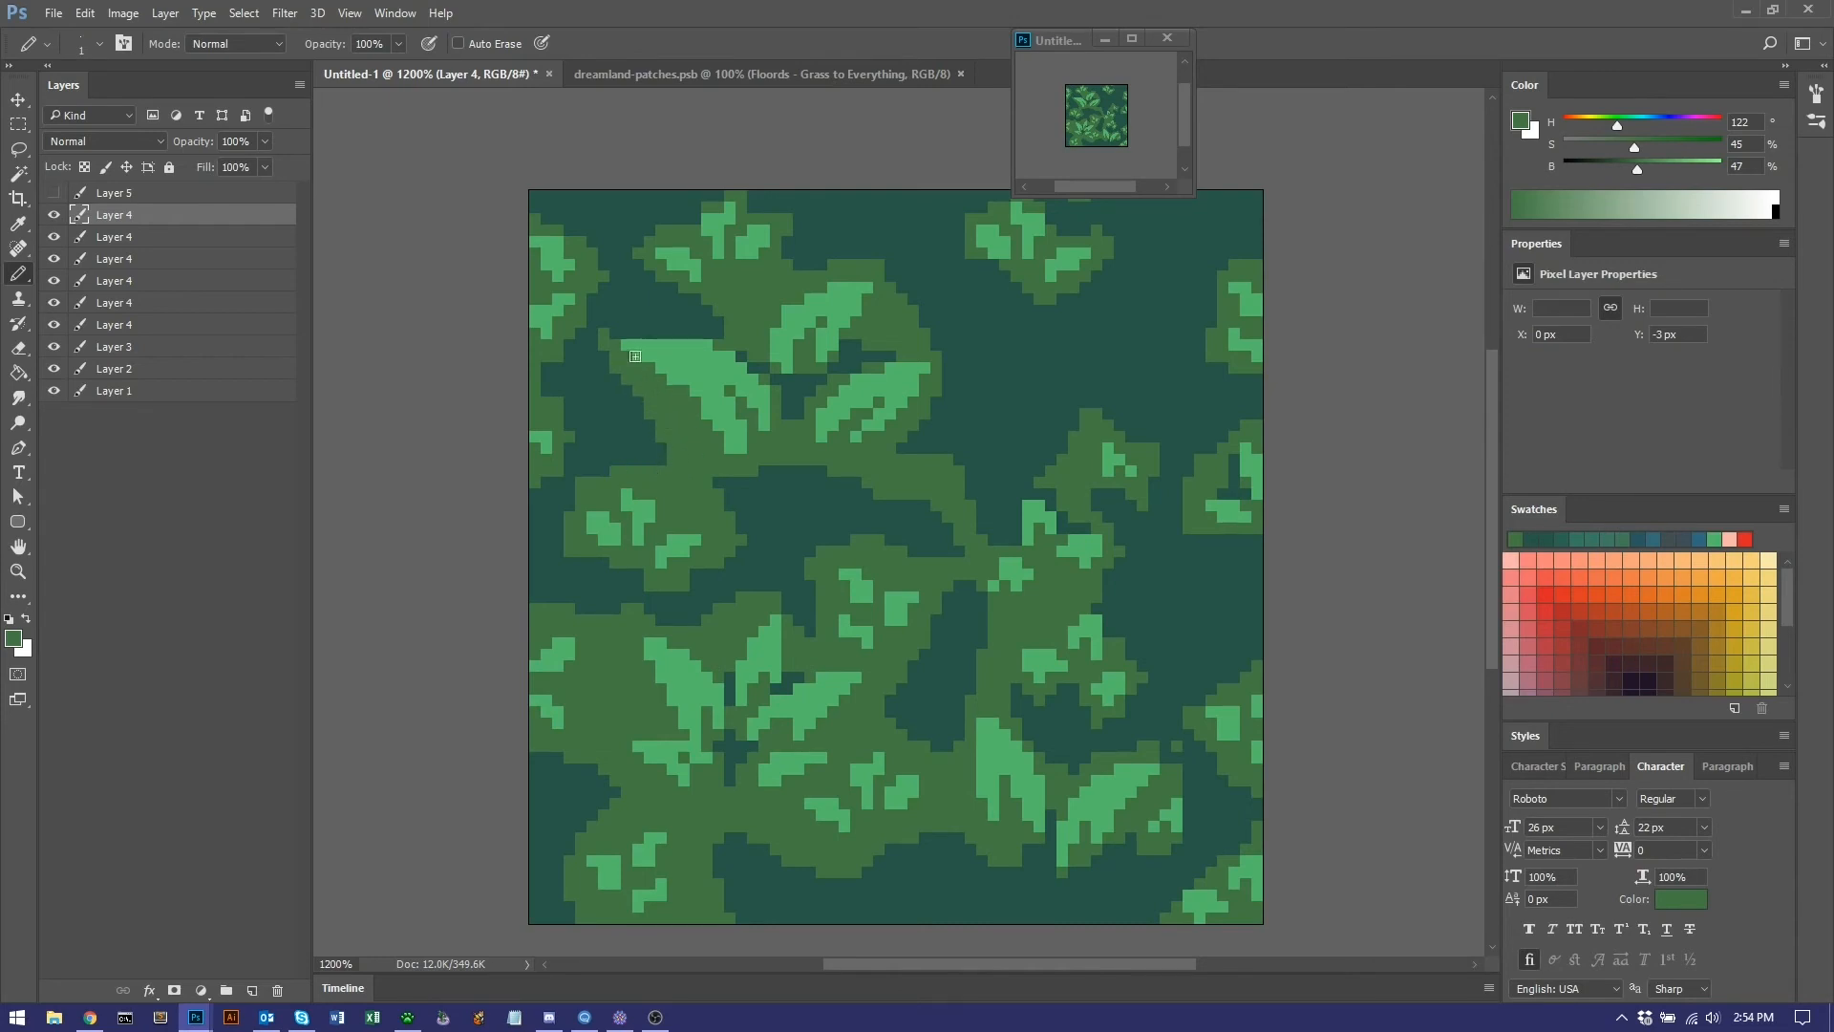
{"action": "mouse_move", "coordinate": [609, 333]}
{"action": "left_mouse_down"}
{"action": "mouse_move", "coordinate": [718, 332]}
{"action": "mouse_move", "coordinate": [680, 282]}
{"action": "left_mouse_up"}
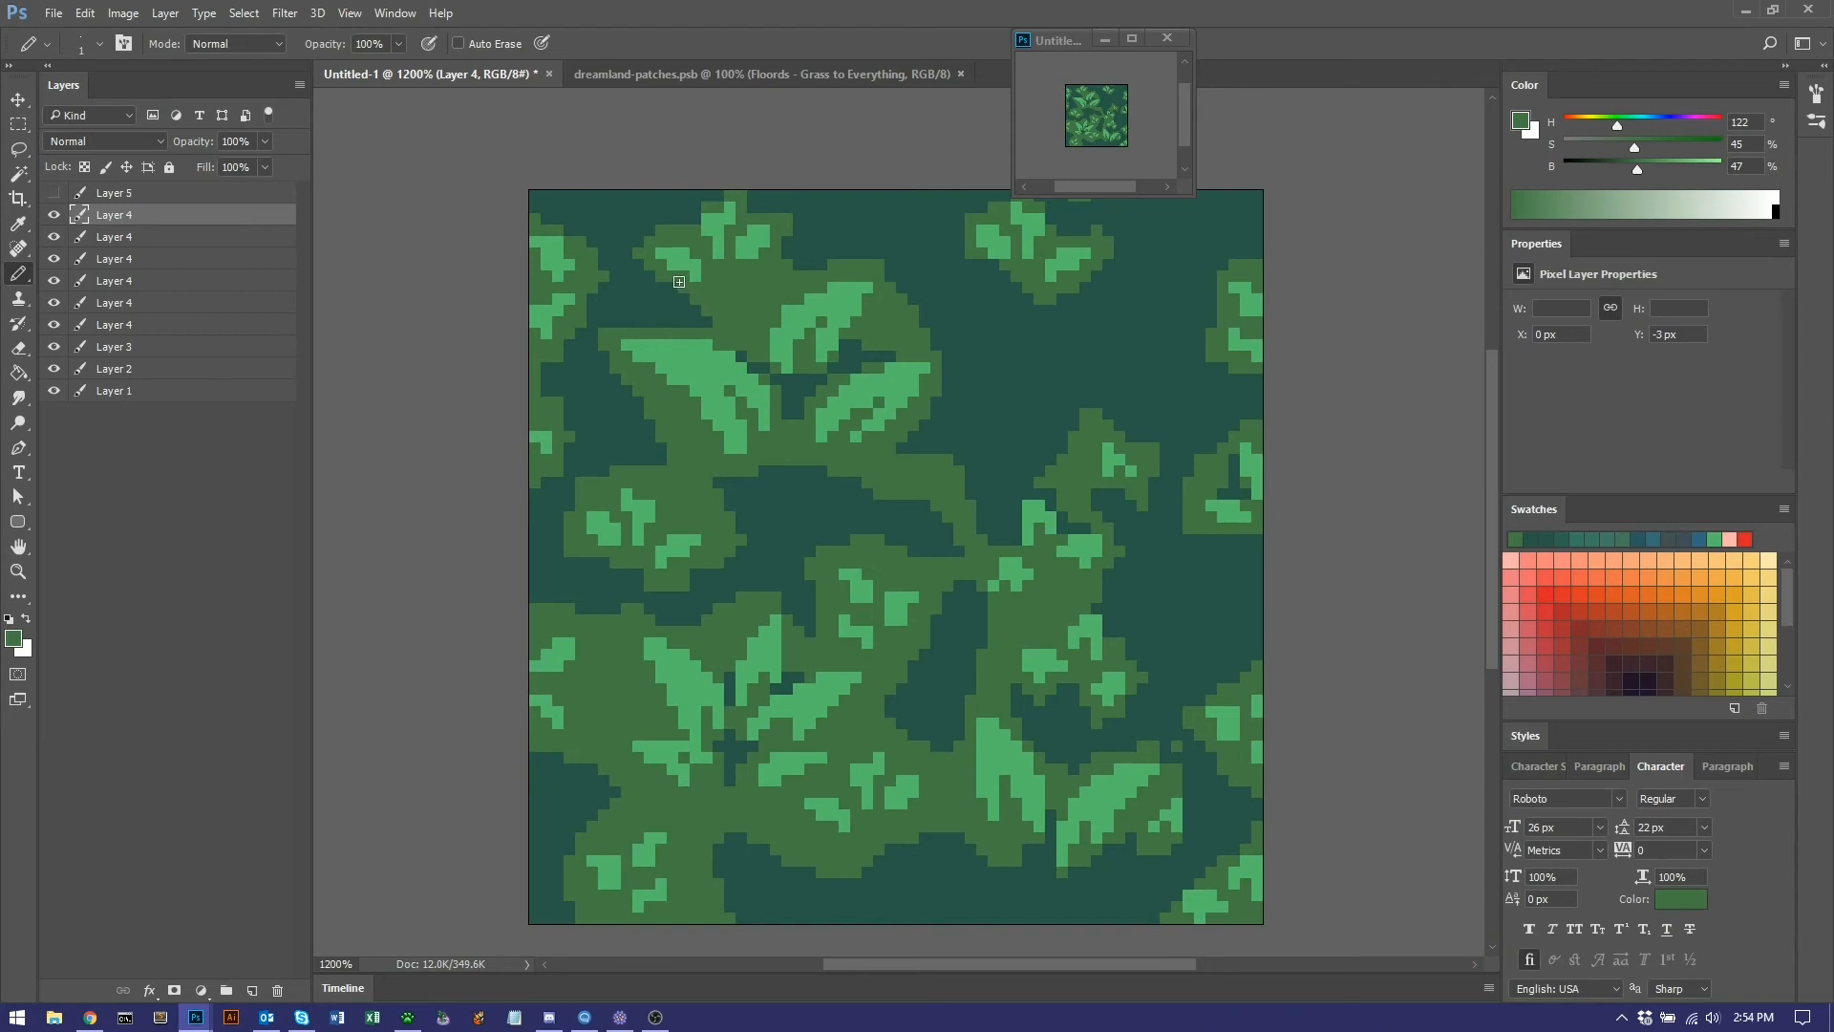
Sample the dark teal and trim the mid green border around the top left tiny cluster and the upper large cluster's leaves.
{"action": "left_click", "coordinate": [638, 247], "text": "alt"}
{"action": "mouse_move", "coordinate": [643, 244]}
{"action": "left_mouse_down"}
{"action": "mouse_move", "coordinate": [731, 190]}
{"action": "mouse_move", "coordinate": [789, 217]}
{"action": "left_mouse_up"}
{"action": "left_click", "coordinate": [703, 207]}
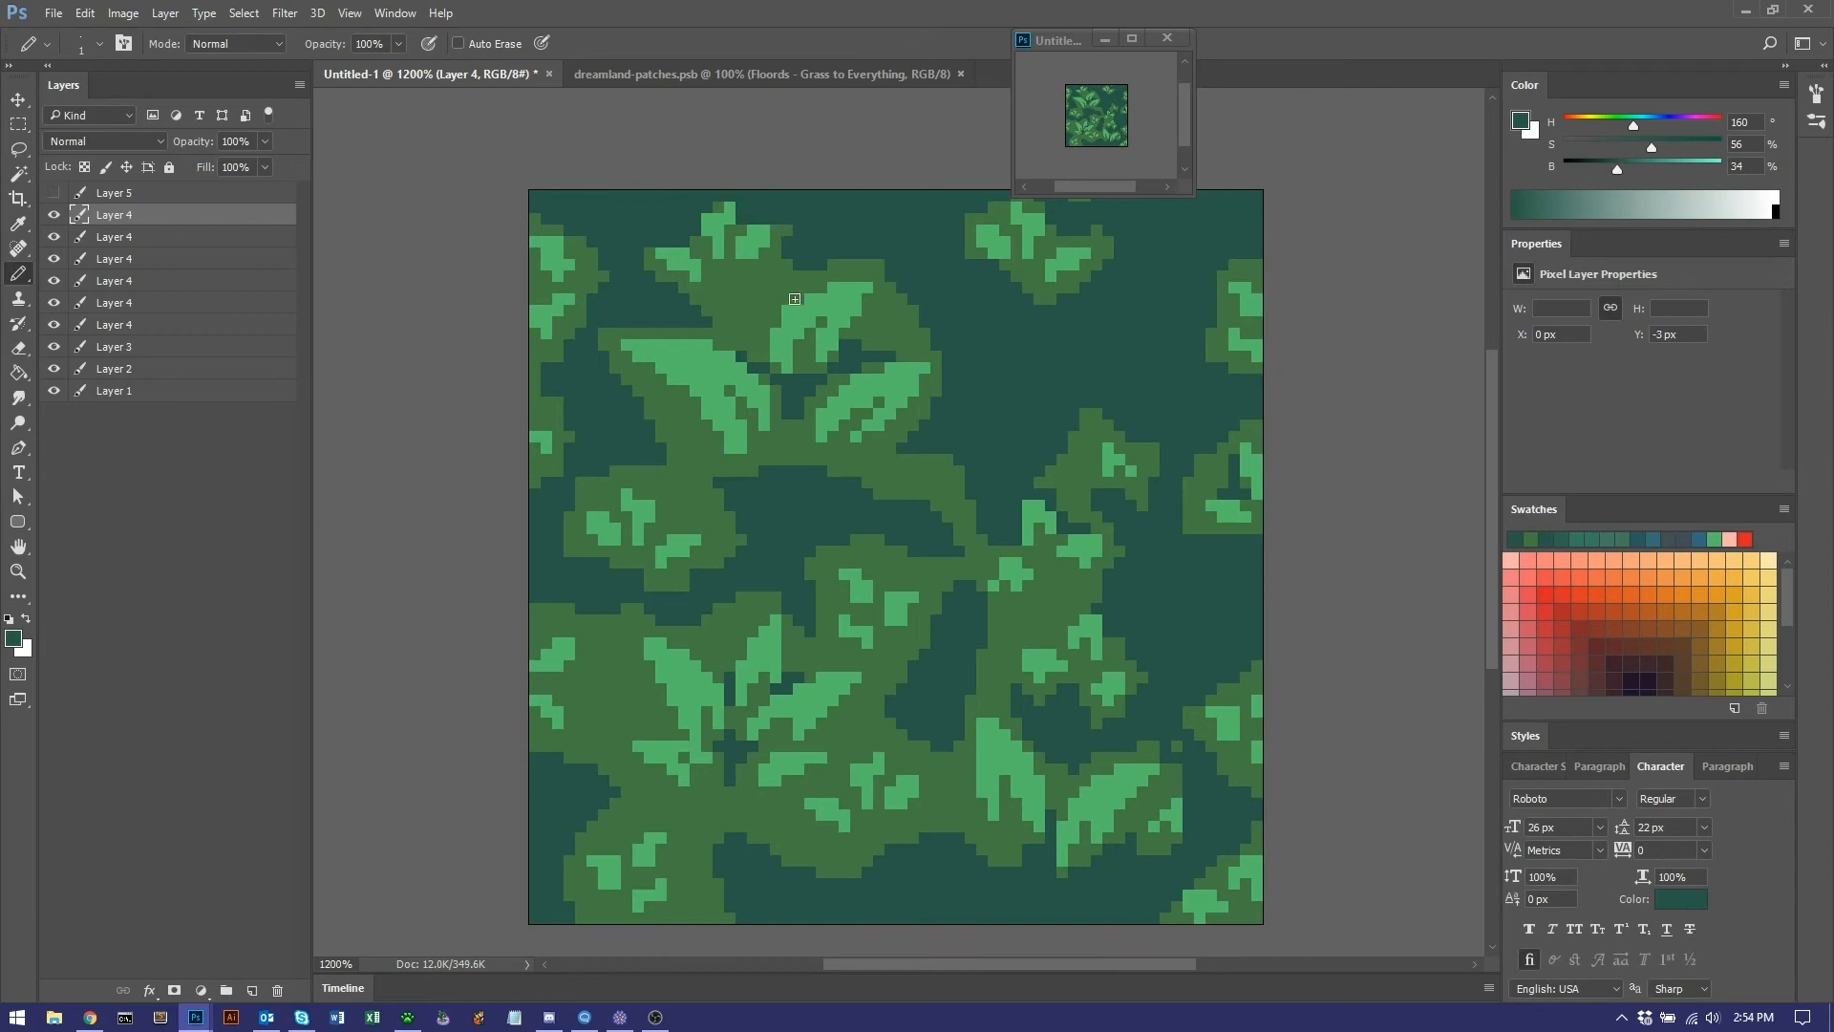
{"action": "left_click_drag", "start_coordinate": [805, 282], "coordinate": [870, 265]}
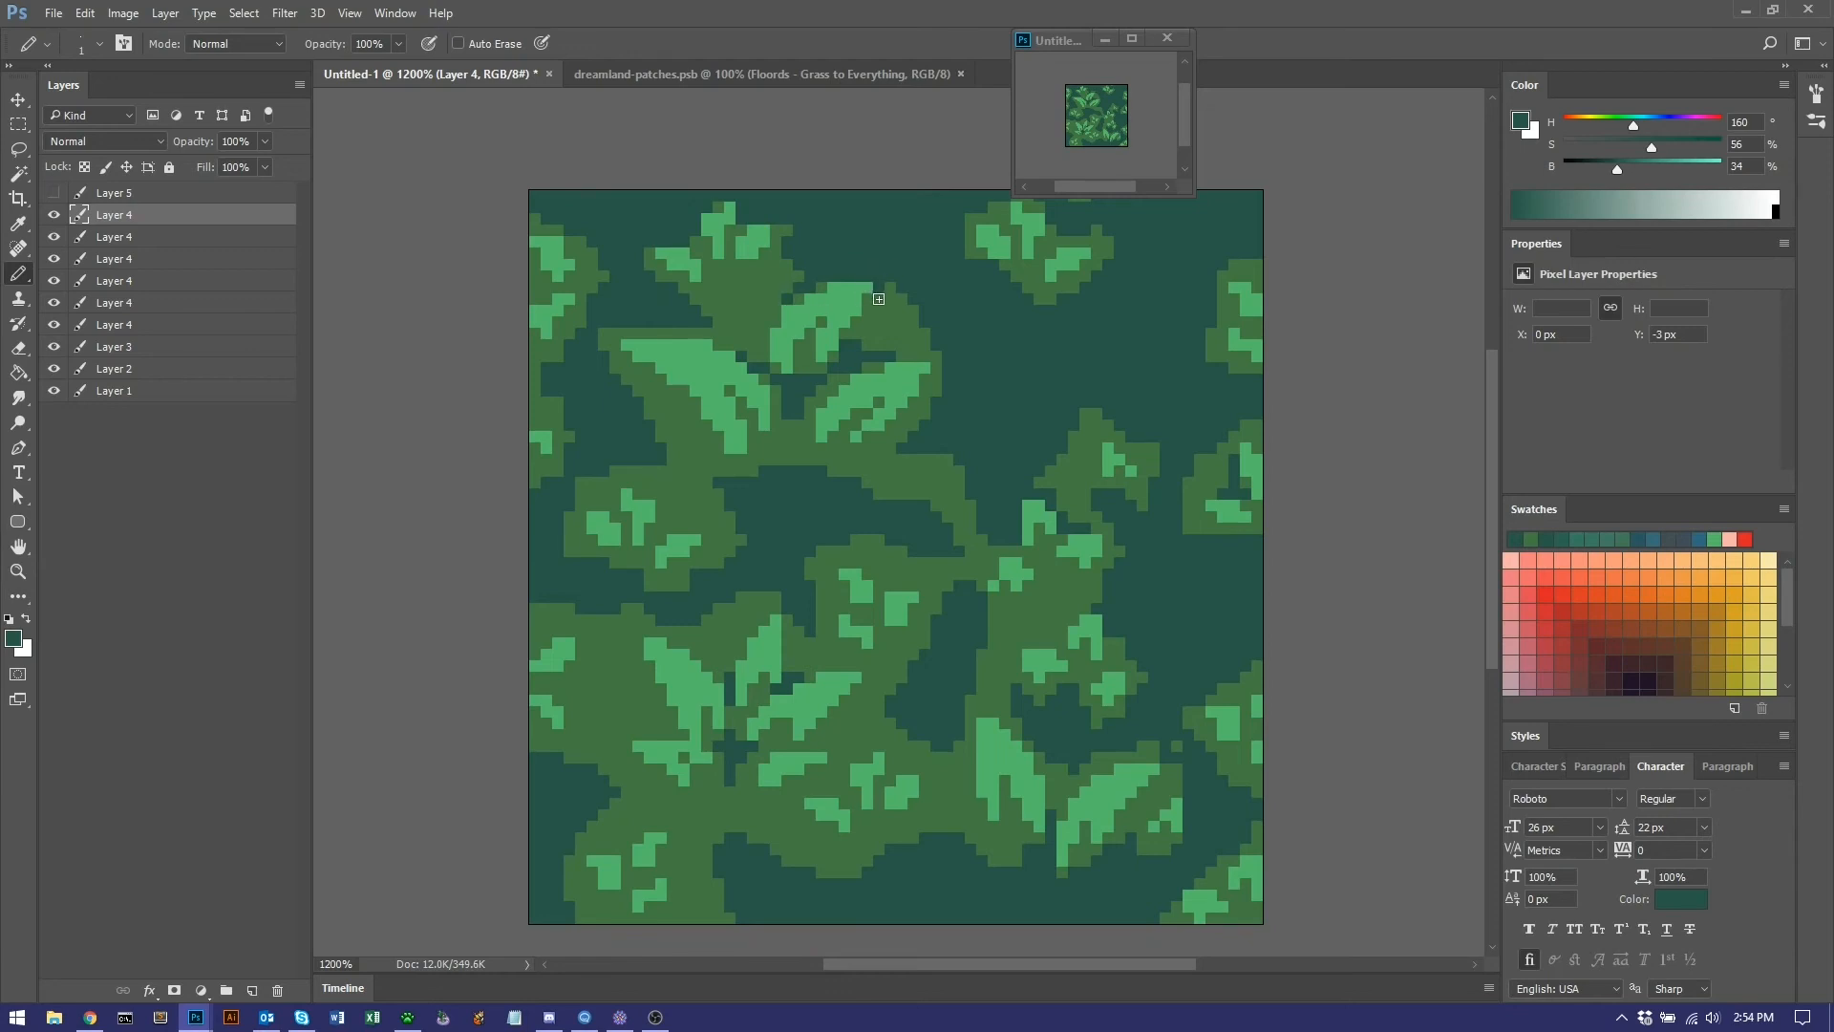
{"action": "left_click_drag", "start_coordinate": [882, 301], "coordinate": [910, 289]}
{"action": "mouse_move", "coordinate": [653, 332]}
{"action": "left_mouse_down"}
{"action": "mouse_move", "coordinate": [607, 336]}
{"action": "mouse_move", "coordinate": [632, 391]}
{"action": "left_mouse_up"}
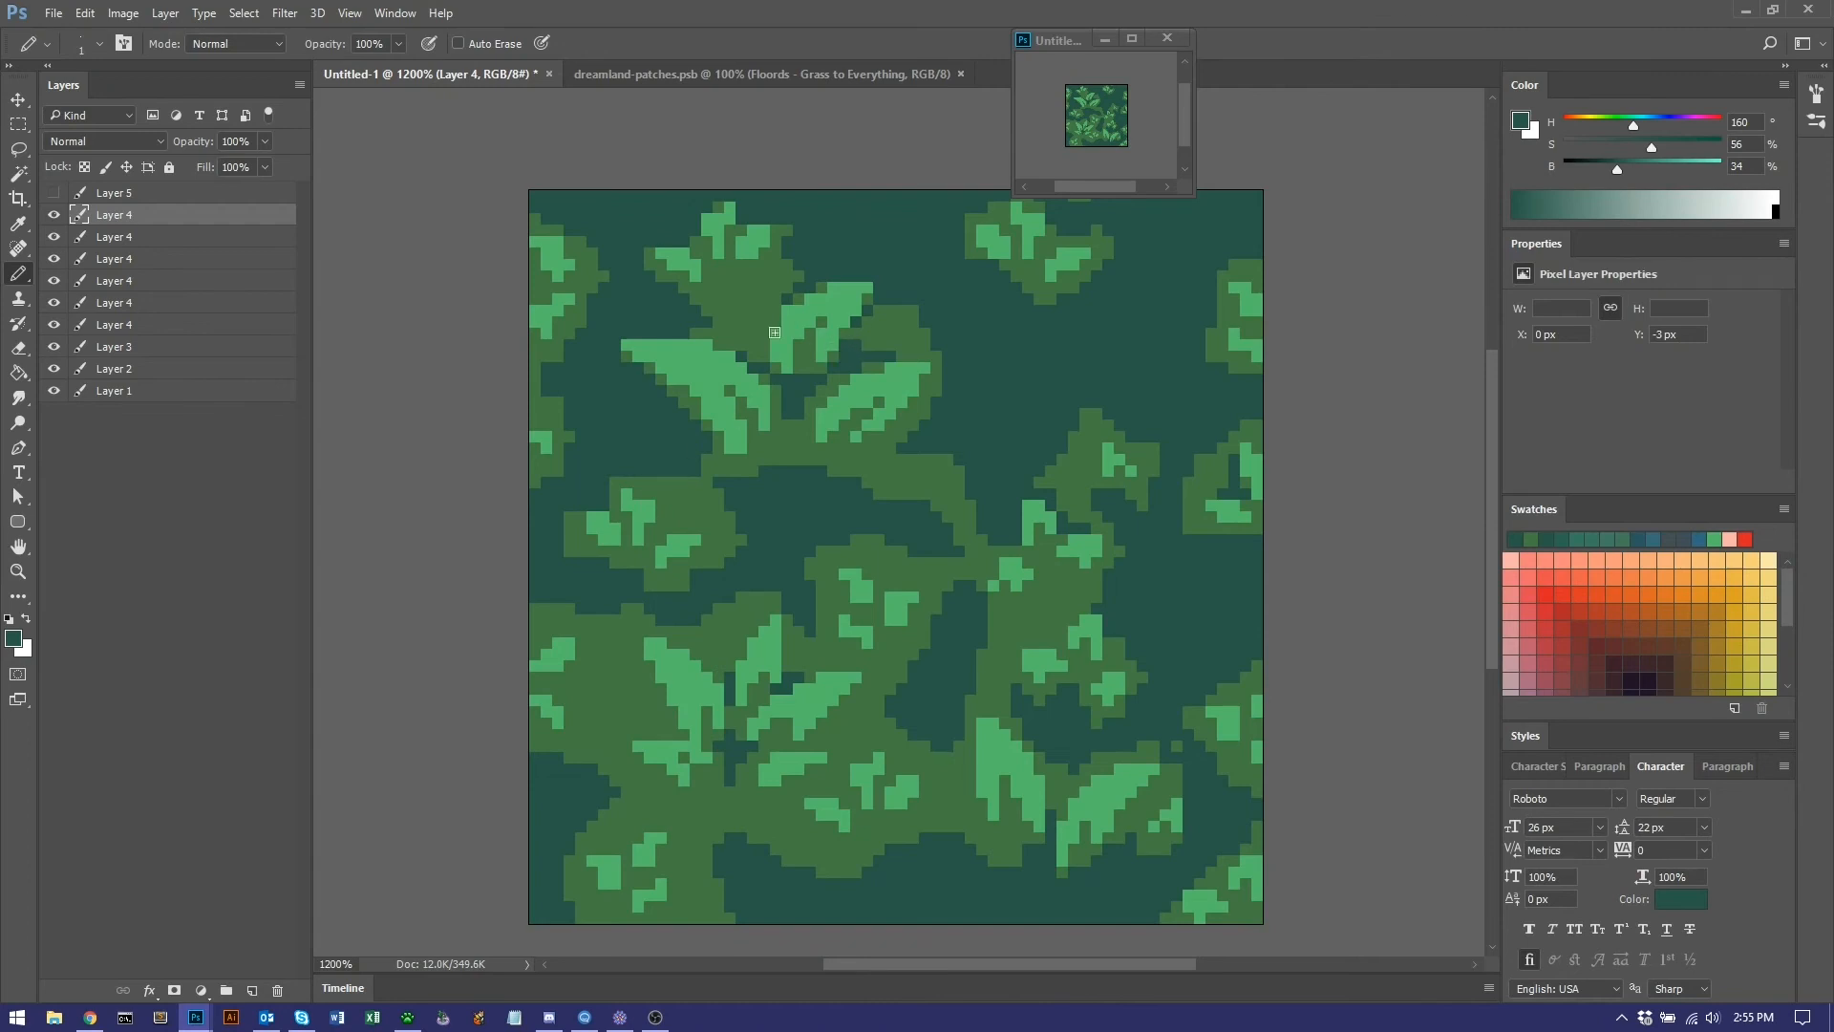
{"action": "mouse_move", "coordinate": [883, 312]}
{"action": "left_mouse_down"}
{"action": "mouse_move", "coordinate": [911, 303]}
{"action": "mouse_move", "coordinate": [888, 315]}
{"action": "left_mouse_up"}
Sample the mid green and scatter small leaf fragments over the dark area right of the upper large cluster.
{"action": "left_click", "coordinate": [938, 554], "text": "alt"}
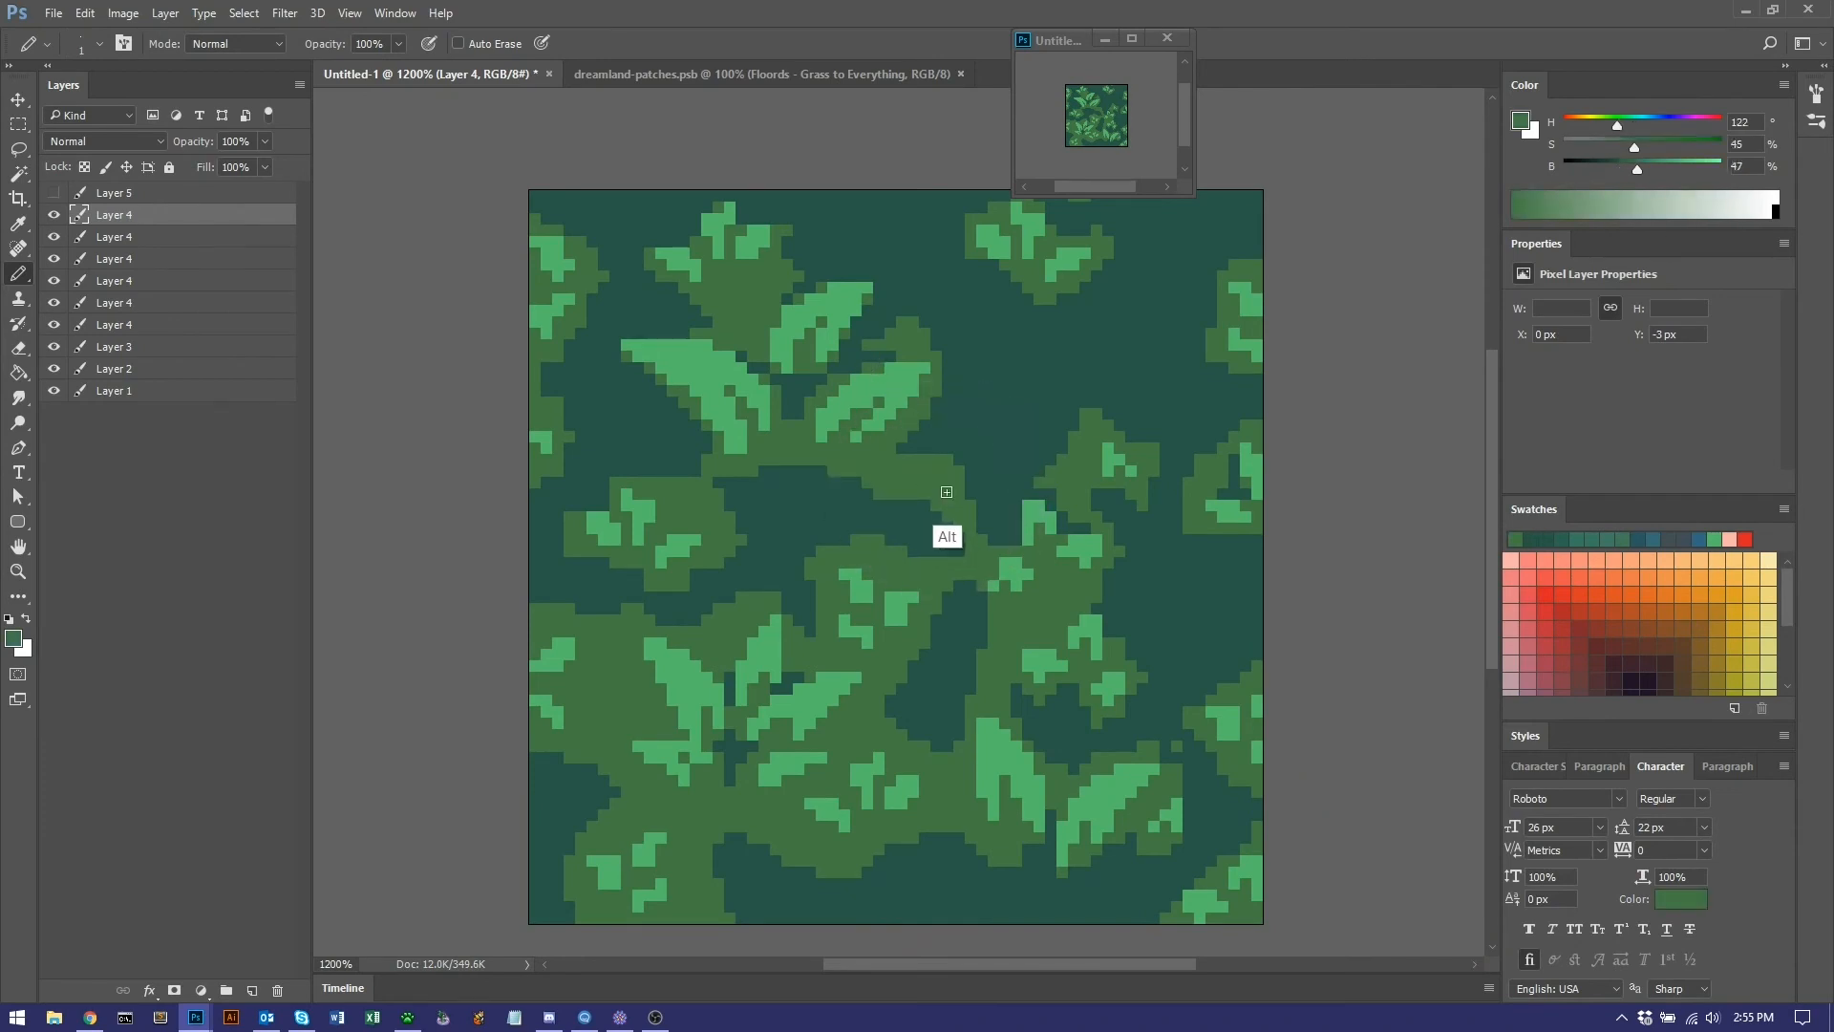
{"action": "left_click", "coordinate": [913, 473], "text": "alt"}
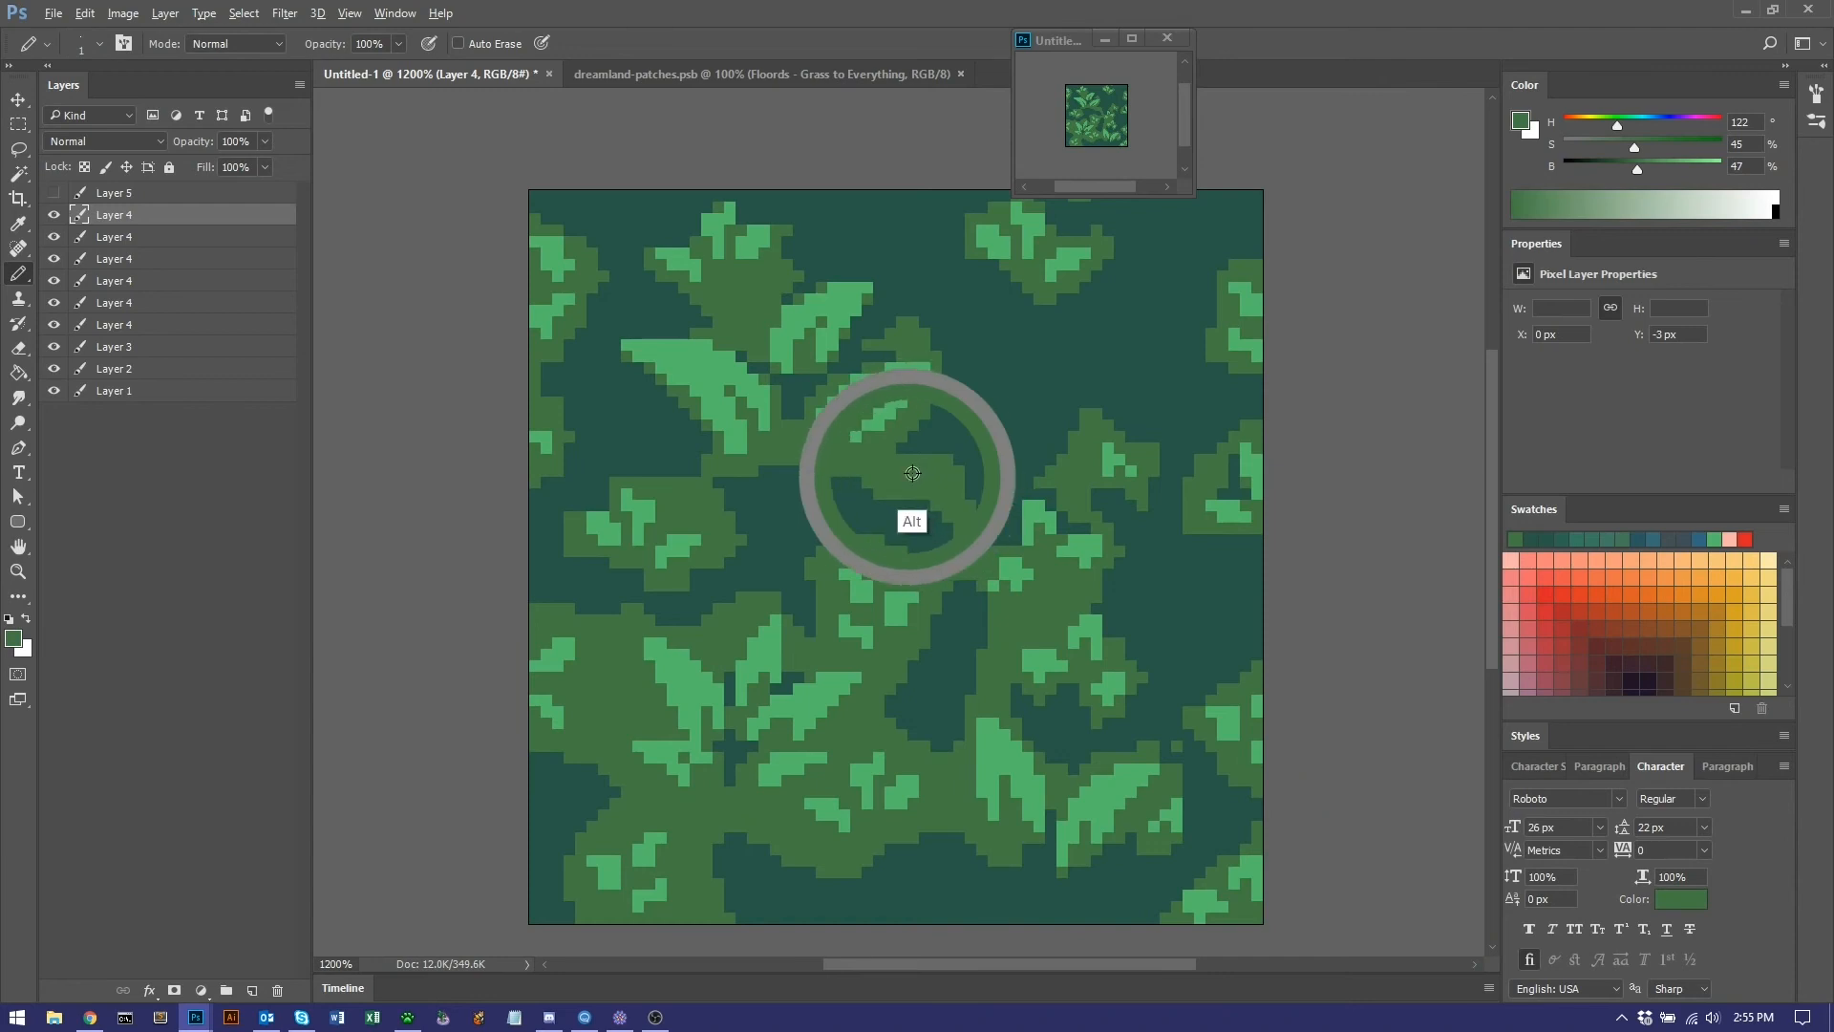
{"action": "mouse_move", "coordinate": [1015, 420]}
{"action": "left_mouse_down"}
{"action": "mouse_move", "coordinate": [1016, 445]}
{"action": "mouse_move", "coordinate": [1027, 415]}
{"action": "mouse_move", "coordinate": [1064, 393]}
{"action": "mouse_move", "coordinate": [1055, 426]}
{"action": "mouse_move", "coordinate": [1067, 405]}
{"action": "left_mouse_up"}
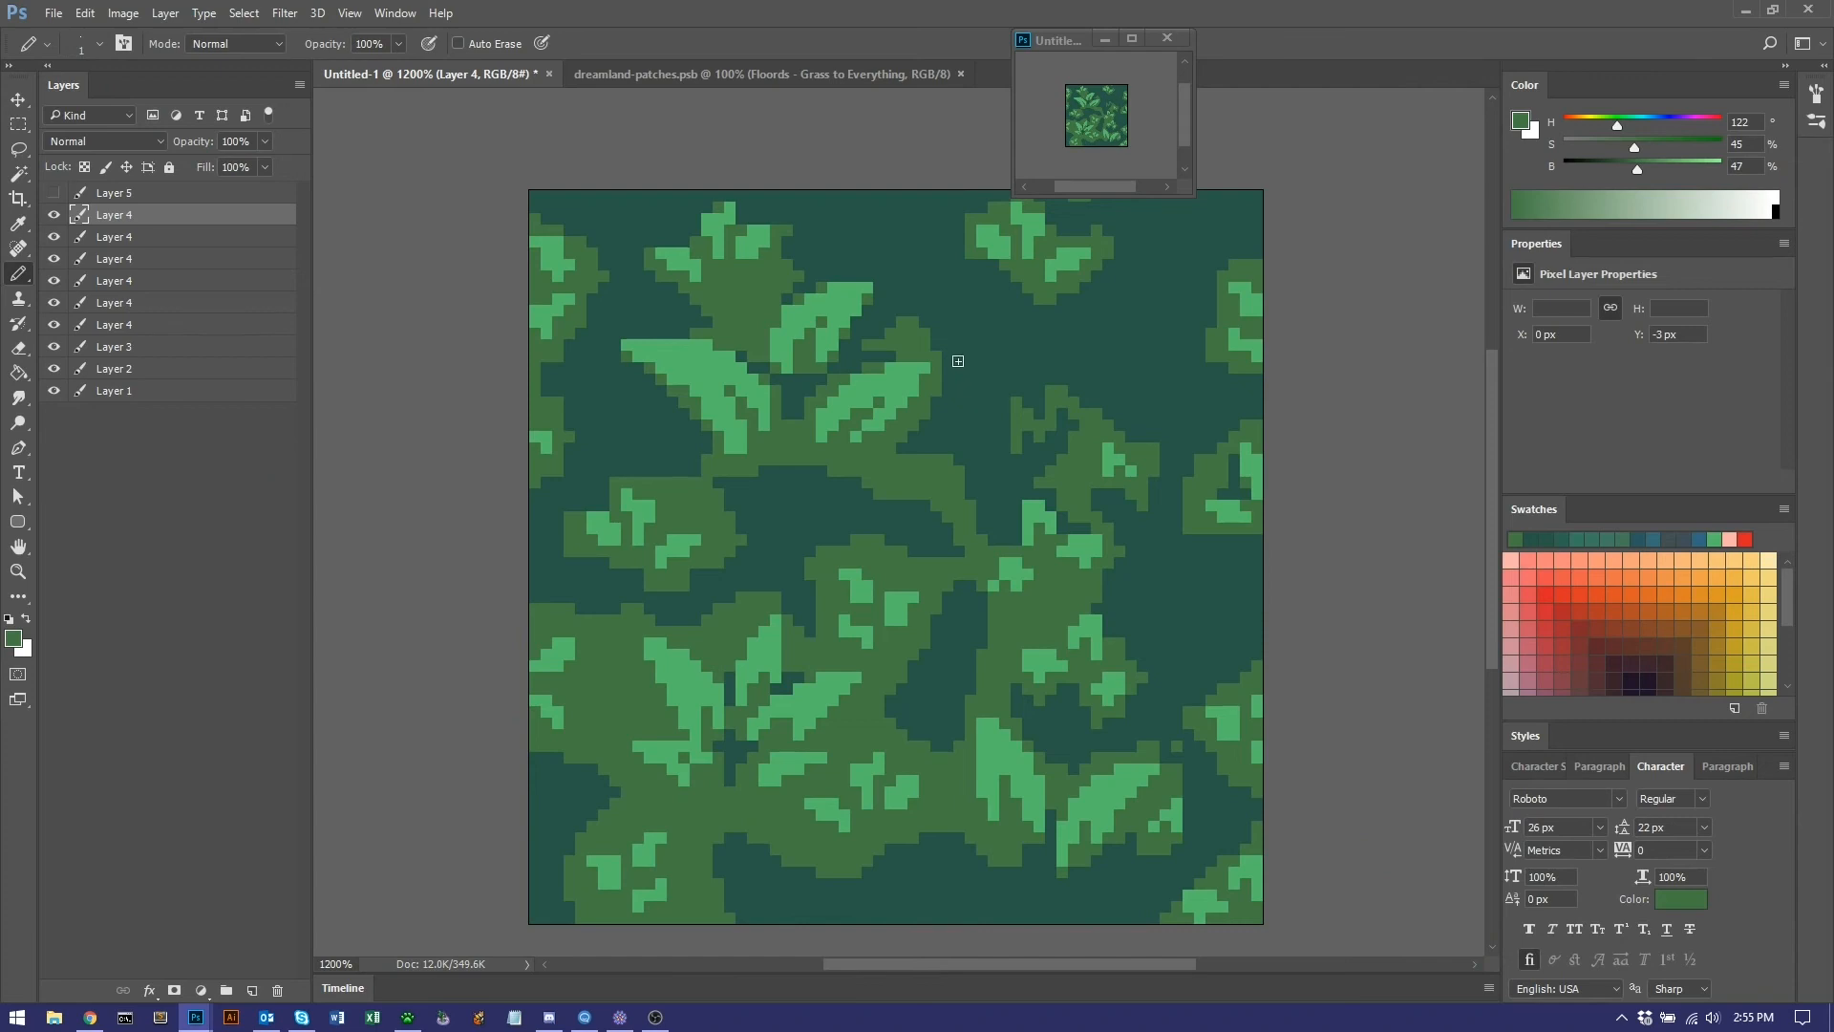
{"action": "left_click_drag", "start_coordinate": [949, 356], "coordinate": [965, 342]}
{"action": "mouse_move", "coordinate": [1002, 344]}
{"action": "left_mouse_down"}
{"action": "mouse_move", "coordinate": [1014, 361]}
{"action": "mouse_move", "coordinate": [979, 425]}
{"action": "left_mouse_up"}
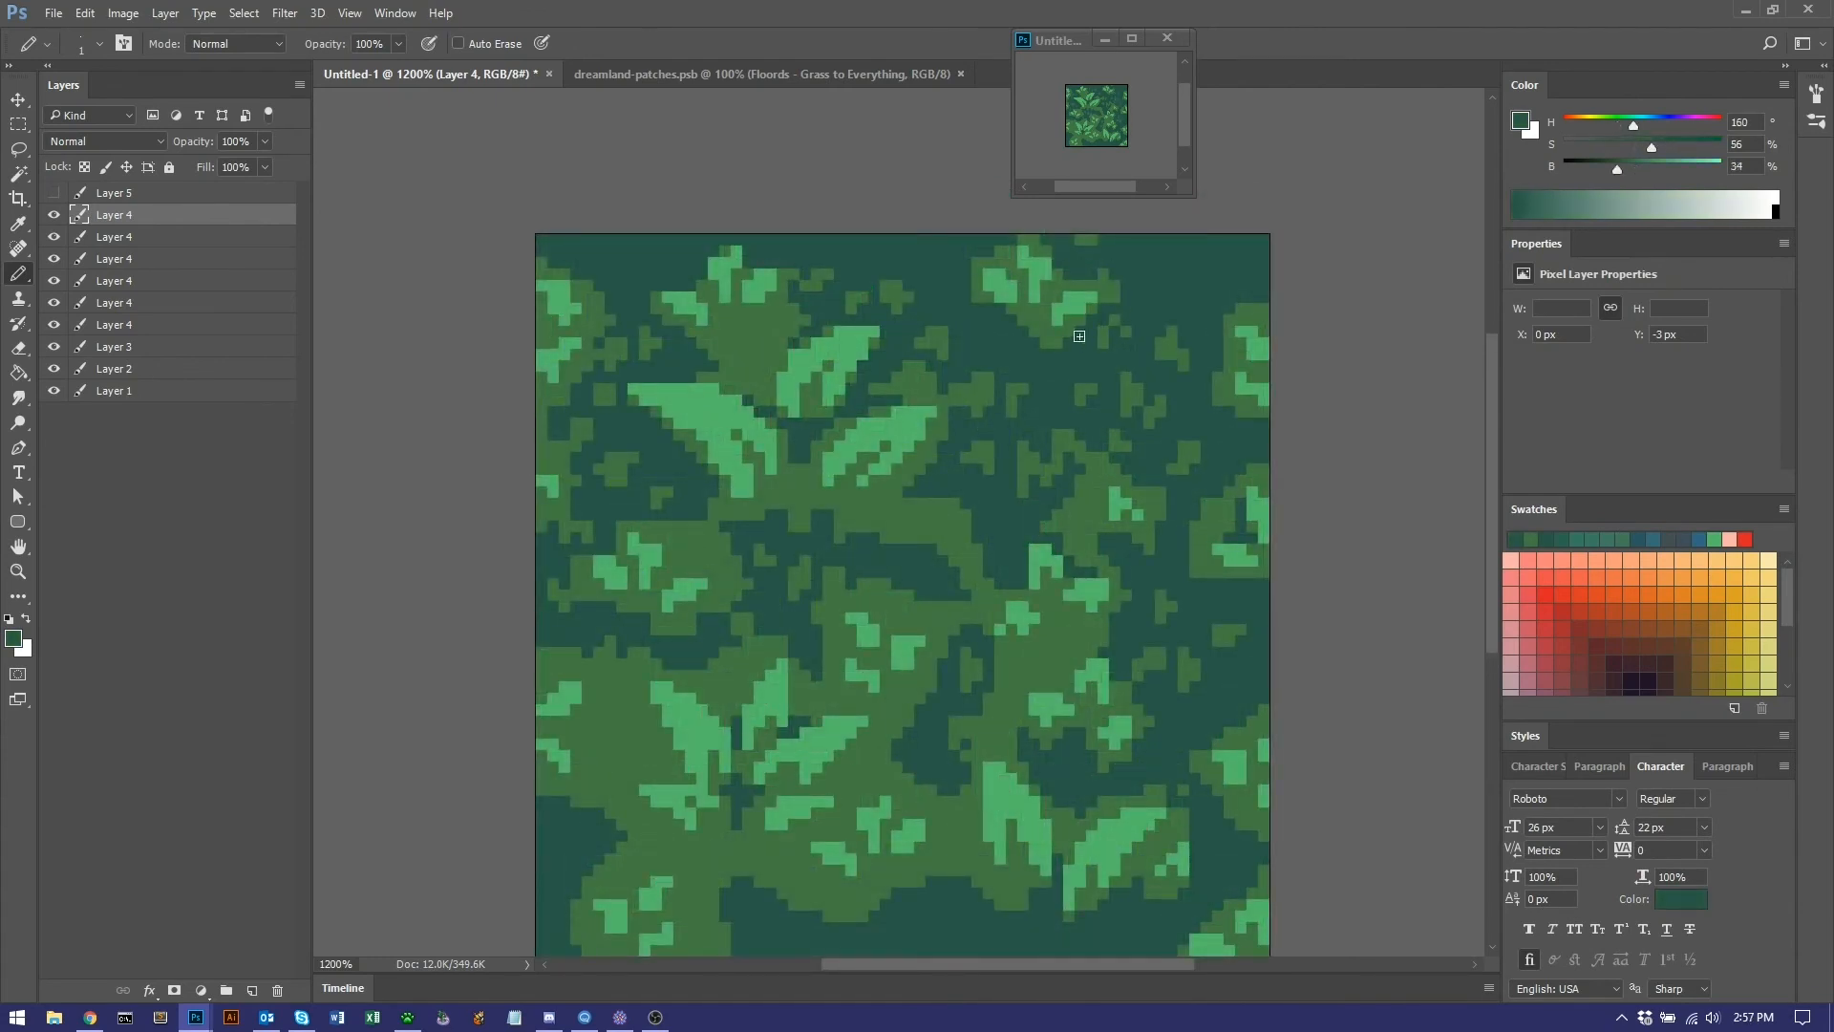
Paint over the scattered mid green fragments in the upper right area with dark teal.
{"action": "left_click_drag", "start_coordinate": [1164, 404], "coordinate": [1150, 419]}
{"action": "left_click_drag", "start_coordinate": [1184, 459], "coordinate": [1172, 469]}
{"action": "left_click_drag", "start_coordinate": [1137, 395], "coordinate": [1126, 378]}
{"action": "left_click_drag", "start_coordinate": [1116, 435], "coordinate": [1081, 404]}
{"action": "mouse_move", "coordinate": [1059, 435]}
{"action": "left_mouse_down"}
{"action": "mouse_move", "coordinate": [1060, 491]}
{"action": "mouse_move", "coordinate": [1106, 460]}
{"action": "mouse_move", "coordinate": [1102, 499]}
{"action": "mouse_move", "coordinate": [1029, 477]}
{"action": "mouse_move", "coordinate": [1038, 450]}
{"action": "mouse_move", "coordinate": [1061, 470]}
{"action": "mouse_move", "coordinate": [1116, 467]}
{"action": "mouse_move", "coordinate": [1159, 501]}
{"action": "left_mouse_up"}
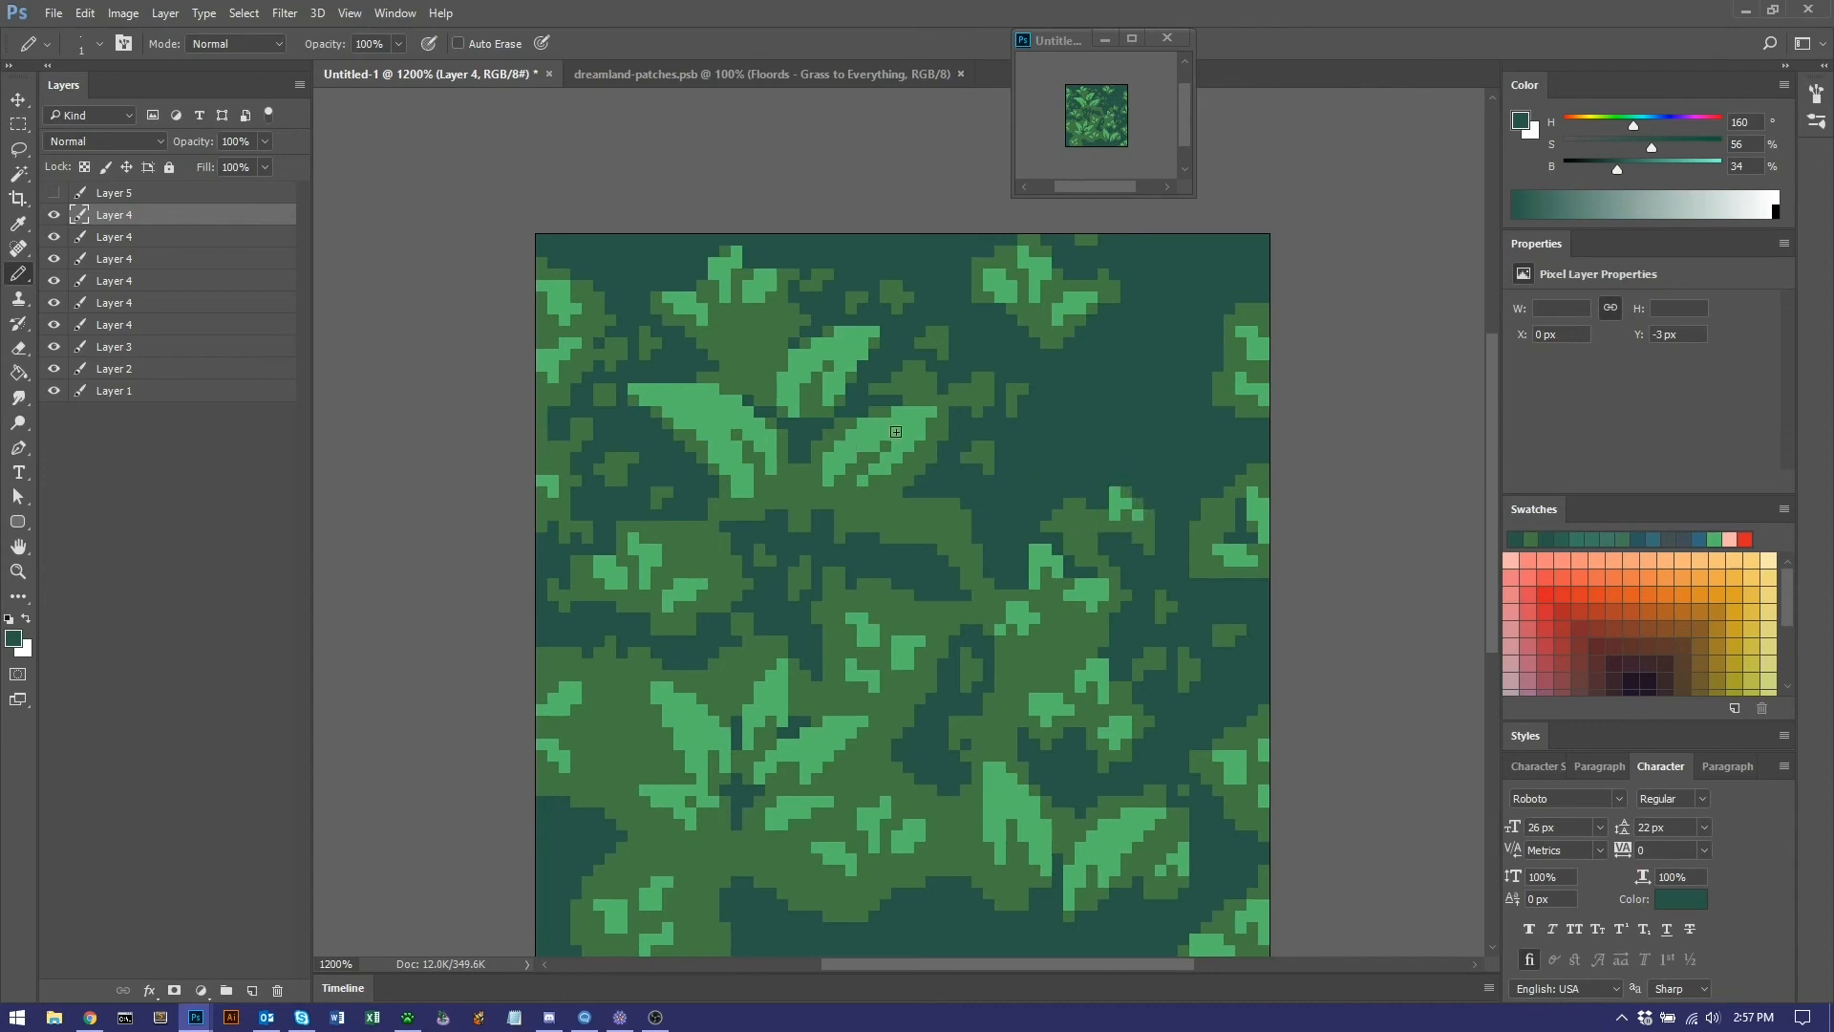
Sample the mid green and paint a cluster of three pointed leaves in the dark upper right area.
{"action": "left_click", "coordinate": [922, 519], "text": "alt"}
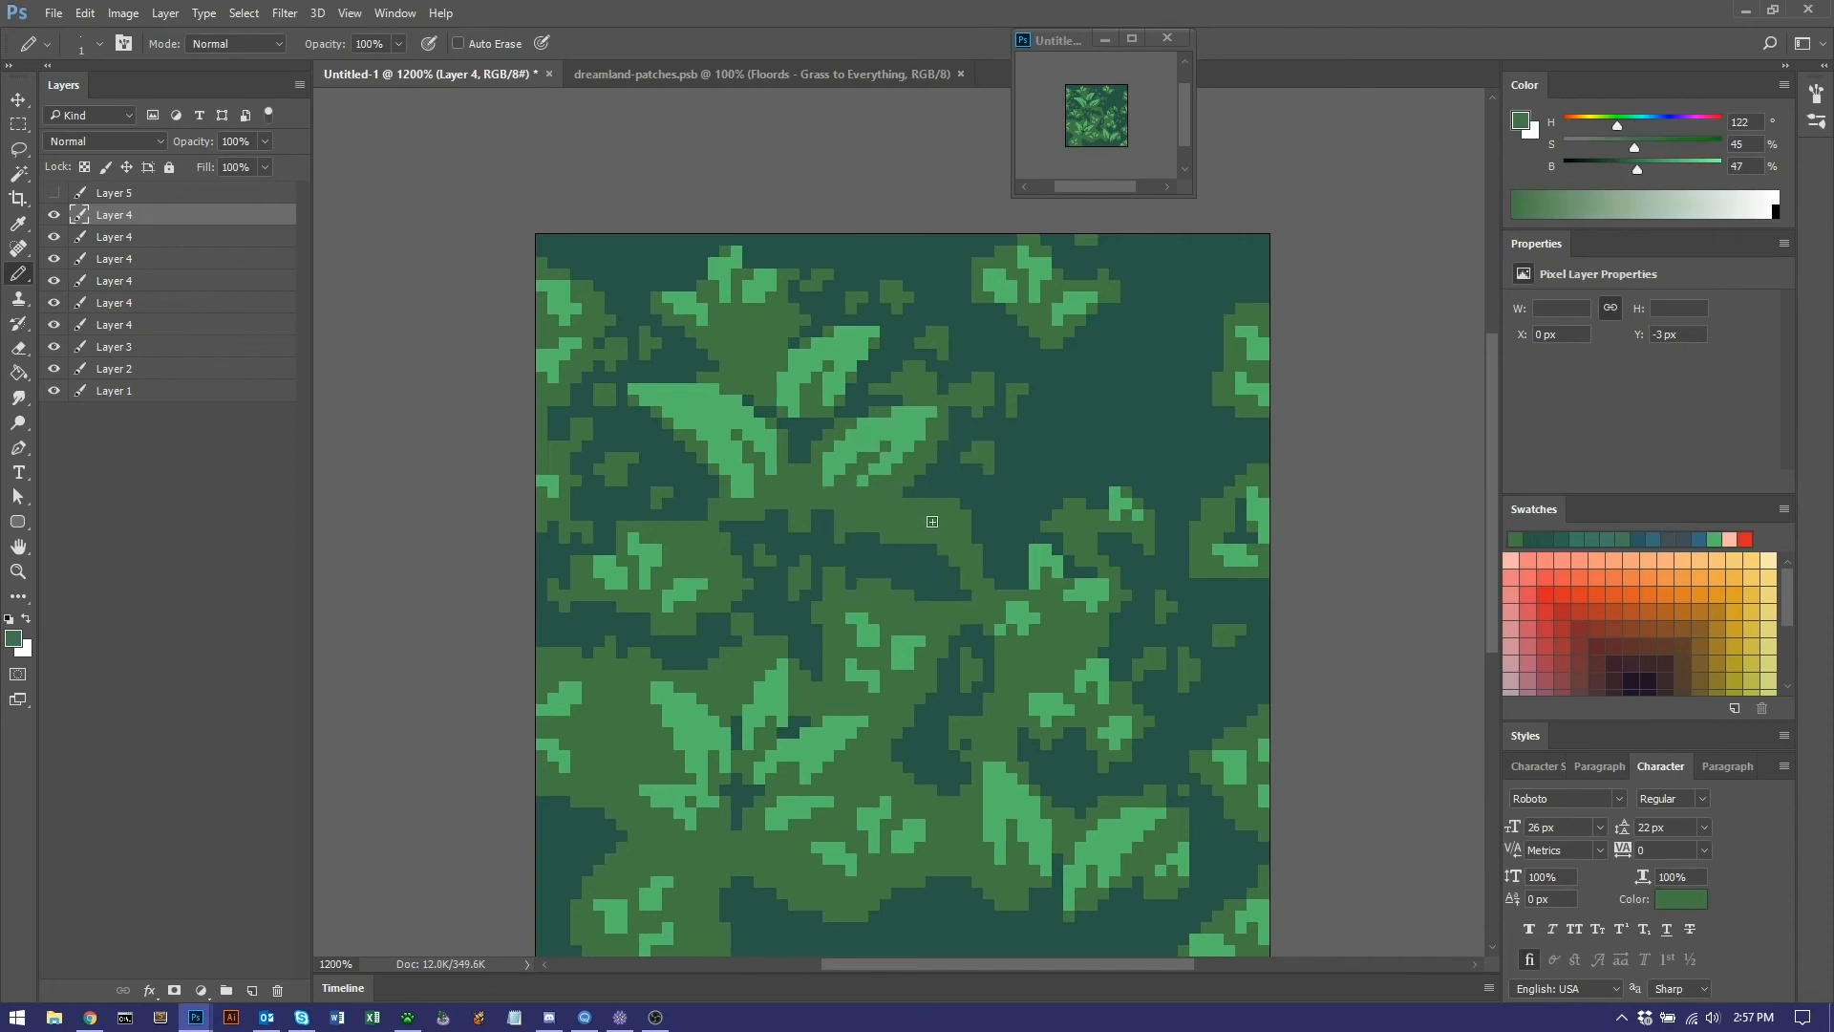
{"action": "mouse_move", "coordinate": [1071, 391]}
{"action": "left_mouse_down"}
{"action": "mouse_move", "coordinate": [1103, 445]}
{"action": "mouse_move", "coordinate": [1084, 372]}
{"action": "mouse_move", "coordinate": [1130, 428]}
{"action": "mouse_move", "coordinate": [1143, 408]}
{"action": "mouse_move", "coordinate": [1140, 458]}
{"action": "mouse_move", "coordinate": [1193, 399]}
{"action": "mouse_move", "coordinate": [1171, 437]}
{"action": "left_mouse_up"}
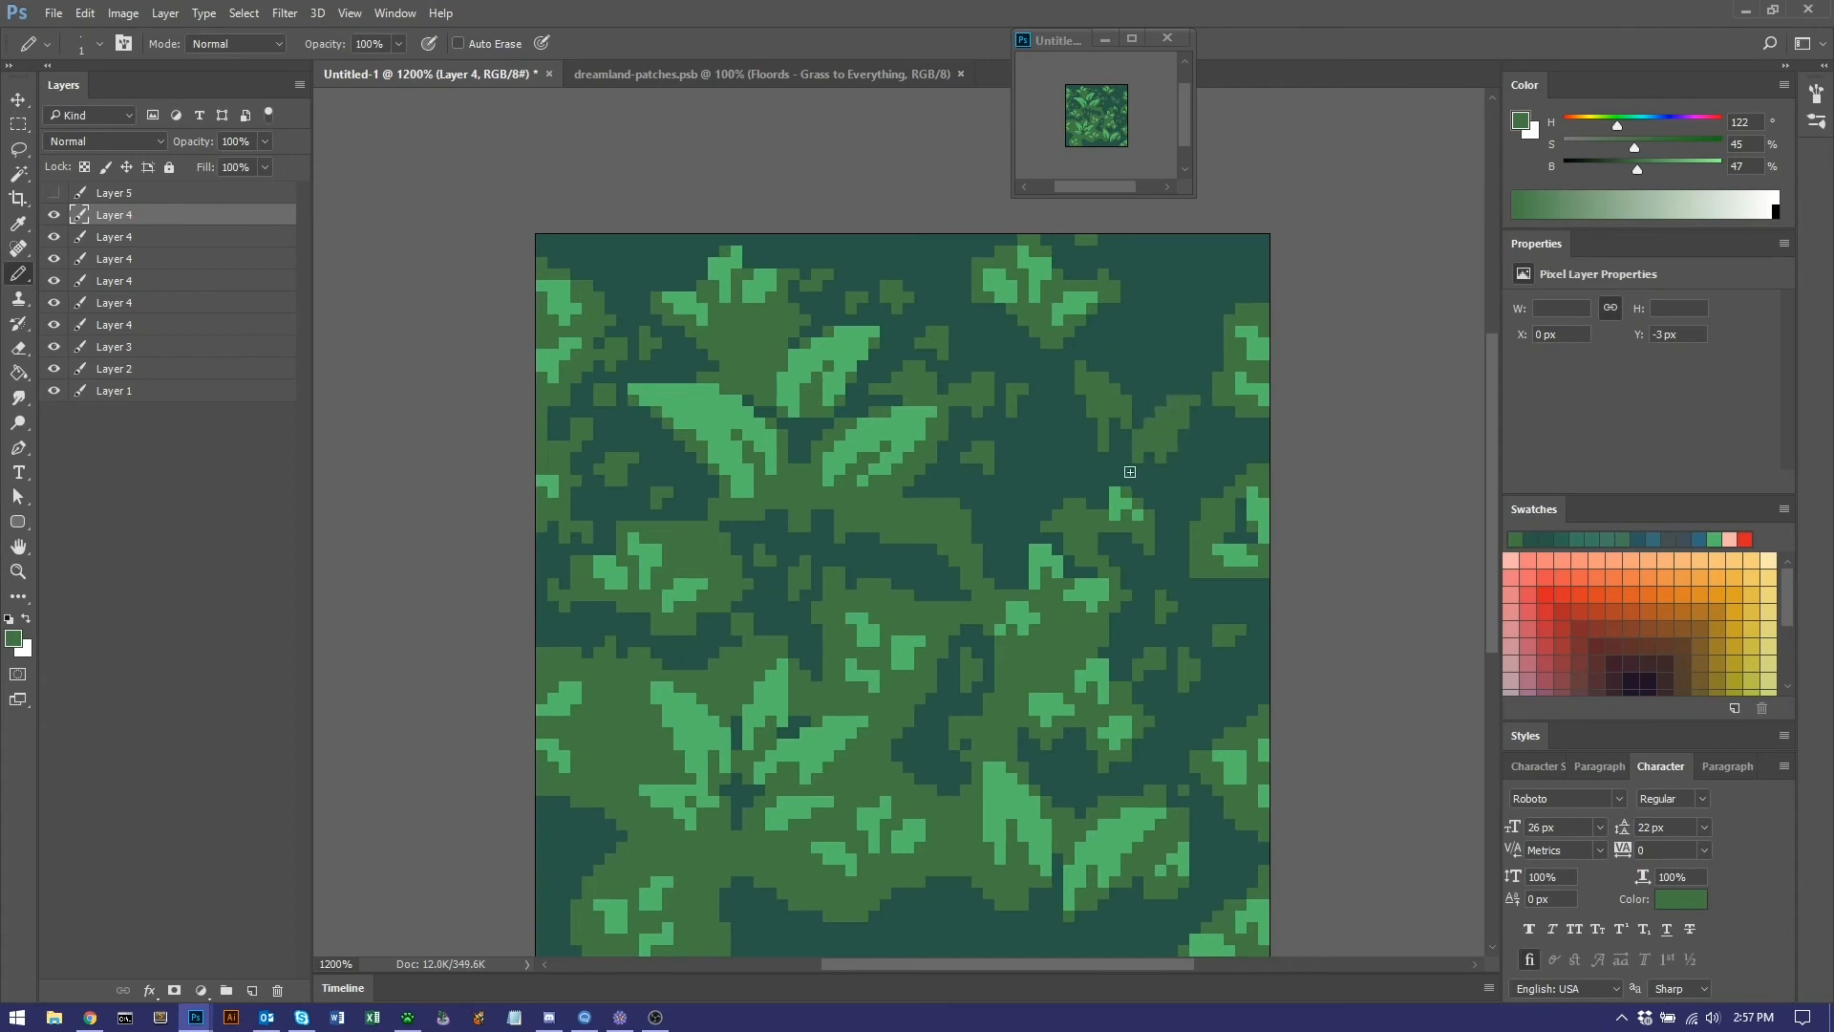
{"action": "mouse_move", "coordinate": [1058, 434]}
{"action": "left_mouse_down"}
{"action": "mouse_move", "coordinate": [1047, 424]}
{"action": "mouse_move", "coordinate": [1080, 454]}
{"action": "left_mouse_up"}
{"action": "left_click", "coordinate": [1071, 437]}
{"action": "left_click", "coordinate": [1059, 447]}
{"action": "left_click", "coordinate": [1071, 459]}
{"action": "left_click", "coordinate": [1069, 470]}
{"action": "left_click_drag", "start_coordinate": [1050, 443], "coordinate": [1056, 456]}
{"action": "left_click", "coordinate": [1060, 468]}
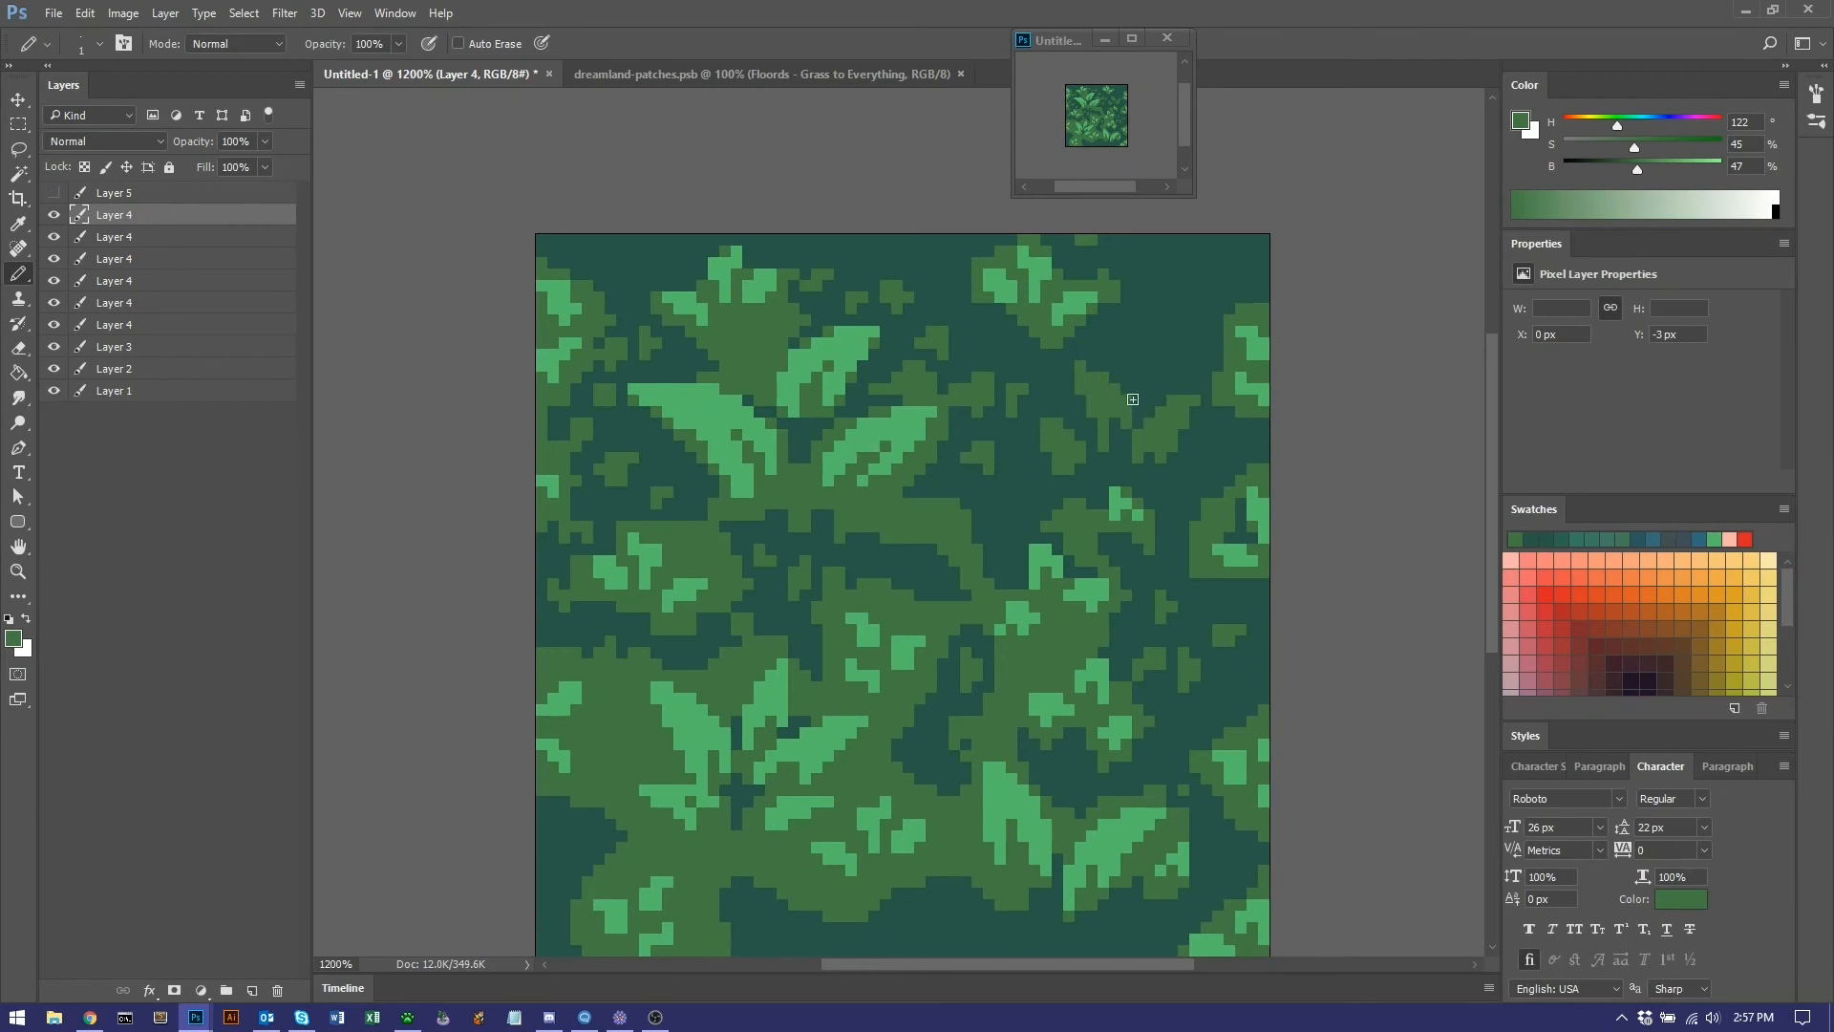
Paint small mid green leaves in the dark gaps near the canvas's top right and top left corners.
{"action": "mouse_move", "coordinate": [1167, 277]}
{"action": "left_mouse_down"}
{"action": "mouse_move", "coordinate": [1153, 338]}
{"action": "mouse_move", "coordinate": [1136, 313]}
{"action": "mouse_move", "coordinate": [1168, 342]}
{"action": "left_mouse_up"}
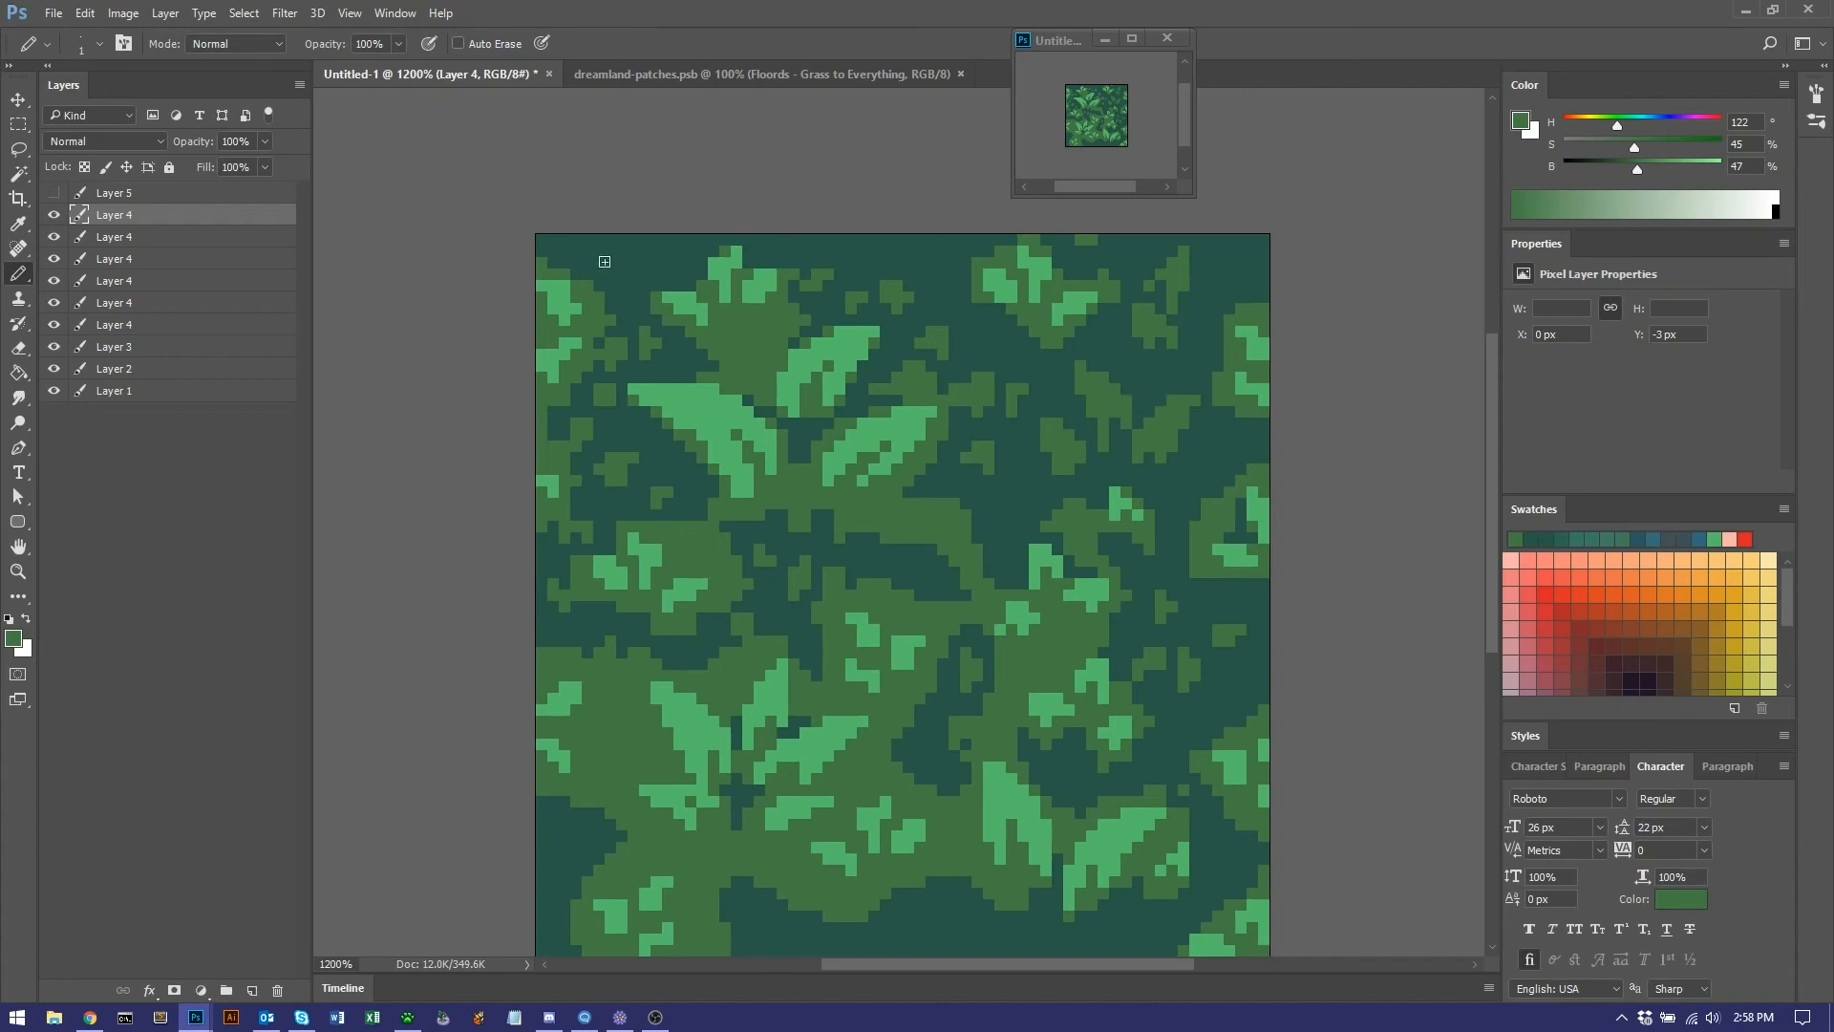
{"action": "mouse_move", "coordinate": [631, 273]}
{"action": "left_mouse_down"}
{"action": "mouse_move", "coordinate": [655, 253]}
{"action": "mouse_move", "coordinate": [633, 284]}
{"action": "left_mouse_up"}
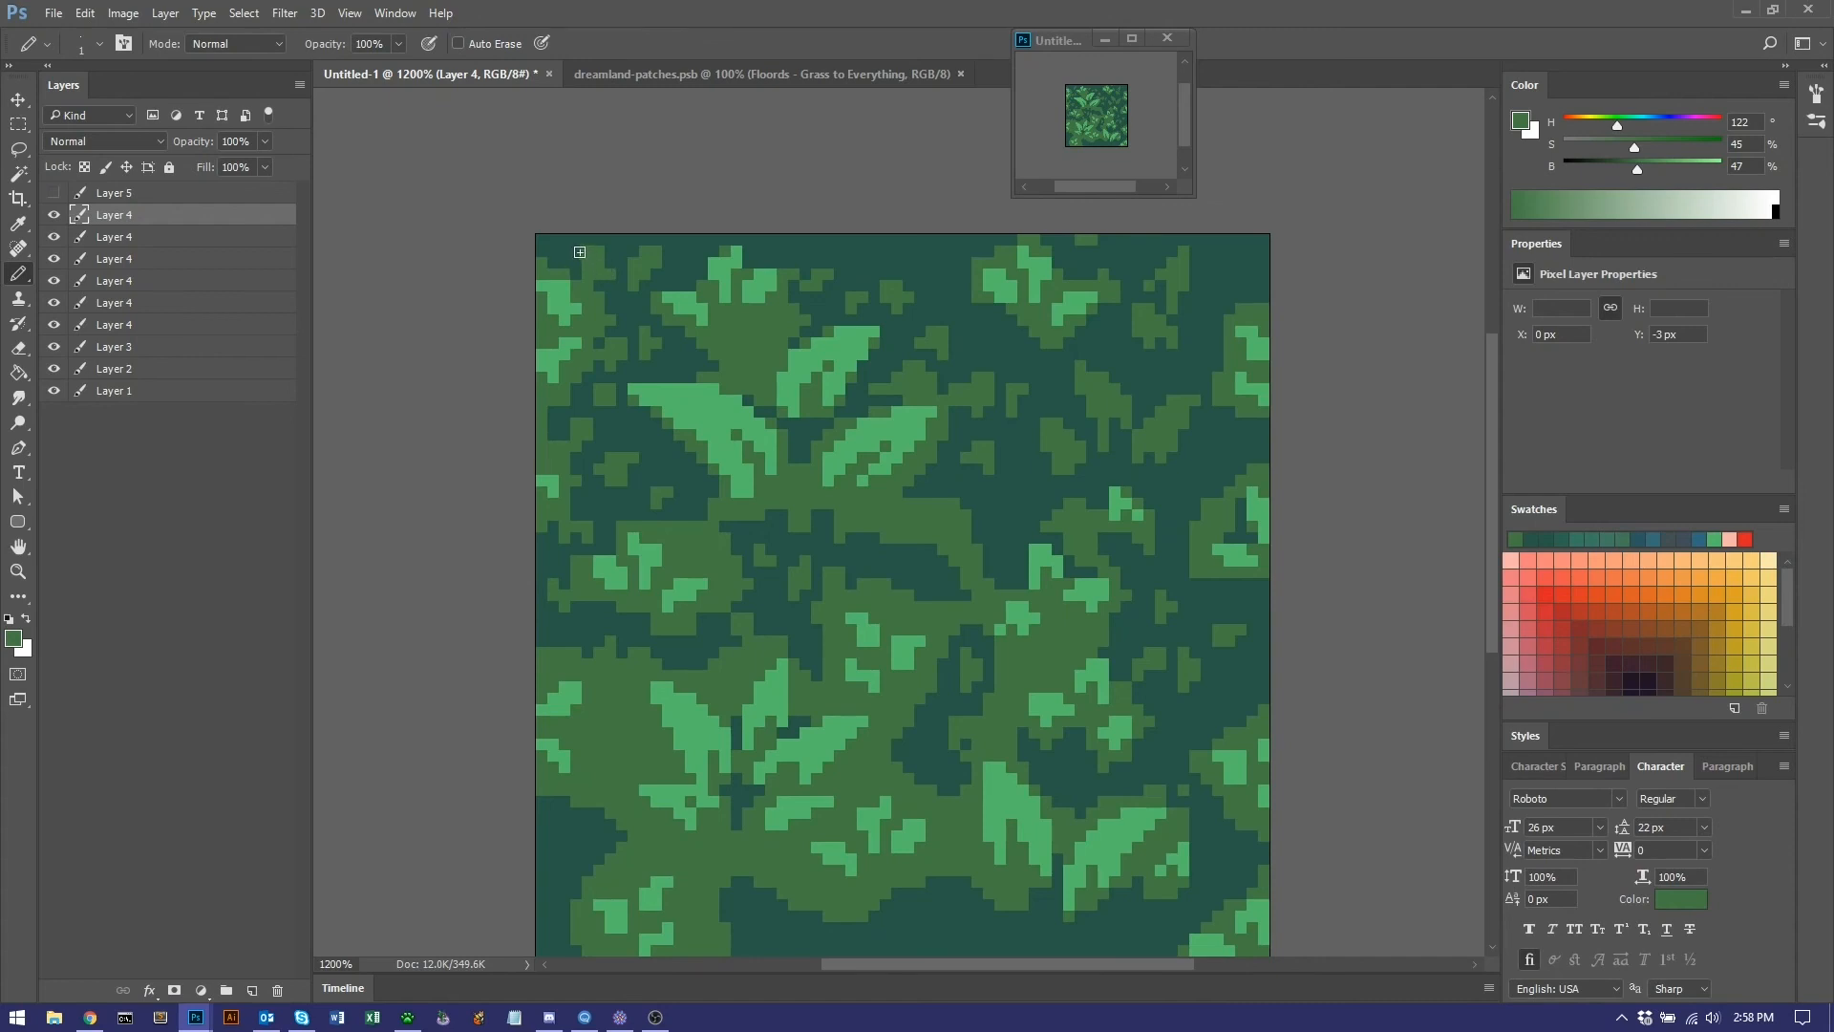
Paint small mid green leaves in the dark gaps along the canvas's bottom edge and beside the lower right leaf pair.
{"action": "left_click_drag", "start_coordinate": [814, 605], "coordinate": [835, 525]}
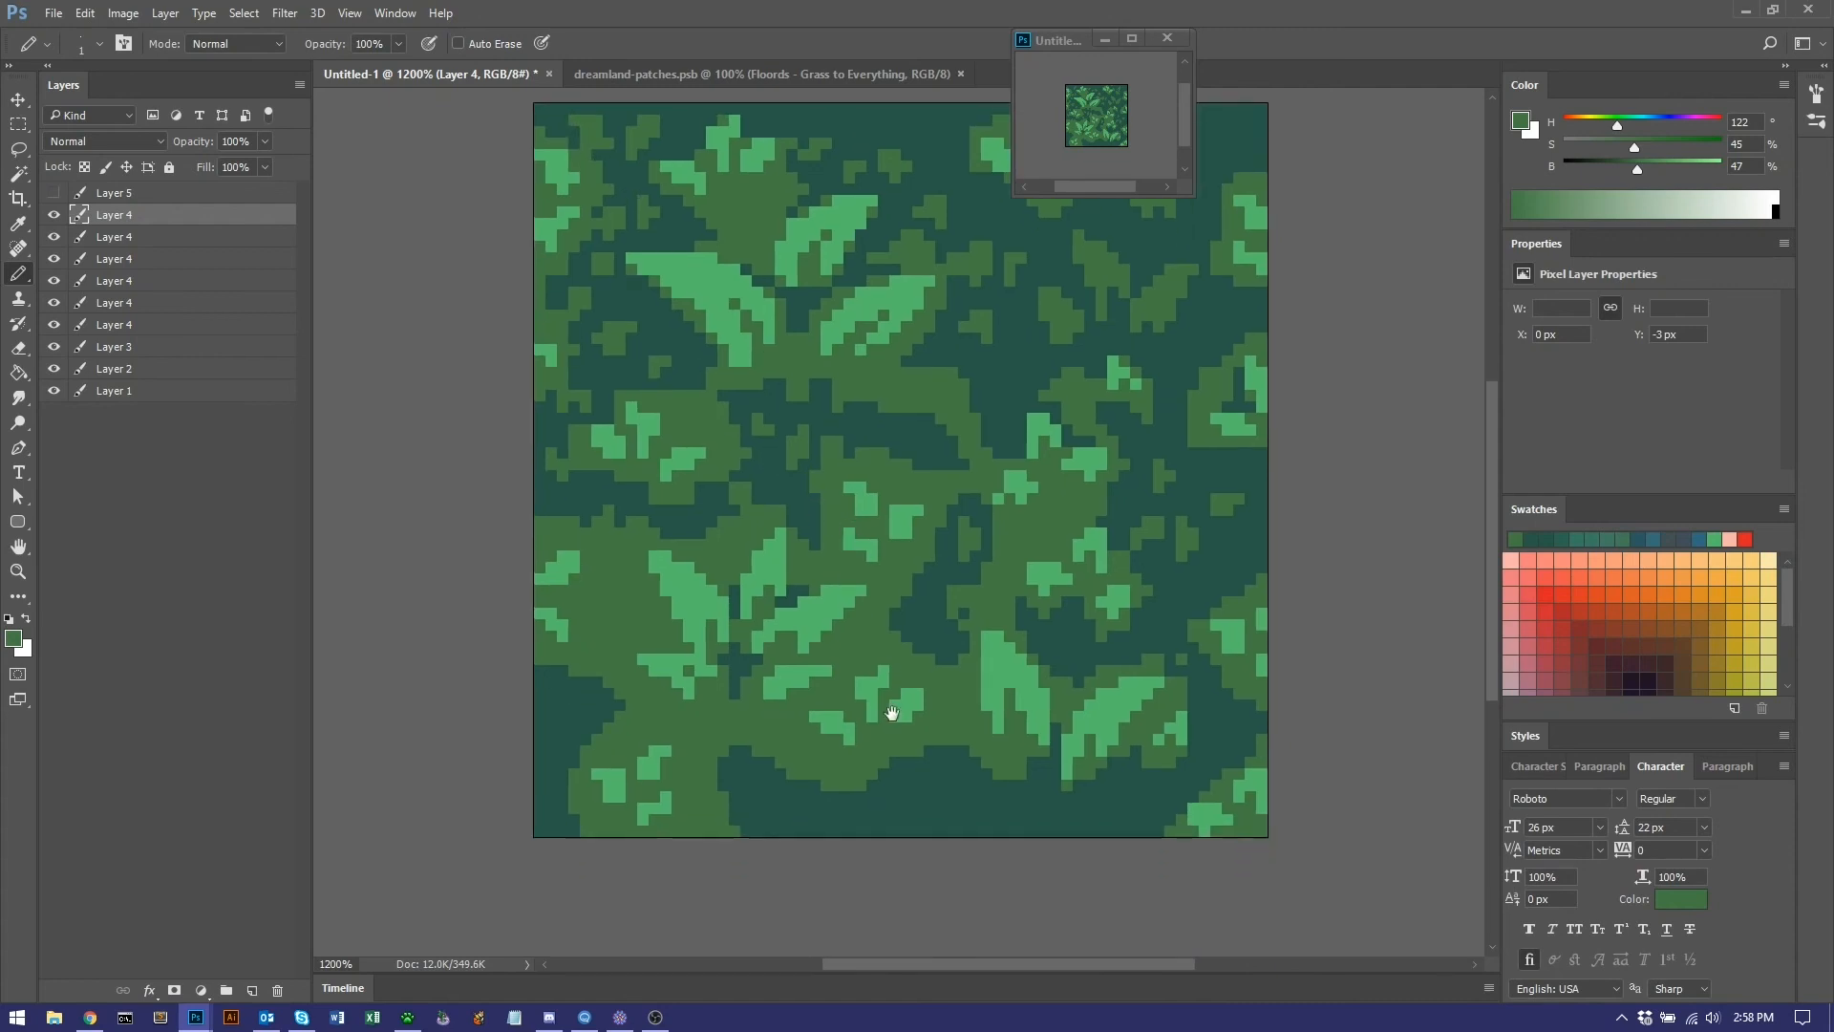
{"action": "left_click_drag", "start_coordinate": [950, 789], "coordinate": [899, 794]}
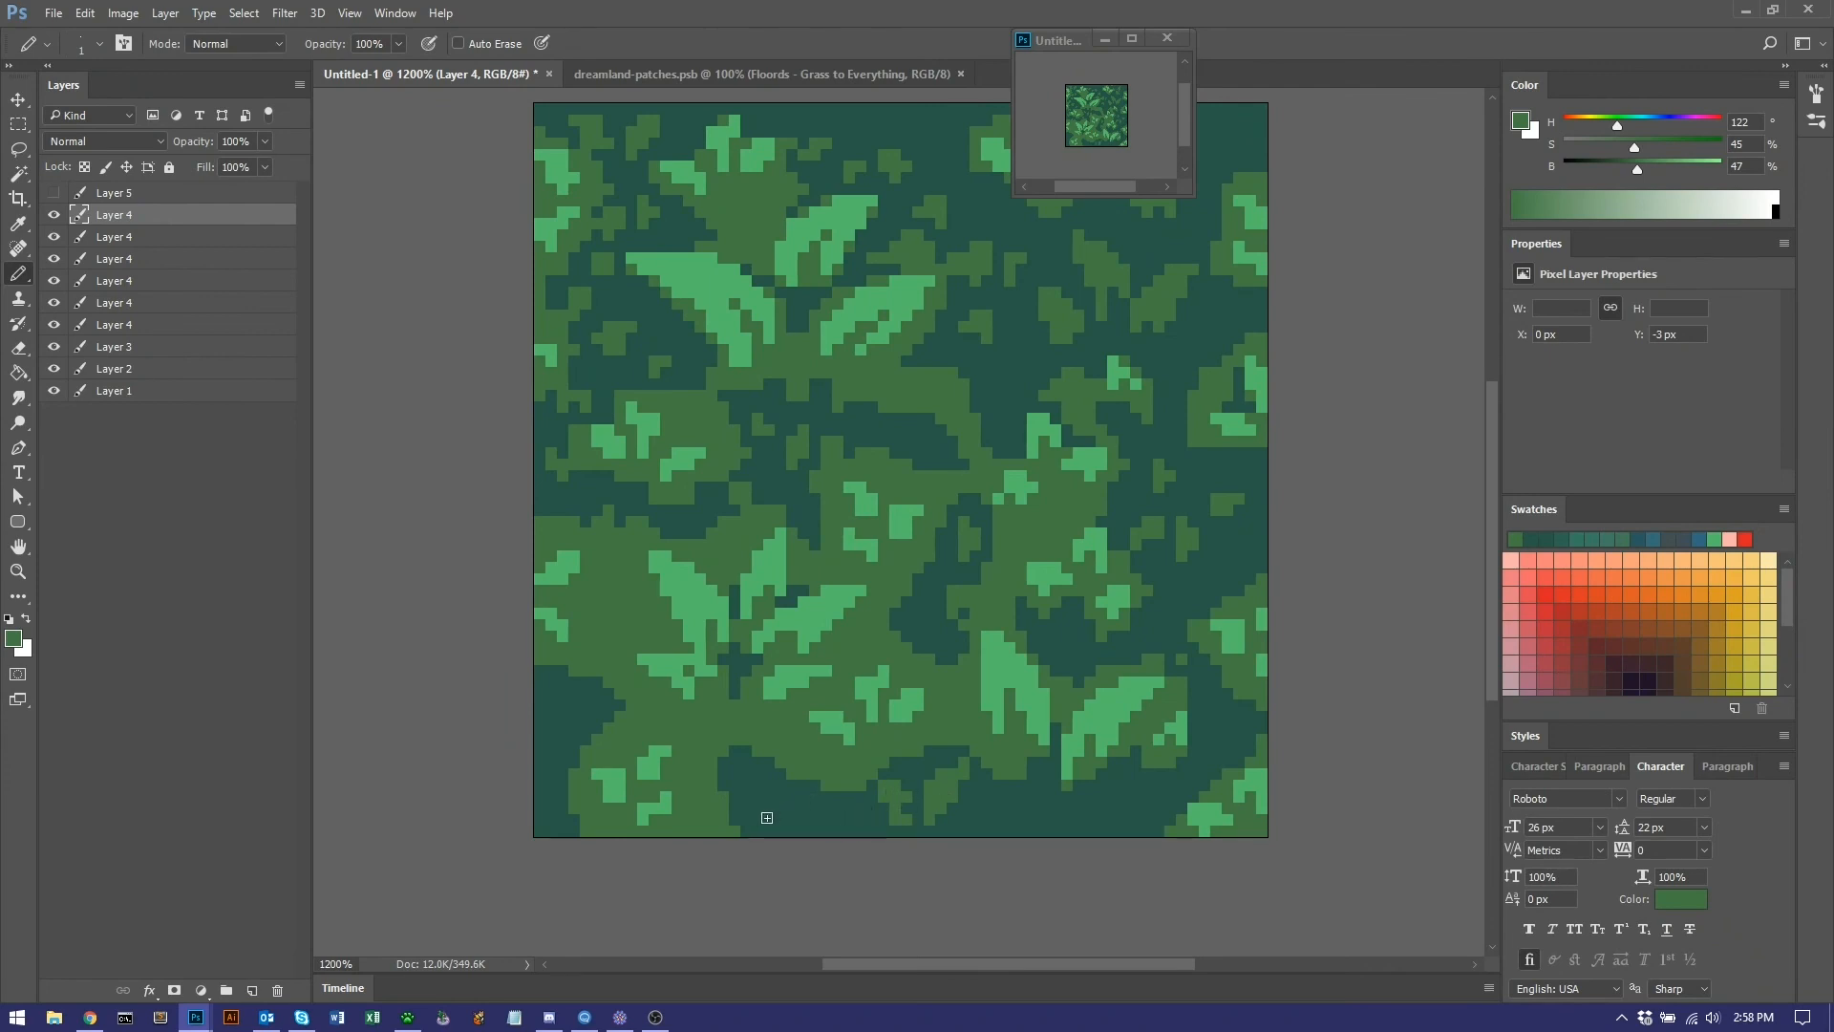
{"action": "mouse_move", "coordinate": [1040, 820]}
{"action": "left_mouse_down"}
{"action": "mouse_move", "coordinate": [1046, 793]}
{"action": "mouse_move", "coordinate": [1058, 812]}
{"action": "left_mouse_up"}
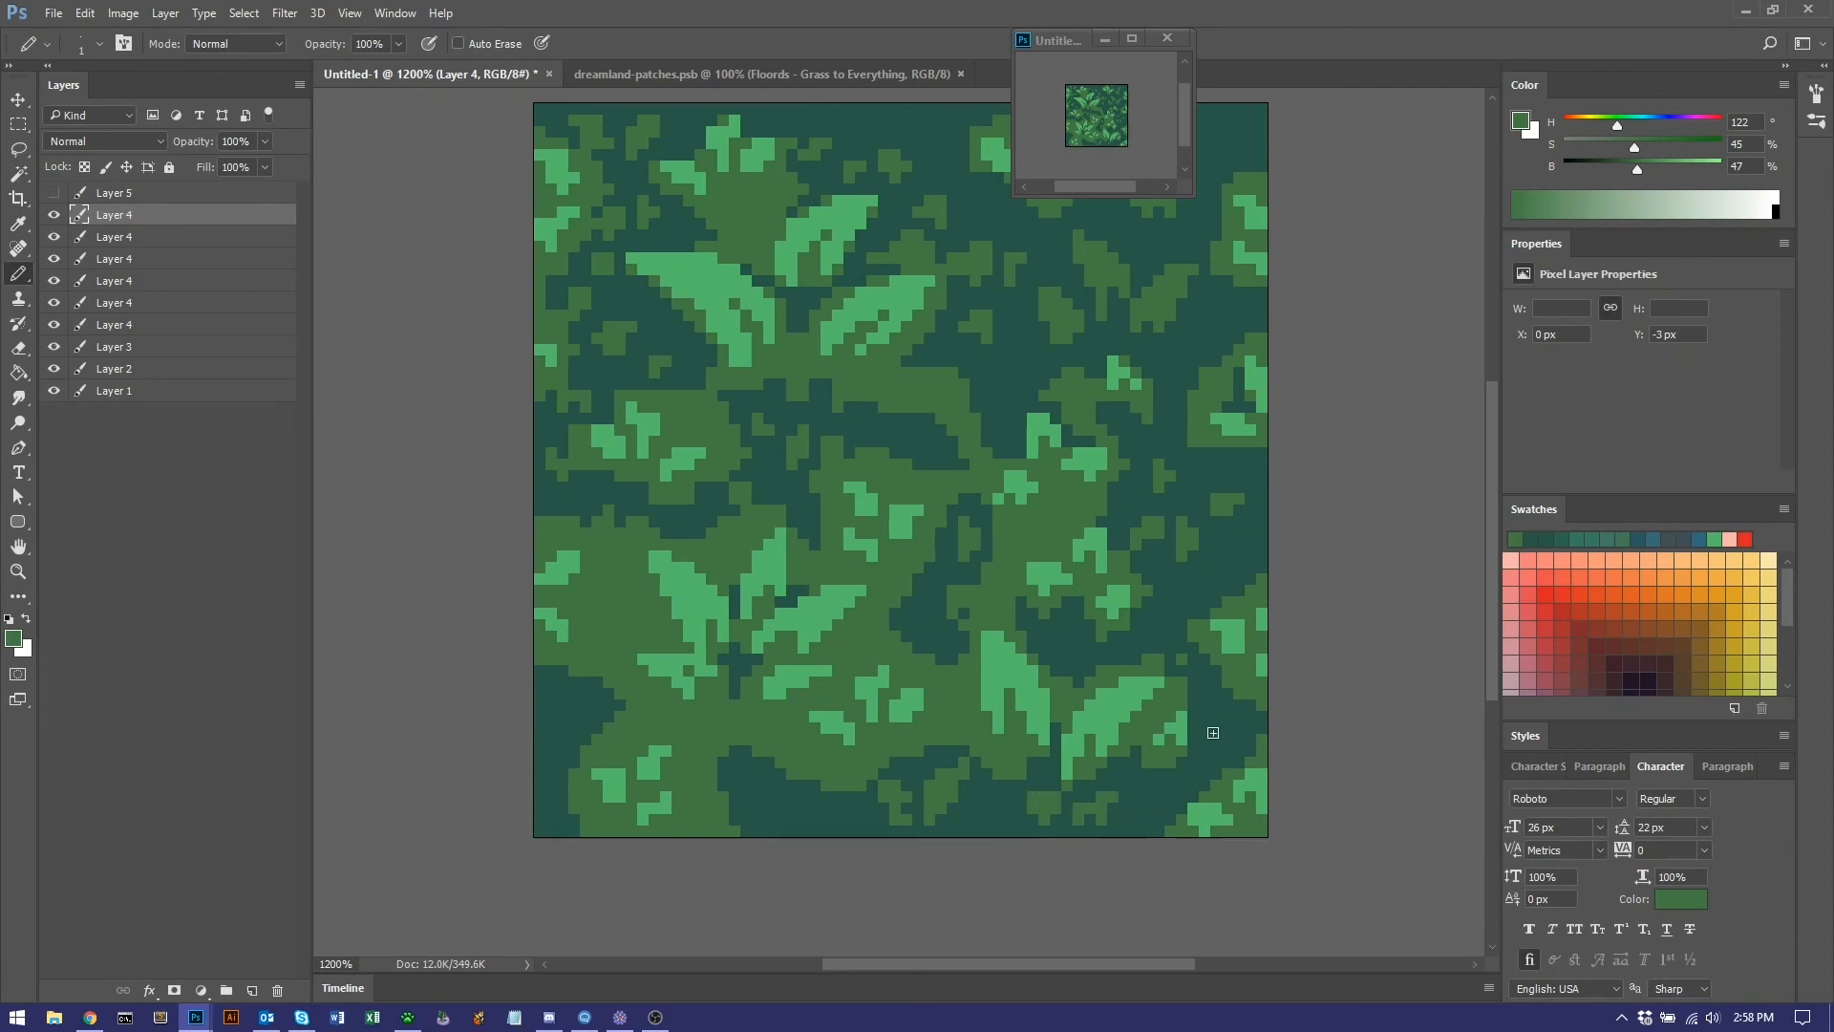
{"action": "left_click", "coordinate": [1226, 708]}
Rework the foliage below the upper large cluster and around the lower right leaves with dark teal gaps and mid green leaf shapes.
{"action": "mouse_move", "coordinate": [871, 432]}
{"action": "left_mouse_down"}
{"action": "mouse_move", "coordinate": [955, 459]}
{"action": "mouse_move", "coordinate": [956, 431]}
{"action": "mouse_move", "coordinate": [989, 444]}
{"action": "mouse_move", "coordinate": [1008, 420]}
{"action": "mouse_move", "coordinate": [988, 390]}
{"action": "mouse_move", "coordinate": [1040, 374]}
{"action": "mouse_move", "coordinate": [1048, 393]}
{"action": "left_mouse_up"}
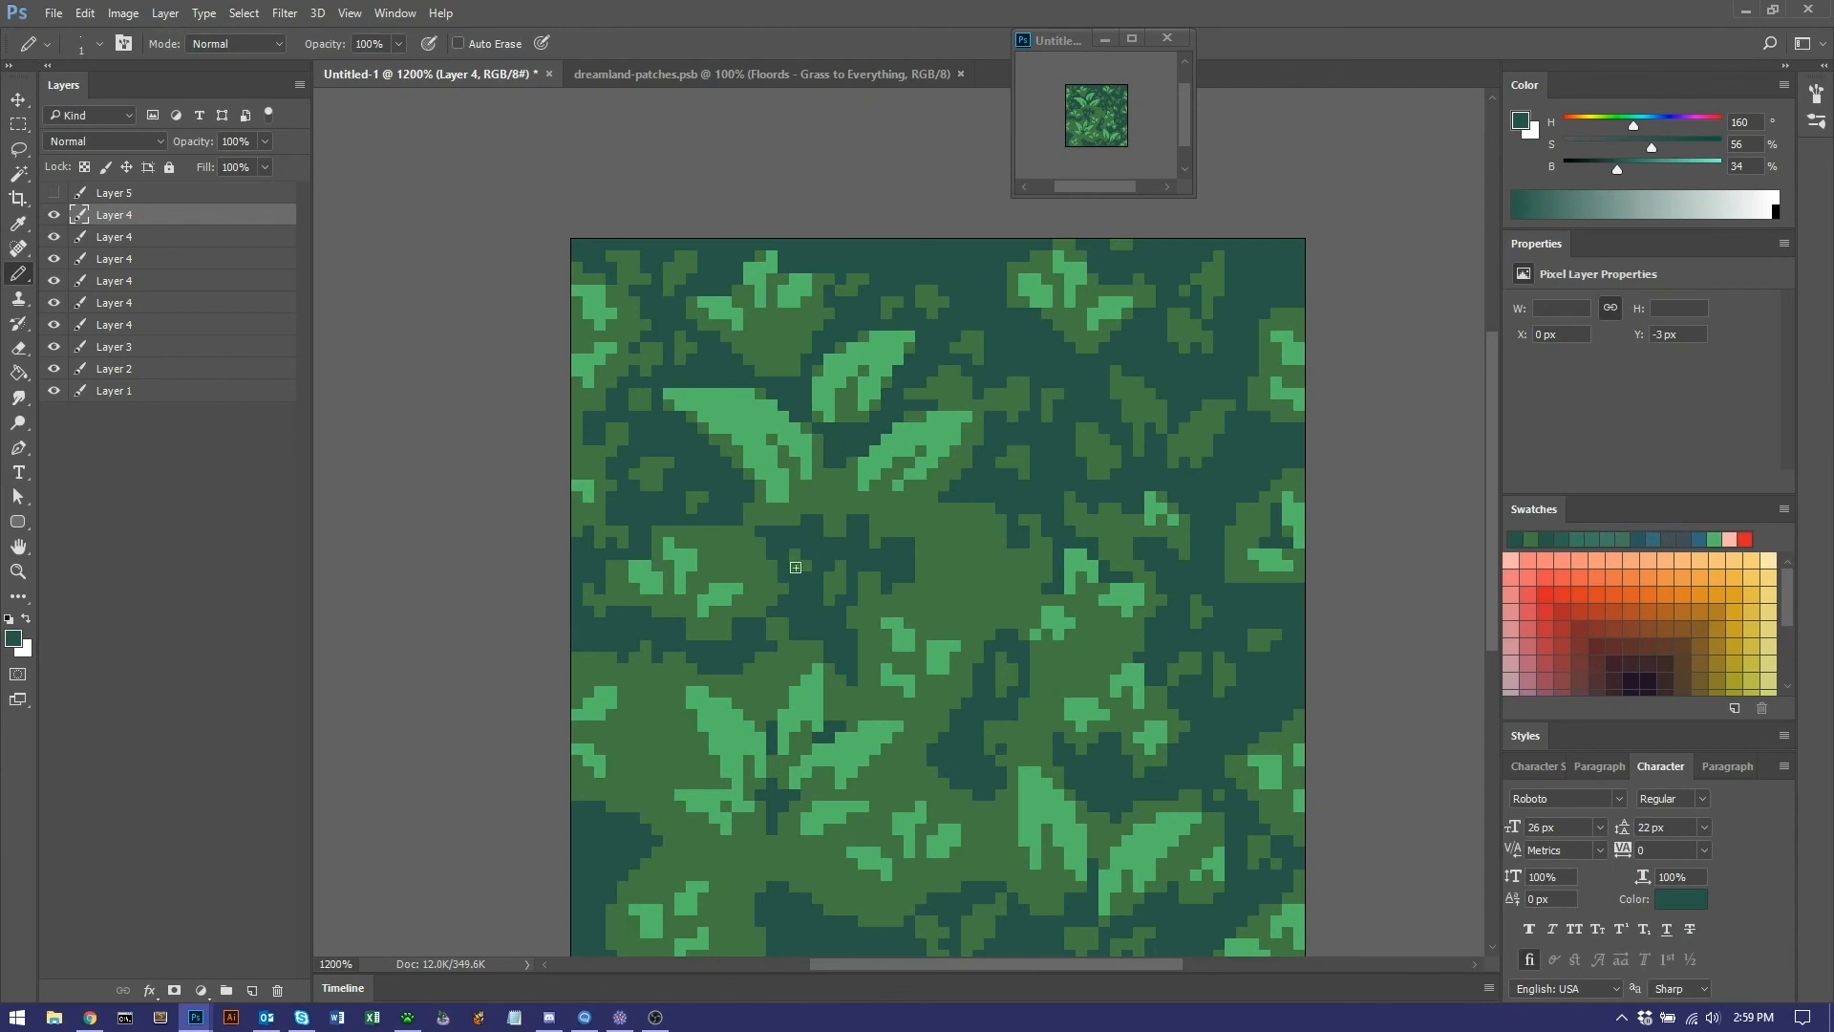
{"action": "scroll", "coordinate": [795, 567], "scroll_direction": "down", "scroll_amount": 3}
{"action": "mouse_move", "coordinate": [881, 592]}
{"action": "left_mouse_down"}
{"action": "mouse_move", "coordinate": [879, 546]}
{"action": "mouse_move", "coordinate": [879, 600]}
{"action": "mouse_move", "coordinate": [887, 561]}
{"action": "mouse_move", "coordinate": [883, 594]}
{"action": "mouse_move", "coordinate": [758, 559]}
{"action": "mouse_move", "coordinate": [801, 605]}
{"action": "mouse_move", "coordinate": [740, 570]}
{"action": "mouse_move", "coordinate": [769, 565]}
{"action": "mouse_move", "coordinate": [815, 608]}
{"action": "mouse_move", "coordinate": [859, 546]}
{"action": "left_mouse_up"}
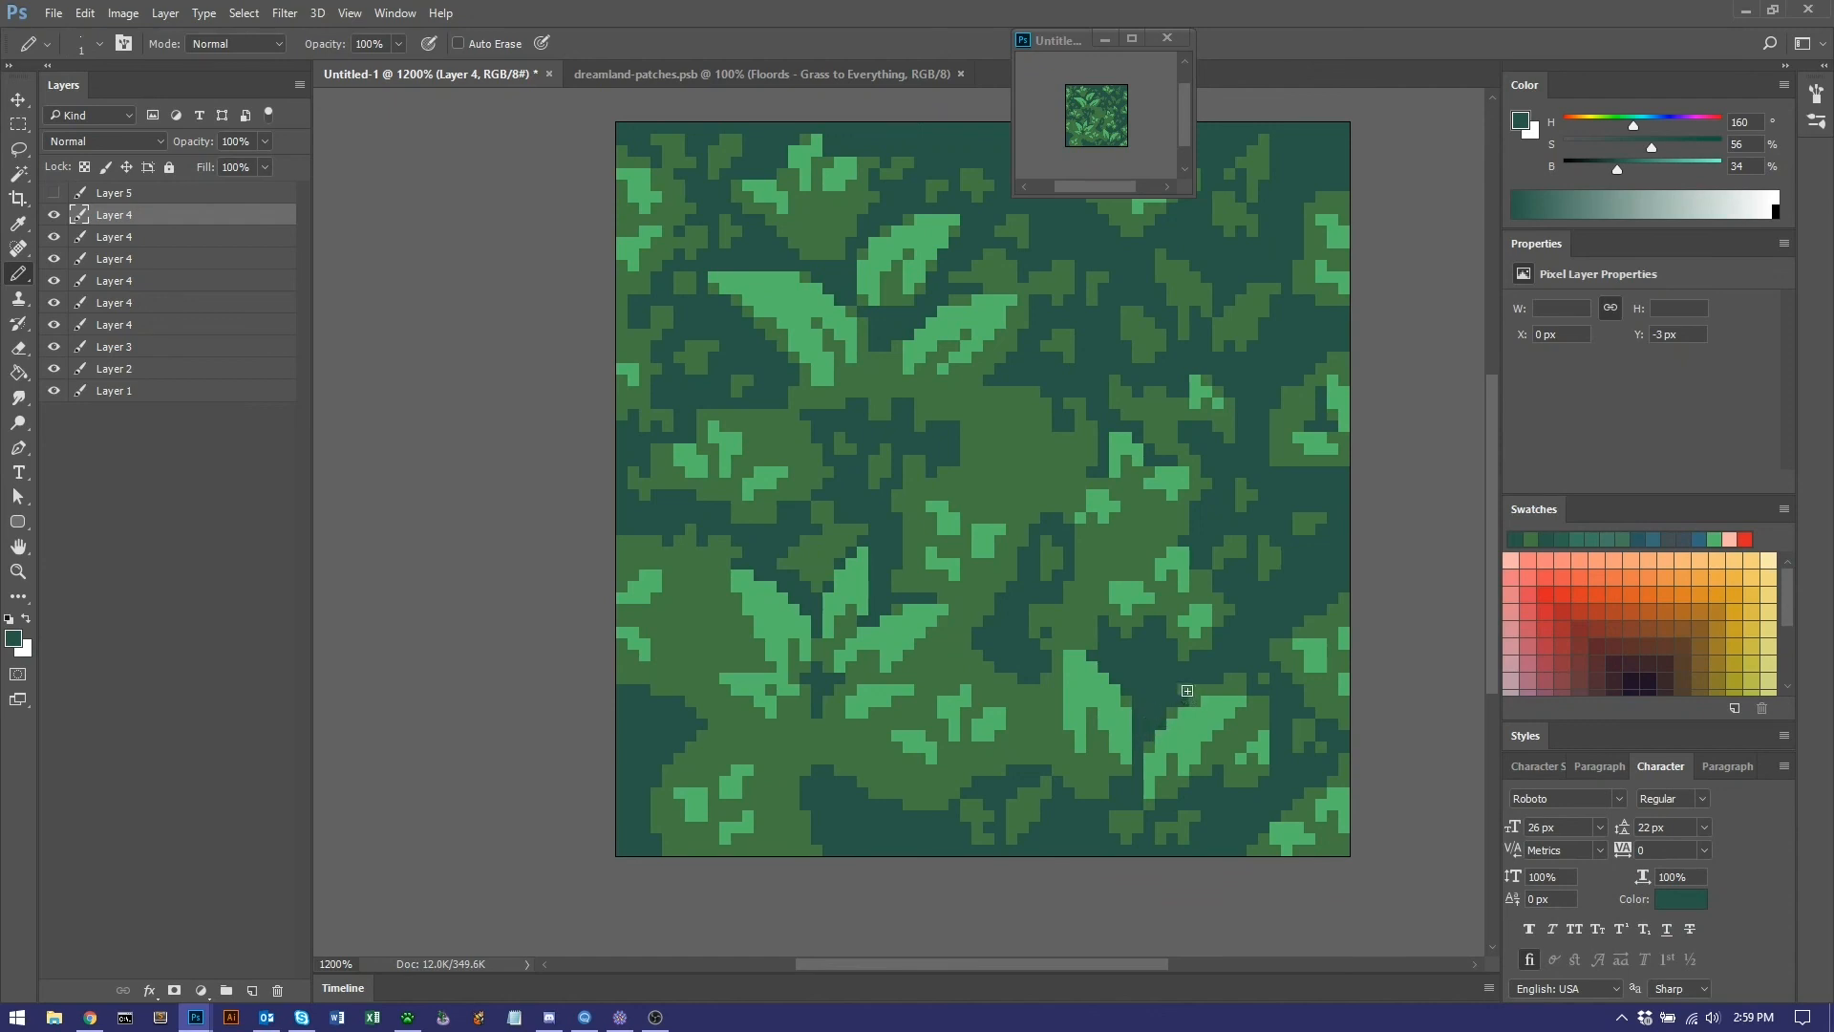
{"action": "mouse_move", "coordinate": [1224, 688]}
{"action": "left_mouse_down"}
{"action": "mouse_move", "coordinate": [1254, 698]}
{"action": "mouse_move", "coordinate": [1229, 725]}
{"action": "left_mouse_up"}
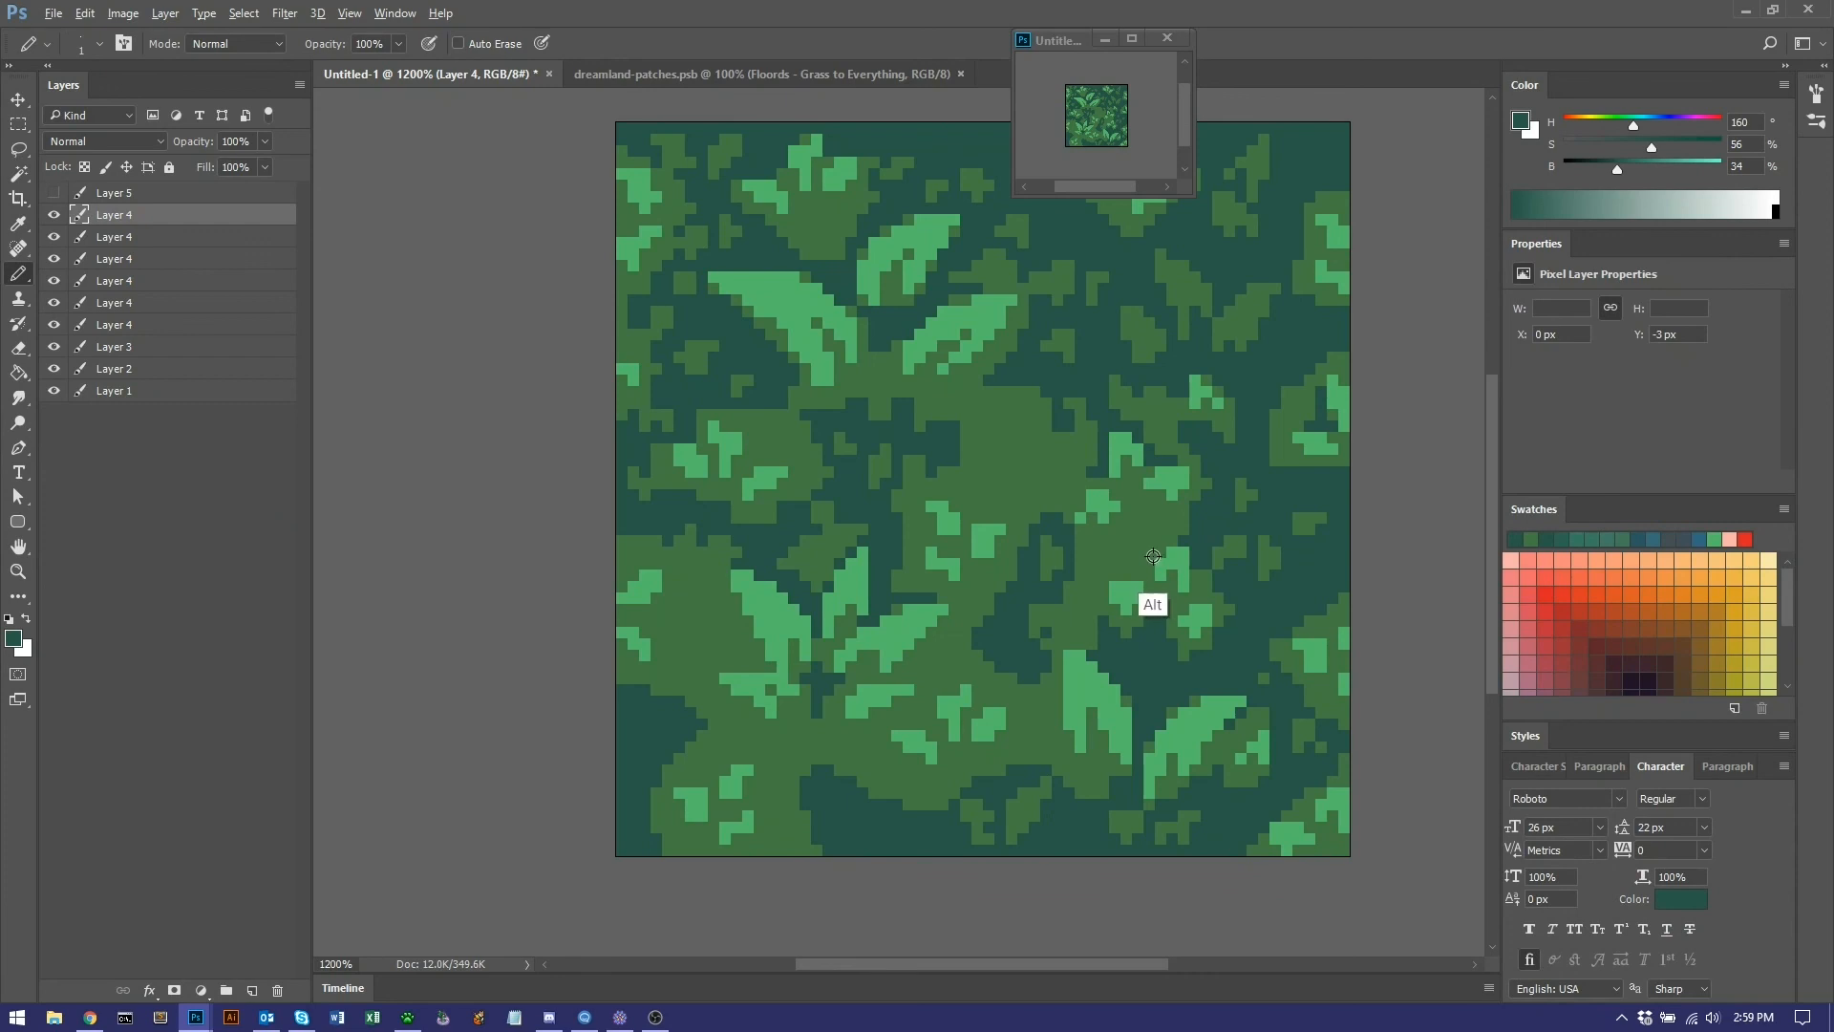
{"action": "left_click", "coordinate": [1151, 602], "text": "alt"}
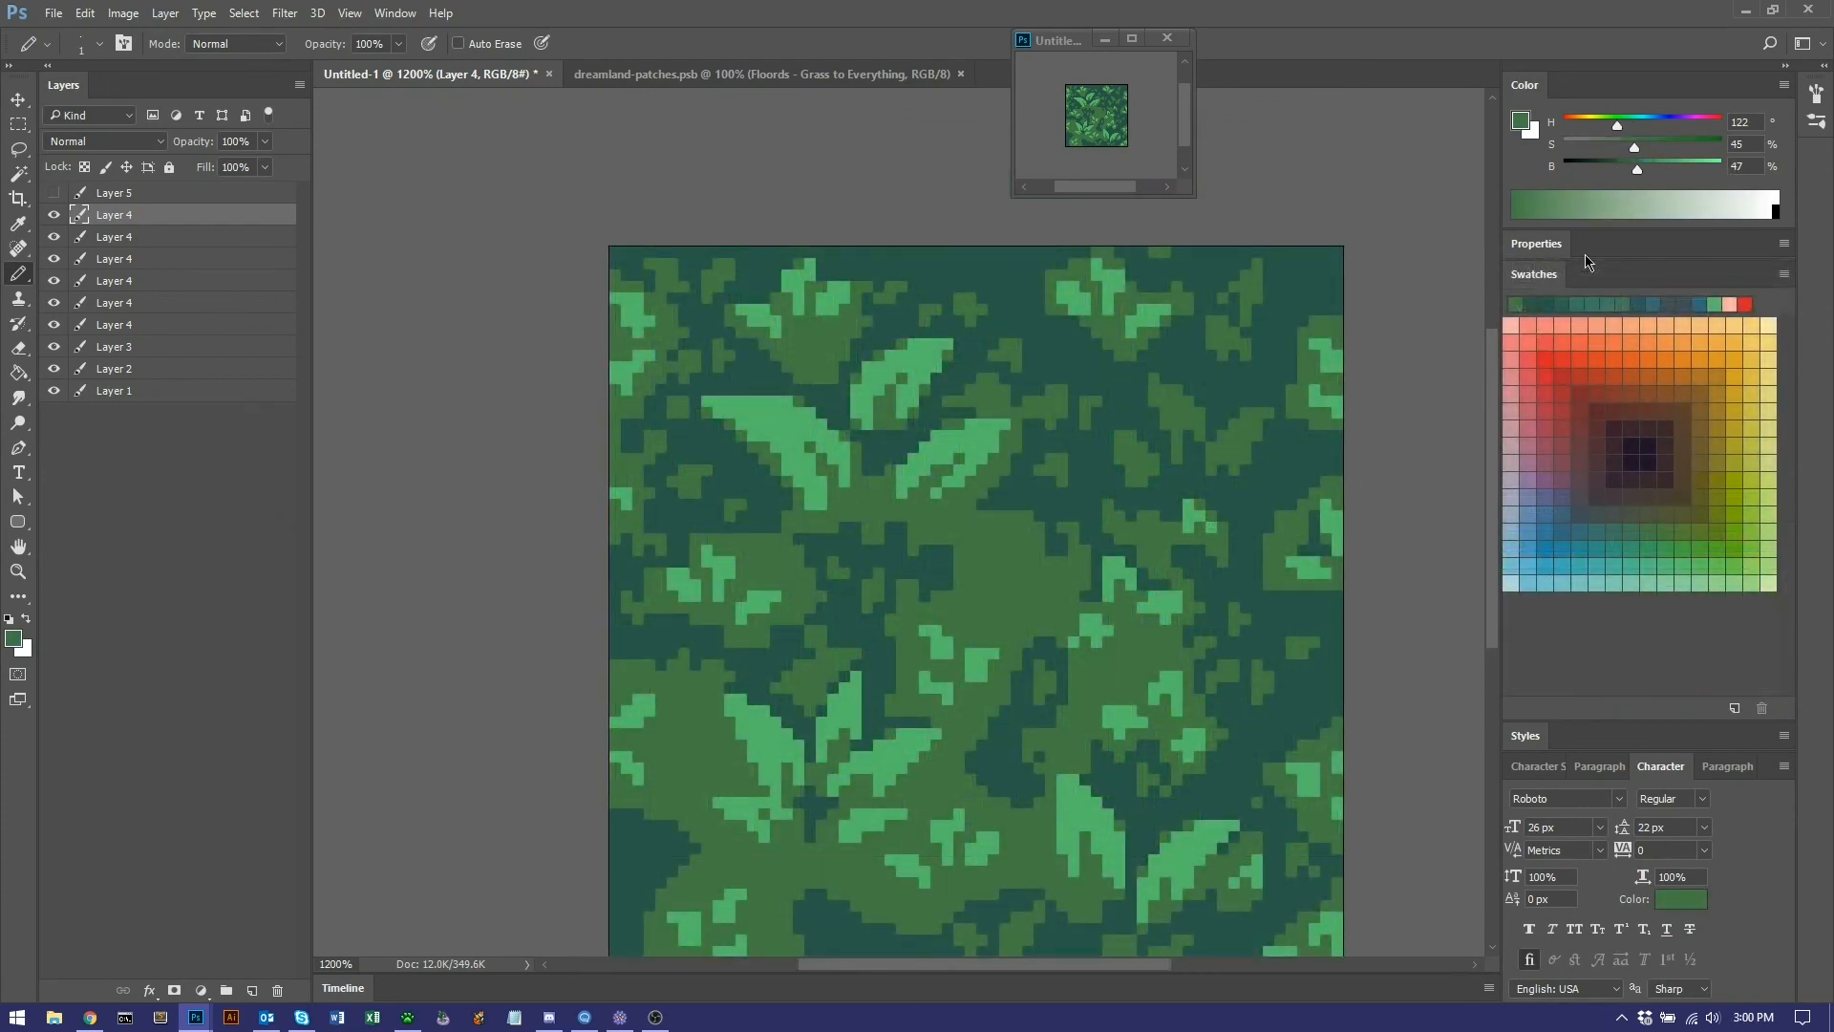
Pick a pale yellow swatch (H 67, S 40, B 85) and paint highlights on the upper large cluster's leaf tips.
{"action": "left_click", "coordinate": [1770, 446]}
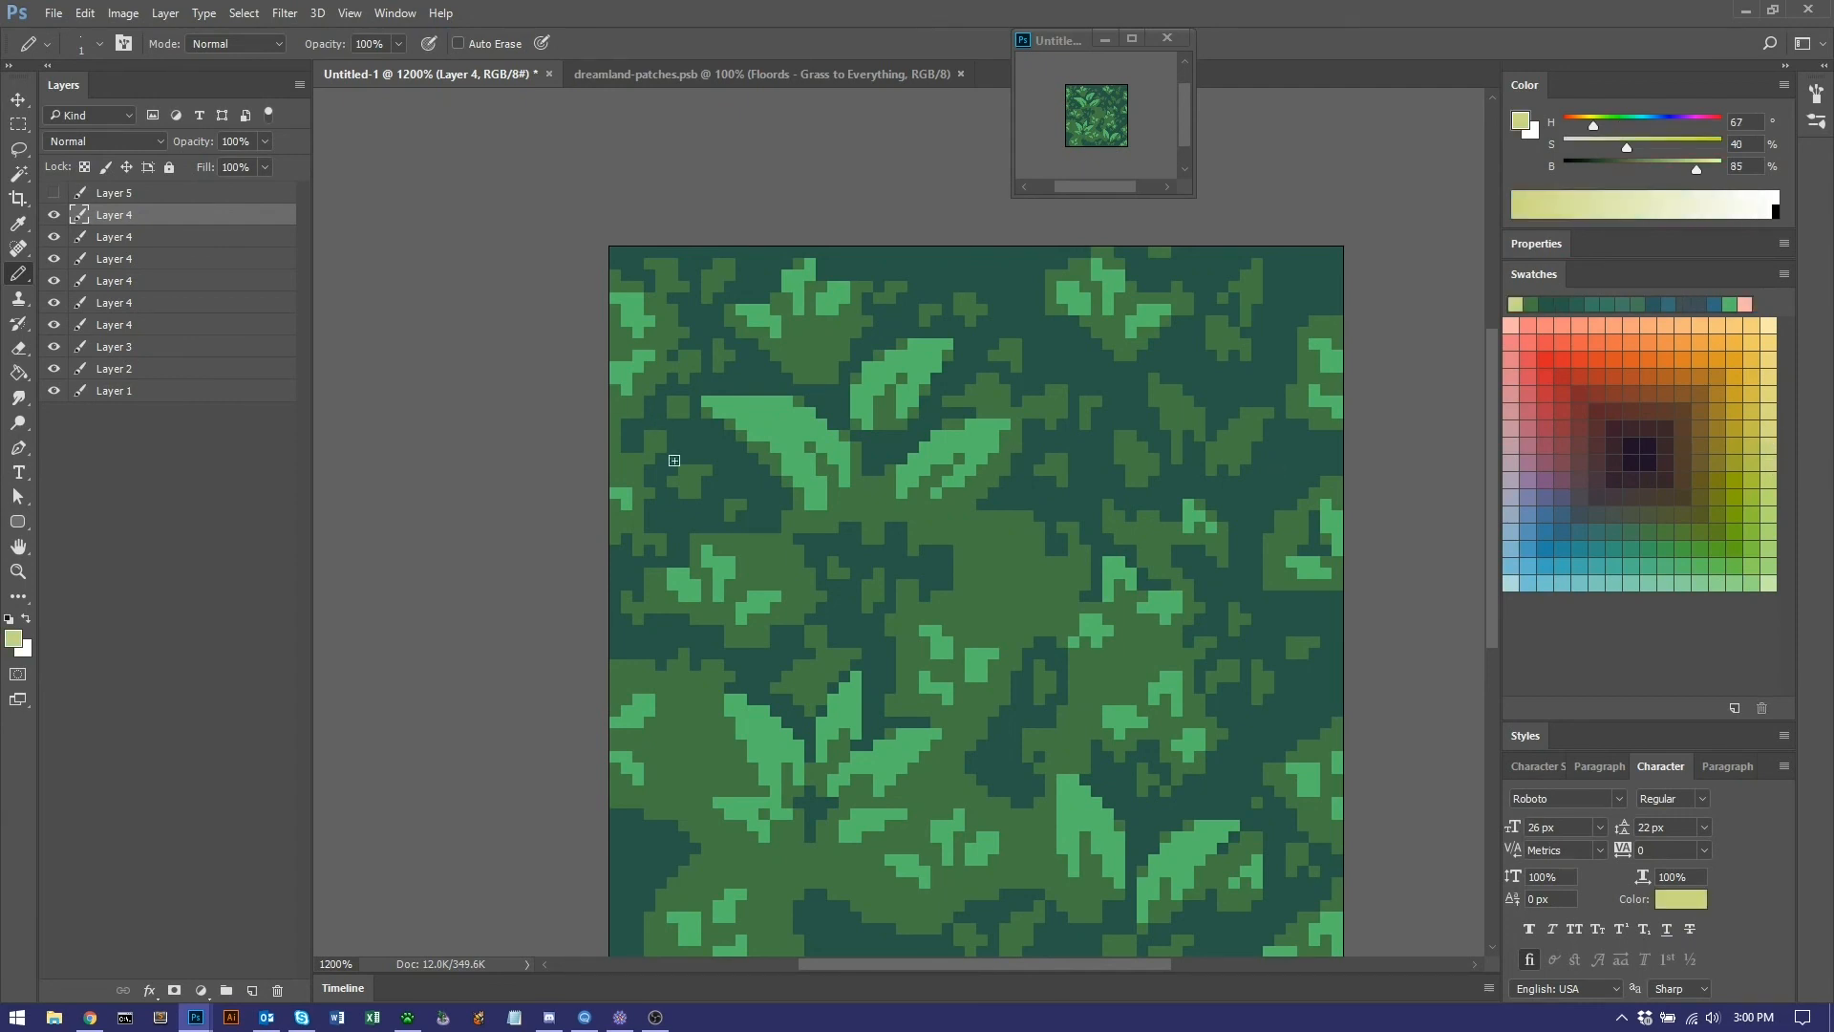
{"action": "mouse_move", "coordinate": [709, 404]}
{"action": "left_mouse_down"}
{"action": "mouse_move", "coordinate": [778, 402]}
{"action": "mouse_move", "coordinate": [752, 417]}
{"action": "mouse_move", "coordinate": [778, 446]}
{"action": "mouse_move", "coordinate": [769, 421]}
{"action": "mouse_move", "coordinate": [795, 428]}
{"action": "left_mouse_up"}
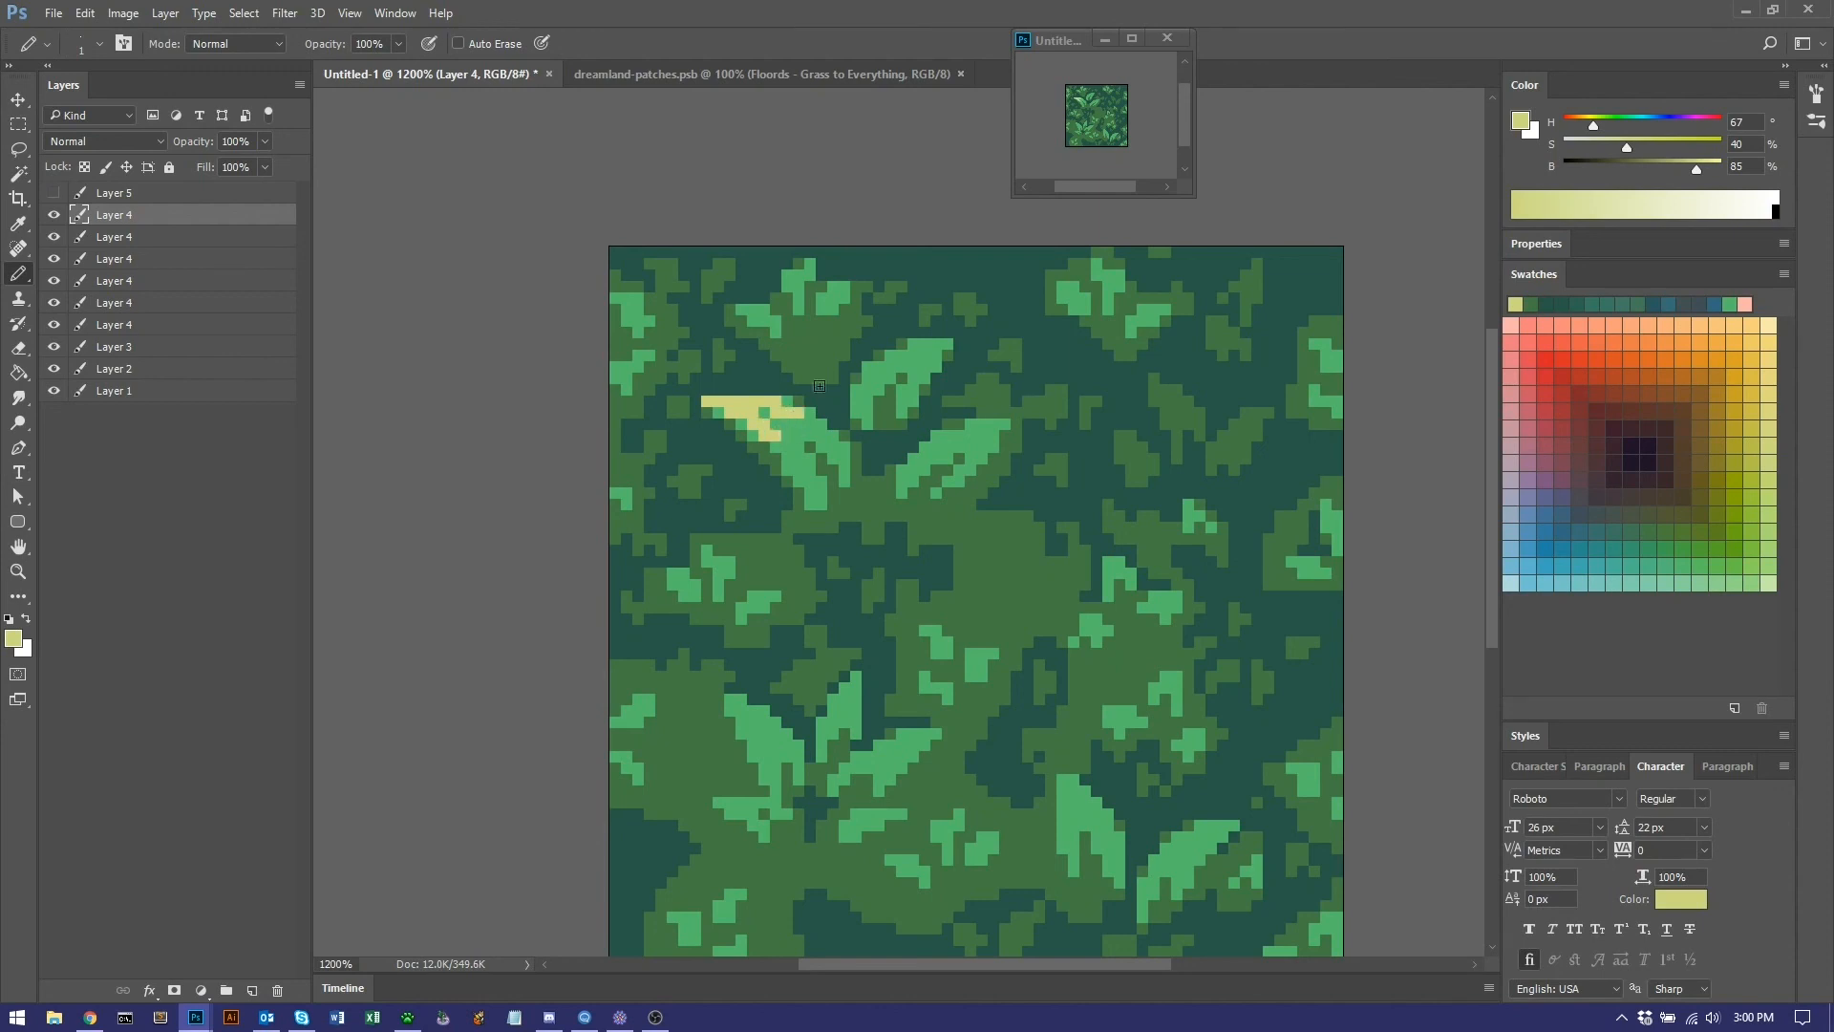
{"action": "left_click_drag", "start_coordinate": [901, 355], "coordinate": [942, 351]}
{"action": "left_click_drag", "start_coordinate": [946, 351], "coordinate": [921, 371]}
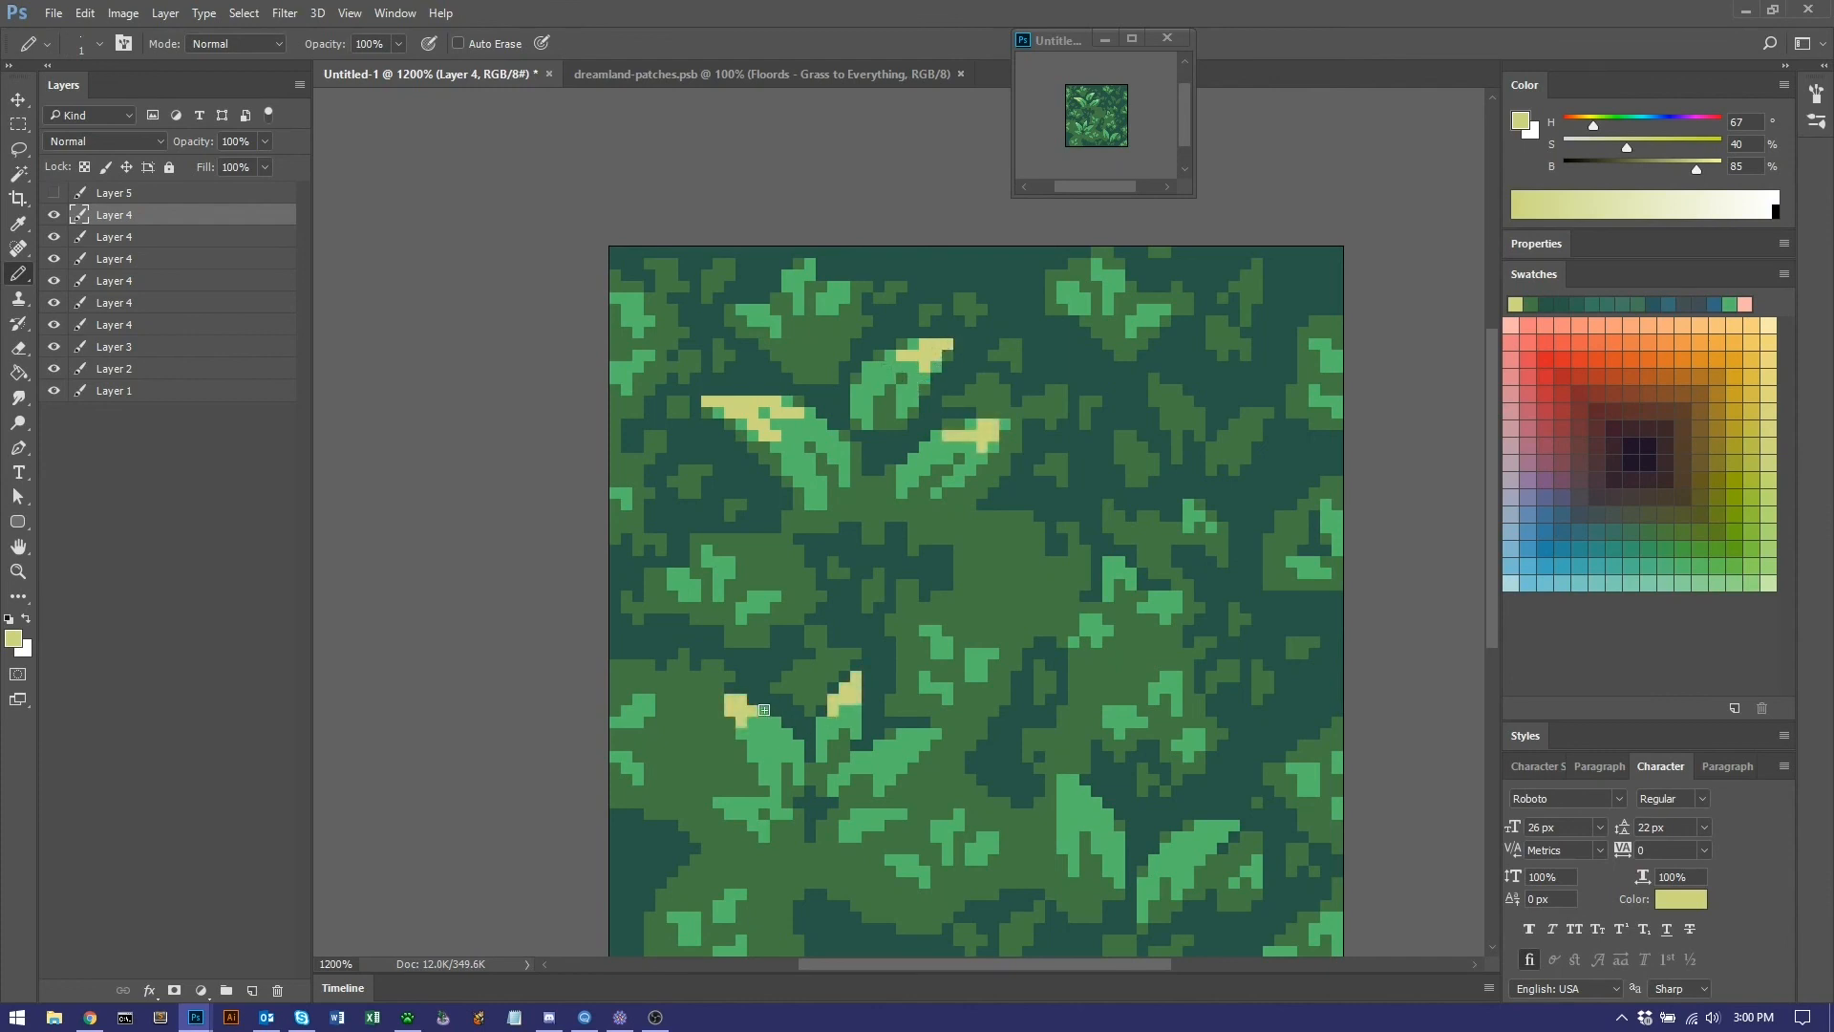
Paint pale yellow highlight pixels on the tip and upper edge of the lower left cluster's leftmost large leaf.
{"action": "left_click", "coordinate": [762, 711]}
{"action": "left_click", "coordinate": [744, 734]}
{"action": "left_click", "coordinate": [751, 747]}
{"action": "left_click", "coordinate": [774, 725]}
{"action": "left_click", "coordinate": [786, 737]}
{"action": "left_click", "coordinate": [770, 723]}
{"action": "left_click", "coordinate": [789, 841], "text": "alt"}
{"action": "left_click_drag", "start_coordinate": [754, 724], "coordinate": [743, 714]}
{"action": "left_click", "coordinate": [787, 778]}
{"action": "key", "text": "ctrl+alt+z"}
{"action": "key", "text": "ctrl+alt+z"}
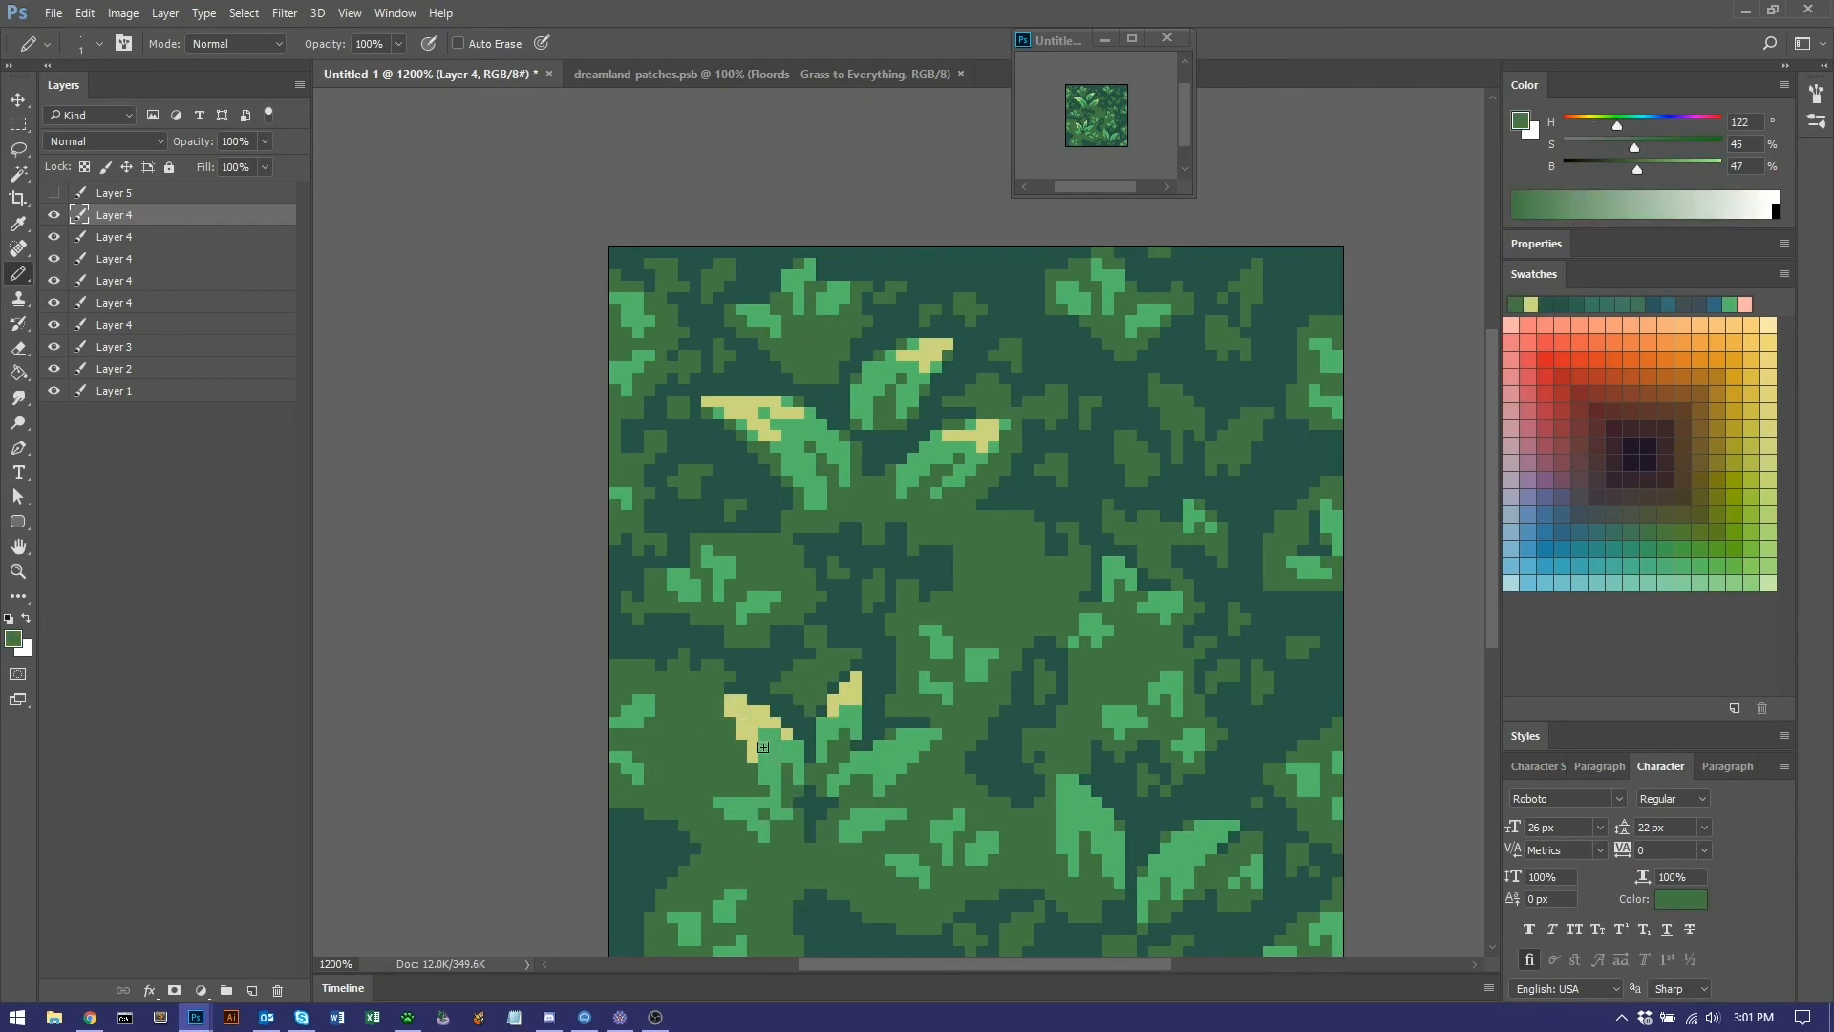
Resample the pale yellow and highlight the lower left cluster's remaining leaf tips and the left leaf of the lower right pair.
{"action": "left_click", "coordinate": [763, 746], "text": "alt"}
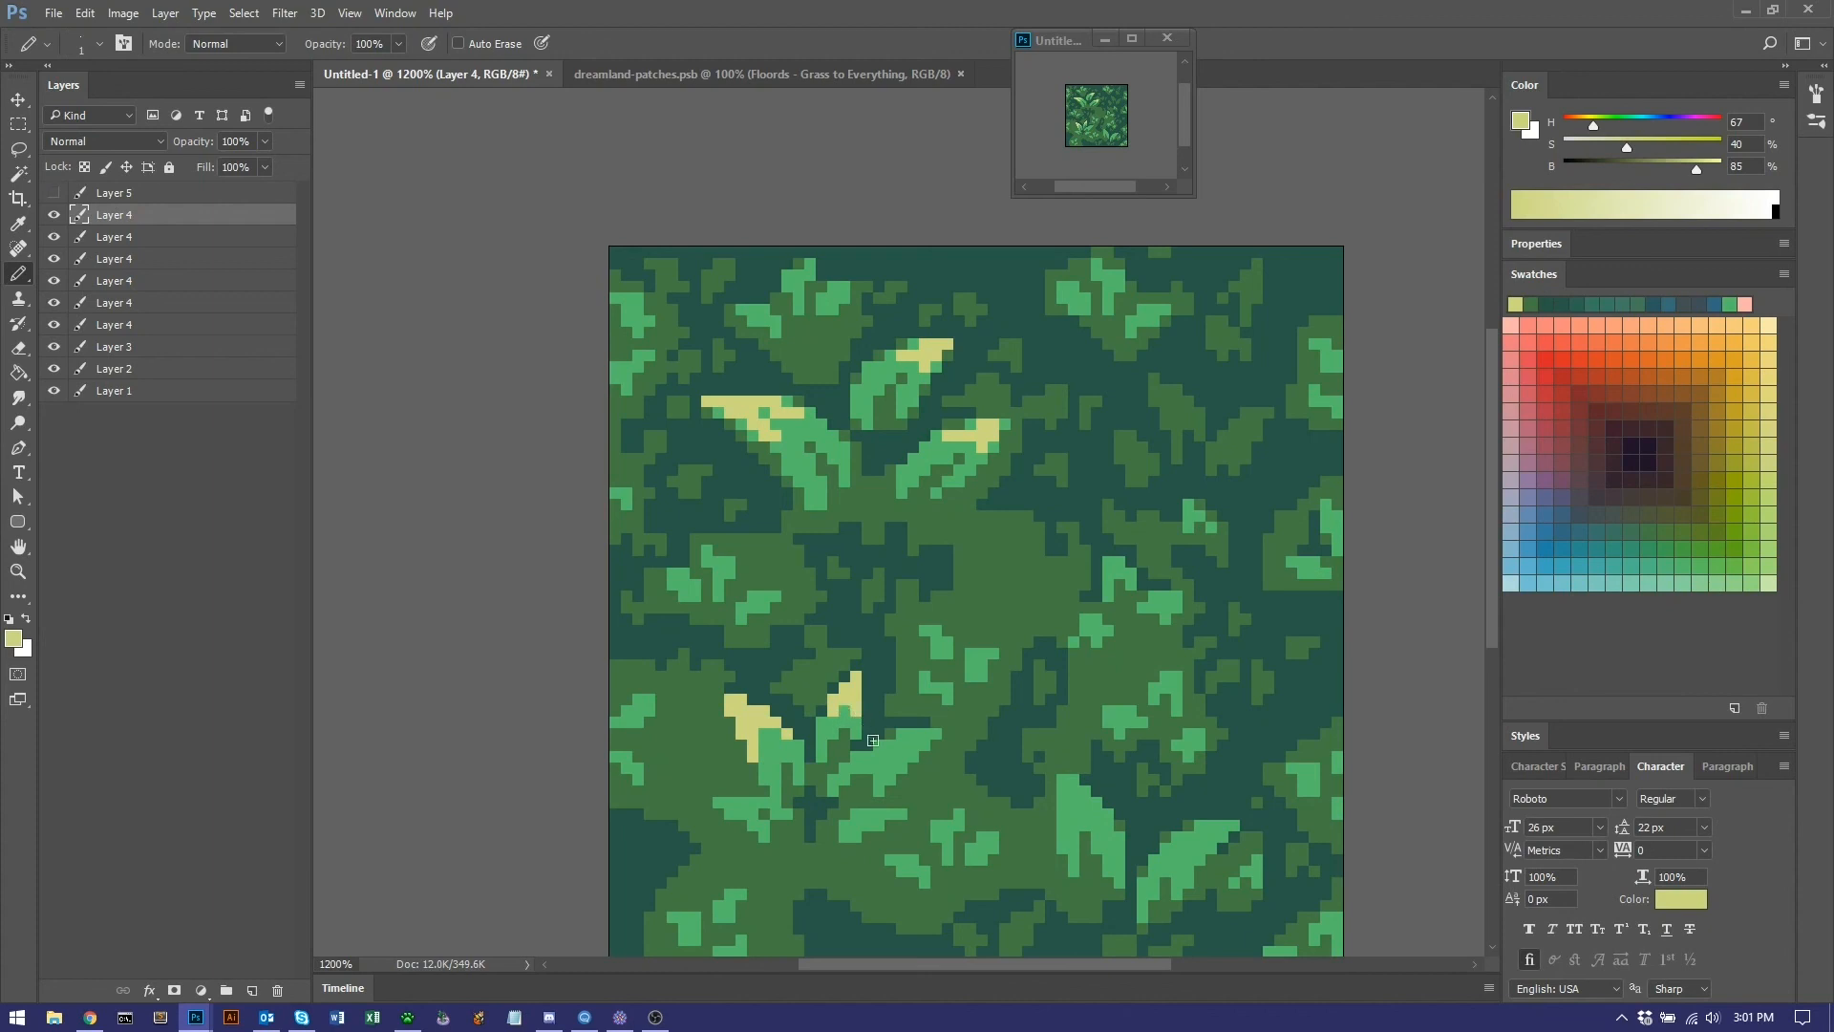
{"action": "mouse_move", "coordinate": [875, 744]}
{"action": "left_mouse_down"}
{"action": "mouse_move", "coordinate": [930, 732]}
{"action": "mouse_move", "coordinate": [903, 766]}
{"action": "left_mouse_up"}
{"action": "left_click_drag", "start_coordinate": [719, 803], "coordinate": [743, 803]}
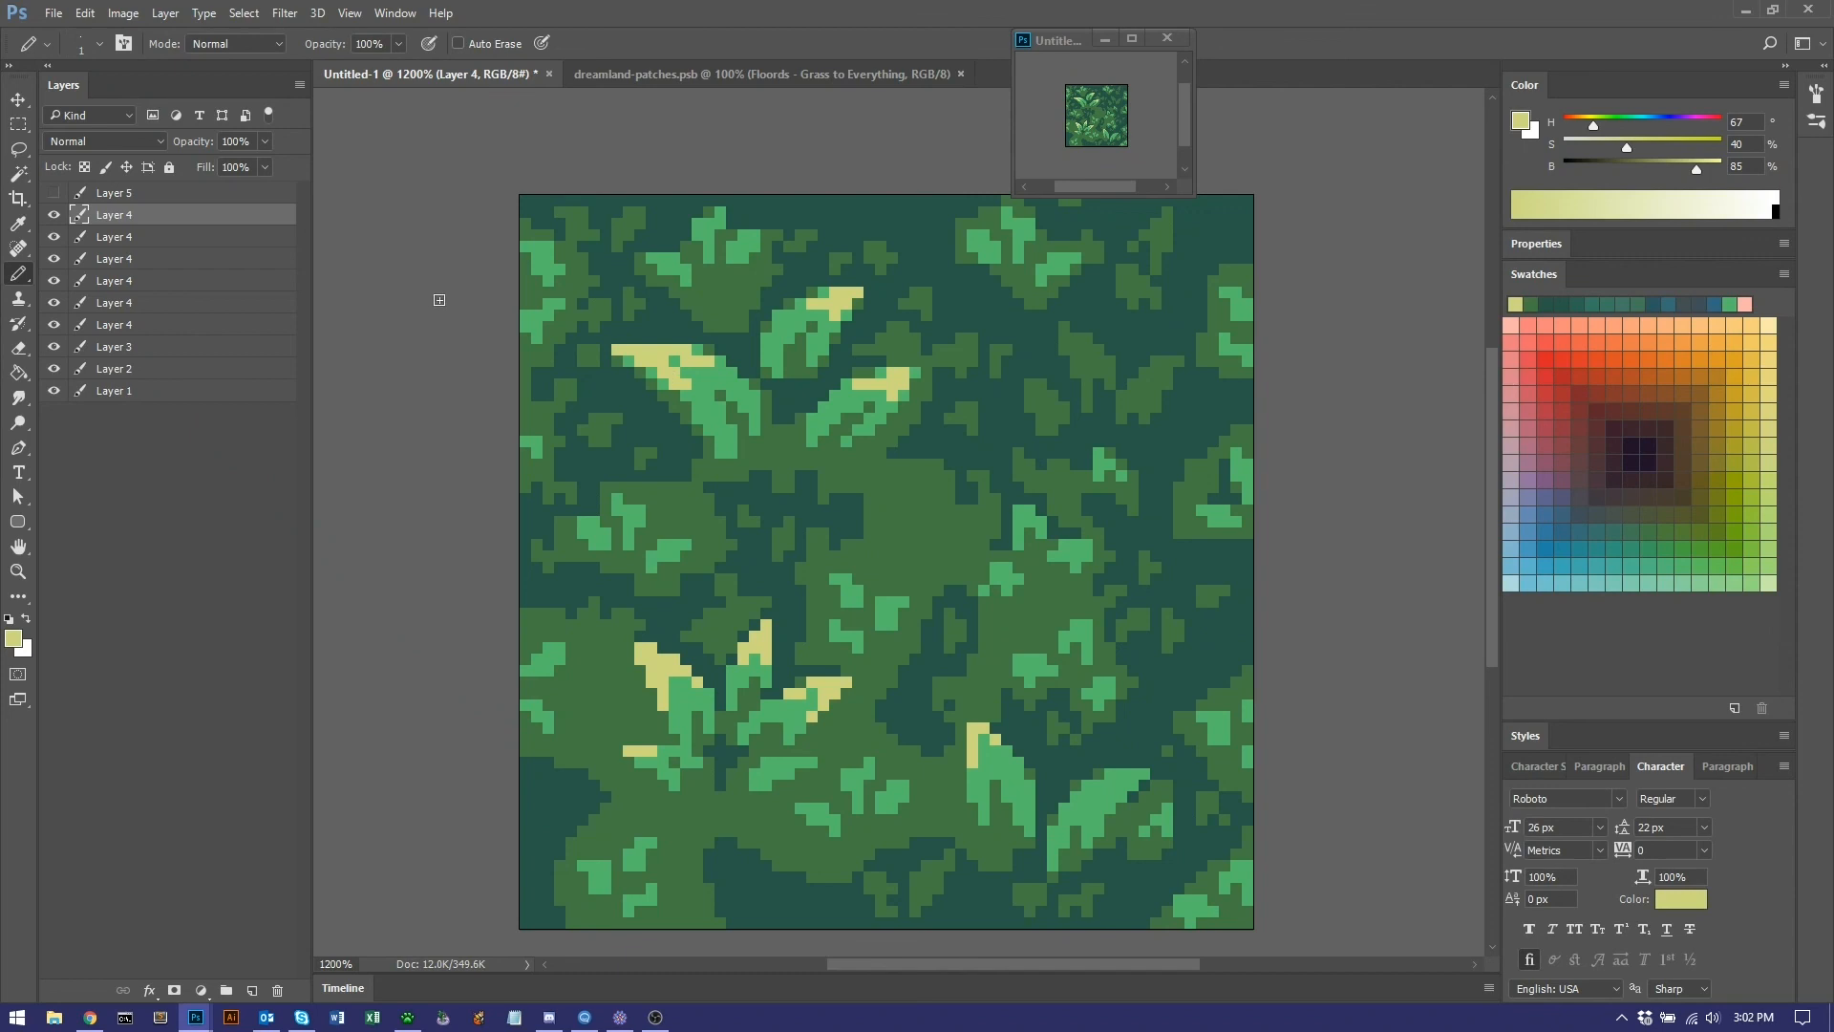
Toggle the visibility of Layer 5 to compare its bright leaf pattern with the dark foliage painting.
{"action": "left_click", "coordinate": [55, 194]}
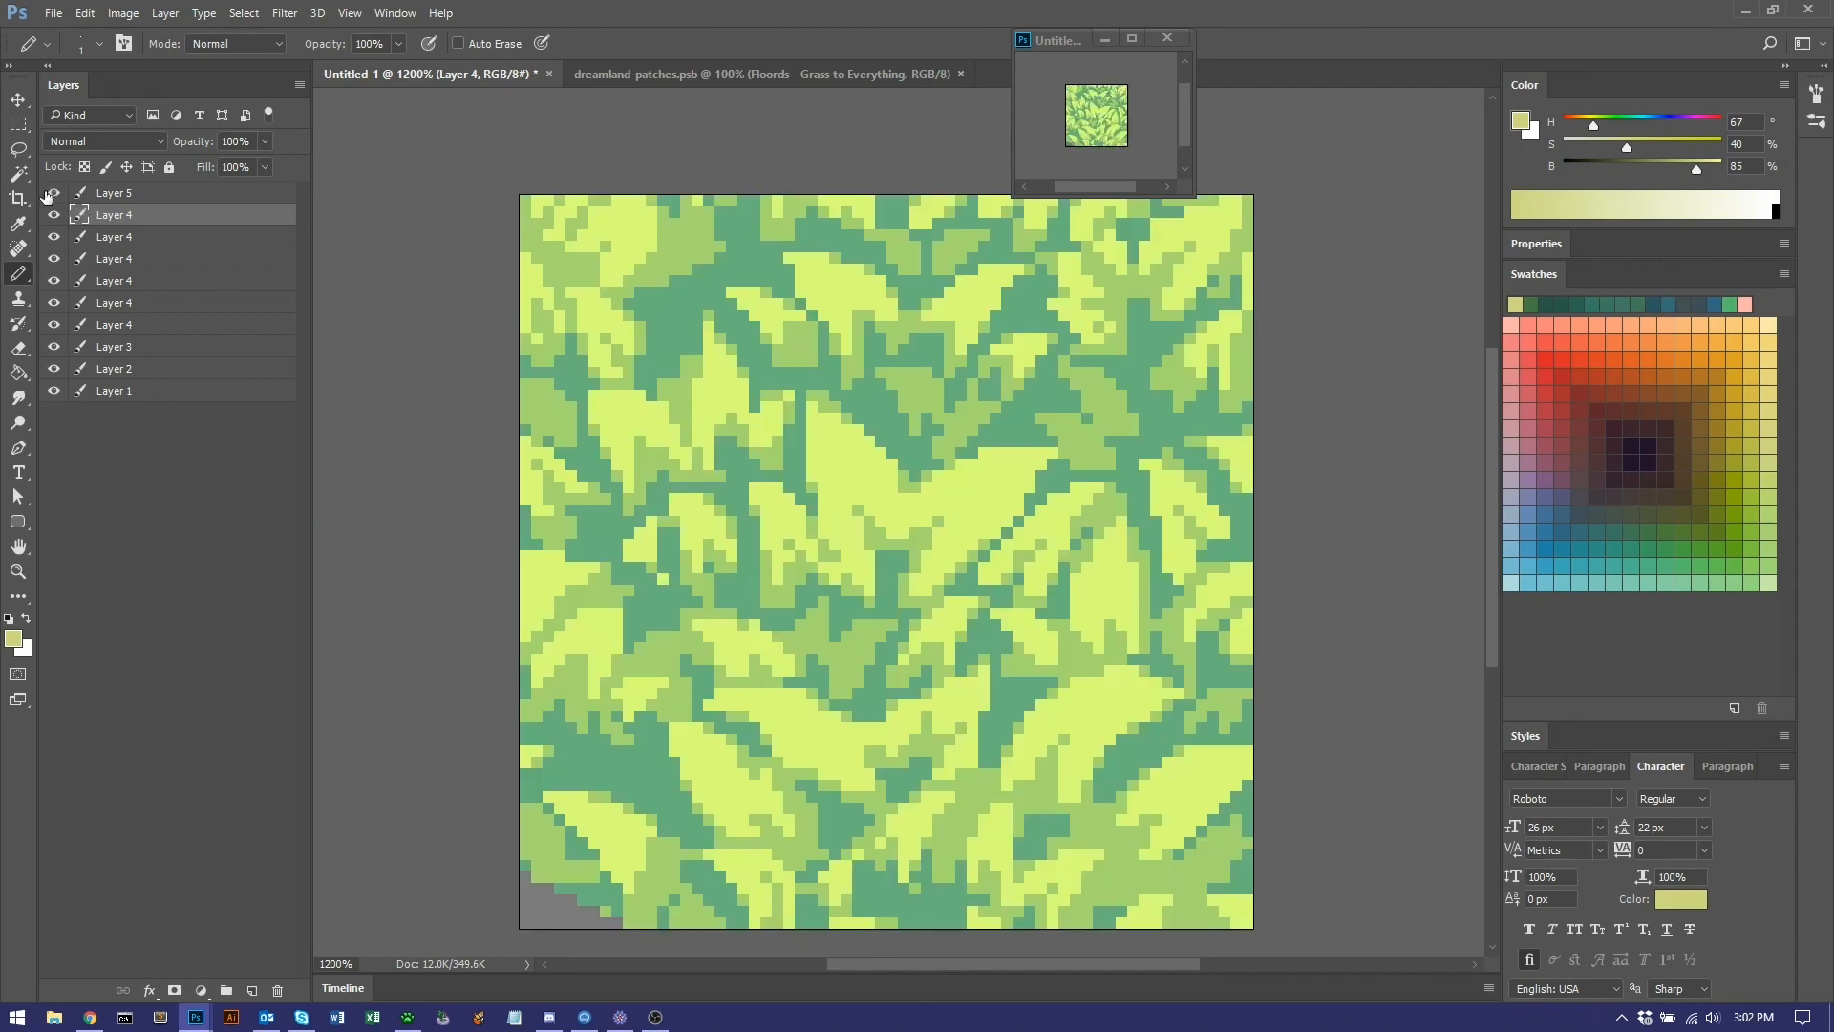
{"action": "key", "text": "v"}
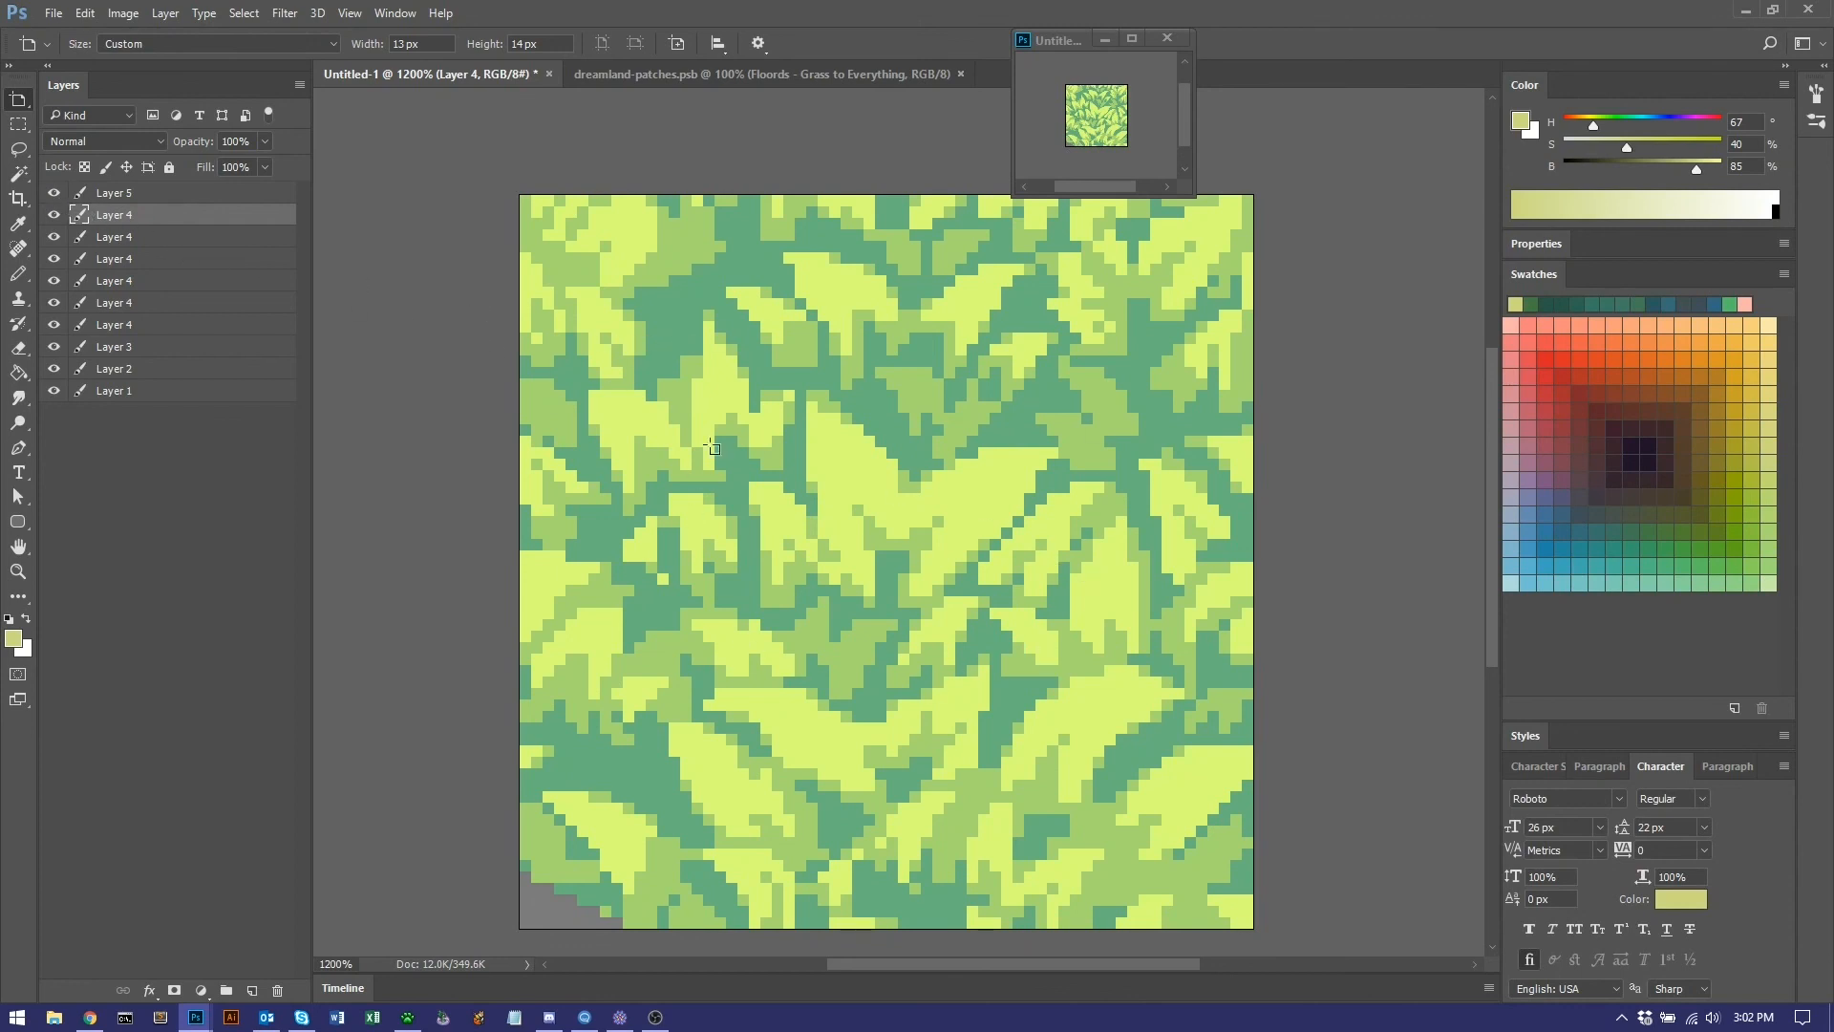
{"action": "left_click", "coordinate": [54, 194]}
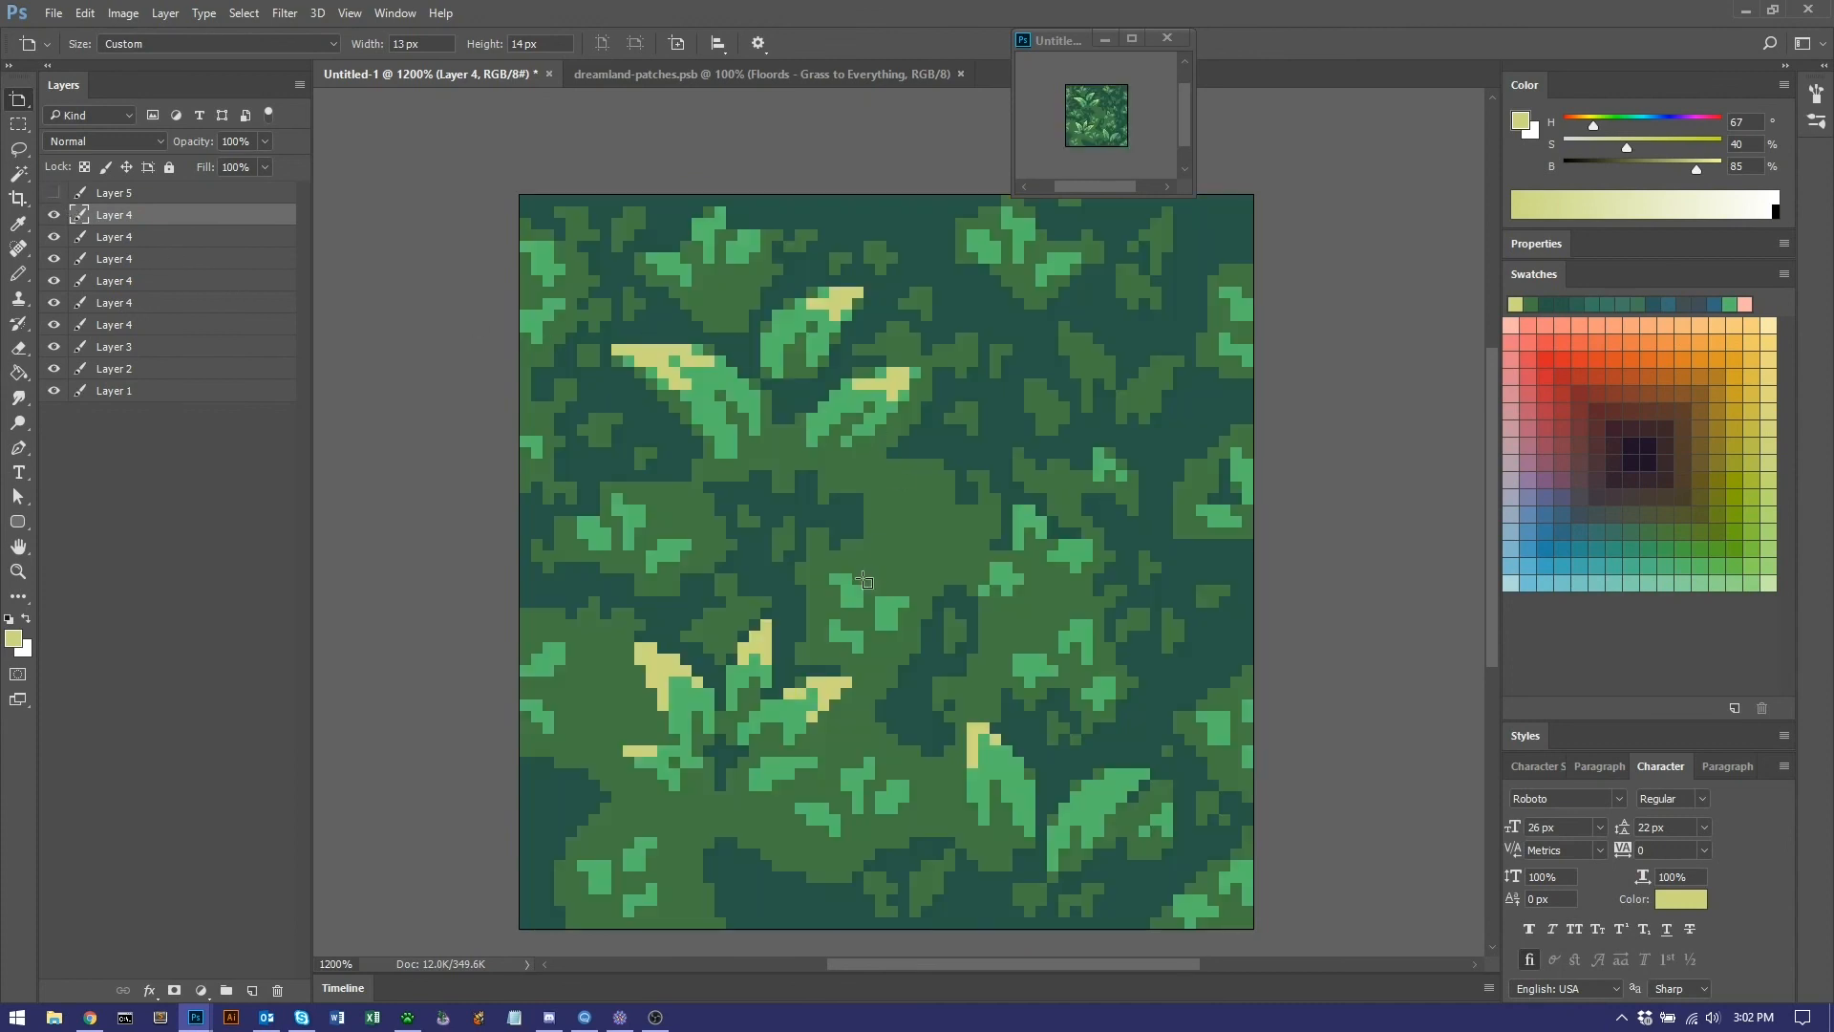
{"action": "left_click", "coordinate": [53, 193]}
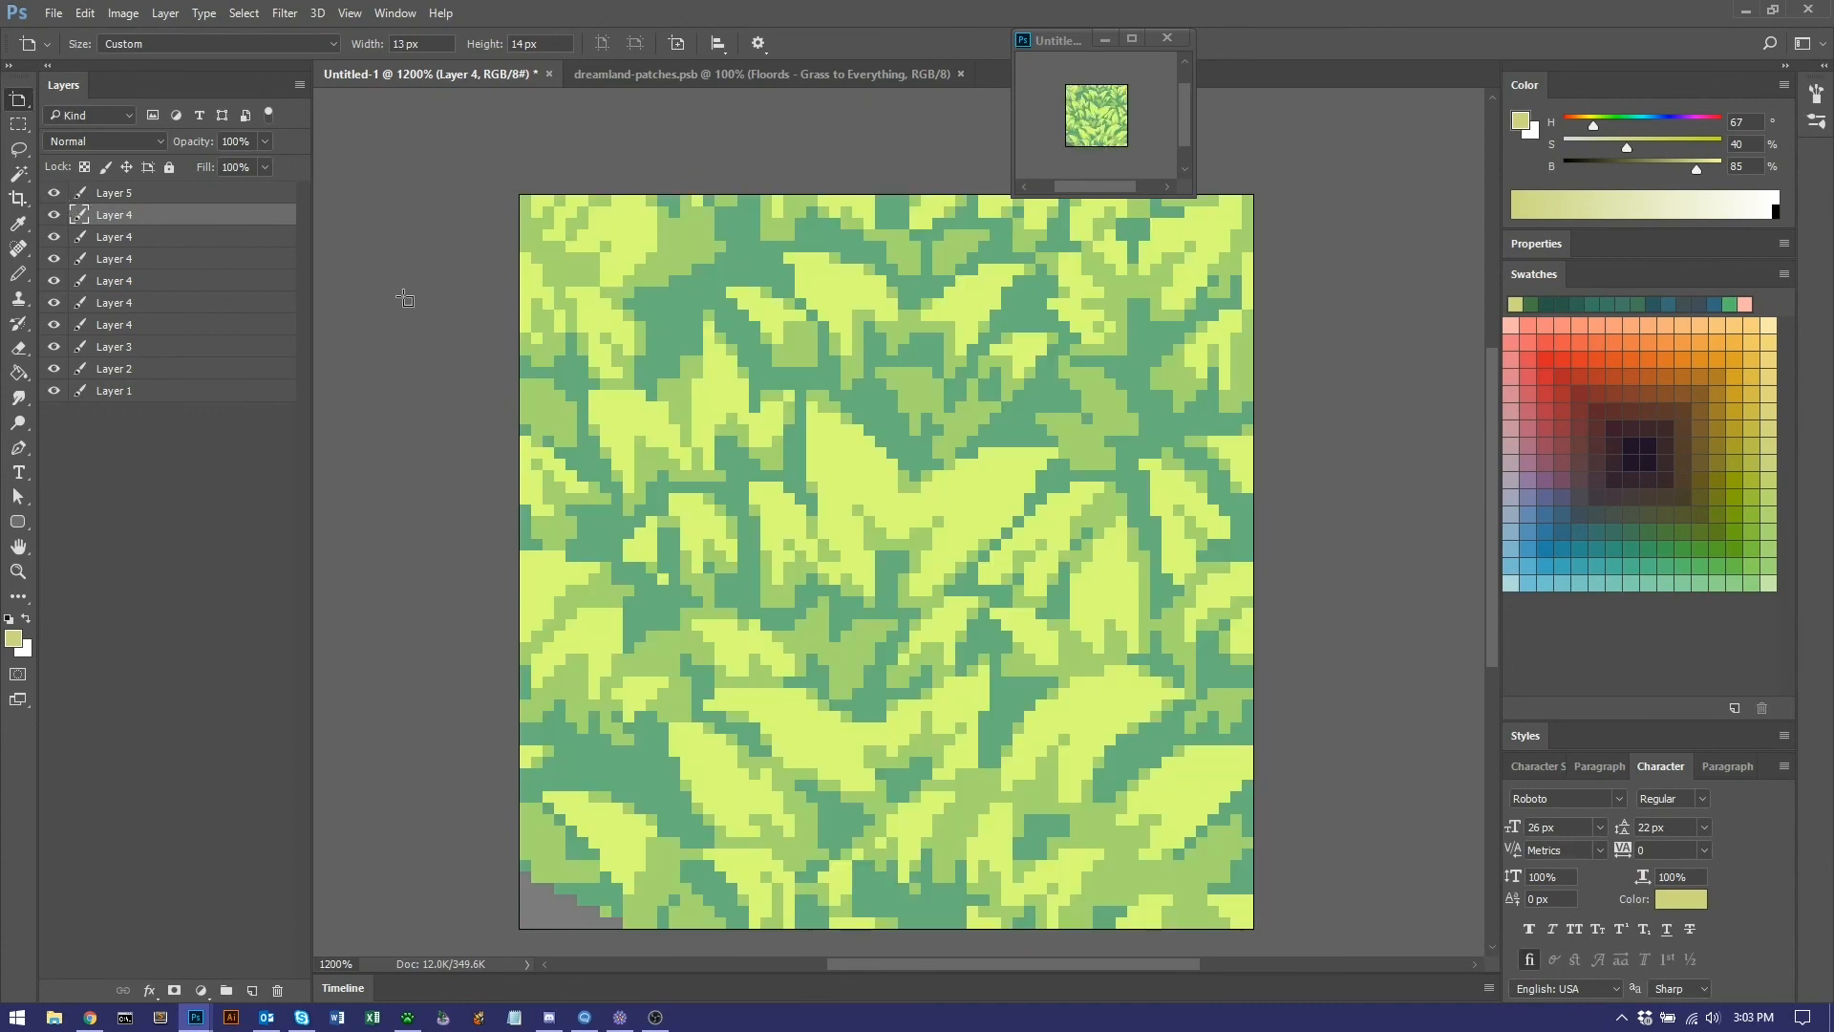